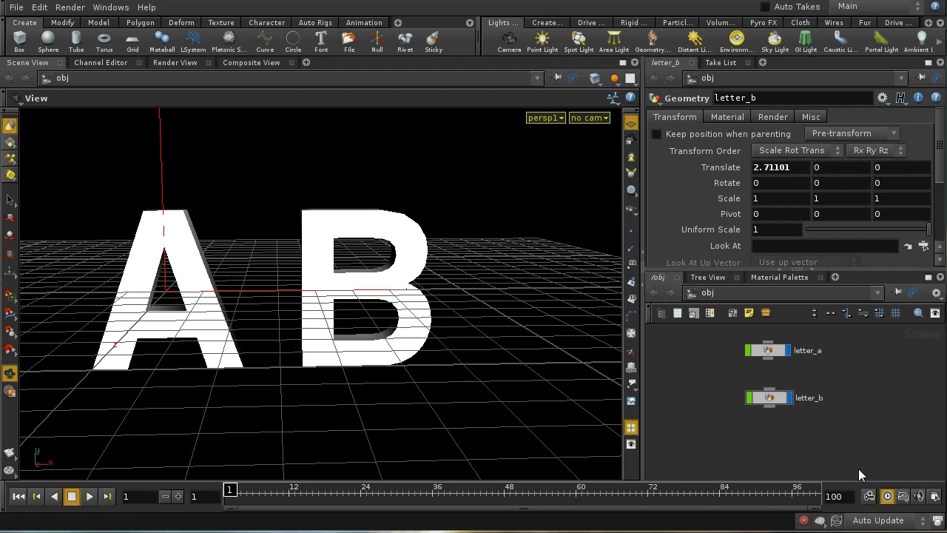
Inside the letter_b network, choose Fluid > Points From Volume from the Tab menu to follow extrude1.
double_click(783, 404)
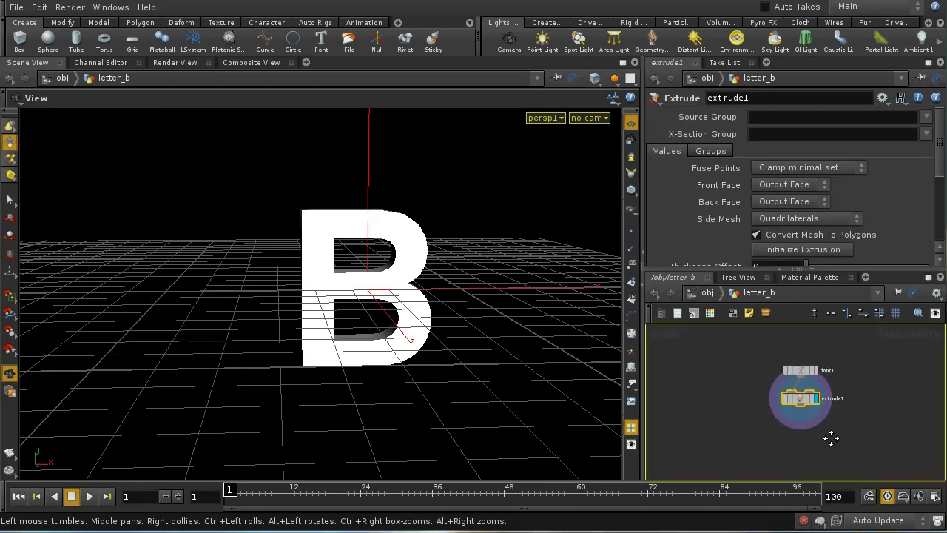
scroll(831, 419, "up", 5)
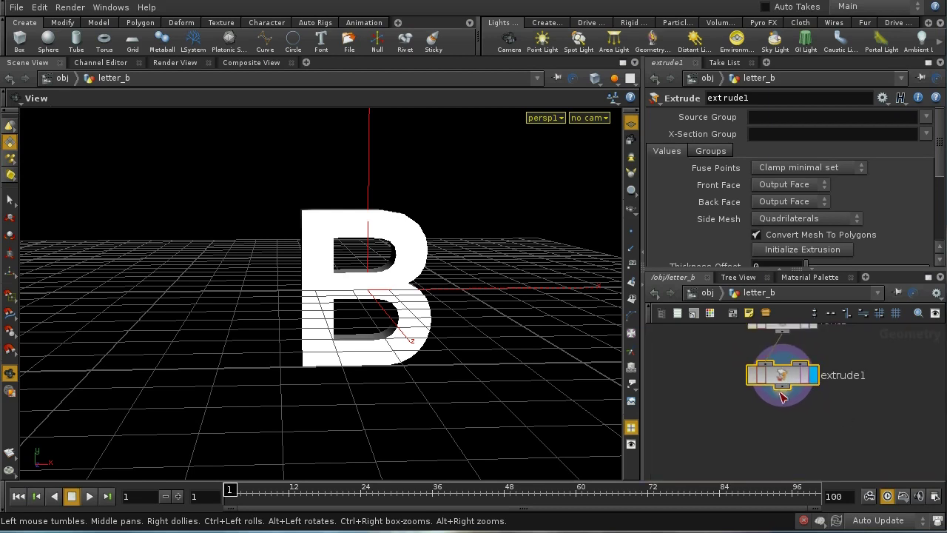
key("Tab")
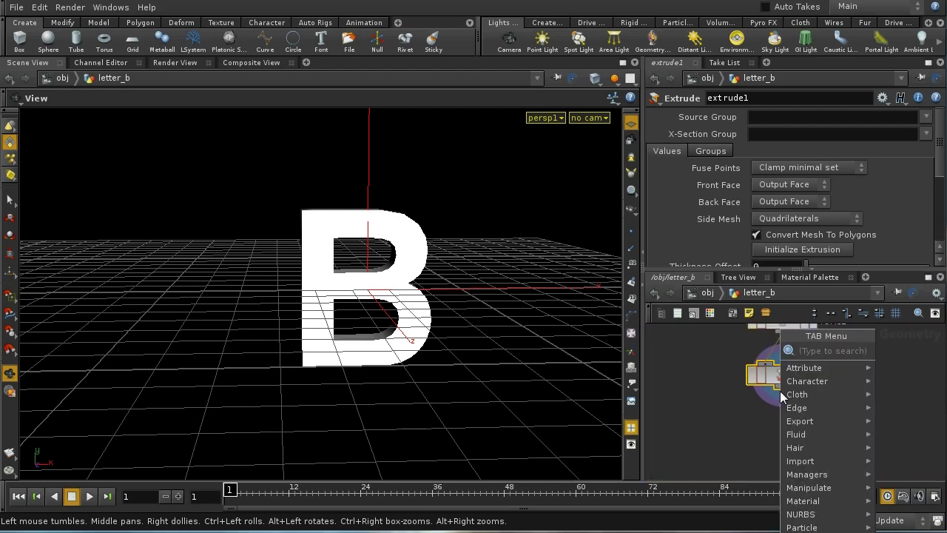
mouse_move(793, 430)
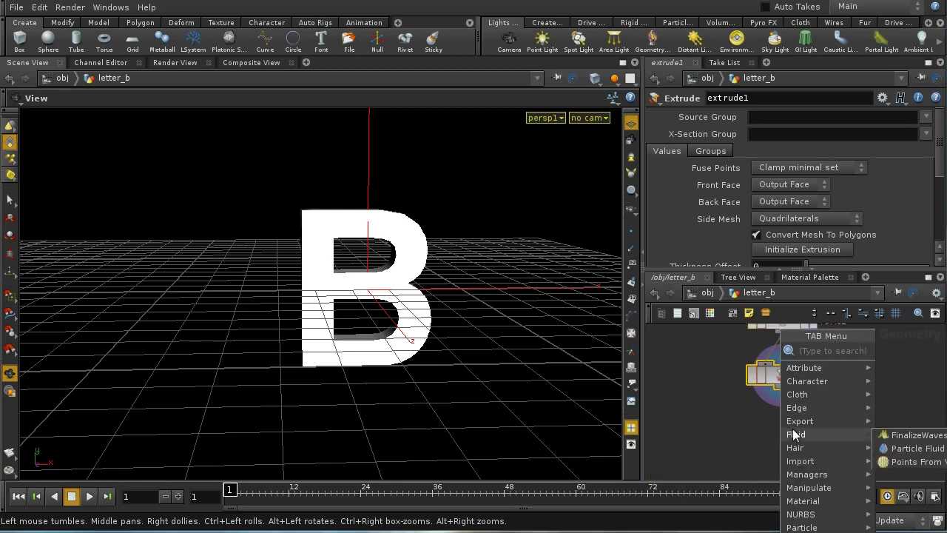
left_click(929, 461)
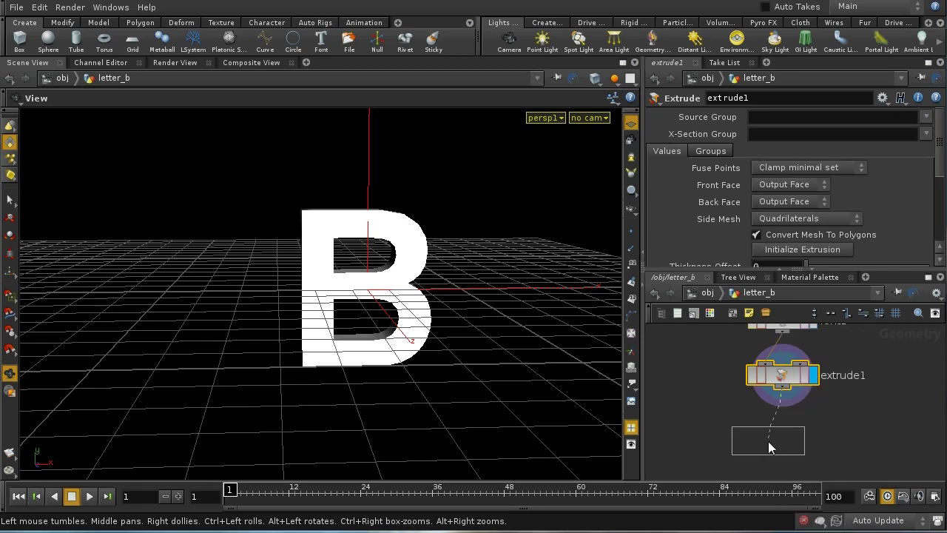
Place pointsfromvolume1 under extrude1 to make letter B points 0.1 apart, then return to /obj.
left_click(784, 428)
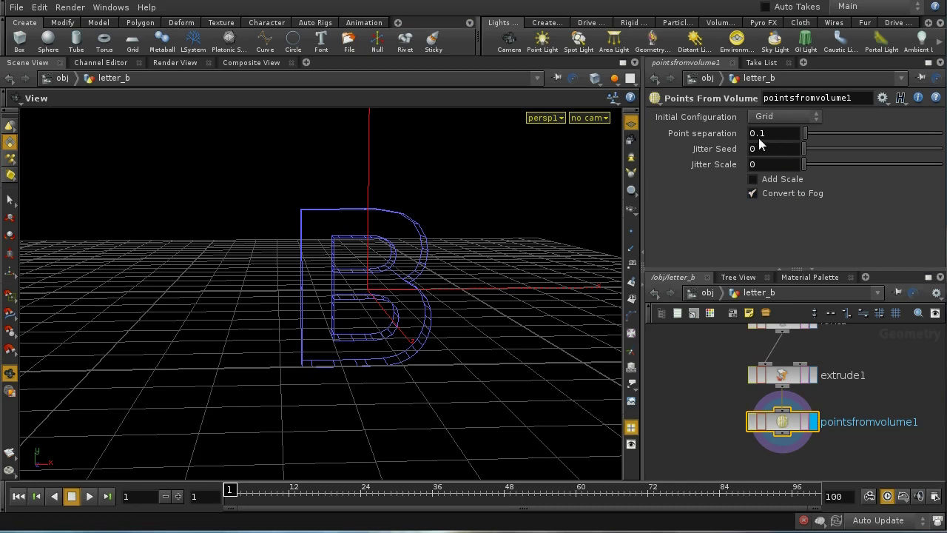
middle_click(792, 423)
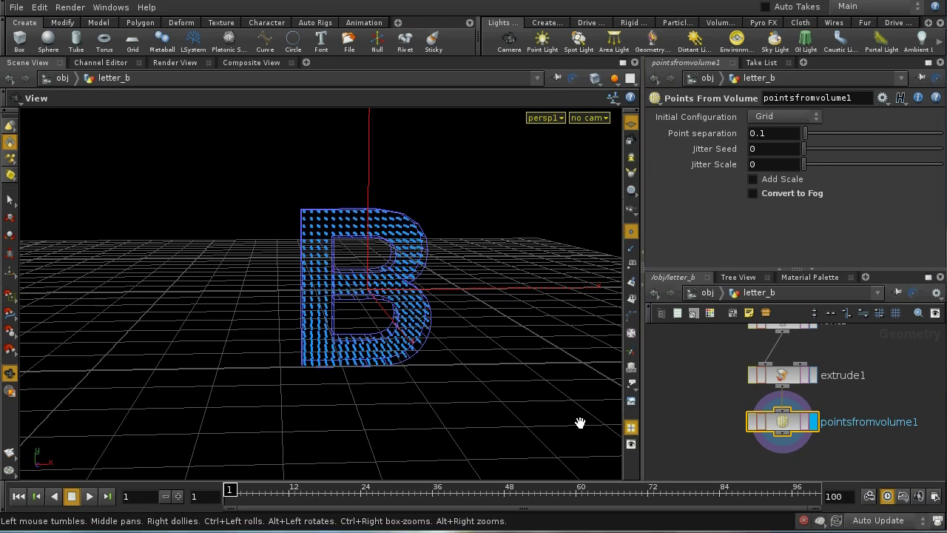
key("u")
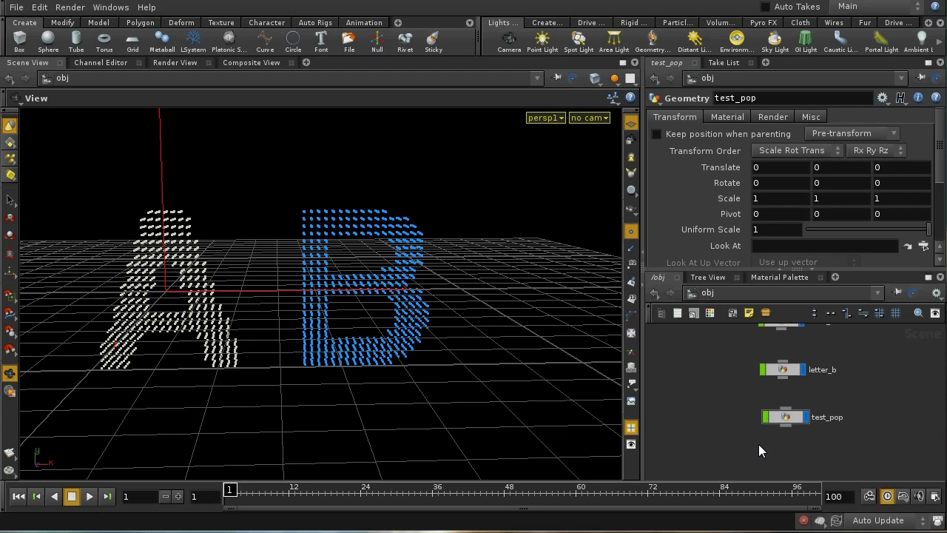
Enter test_pop, check that object_merge1 pulls /obj/letter_a, and open popnet1.
double_click(787, 417)
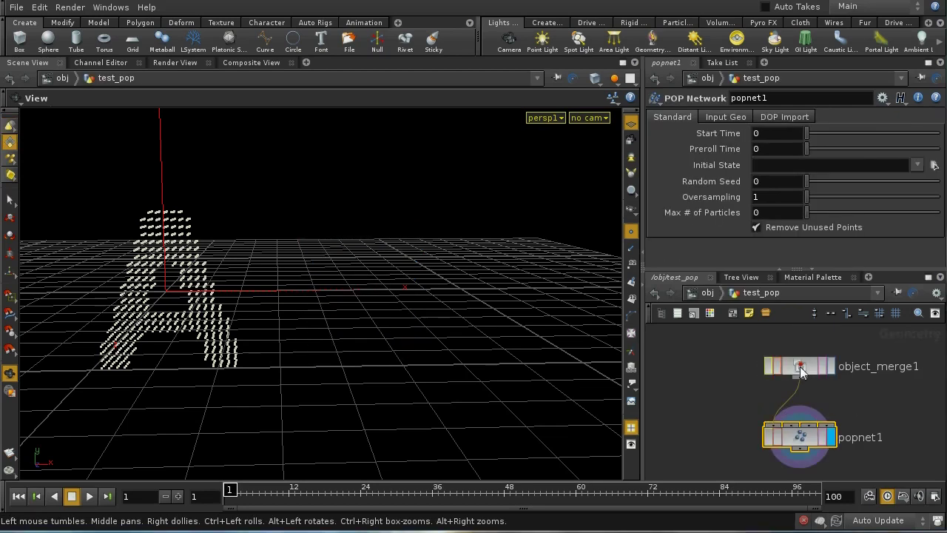
left_click(803, 372)
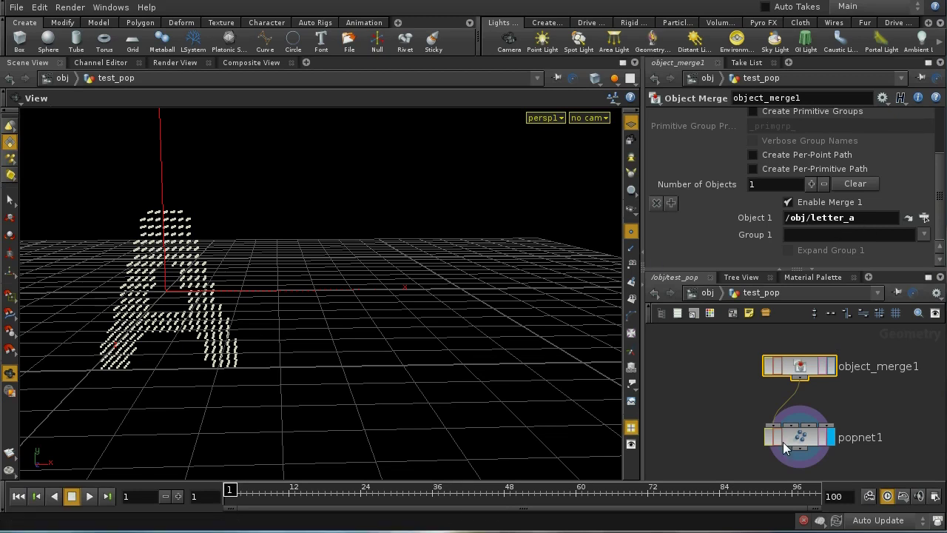
double_click(818, 440)
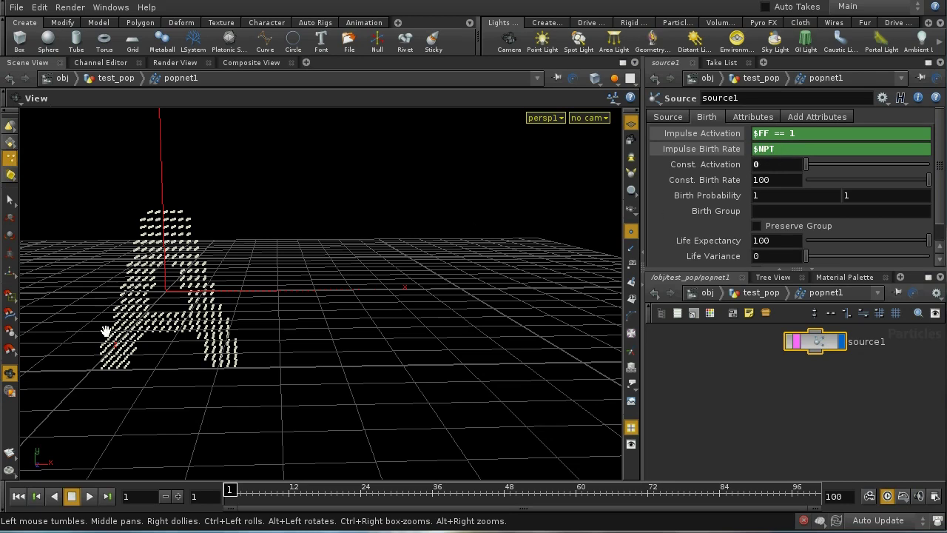
Add a Follow node below source1 and an Attractor node beside it.
middle_click_drag(785, 390, 749, 401)
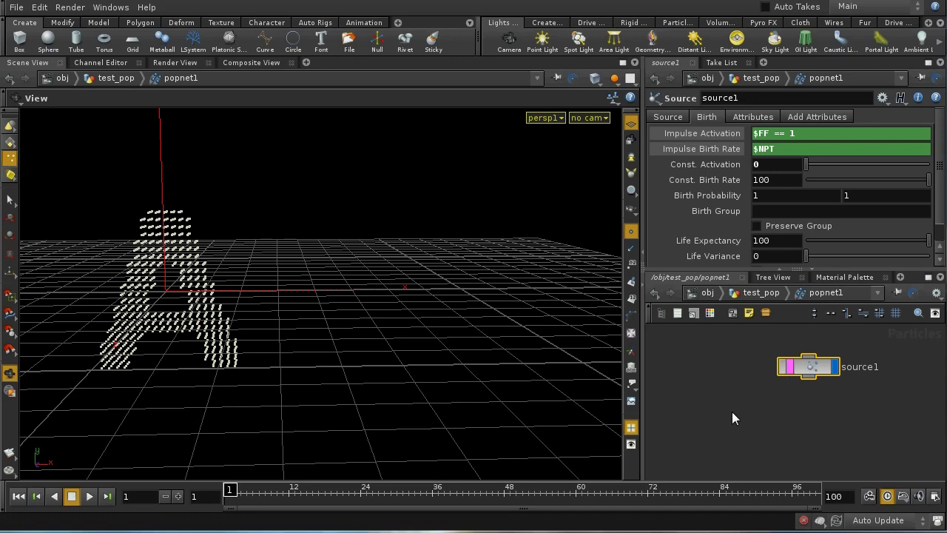
key("Tab")
type("Follow")
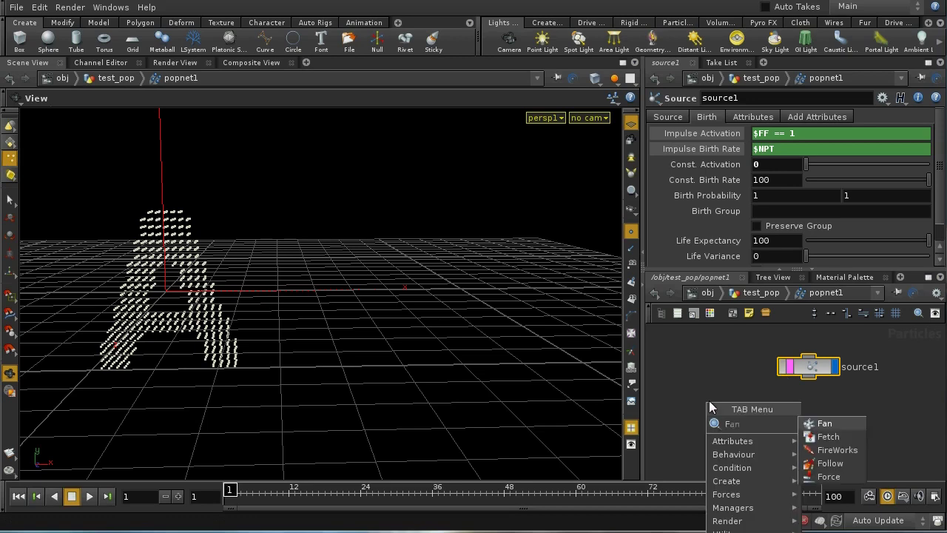
left_click(828, 423)
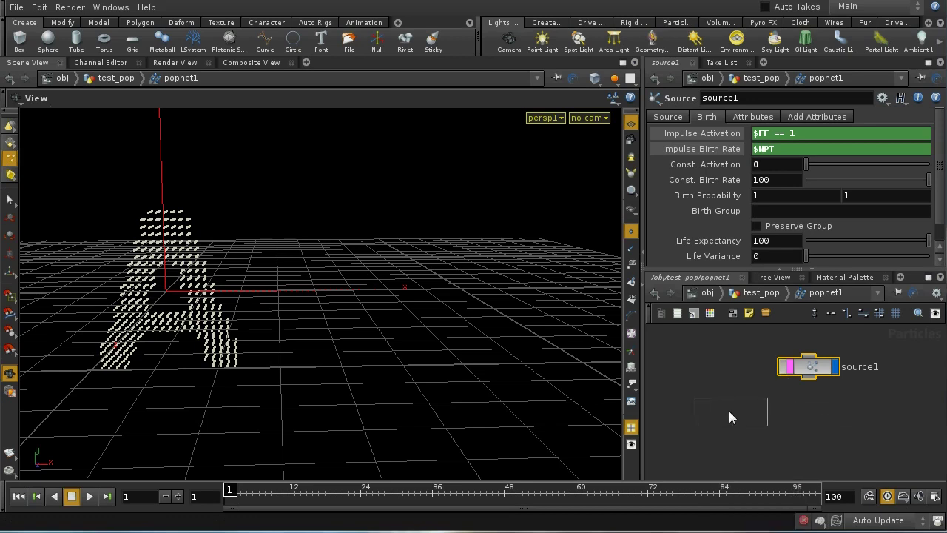
left_click(729, 411)
key("Tab")
type("Att")
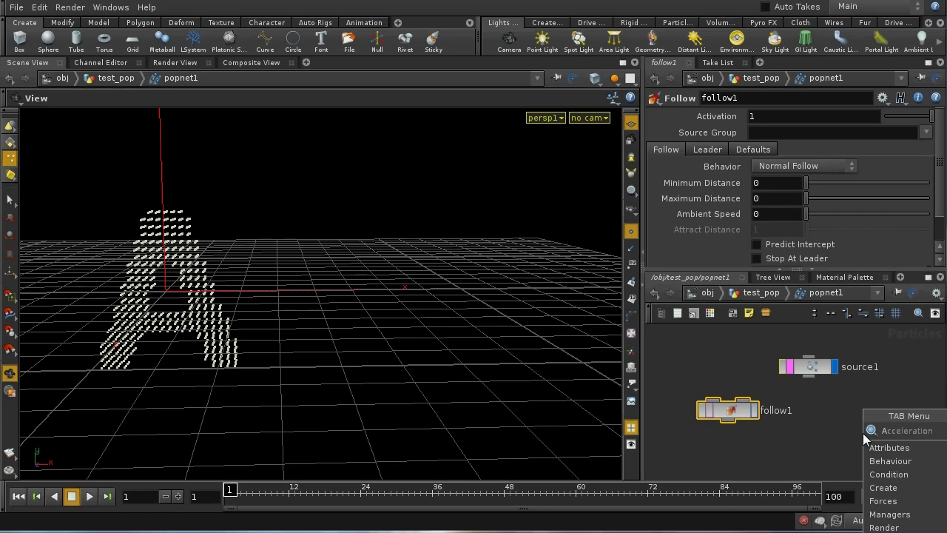
key("Return")
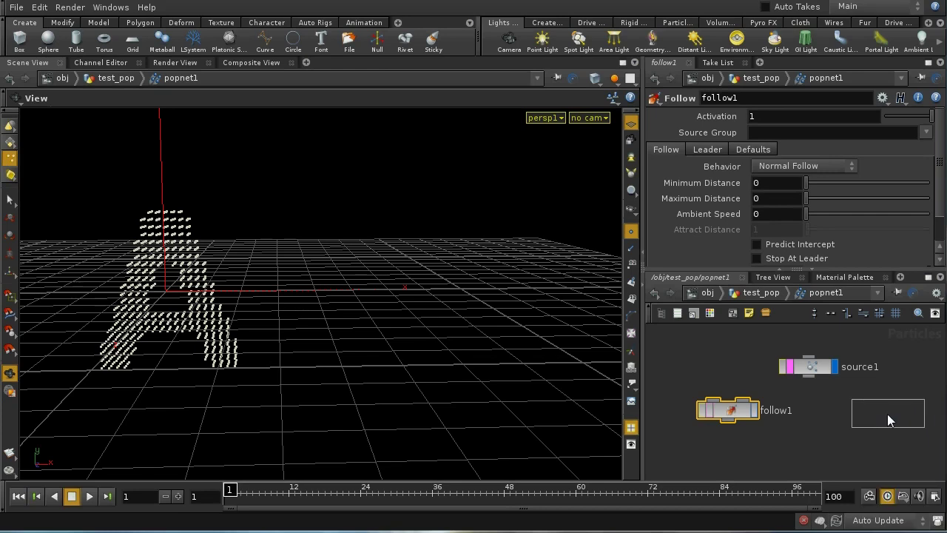
left_click(887, 414)
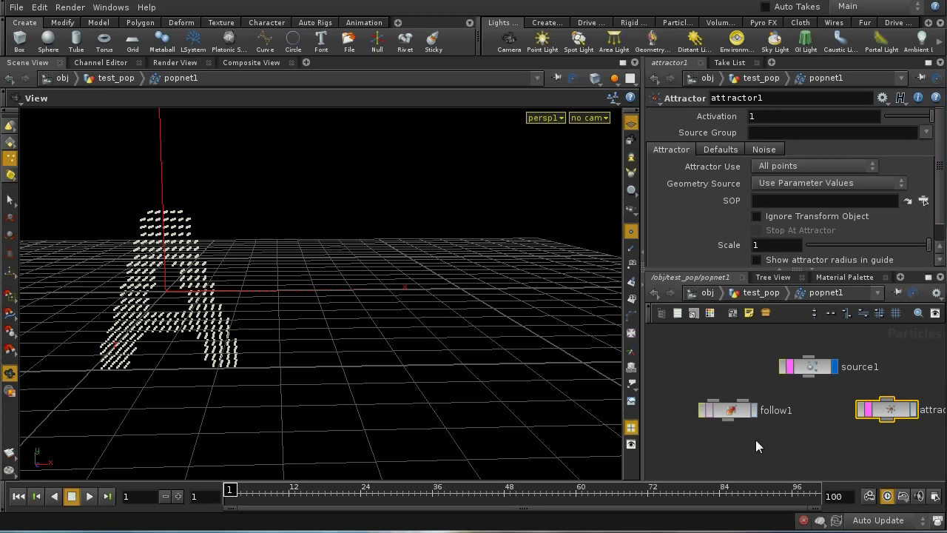
Delete follow1 and wire source1's output into attractor1.
left_click_drag(696, 370, 750, 432)
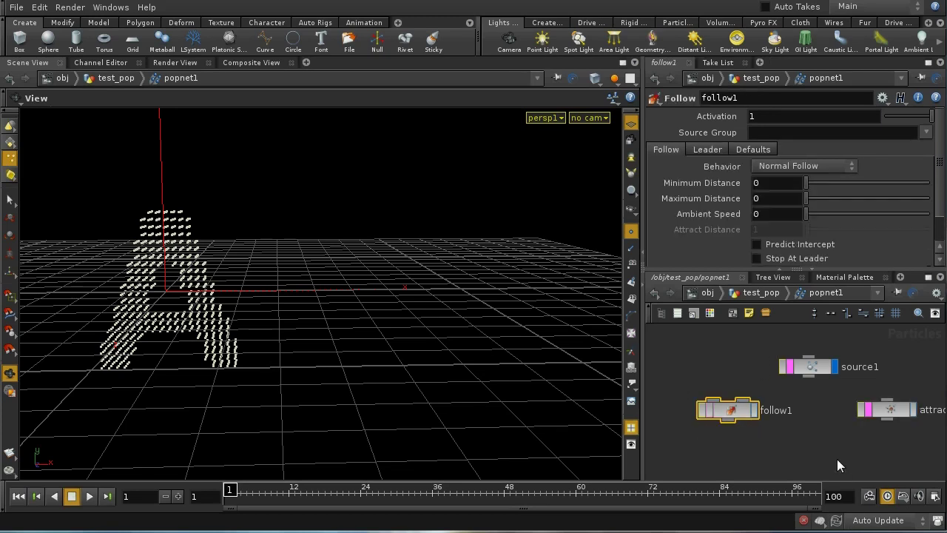
key("Delete")
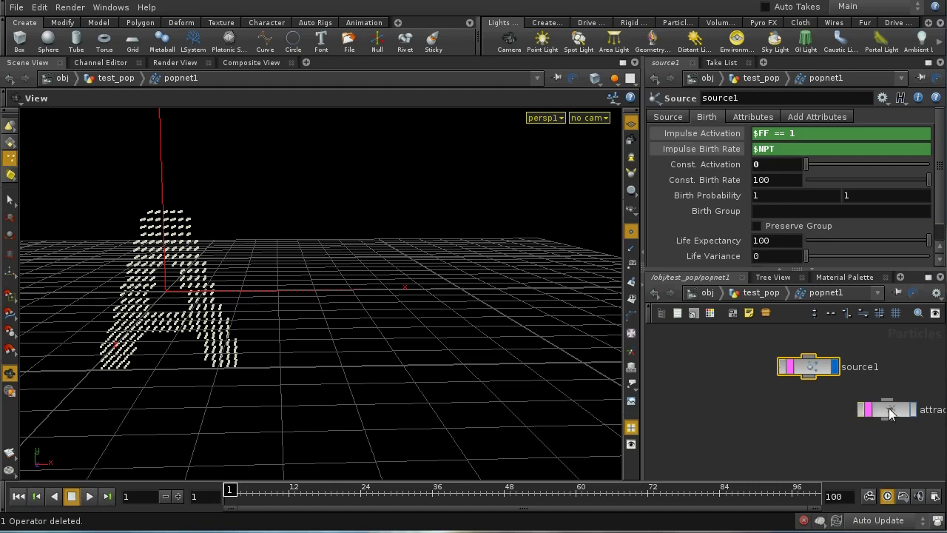
left_click_drag(852, 428, 809, 423)
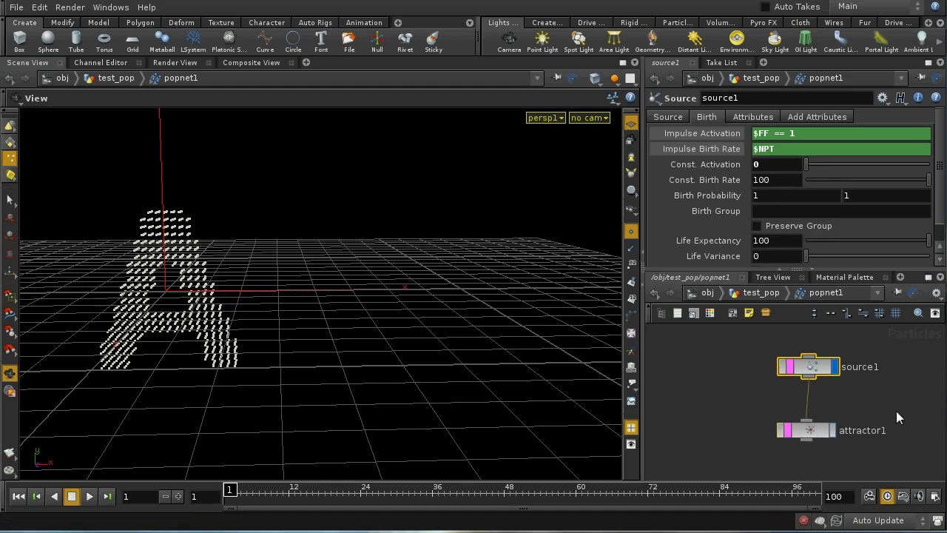
left_click(833, 431)
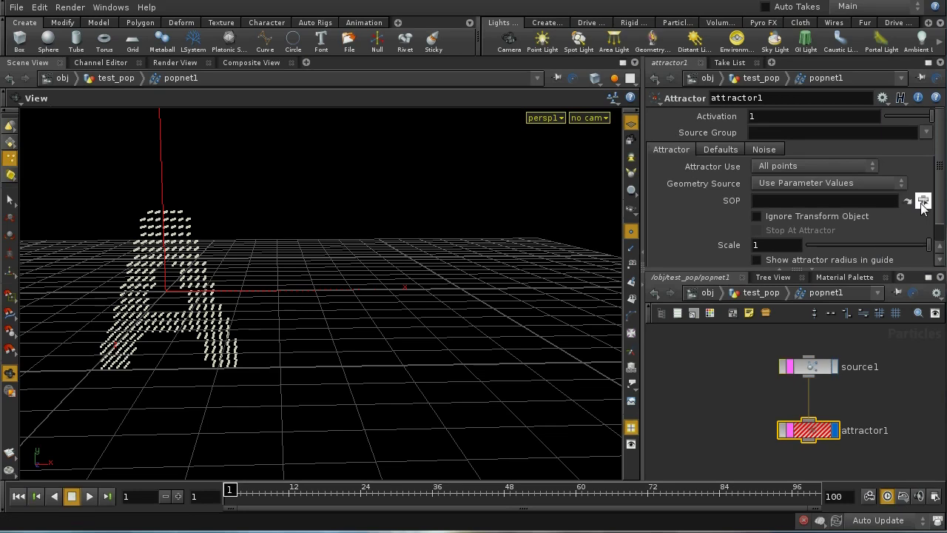
Pick /obj/letter_b as attractor1's SOP geometry, then return to the obj level.
left_click(923, 200)
left_click(908, 135)
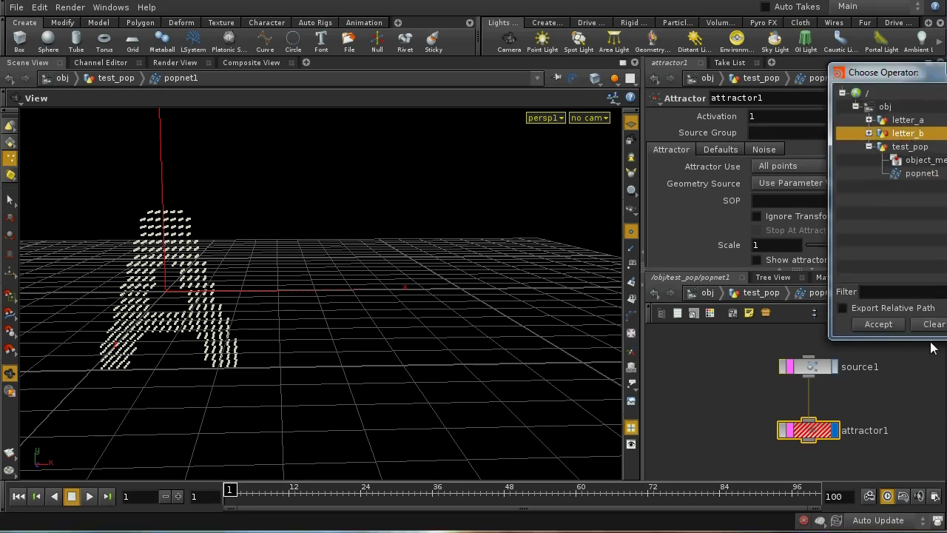
left_click(892, 324)
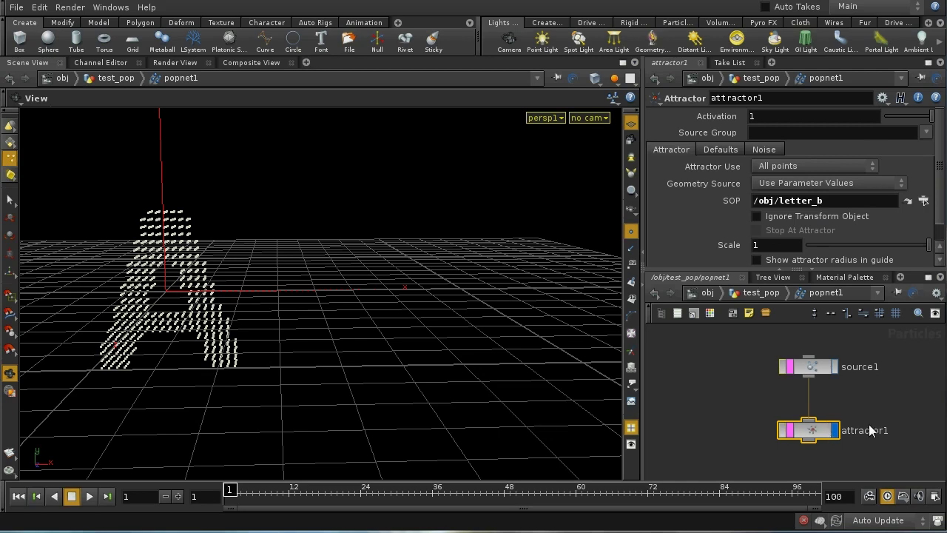
left_click(715, 292)
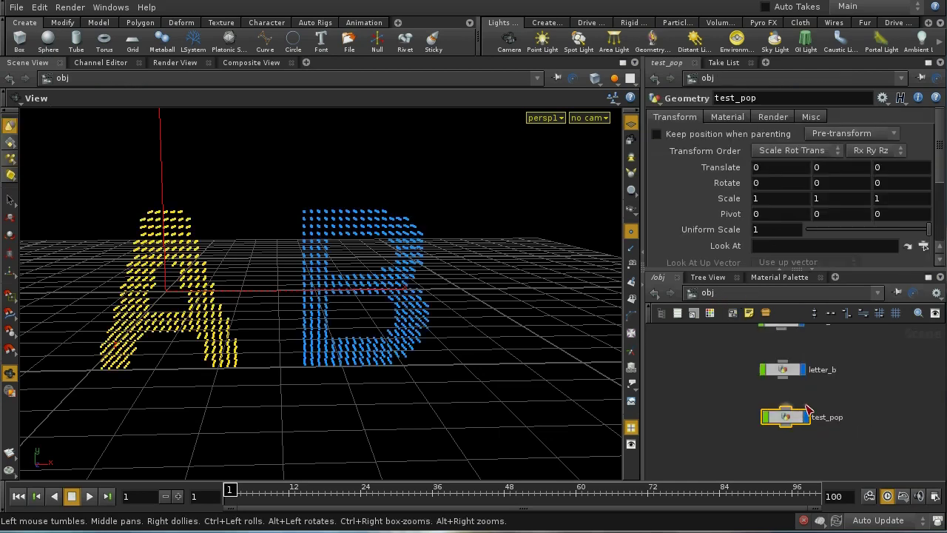
Enter letter_b and place a point1 Point node below pointsfromvolume1.
double_click(783, 374)
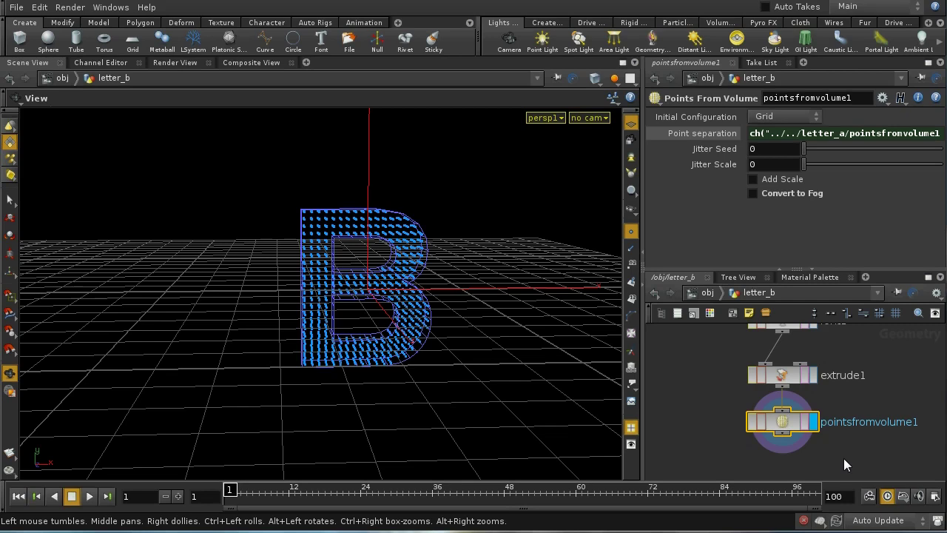
scroll(791, 384, "down", 3)
key("Tab")
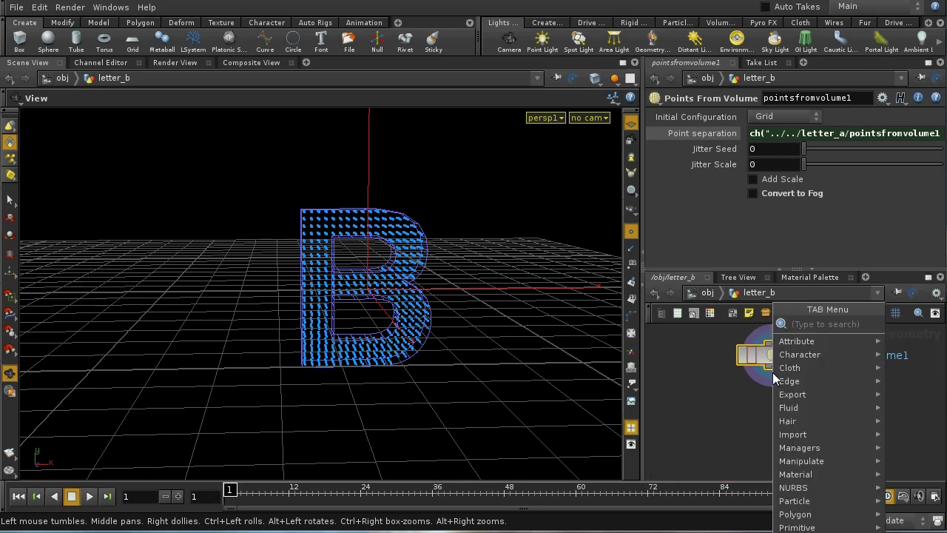
type("Point")
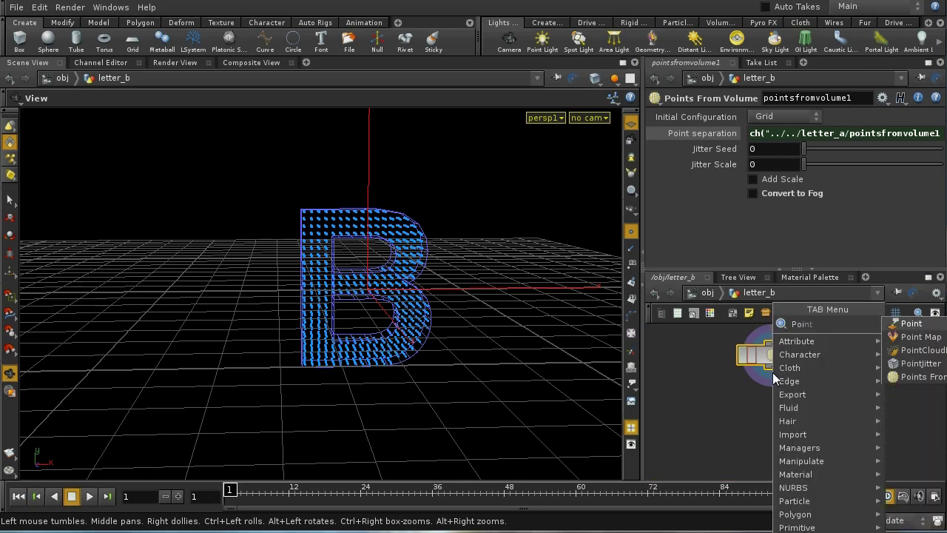
left_click(896, 324)
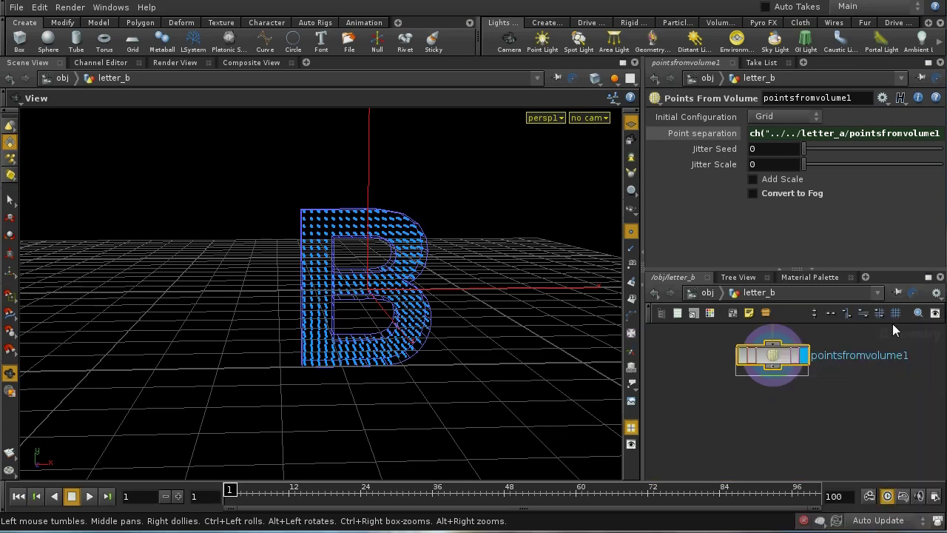
left_click(777, 403)
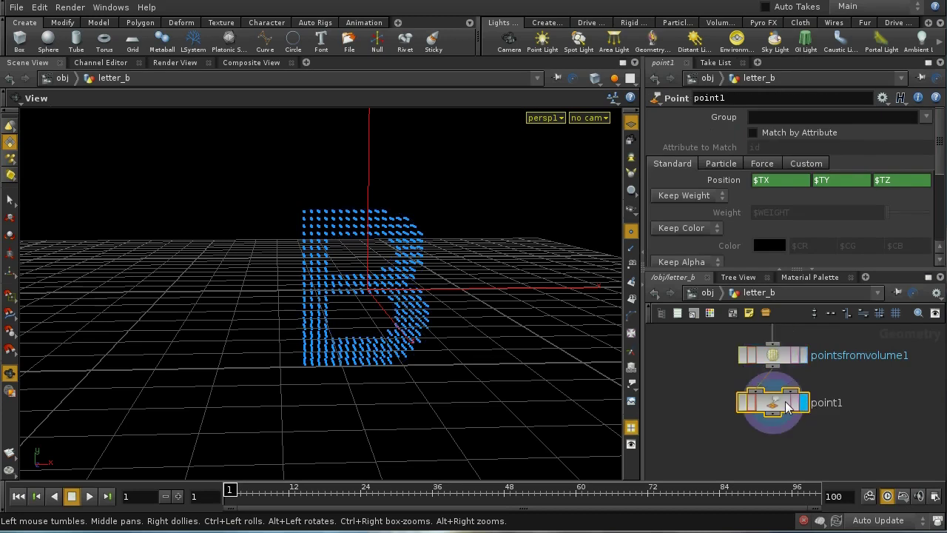
In point1's Force tab, set radius handling to Add Radius with a value of 3.
left_click(733, 163)
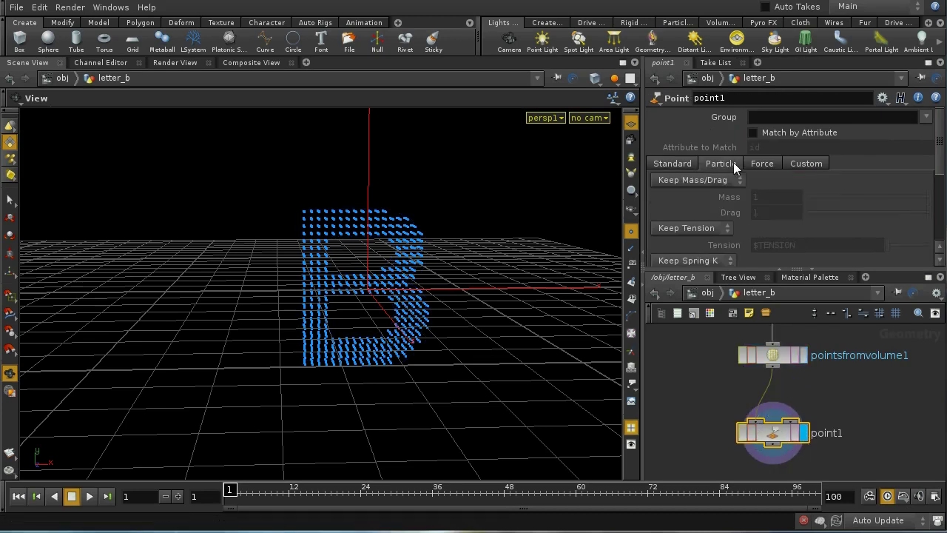
left_click(763, 164)
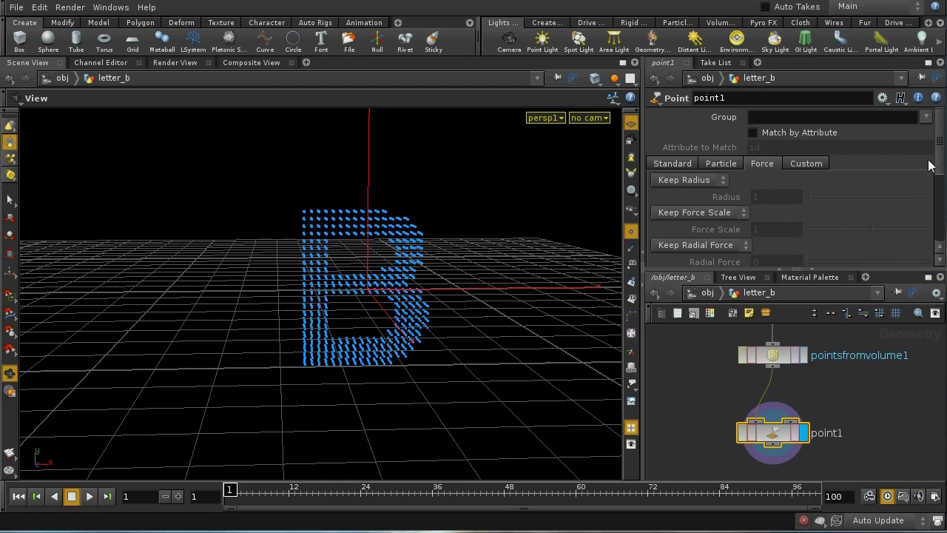
left_click_drag(941, 169, 942, 184)
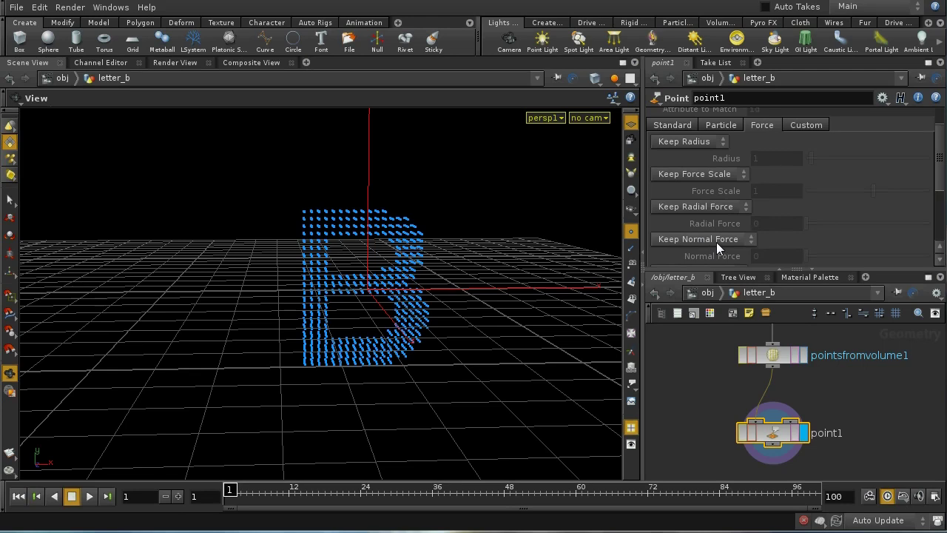
left_click(710, 143)
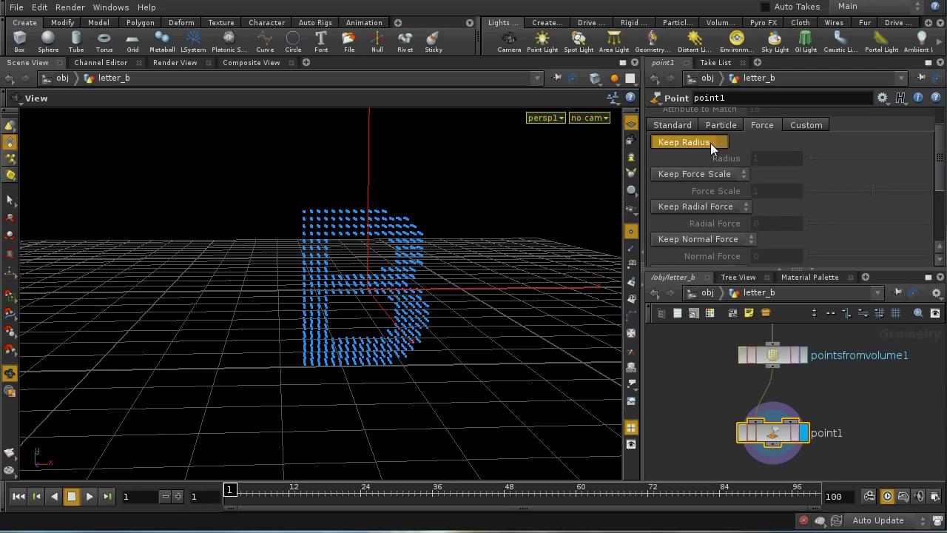
left_click(707, 167)
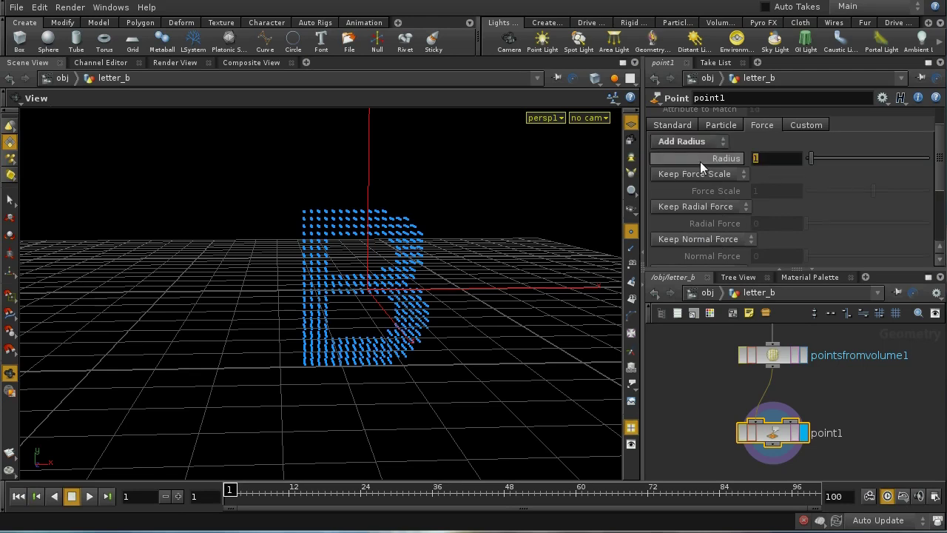
left_click(758, 159)
type("3")
key("Return")
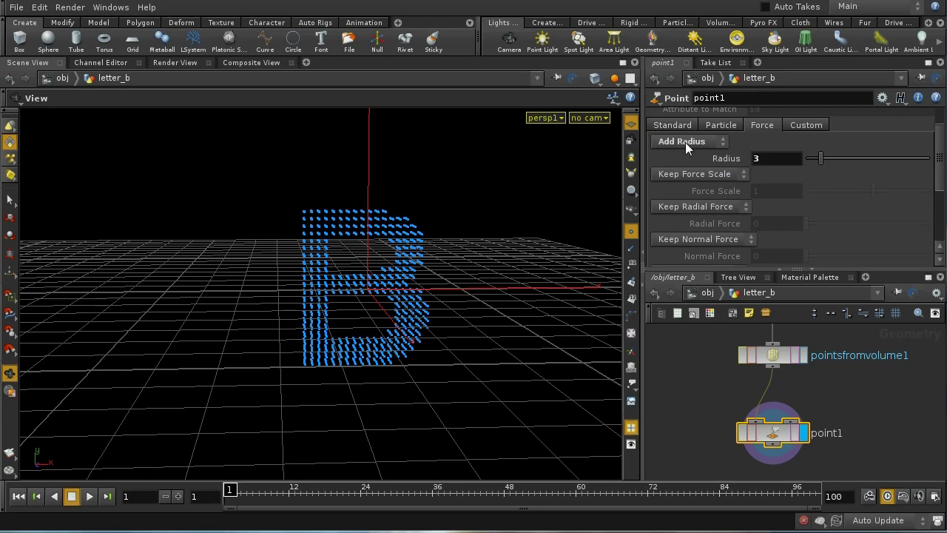
Add a force scale of 1 and a radial force of 1 to the points.
left_click(733, 173)
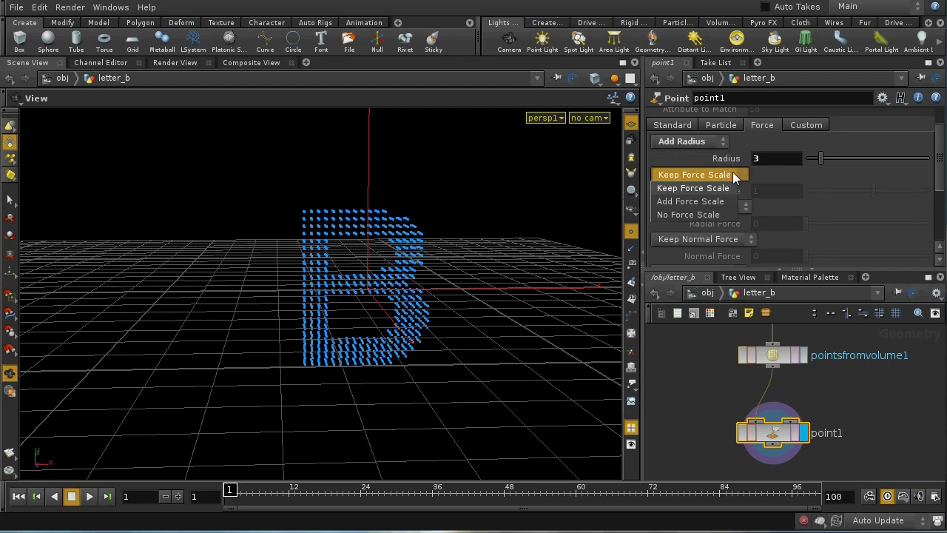
left_click(713, 201)
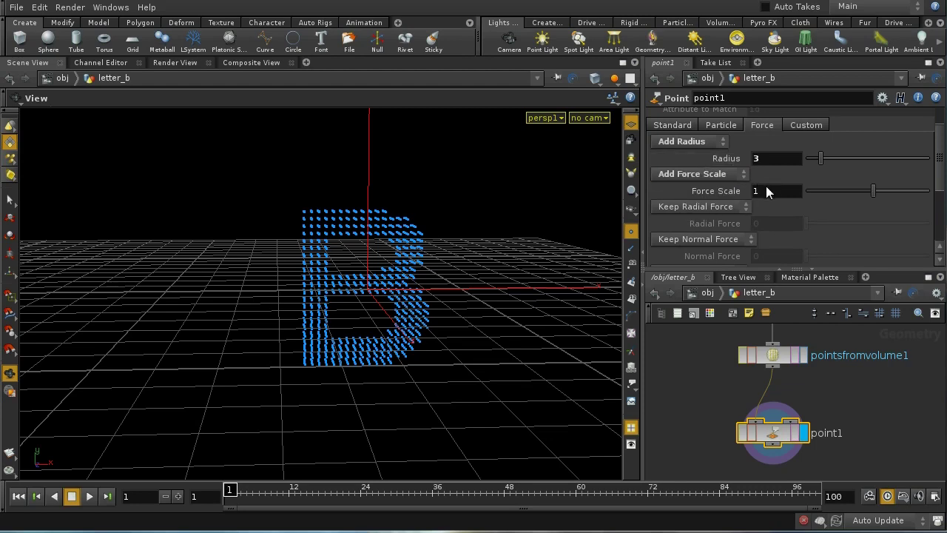
left_click(743, 206)
left_click(696, 233)
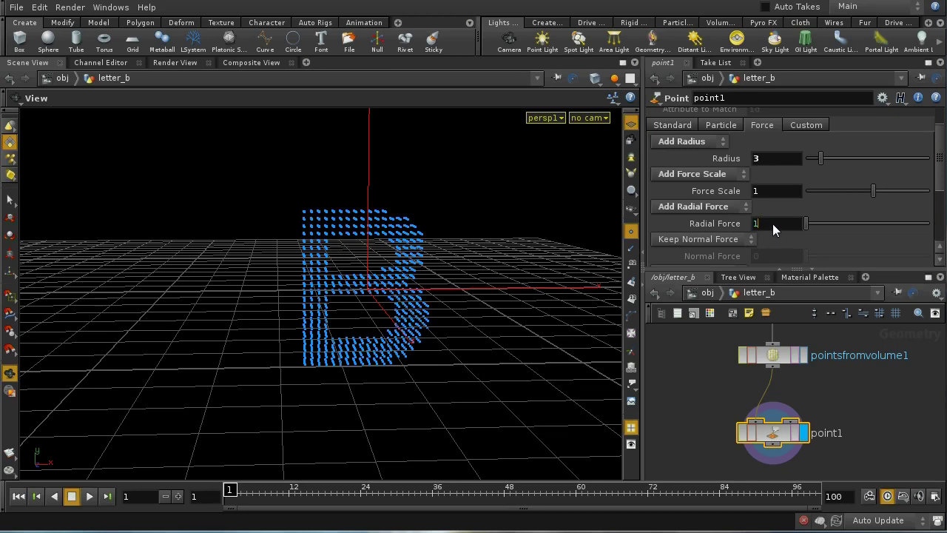
left_click(772, 224)
type("1")
key("Return")
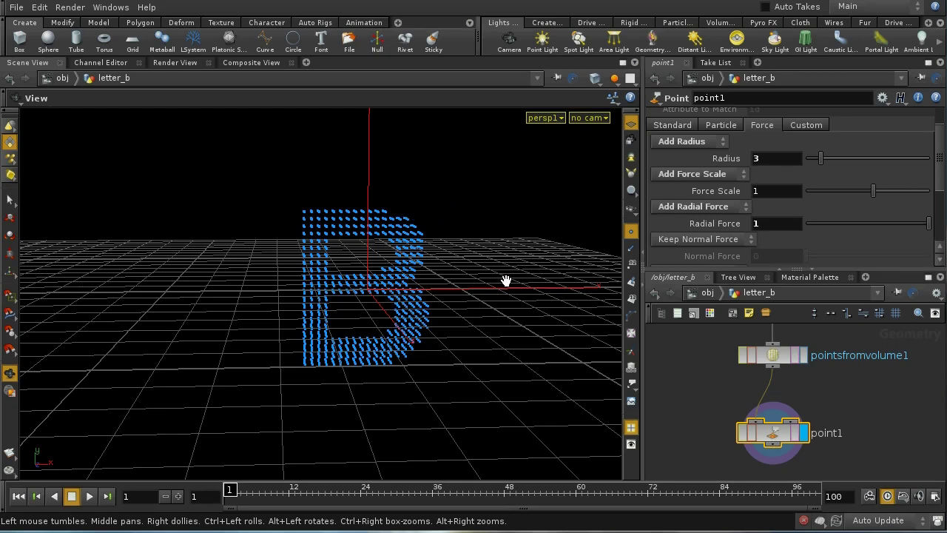
left_click_drag(797, 438, 797, 428)
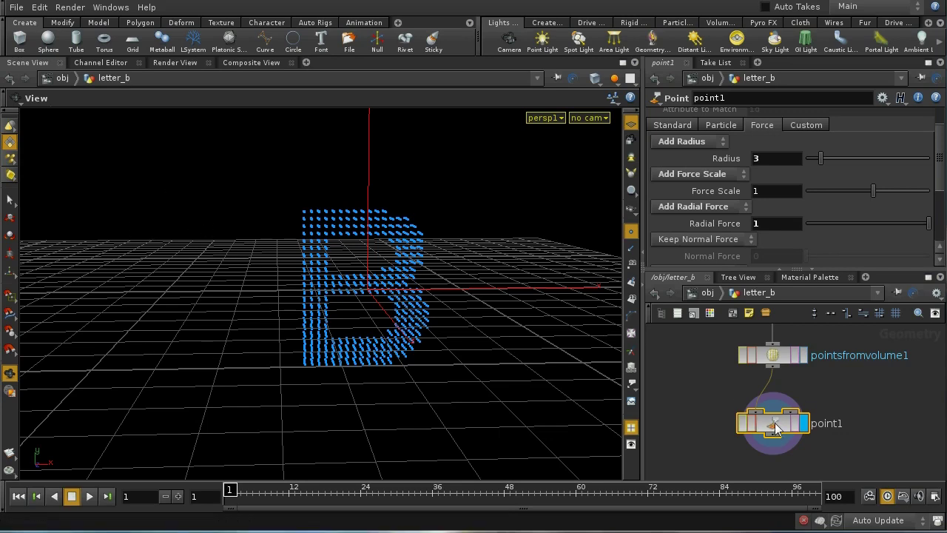
Go from /obj into test_pop's popnet1 particle network.
left_click(697, 297)
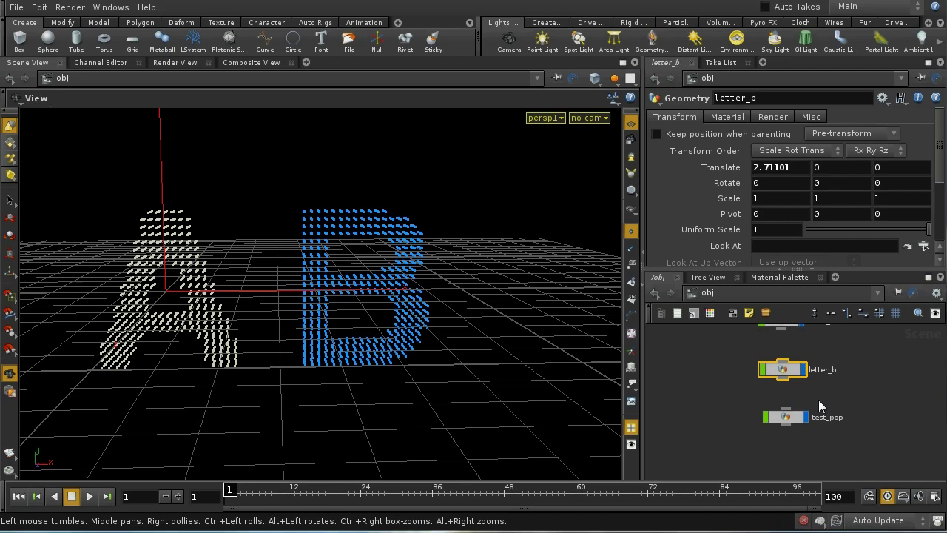
double_click(793, 424)
key("i")
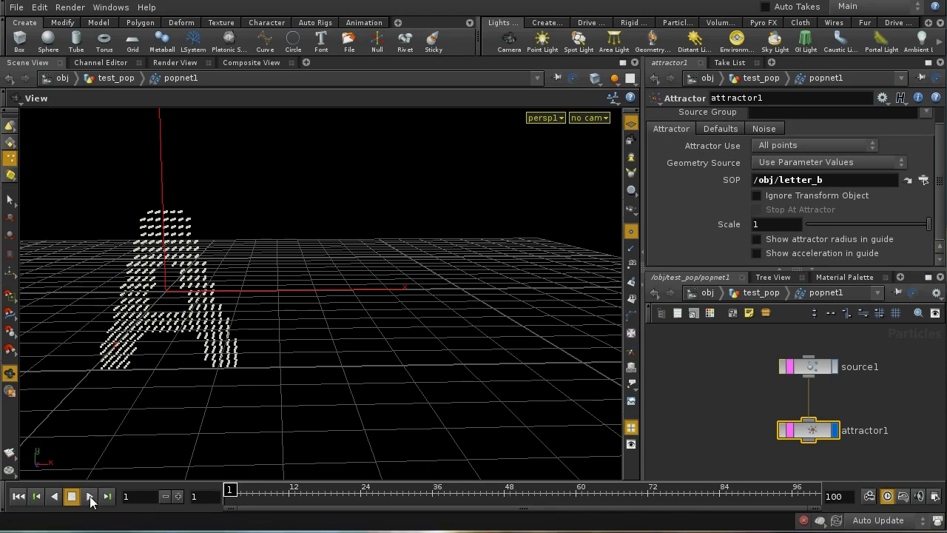
Step the simulation forward six frames to watch the A particles move, then rewind to frame 1.
left_click(179, 497)
left_click(178, 497)
left_click(179, 498)
left_click(179, 497)
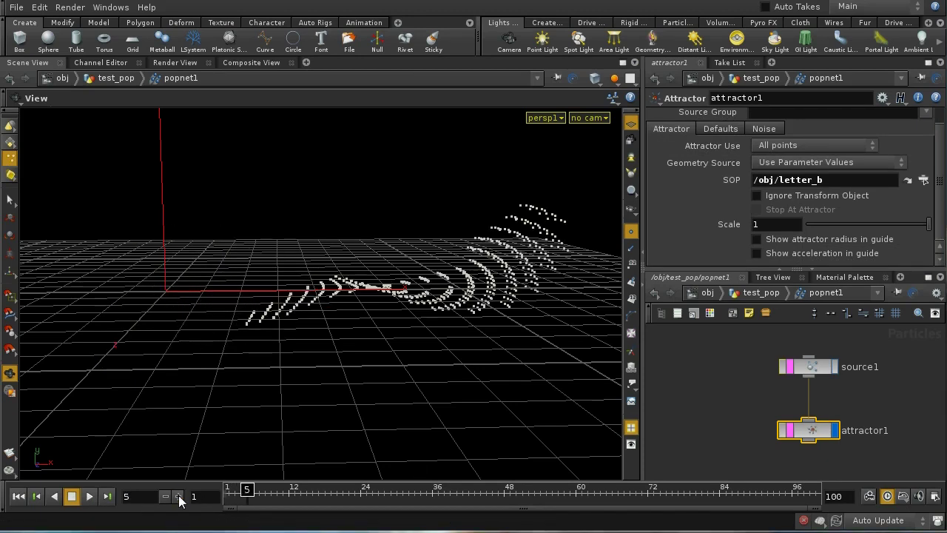
left_click(179, 497)
left_click(179, 497)
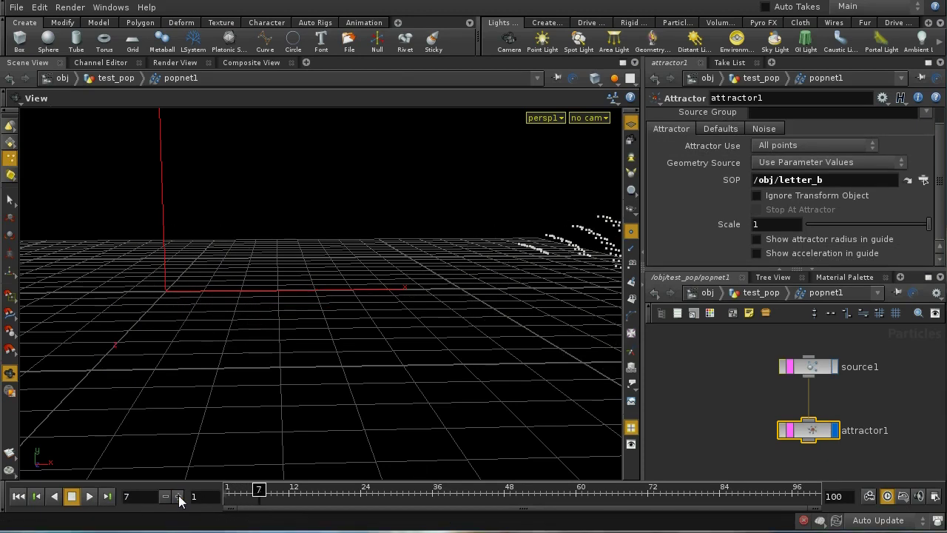
left_click(180, 498)
left_click(180, 497)
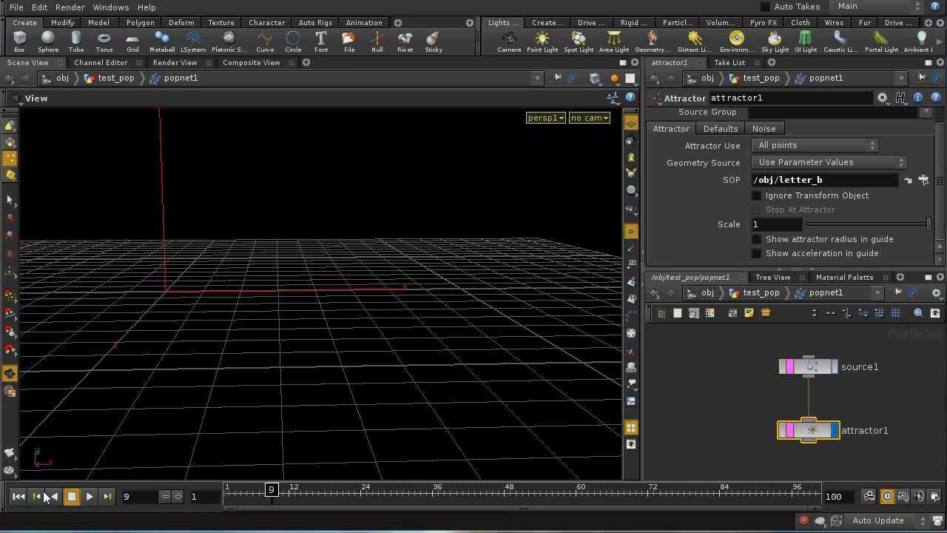
left_click(18, 497)
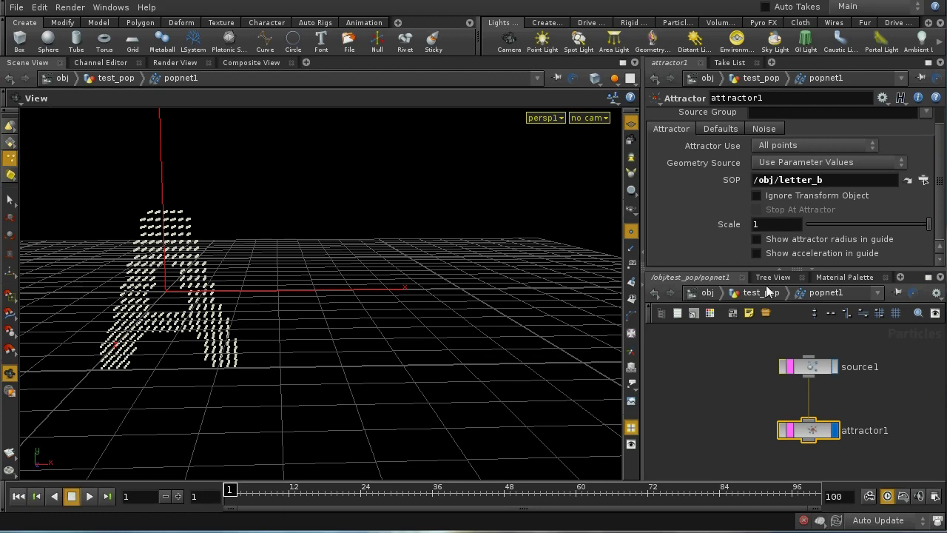
Set attractor1's Attractor Use to 'Single point per particle' and step up to test_pop.
left_click(784, 147)
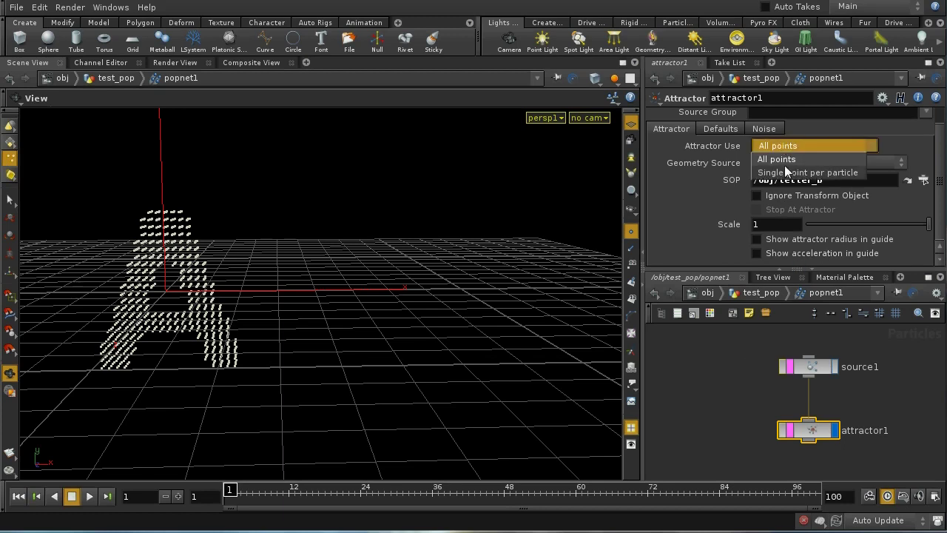
left_click(788, 172)
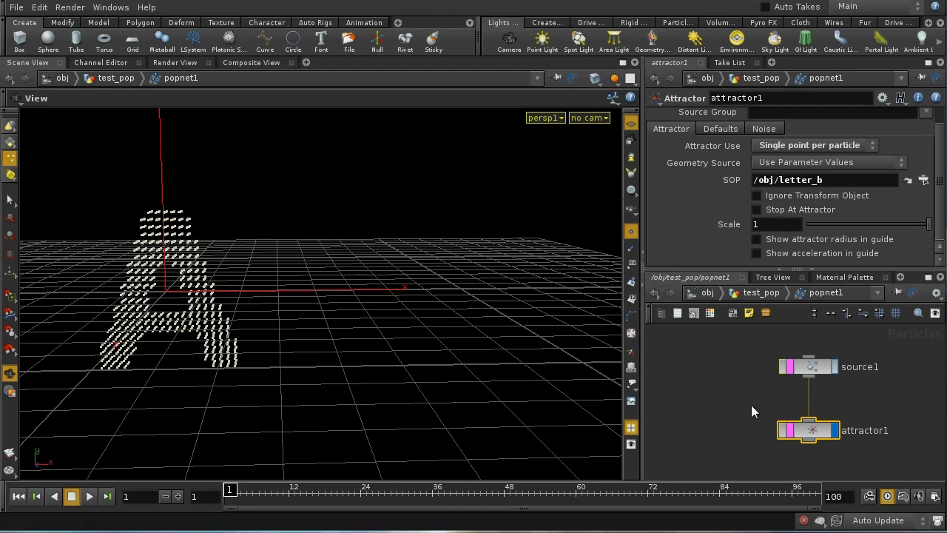
mouse_move(744, 413)
middle_mouse_down()
mouse_move(740, 397)
mouse_move(750, 397)
middle_mouse_up()
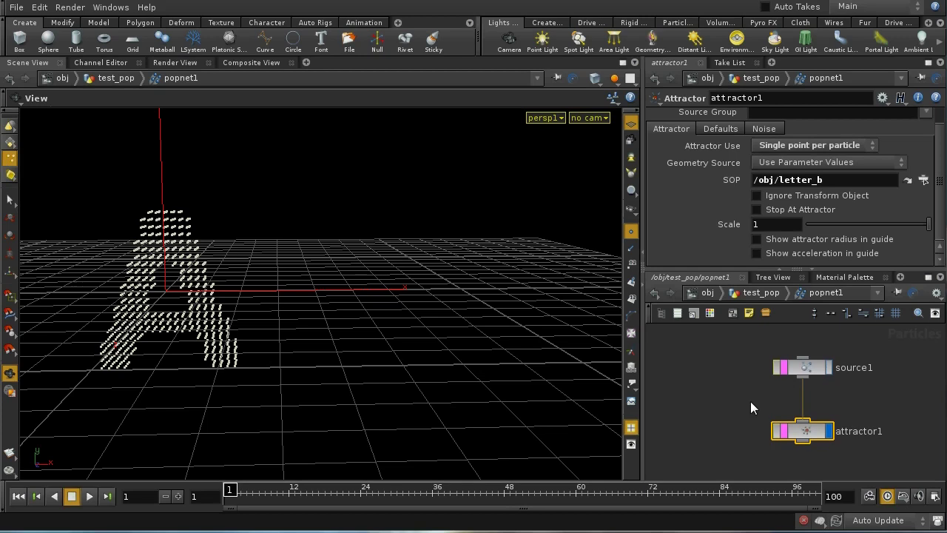
left_click(758, 292)
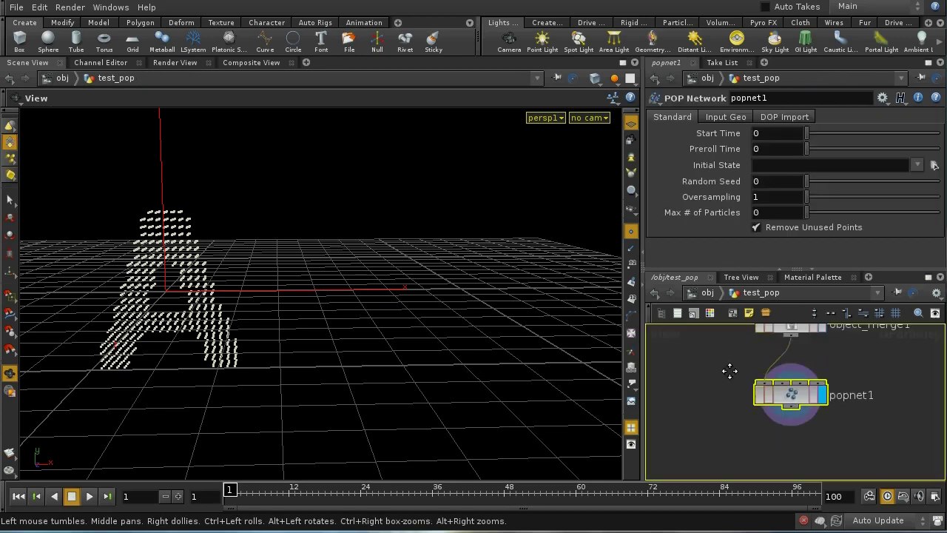
Inside letter_a, add an attribcreate1 node below pointsfromvolume1 and display it.
left_click(699, 293)
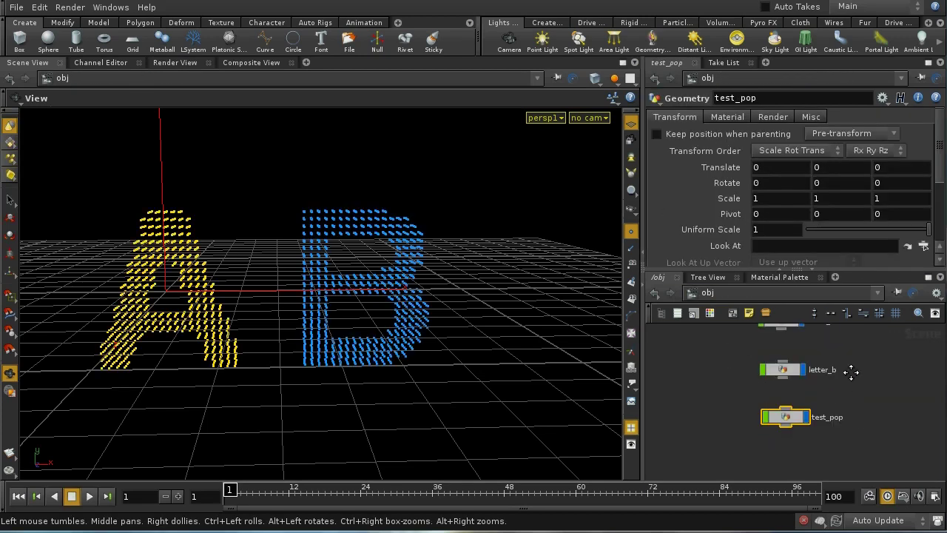
left_click(781, 359)
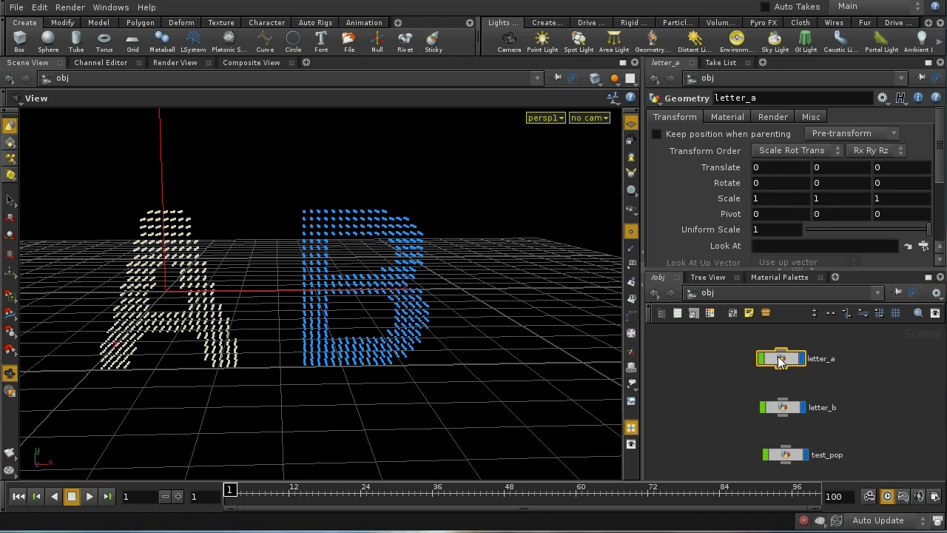
double_click(781, 359)
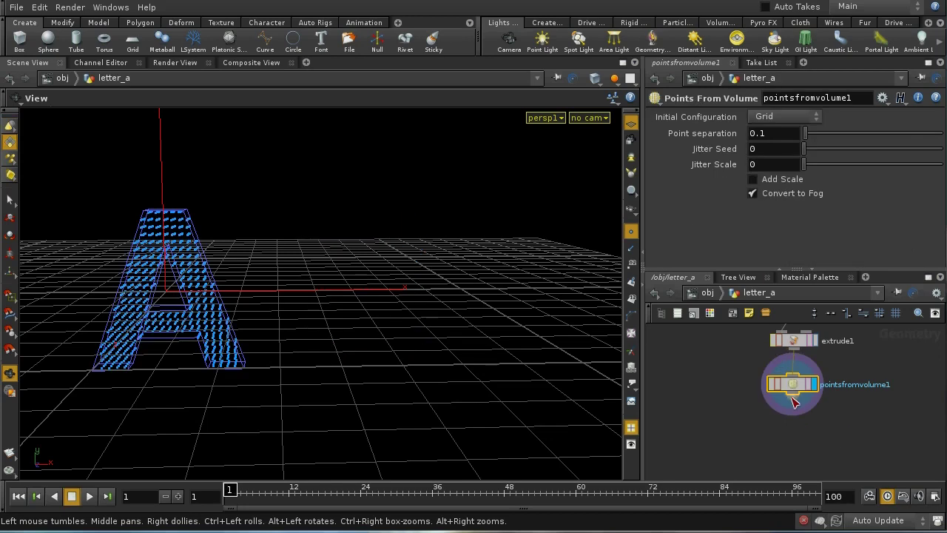
key("Tab")
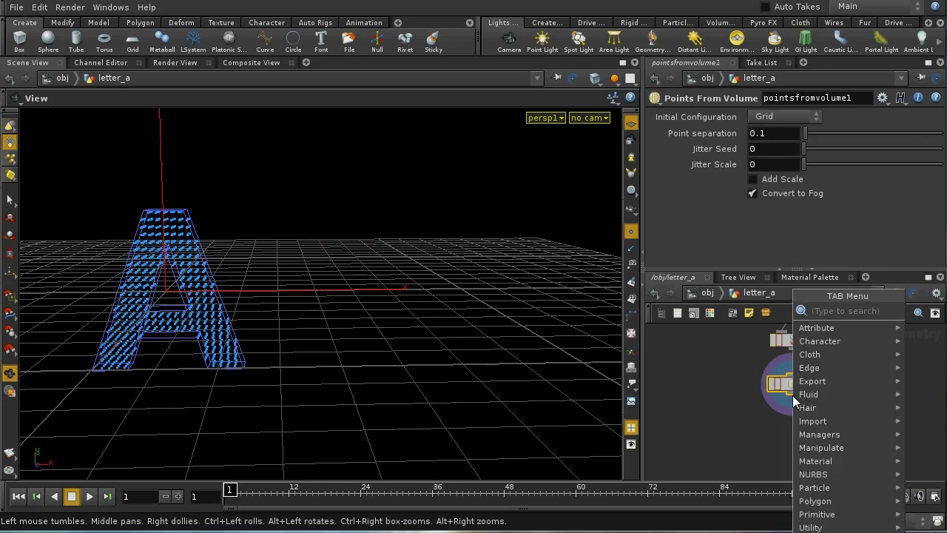
type("att")
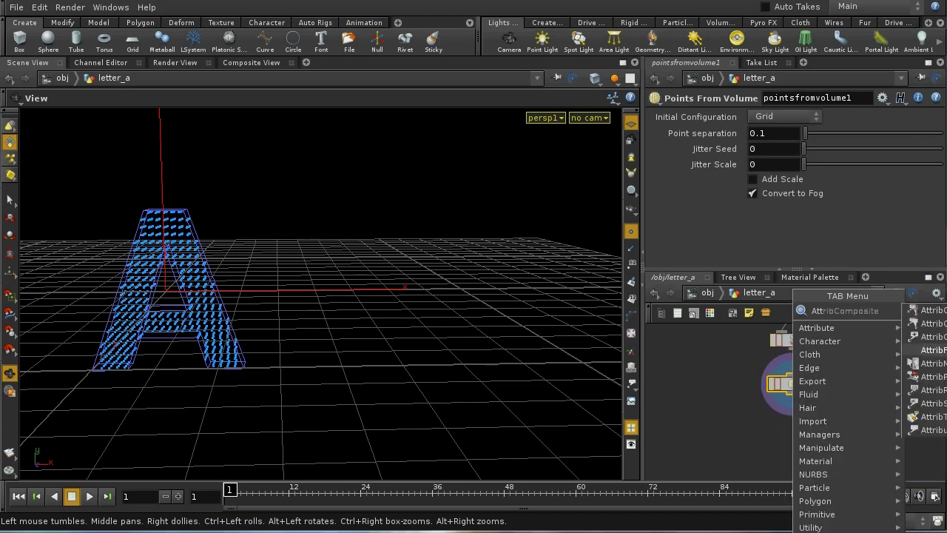
left_click(929, 337)
left_click(797, 429)
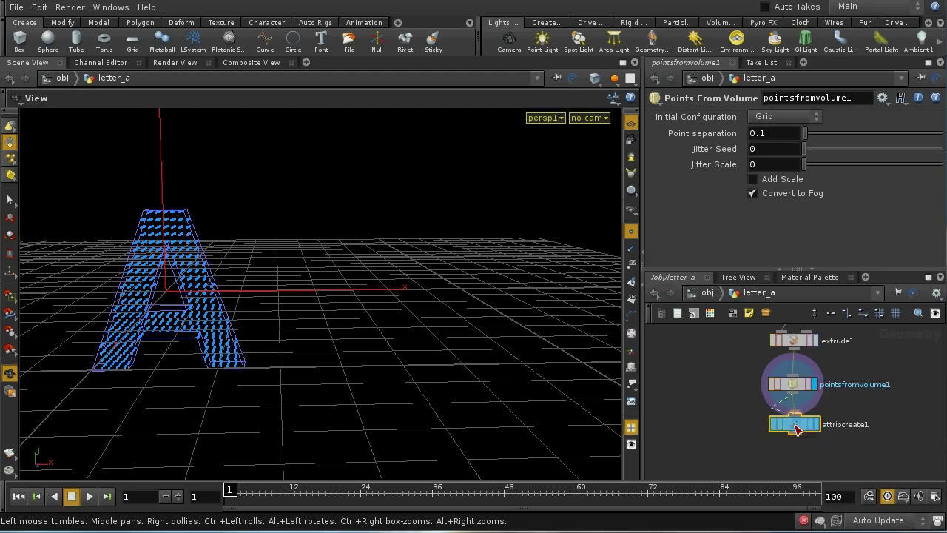
left_click(817, 424)
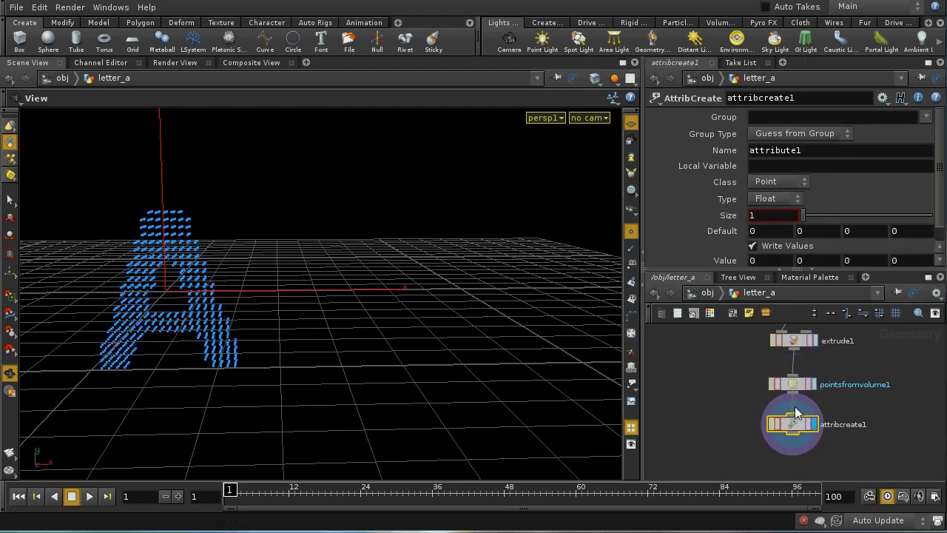
Set attribcreate1 to an Integer attribute named att with value $PT, then return to /obj.
left_click(777, 199)
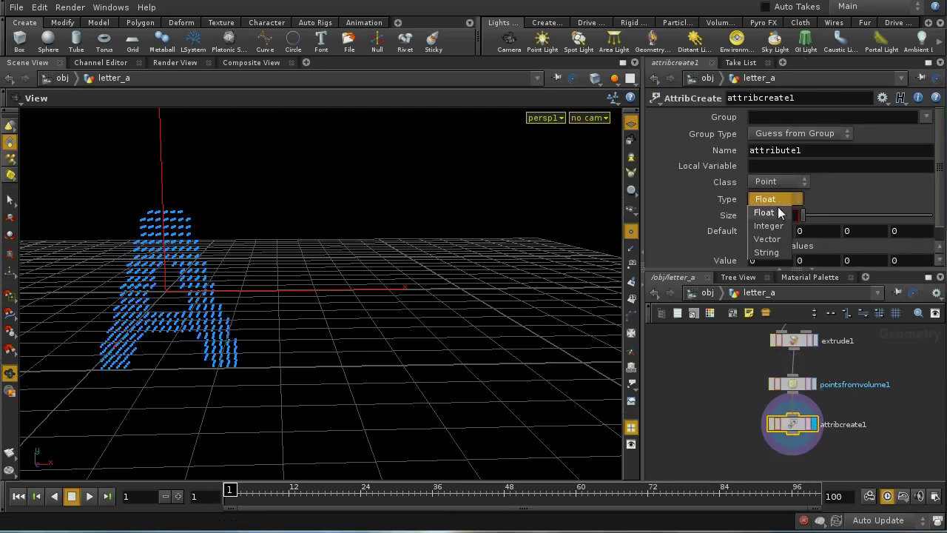
left_click(777, 225)
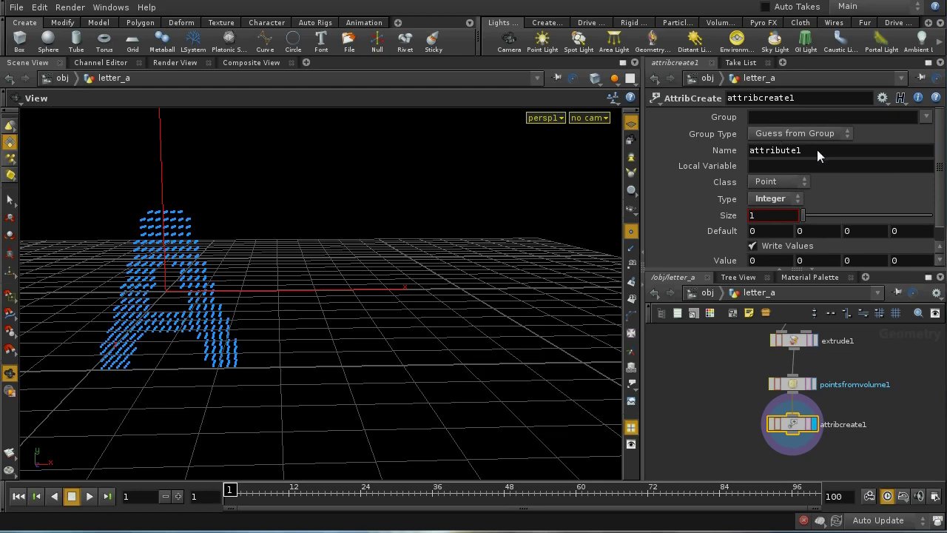
double_click(783, 150)
type("att")
scroll(824, 246, "down", 1)
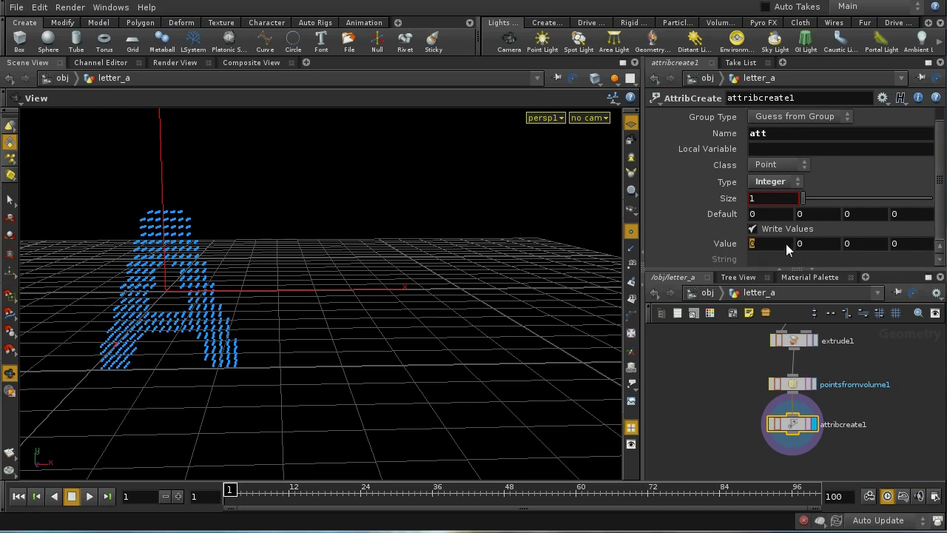
type("$PT")
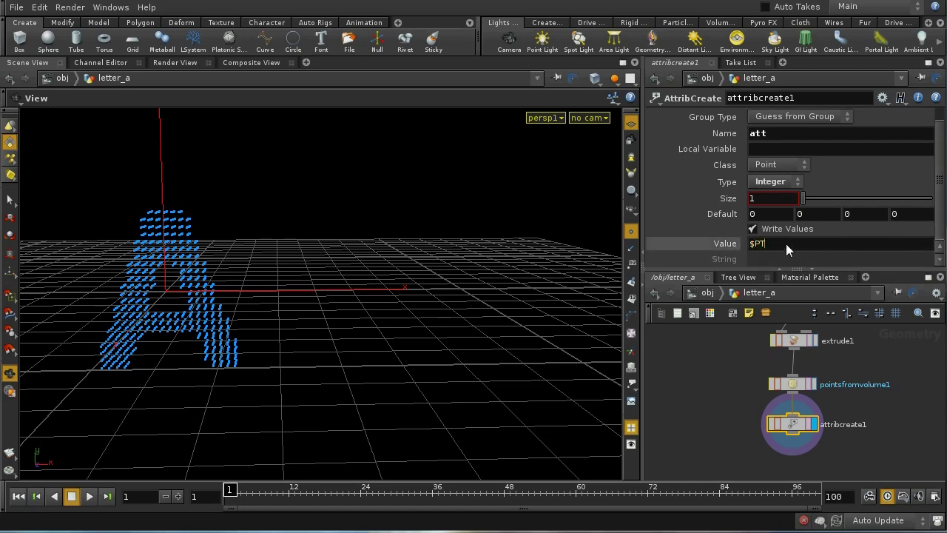
key("Return")
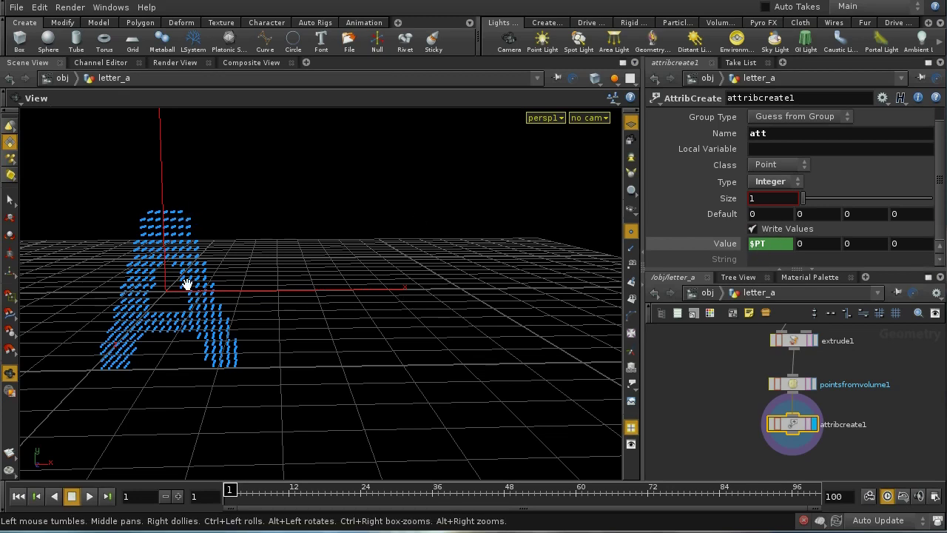
left_click(709, 293)
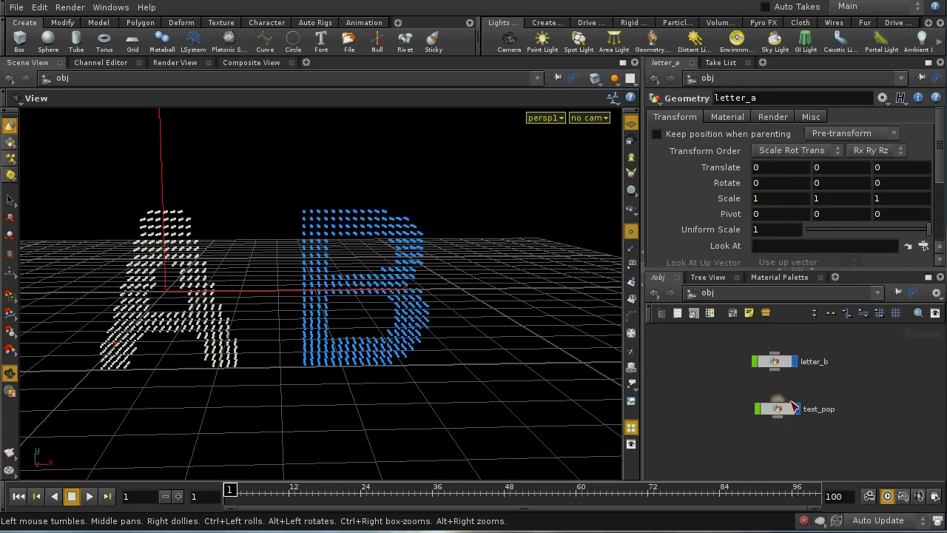
Inside test_pop's popnet1, insert a Property node between source1 and attractor1.
double_click(777, 406)
double_click(803, 432)
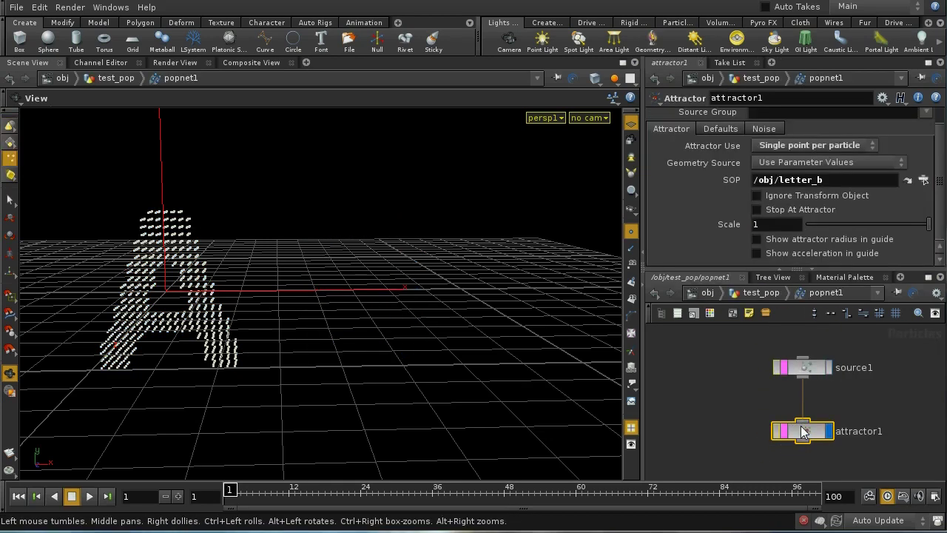
middle_click_drag(863, 448, 845, 402)
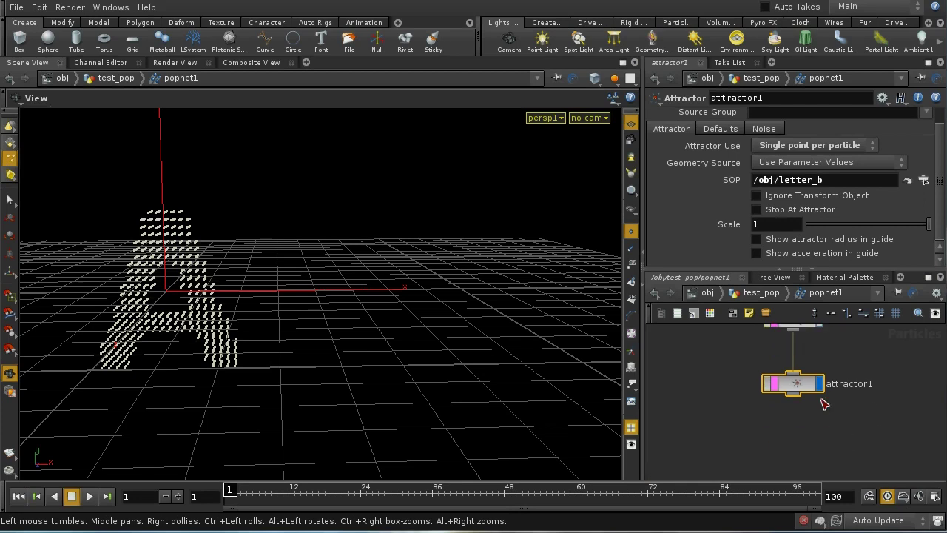
left_click_drag(798, 385, 798, 457)
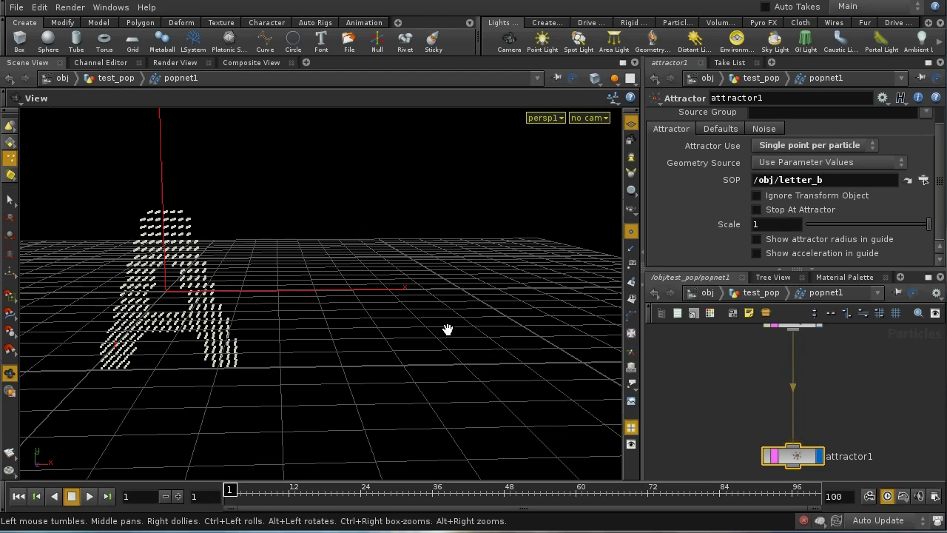
key("Tab")
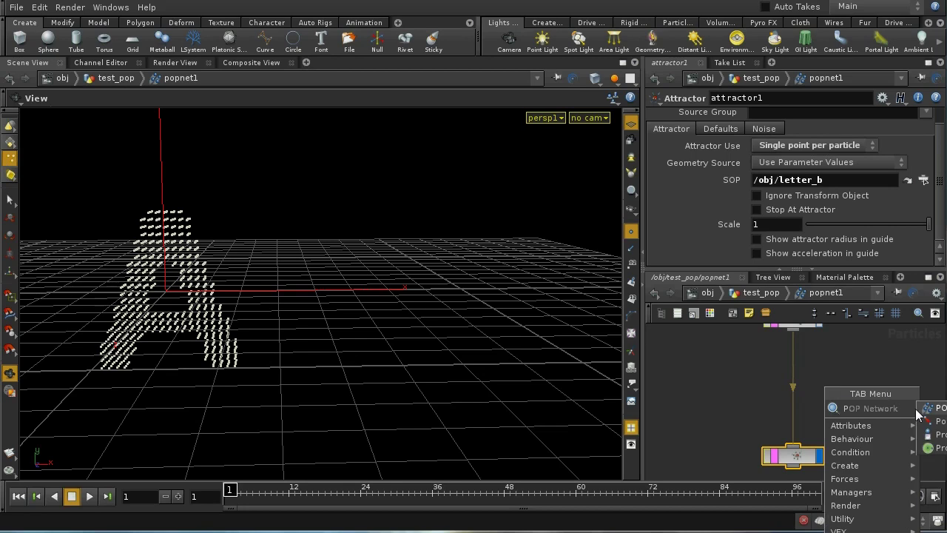
left_click(929, 436)
left_click(802, 394)
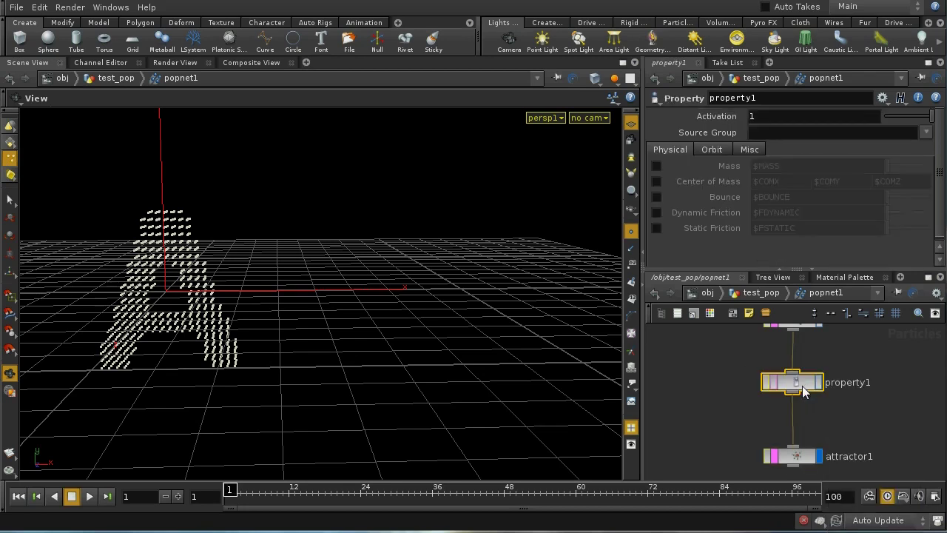
Enable property1's Attractor Point and replace its channel with poppoint($PT, "att", 0).
left_click(747, 150)
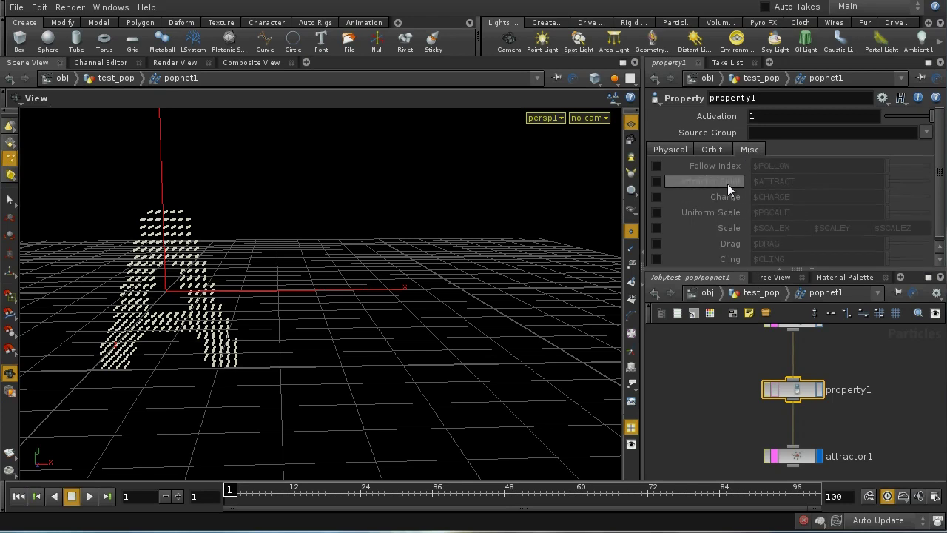
left_click(658, 182)
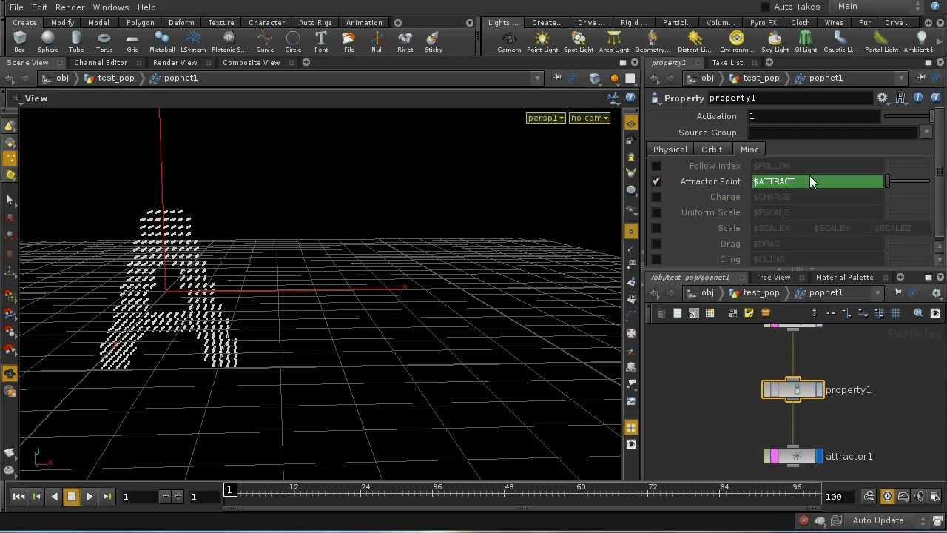
right_click(768, 182)
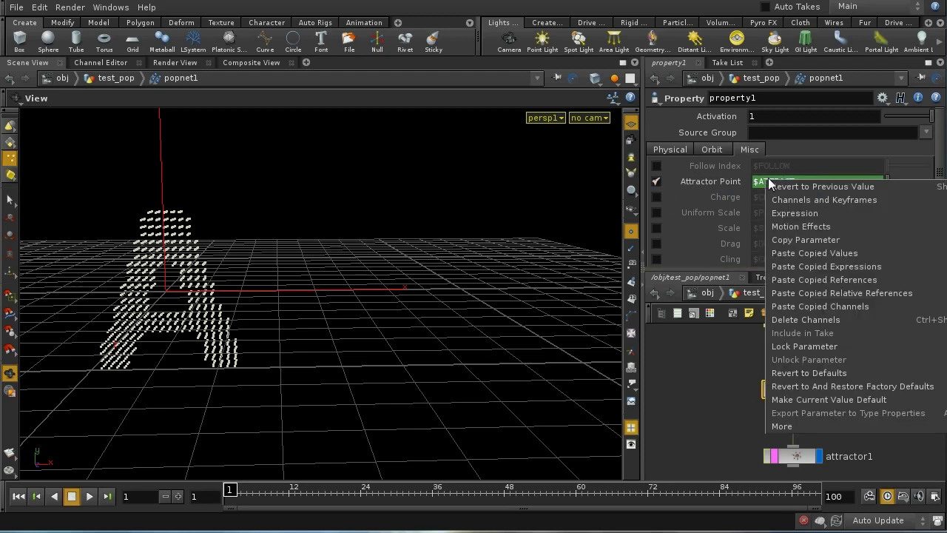
left_click(817, 320)
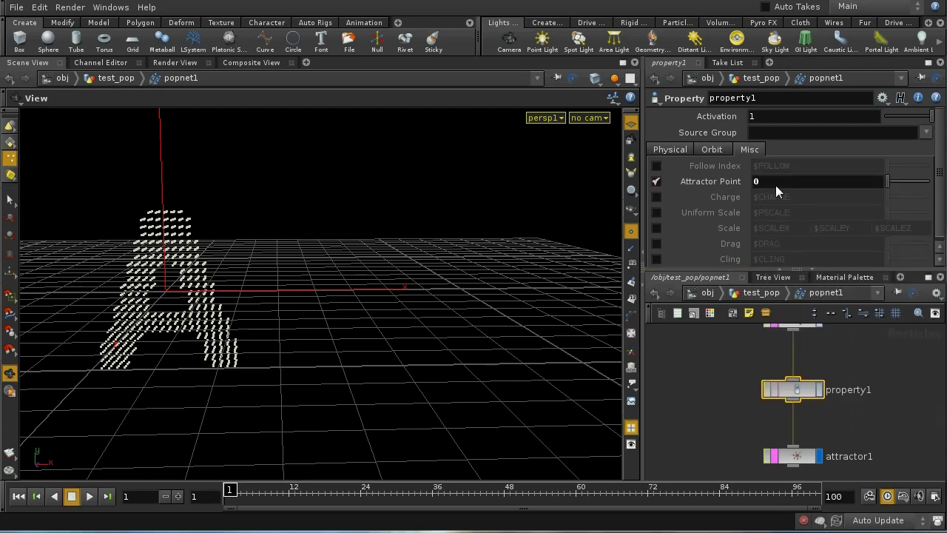
left_click(774, 181)
type("poppoint(")
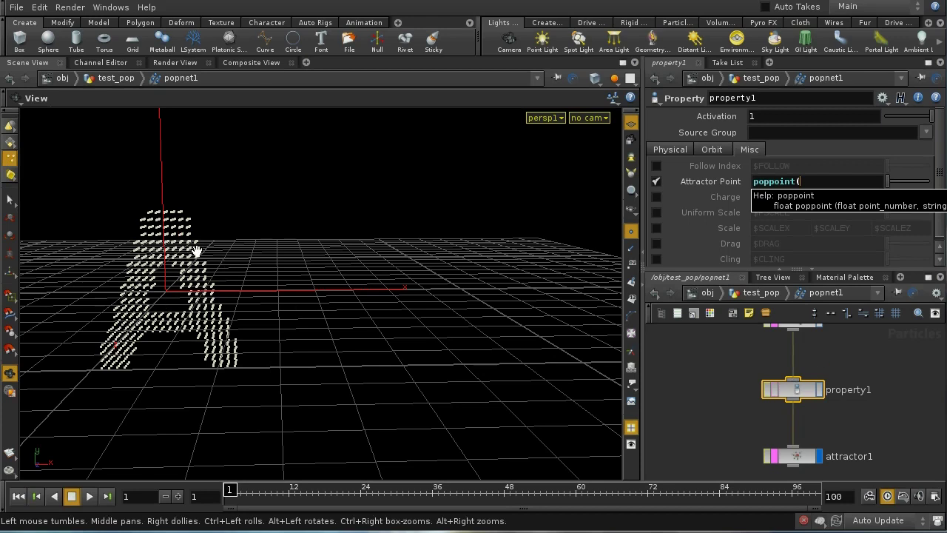
left_click(804, 359)
middle_click_drag(804, 359, 803, 392)
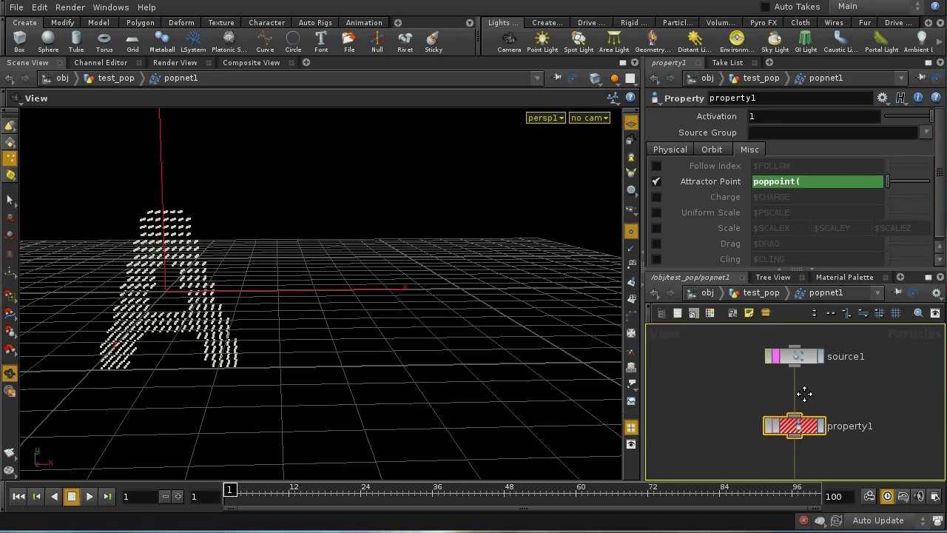
left_click(814, 182)
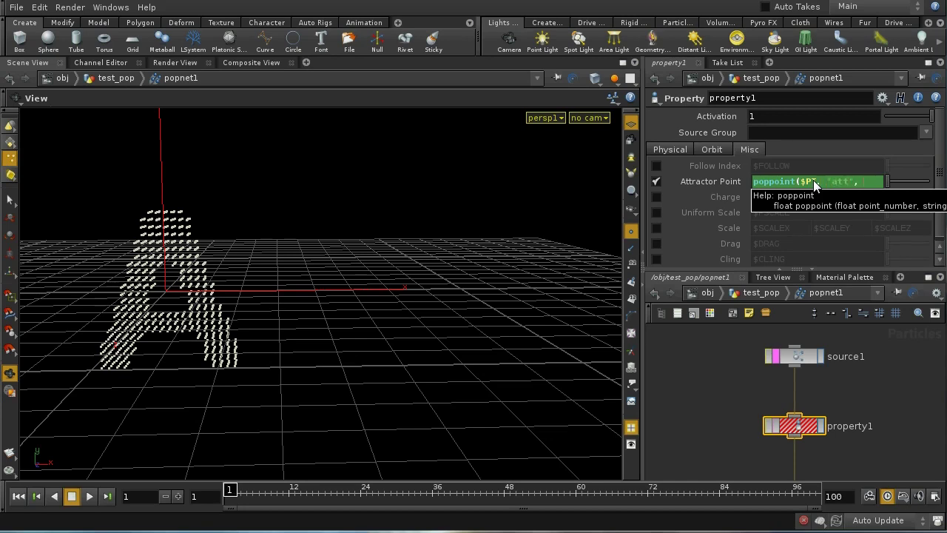
type(")")
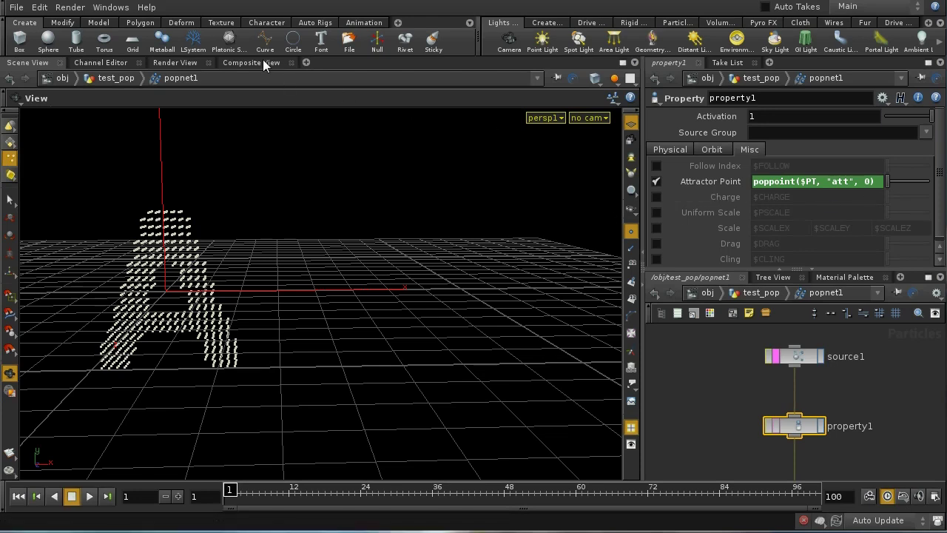
Check property1's attract and att point columns in a Details View, then return to Scene View.
left_click(307, 63)
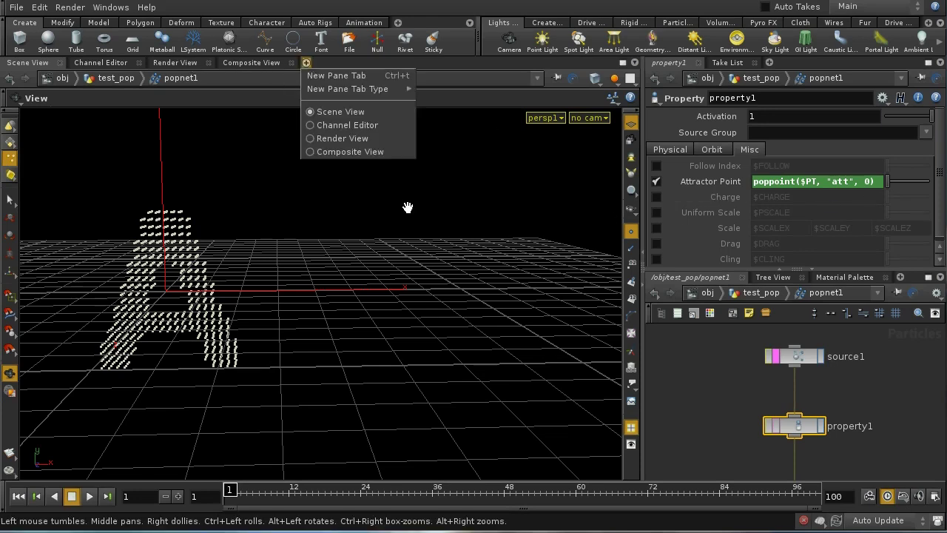
mouse_move(395, 92)
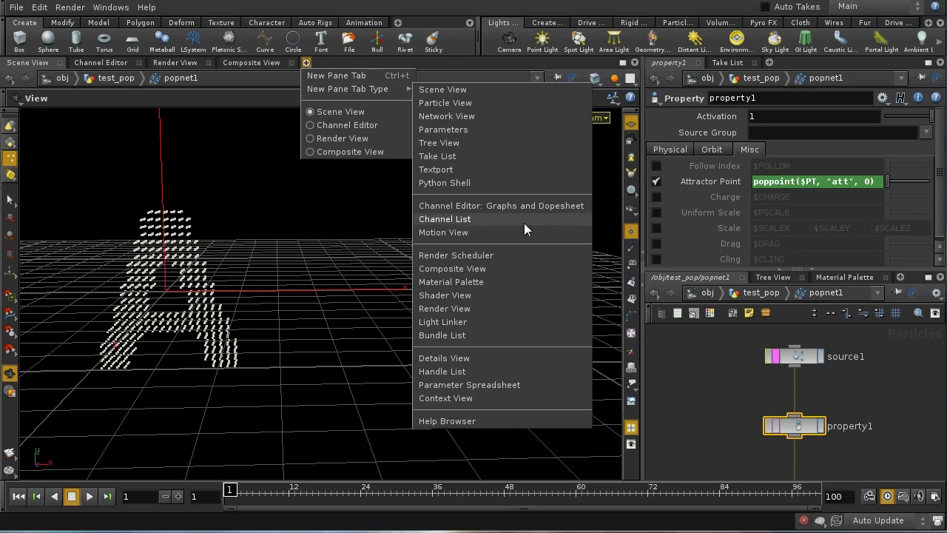
left_click(500, 359)
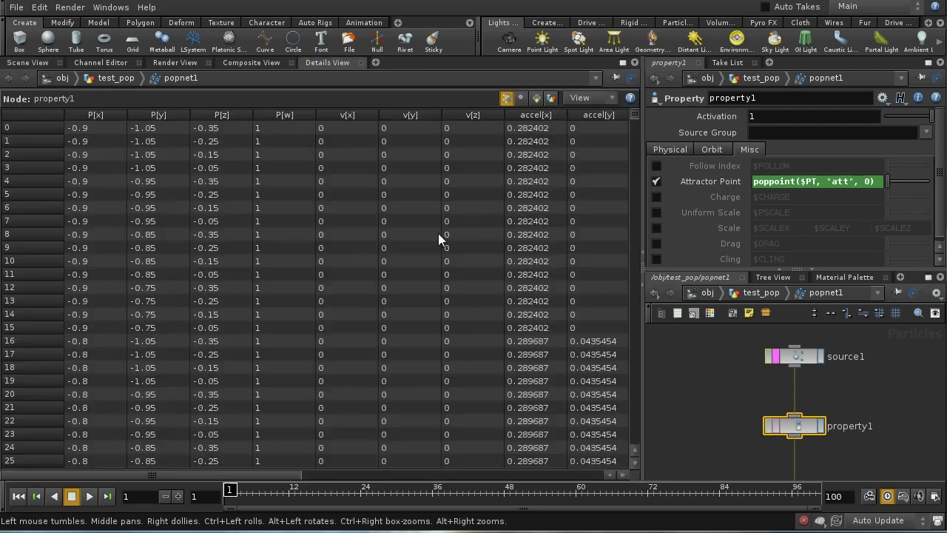
left_click(416, 474)
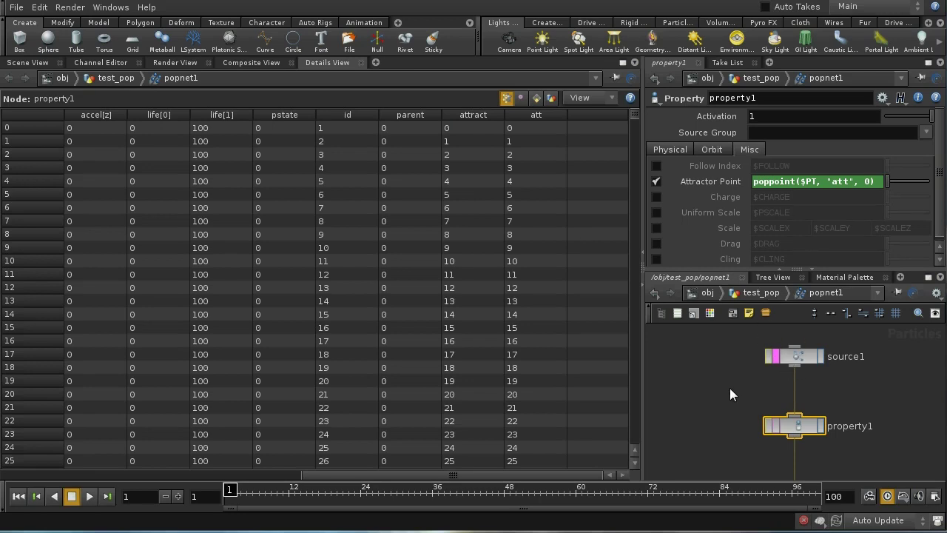
middle_click_drag(726, 385, 723, 382)
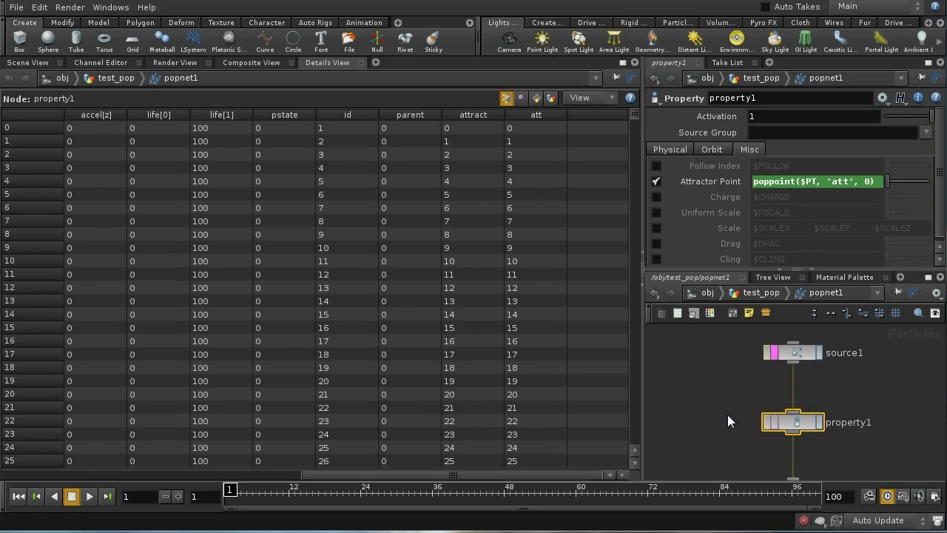
left_click(37, 62)
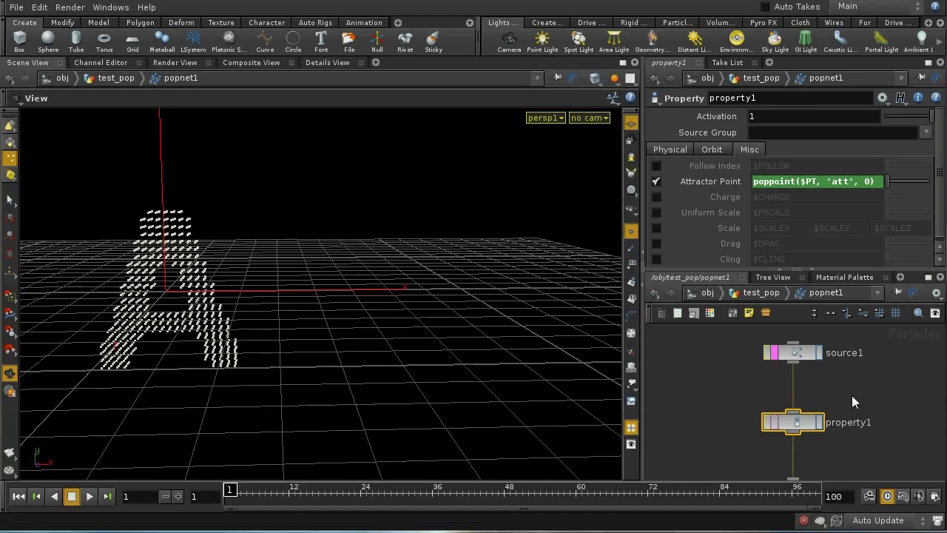
Turn on Stop At Attractor in attractor1.
middle_click_drag(861, 403, 861, 356)
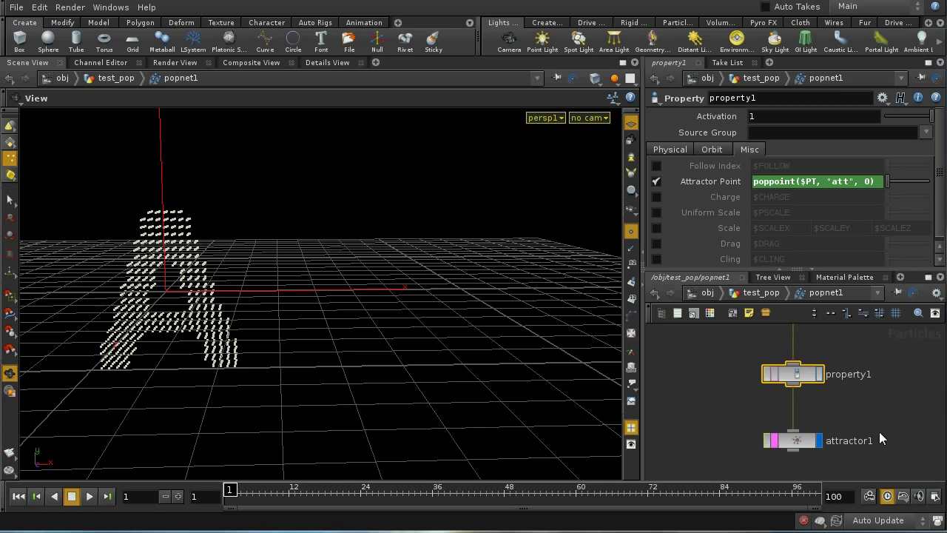
left_click(799, 445)
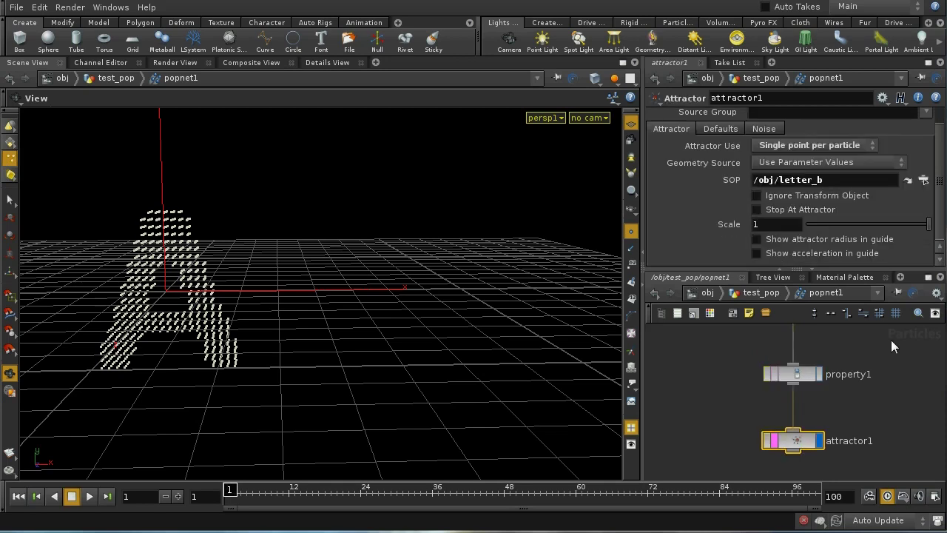
left_click(765, 210)
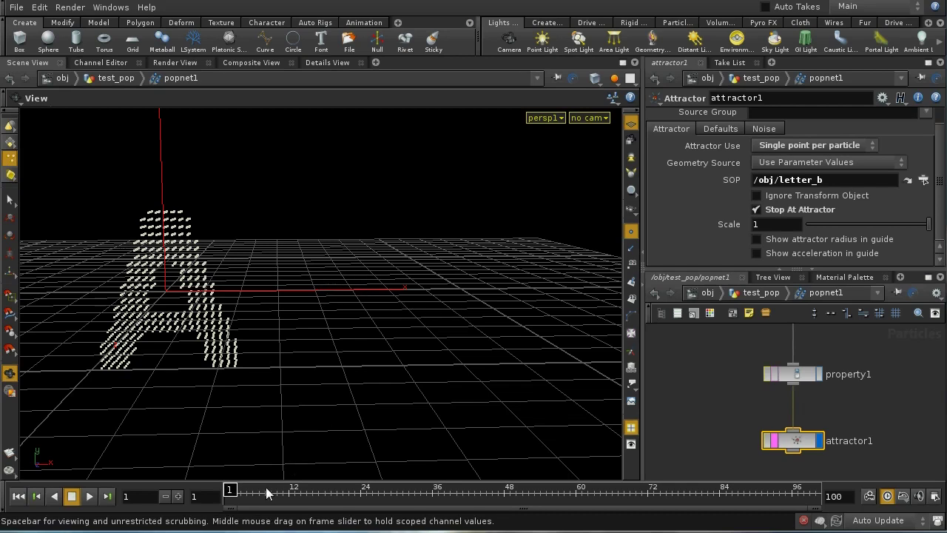
Scrub the simulation to frame 100 to see the particles form letter B.
left_click(237, 492)
left_click_drag(236, 492, 879, 527)
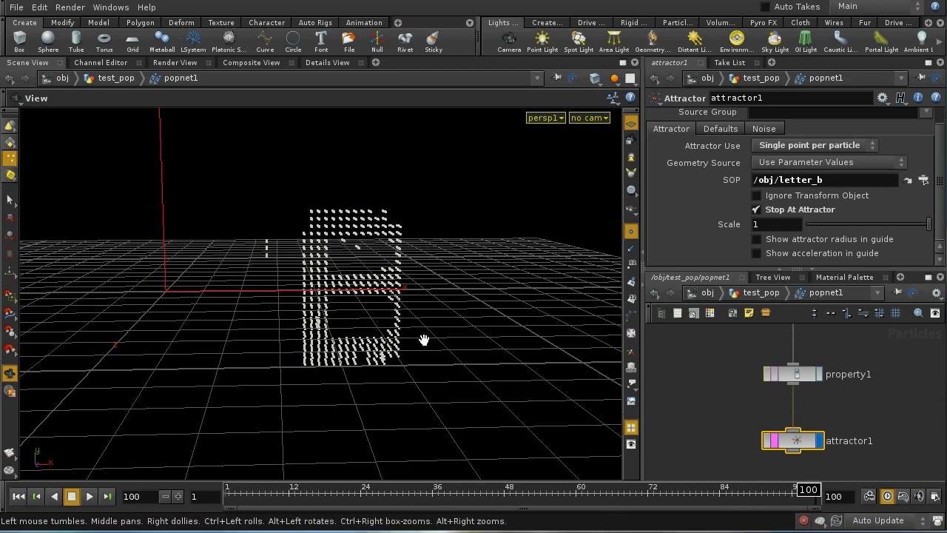
mouse_move(454, 228)
left_mouse_down()
mouse_move(454, 345)
mouse_move(439, 230)
left_mouse_up()
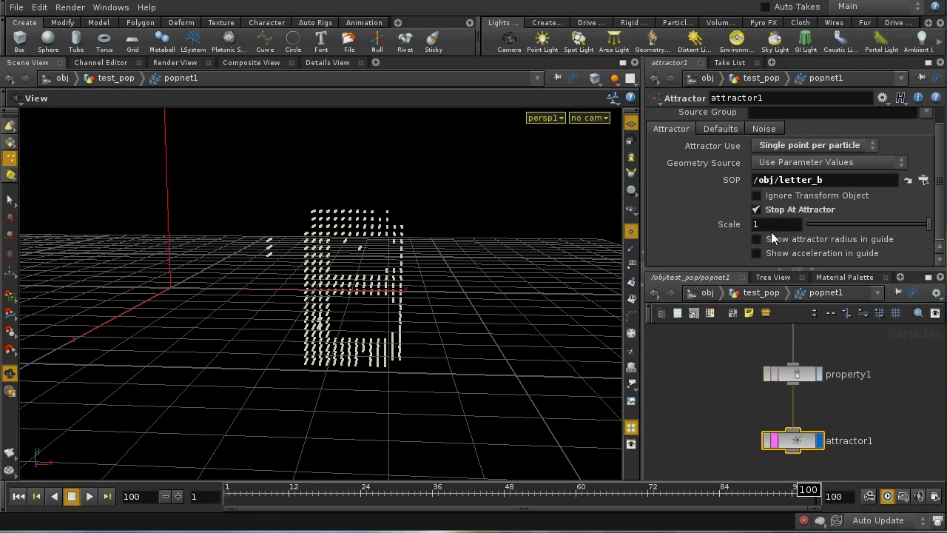
Raise attractor1's Scale to 2 and replay from frame 1 as letter A reforms into B.
middle_click_drag(766, 224, 842, 232)
left_click(19, 496)
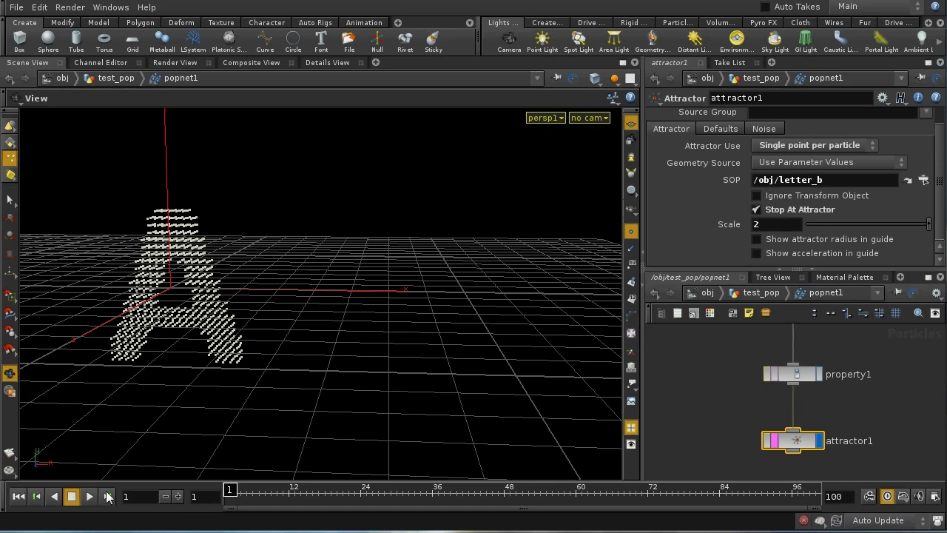
left_click(89, 496)
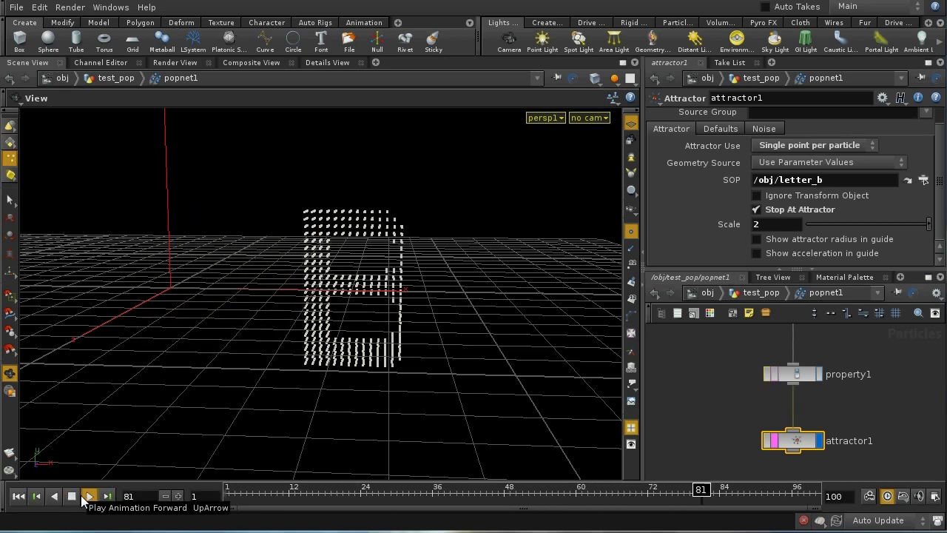
left_click(73, 496)
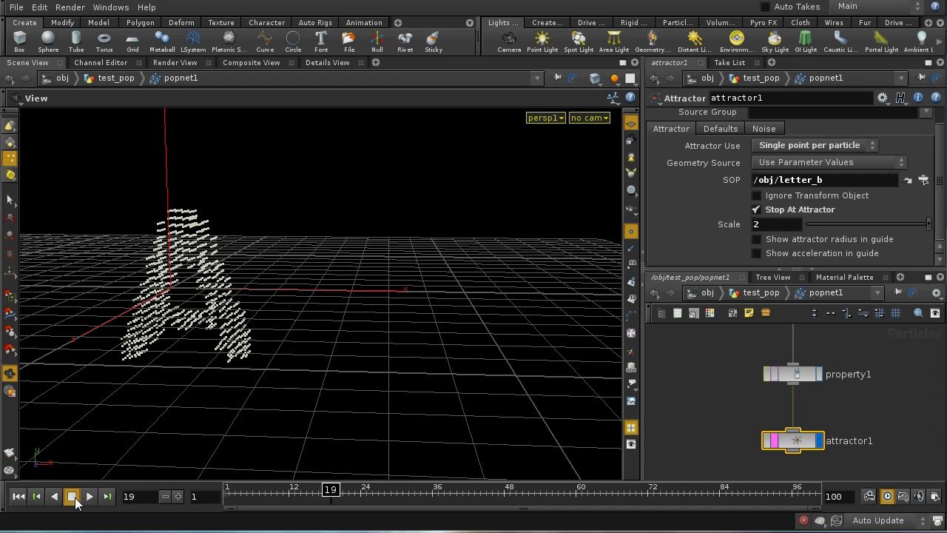
key("Up")
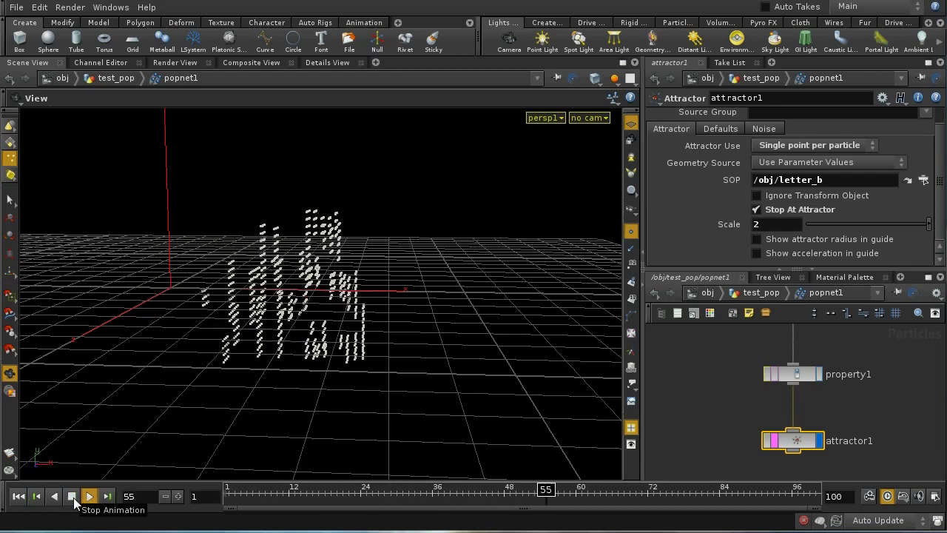
left_click(73, 496)
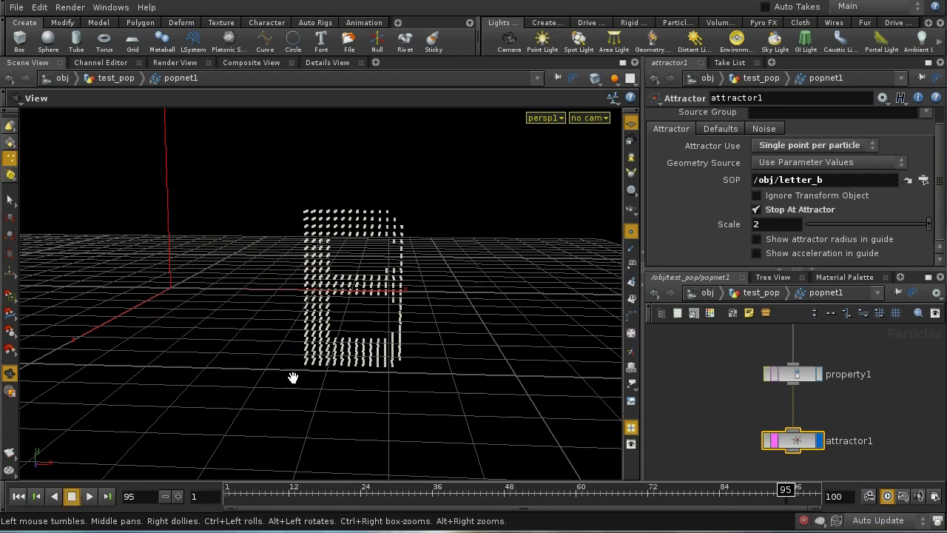
left_click_drag(469, 211, 438, 215)
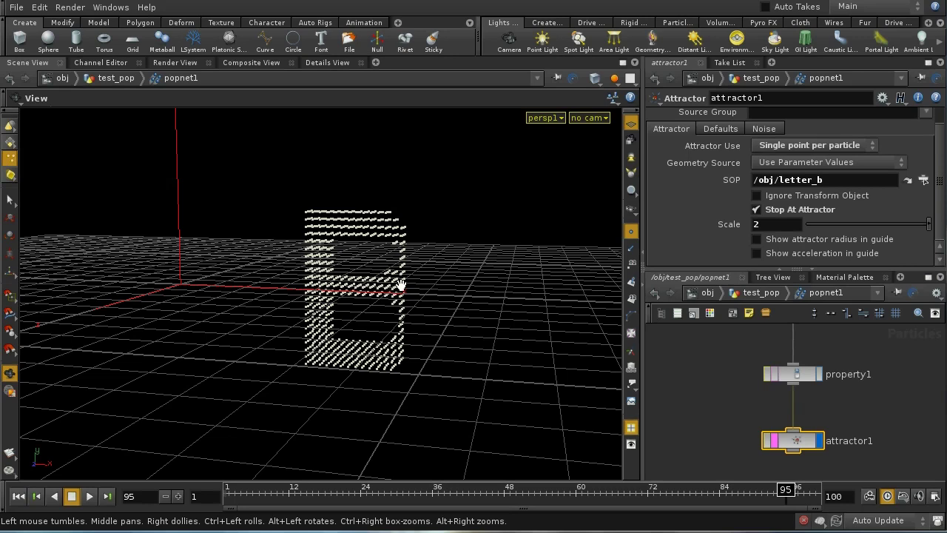
Go from popnet1 up to object level and into letter_a, framing pointsfromvolume1 and attribcreate1.
left_click(751, 293)
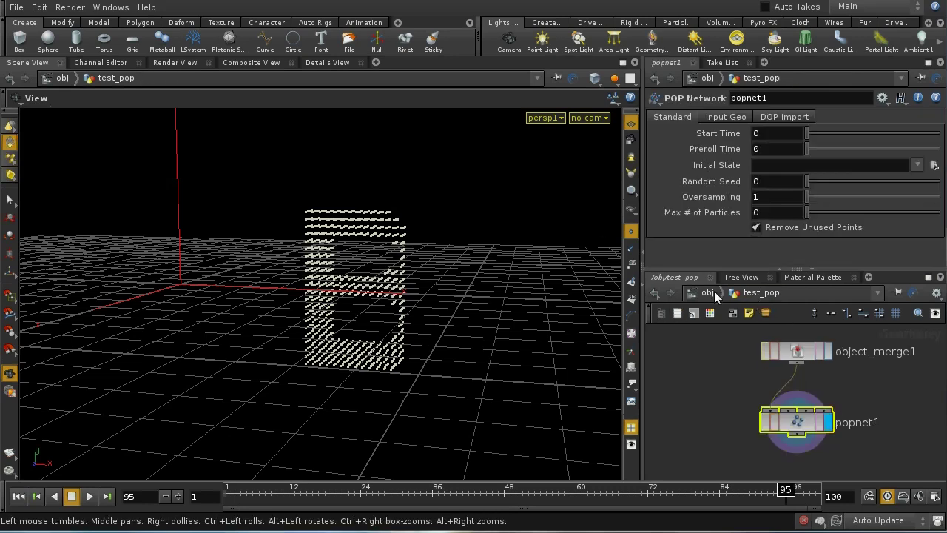
left_click(710, 292)
key("h")
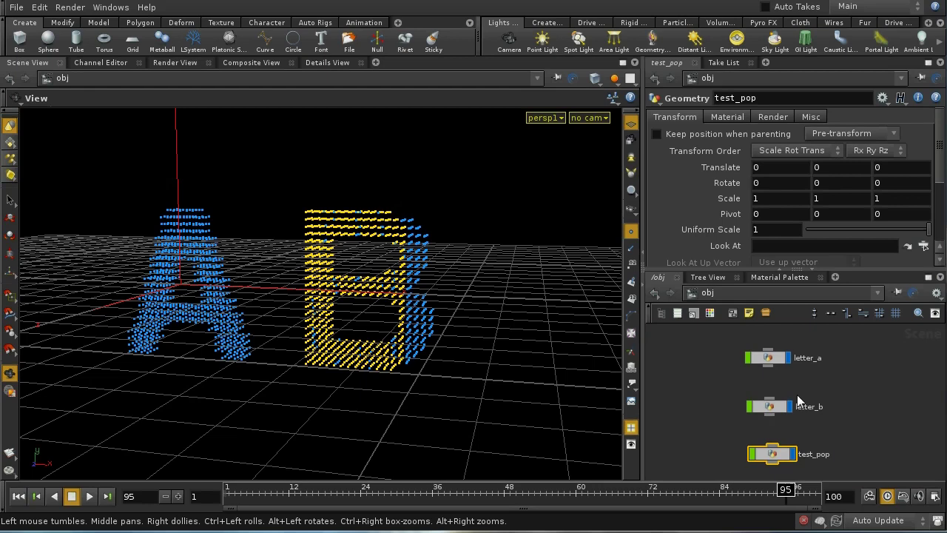
double_click(766, 361)
middle_click_drag(850, 443, 841, 364)
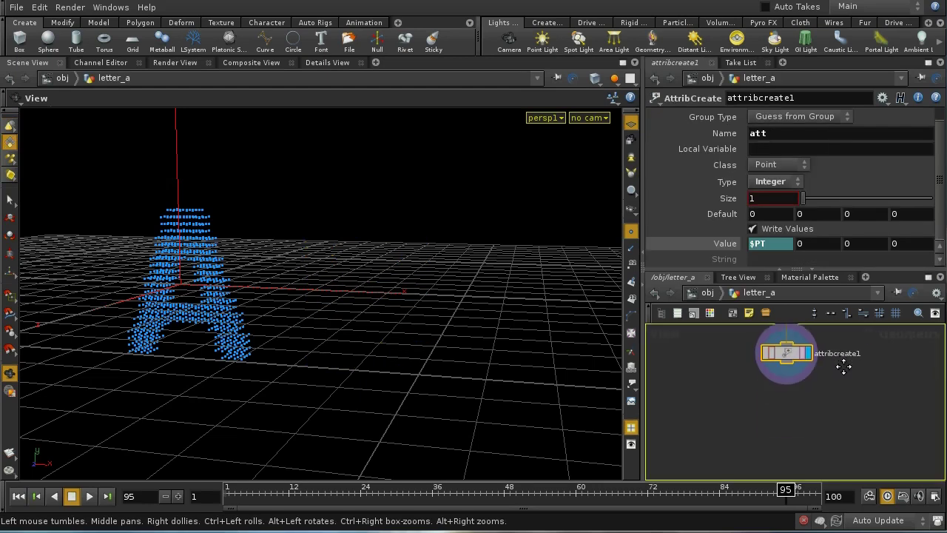
left_click(788, 364)
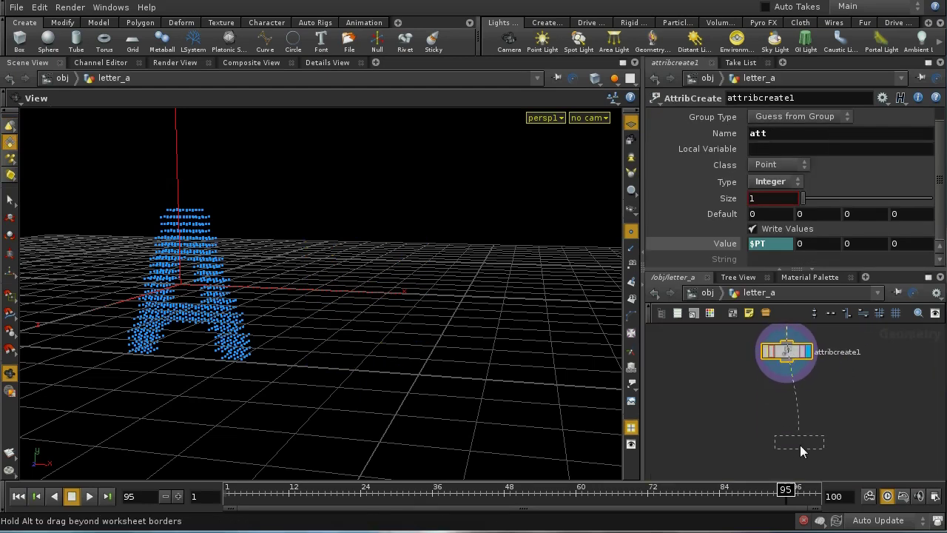
scroll(831, 389, "up", 8)
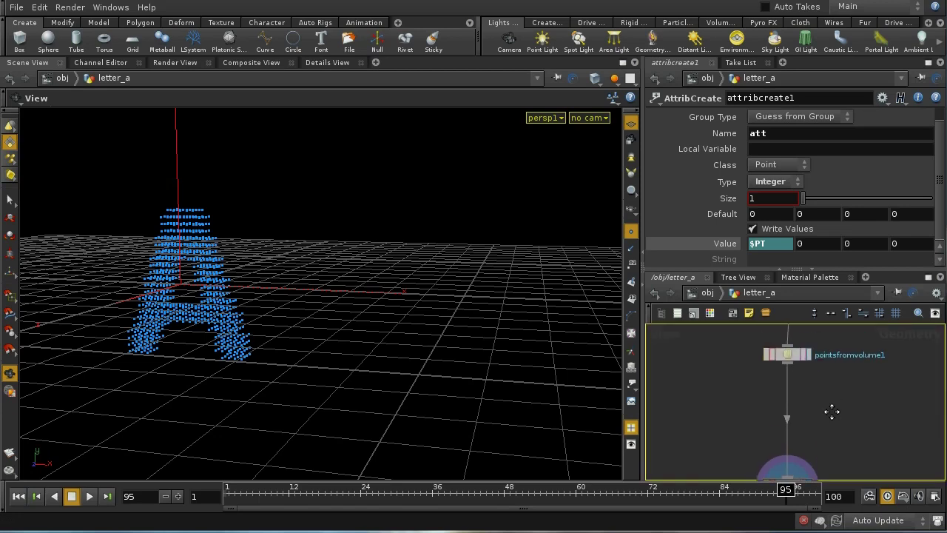
middle_click_drag(832, 411, 831, 395)
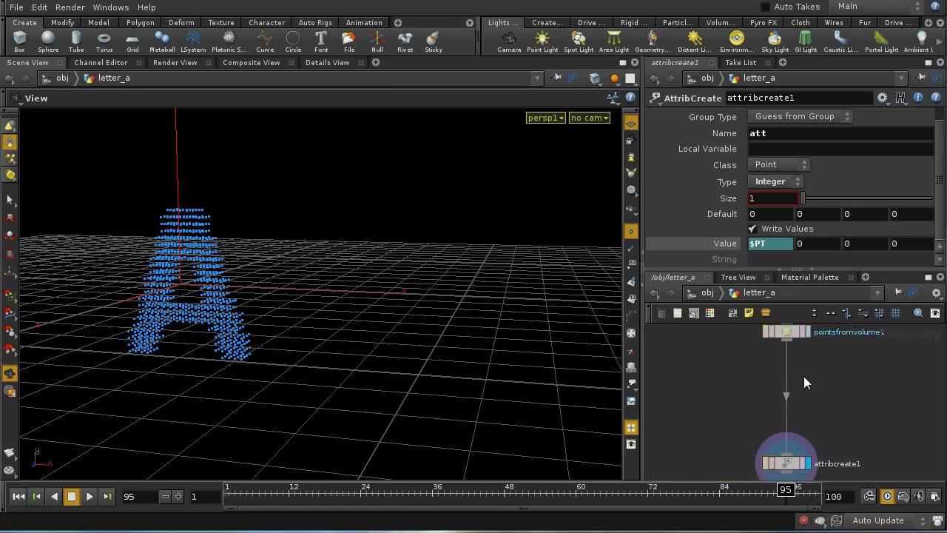
Insert a Delete node before attribcreate1, set to Delete by Expression starting $PT > npoints.
key("Tab")
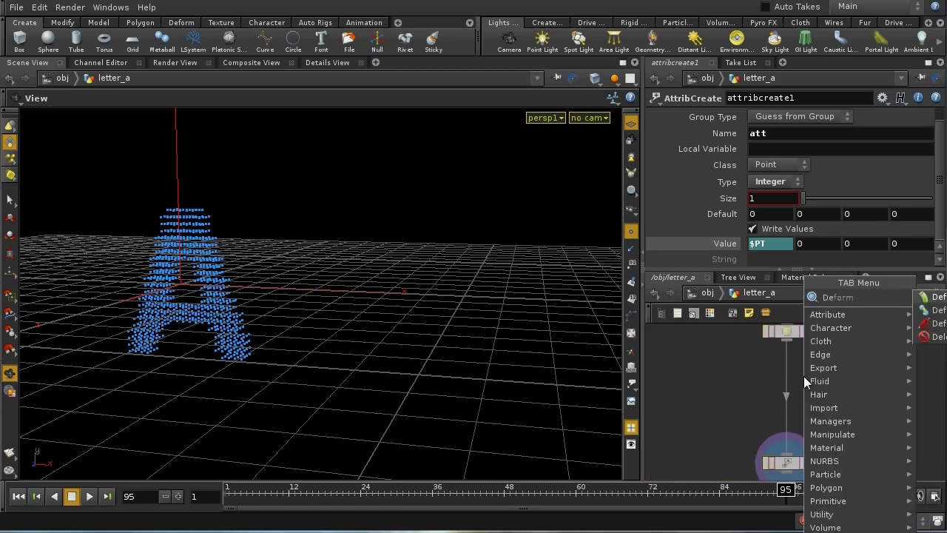
left_click(934, 337)
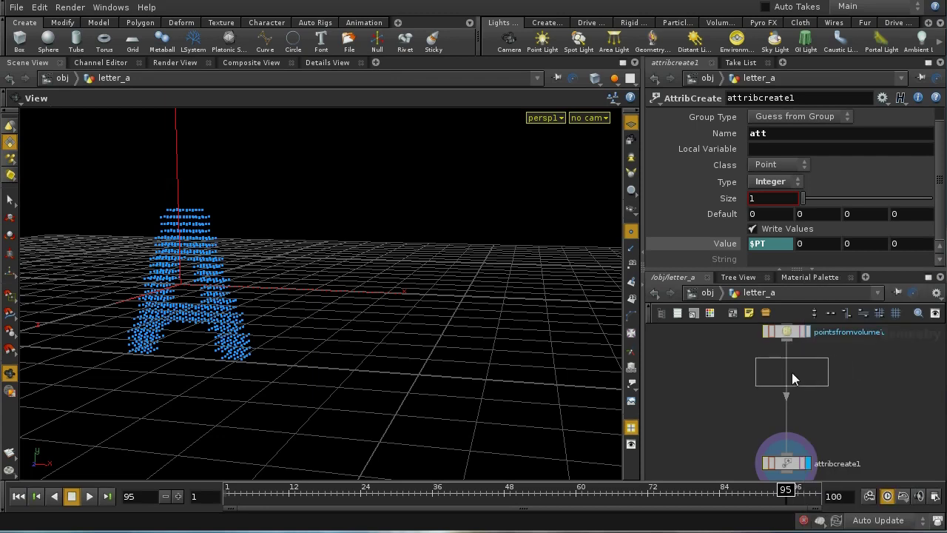
left_click(791, 373)
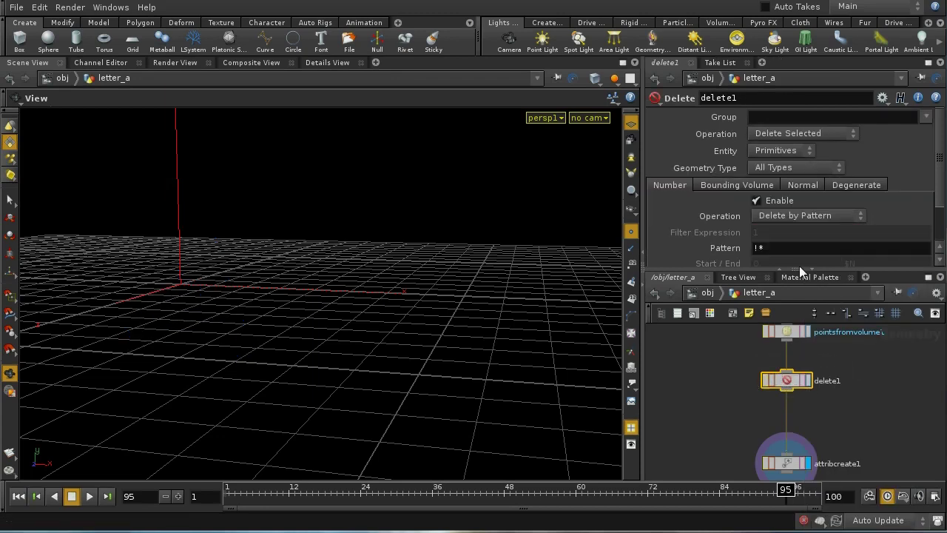
left_click(785, 216)
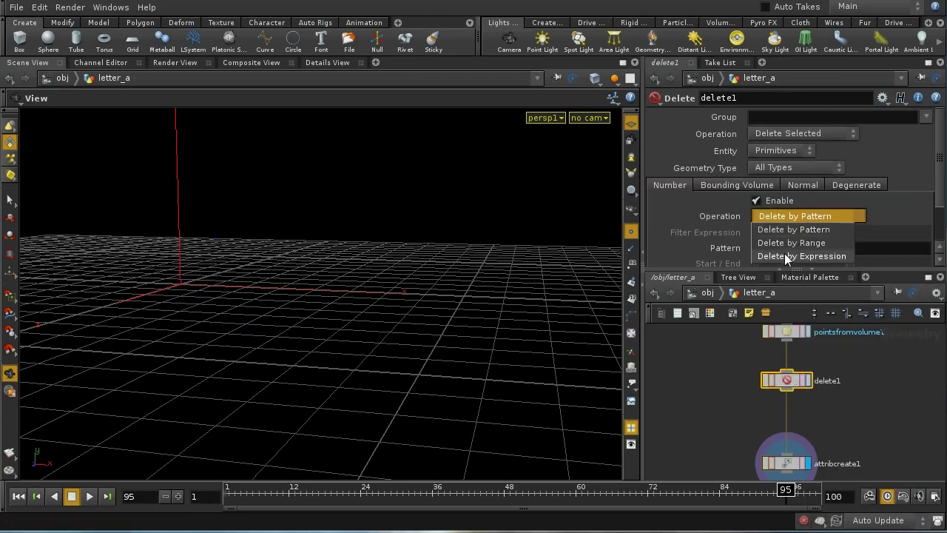
left_click(785, 254)
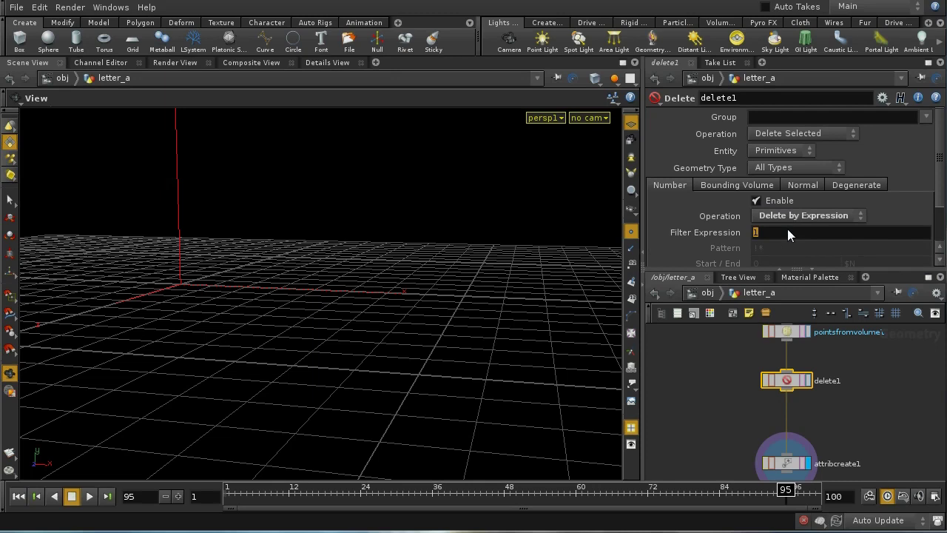
type("$")
type("npoin")
type("t(")
type("s")
Commit delete1's expression, then add a displayed Null below point1 inside letter_b.
left_click(817, 394)
left_click(708, 293)
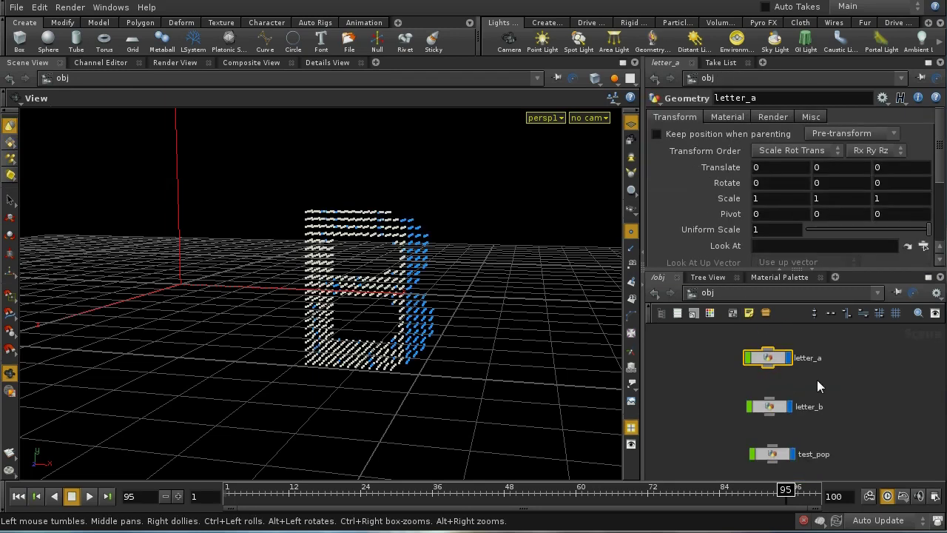
double_click(774, 412)
left_click_drag(775, 415, 777, 375)
key("Tab")
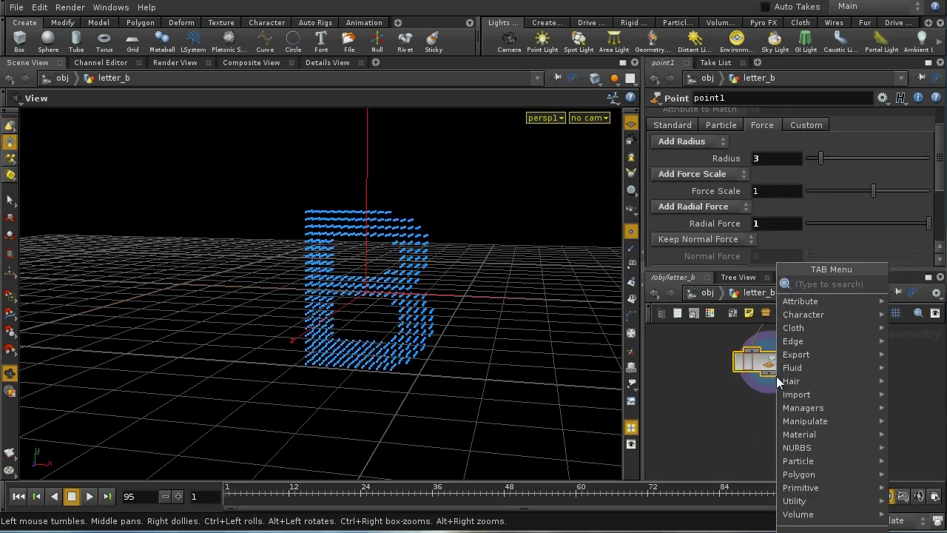
type("Null")
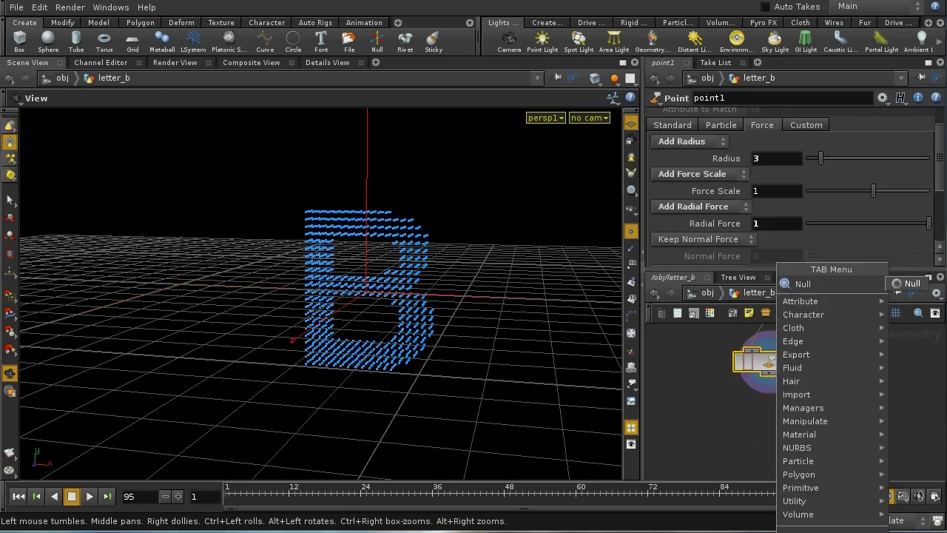
left_click(910, 286)
left_click(765, 413)
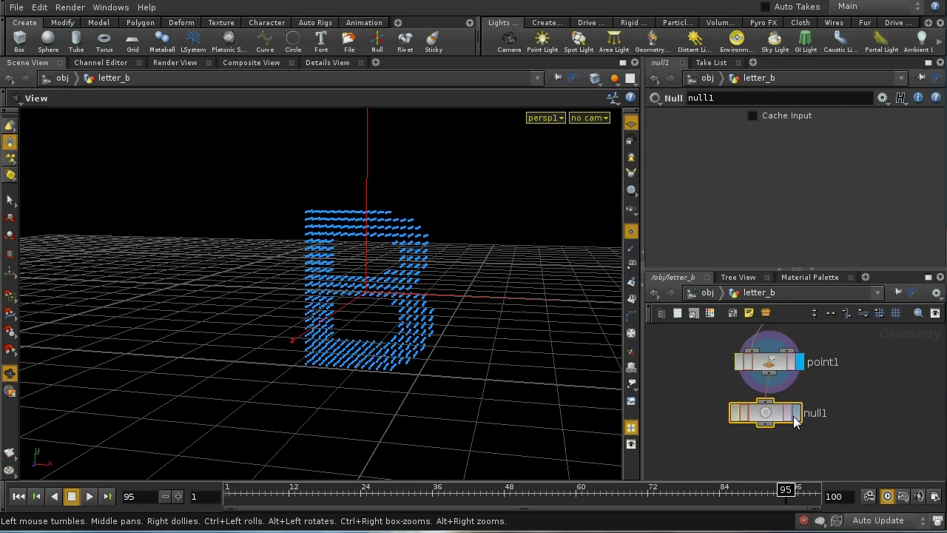
left_click(798, 413)
left_click_drag(770, 420, 774, 424)
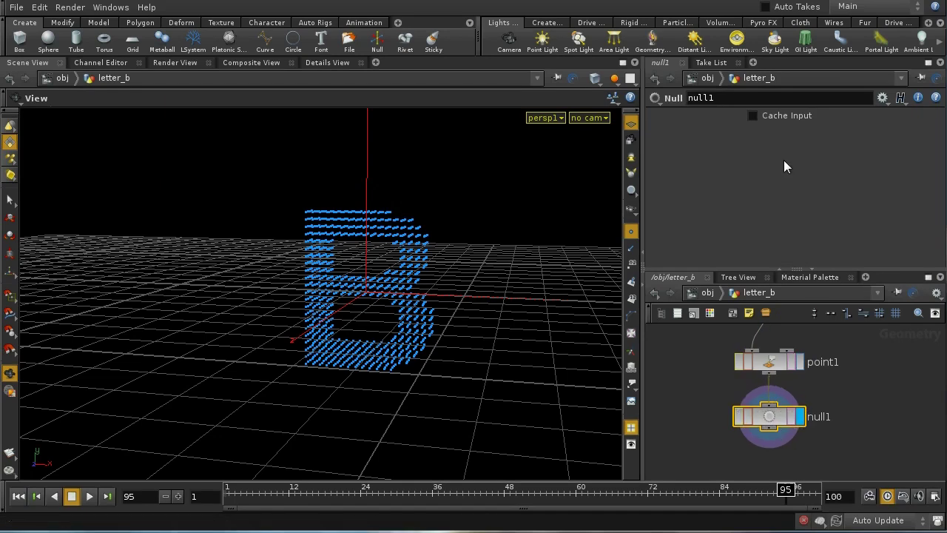
Rename the null to OUT_PT_NO and return to the object level.
left_click(699, 97)
type("OUT_PT_NOT")
key("BackSpace")
key("Return")
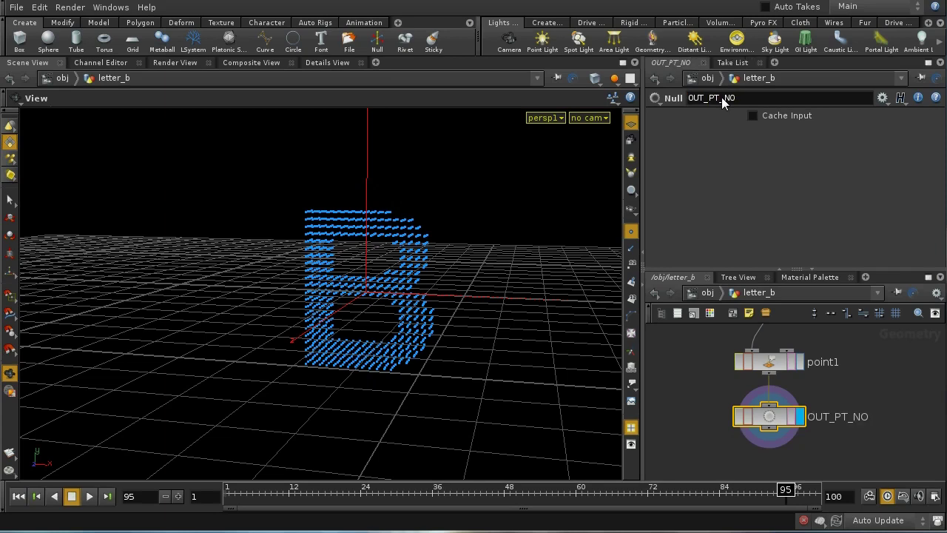
left_click(709, 294)
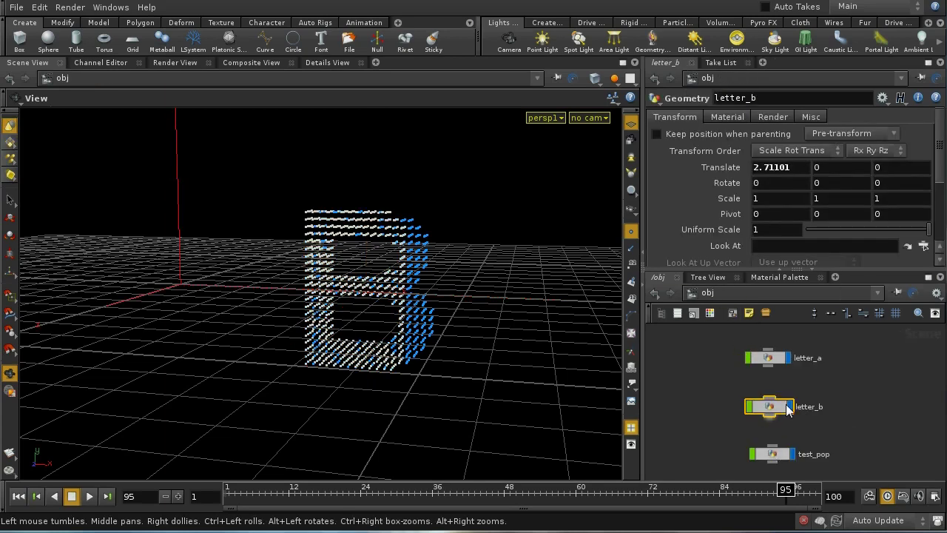
In letter_a, extend delete1's filter expression with npoints("../../letter_b/OUT_PT_NO").
double_click(777, 362)
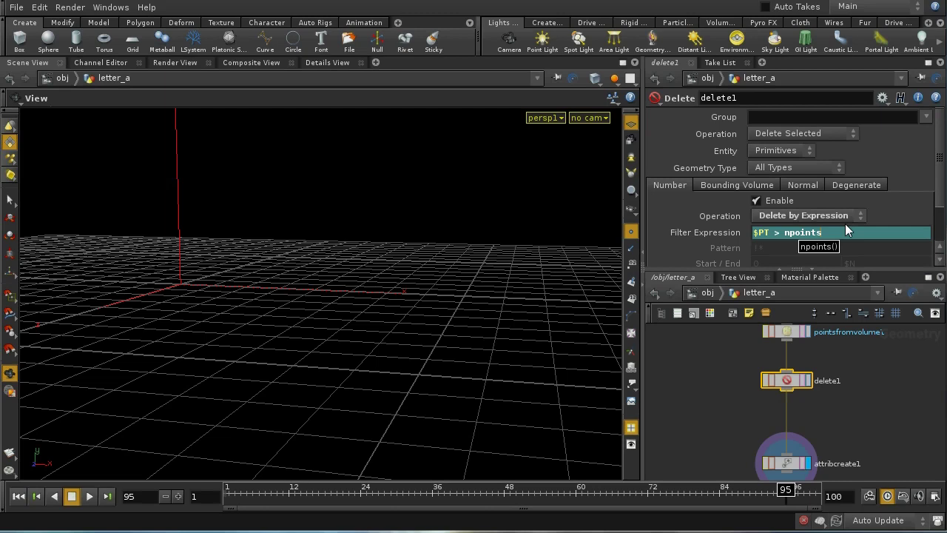
type("(\"")
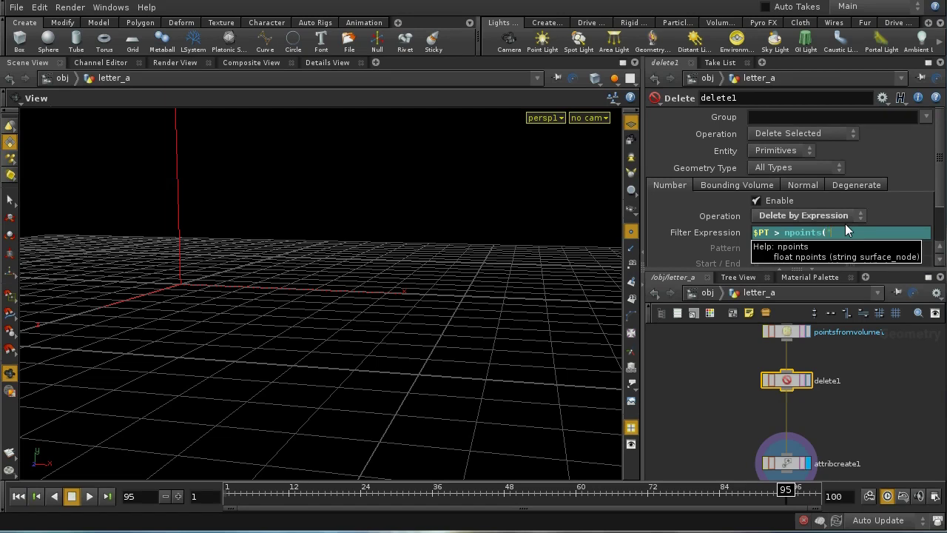
type("../")
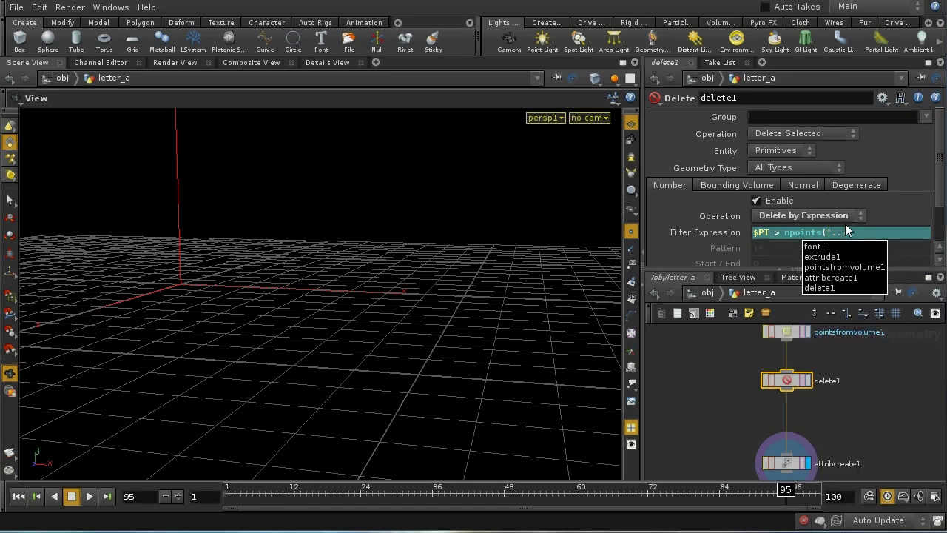
type("../")
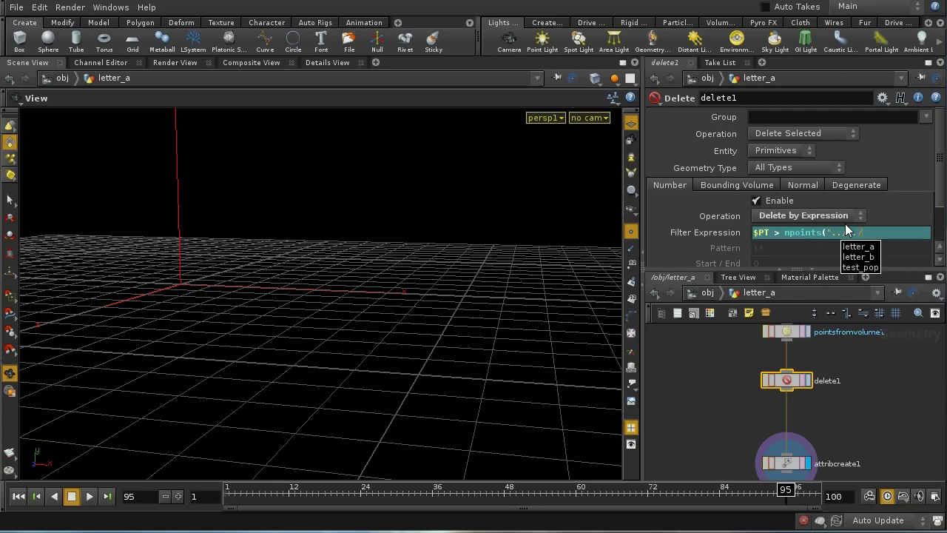
key("Down")
key("Down")
key("Return")
type("/")
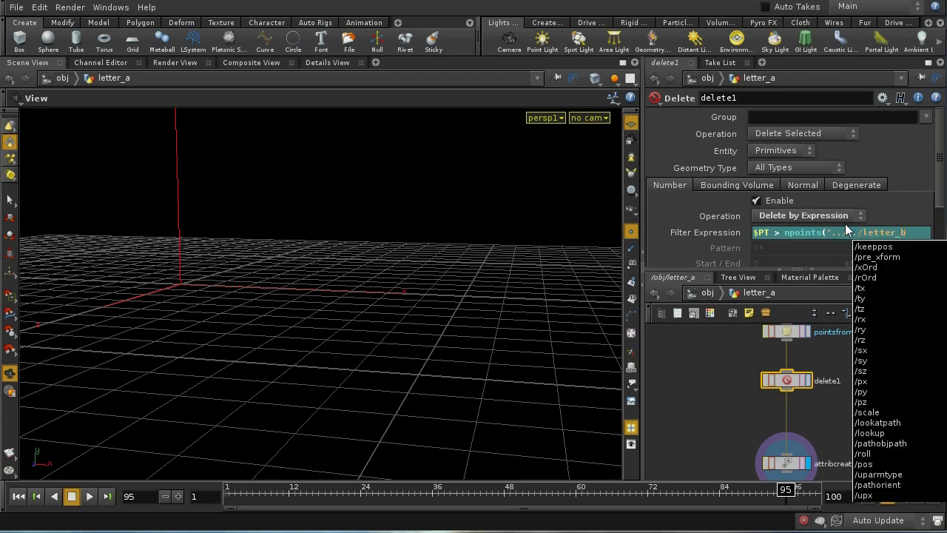
key("Down")
key("Down")
key("Down")
key("Down")
key("Down")
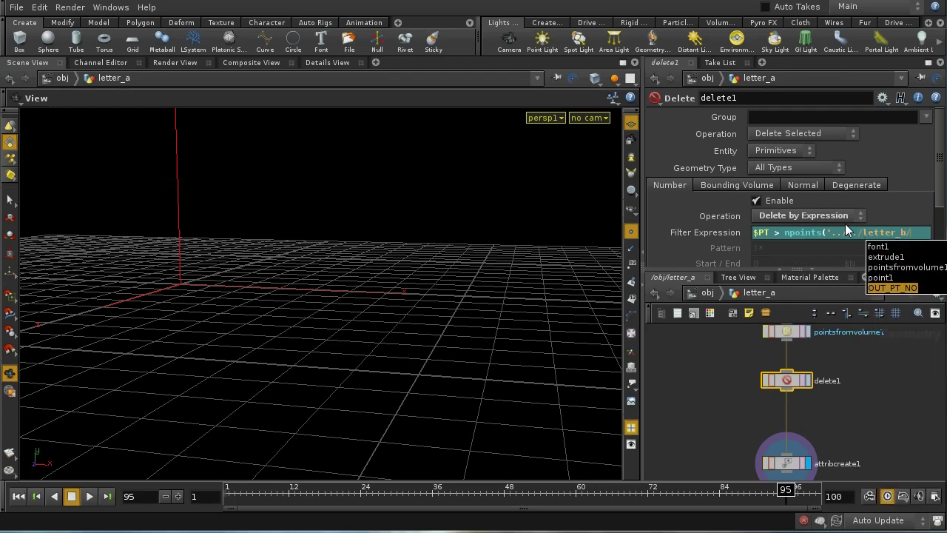
key("Return")
Subtract npoints of pointsfromvolume1 in the expression and set delete1's Entity to Points.
type("\"")
type(")")
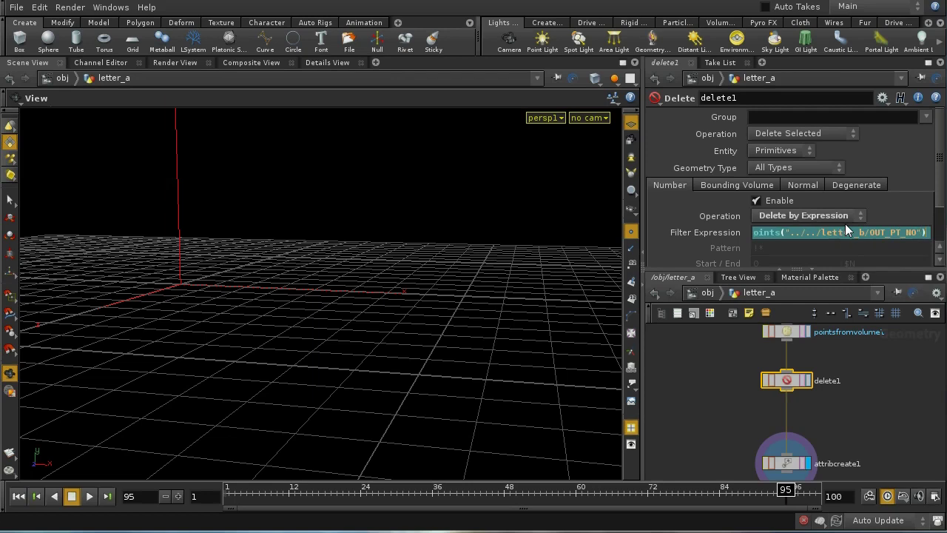
type(" - NPOINT")
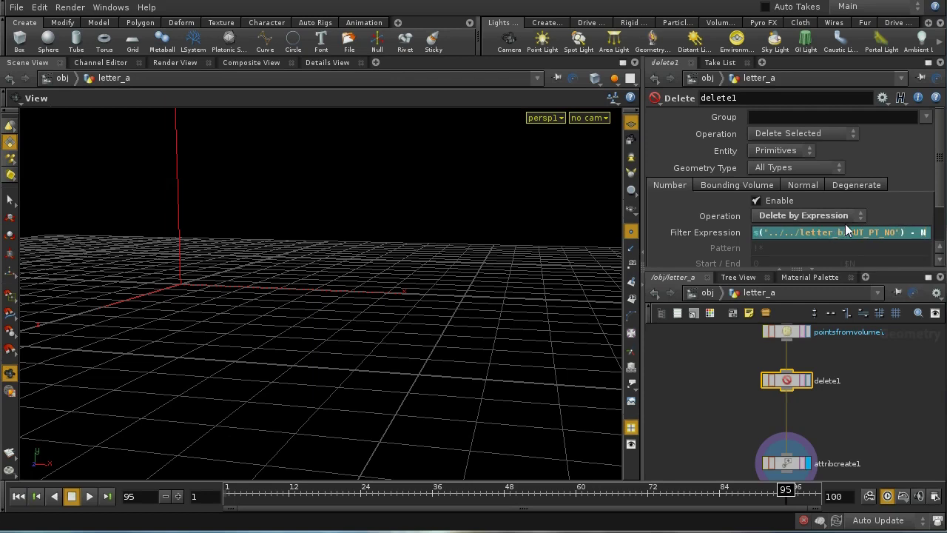
key("BackSpace")
key("BackSpace")
key("BackSpace")
key("BackSpace")
key("BackSpace")
type("npoints(\"")
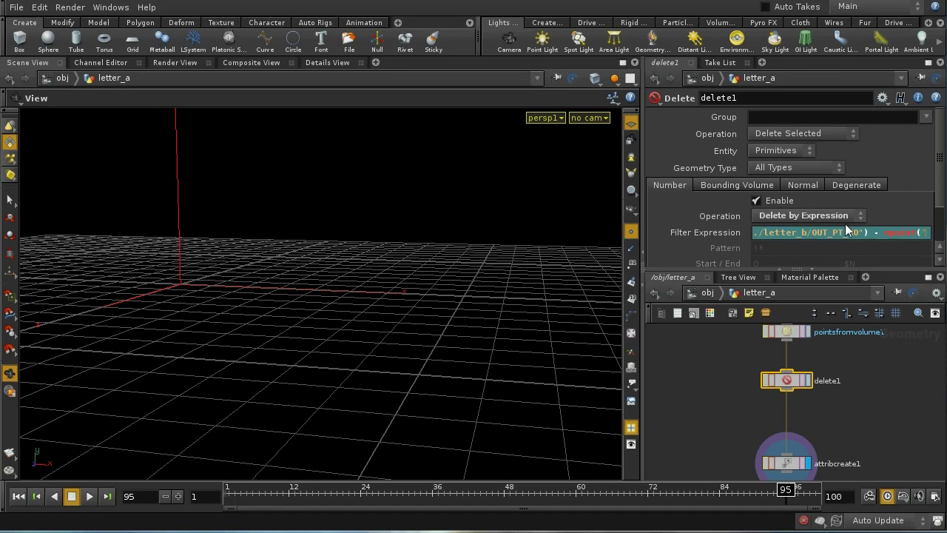
type("../")
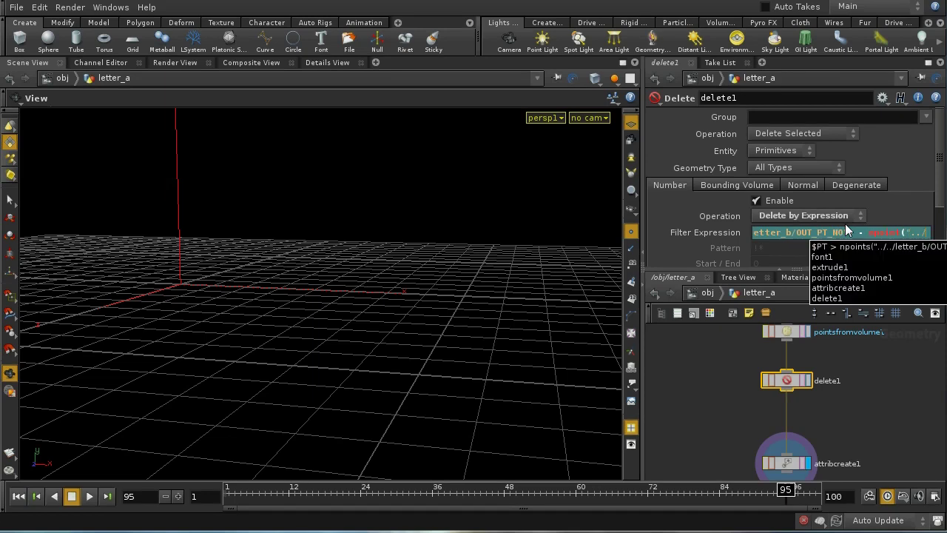
key("Down")
key("Down")
key("Down")
key("Return")
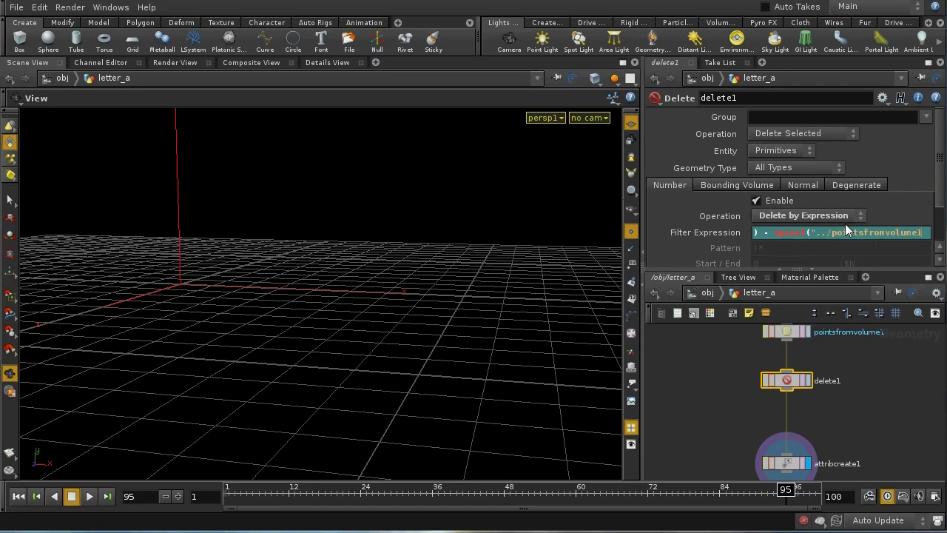
type(")")
key("Escape")
left_click(777, 150)
left_click(780, 175)
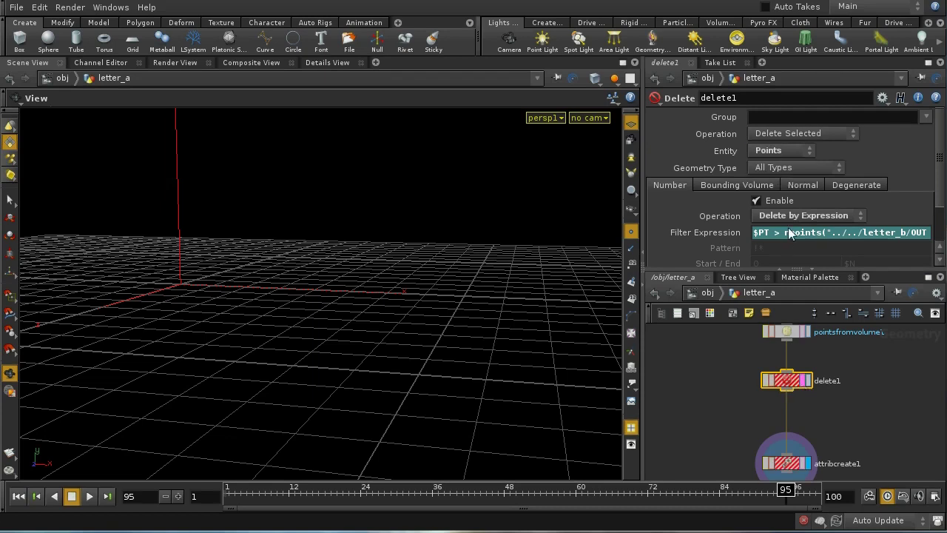
Correct npoint to npoints in delete1's filter expression, leaving delete1 outputting 221 points.
middle_click(791, 376)
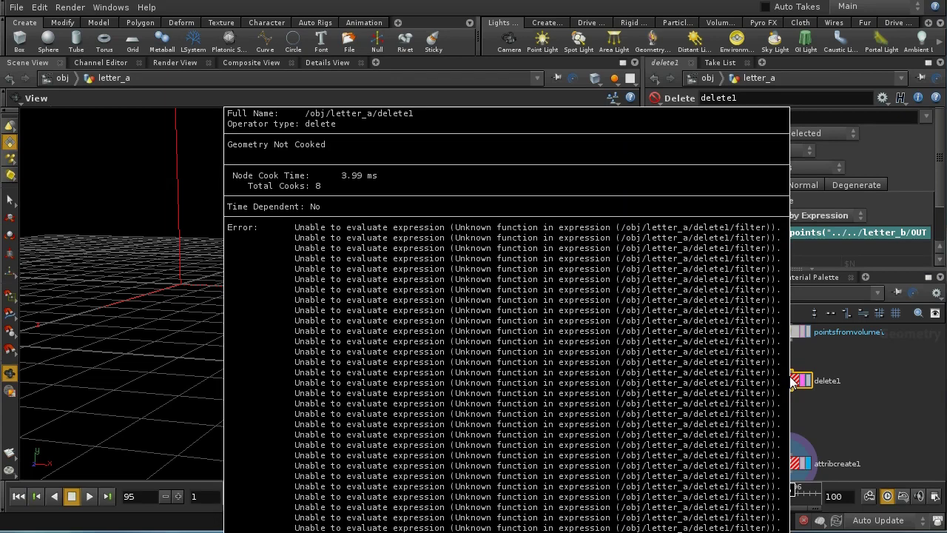
left_click(846, 233)
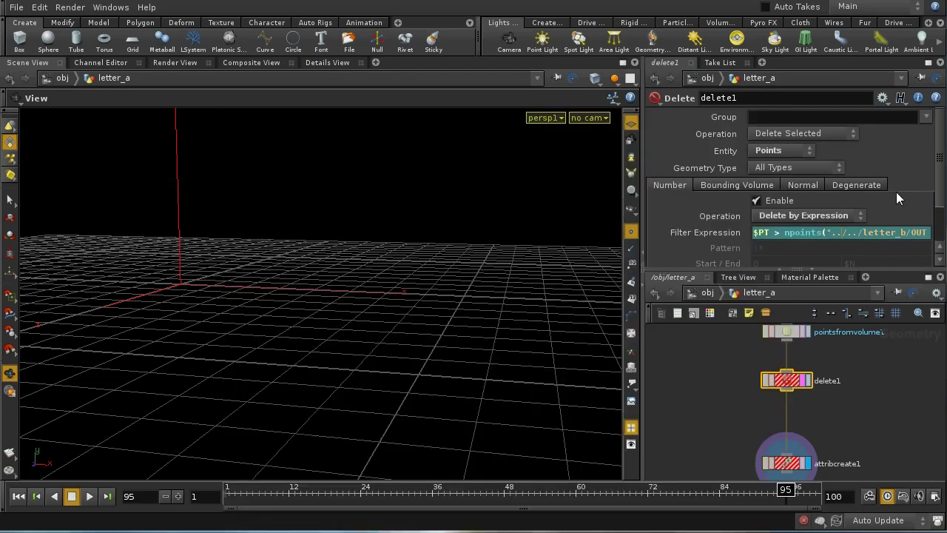
left_click(931, 63)
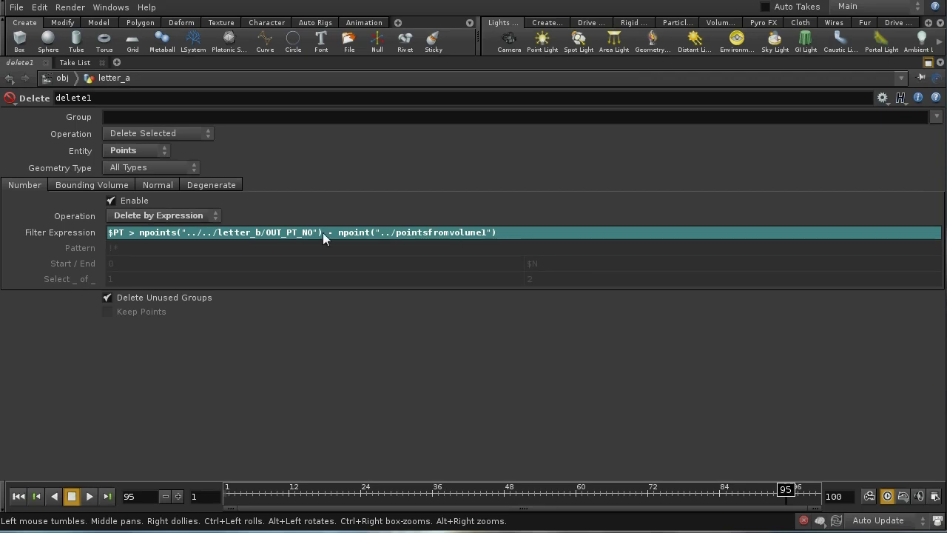
left_click(369, 235)
type("s")
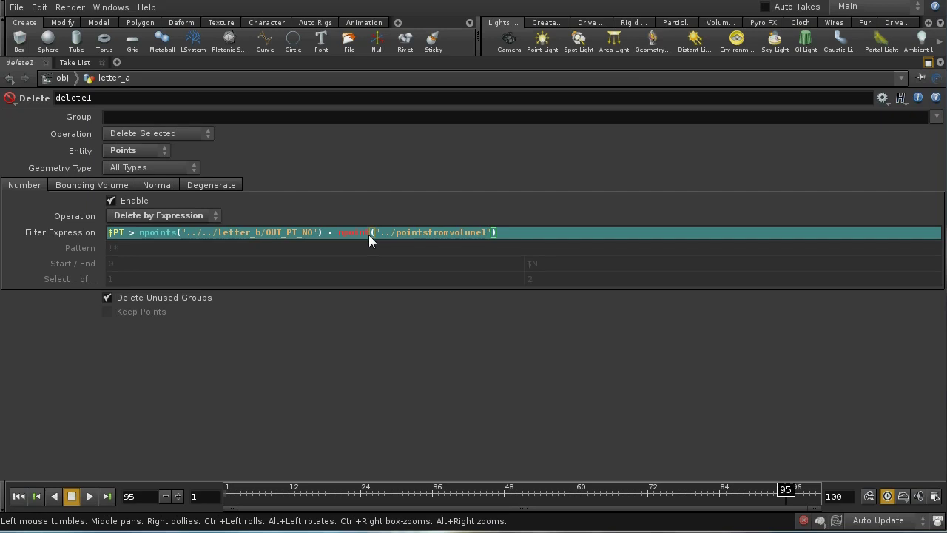
key("Return")
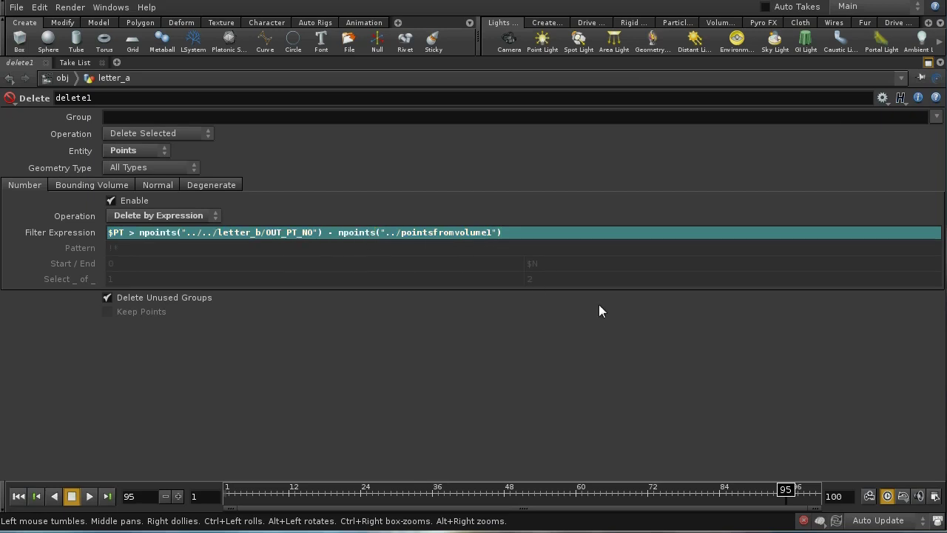
left_click(928, 62)
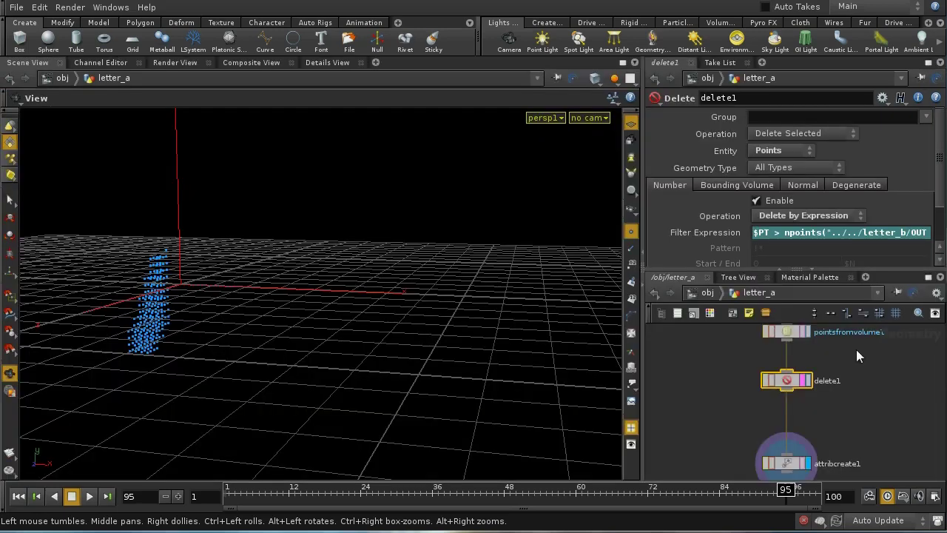
middle_click(789, 400)
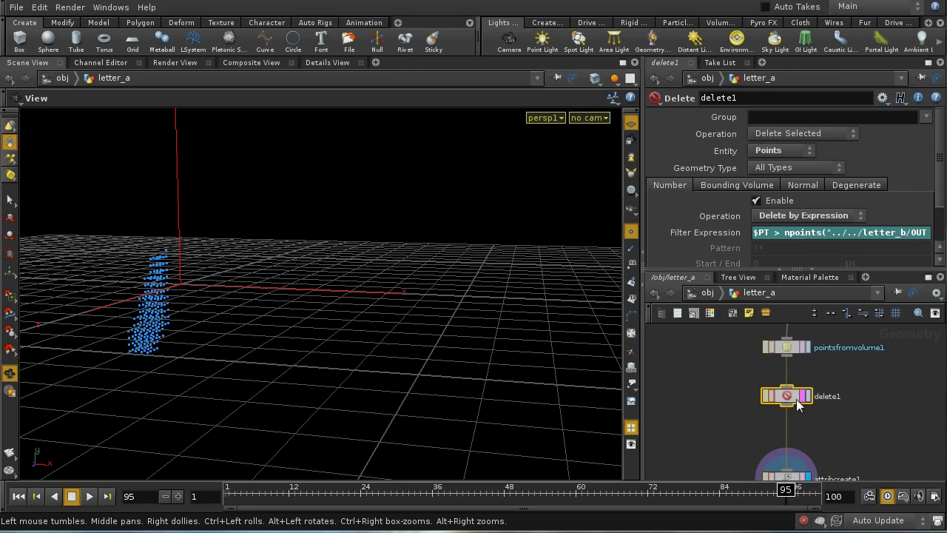
Add merge1 combining pointsfromvolume1 and delete1, feed it into attribcreate1, and verify 1061 points.
left_click_drag(797, 404, 720, 401)
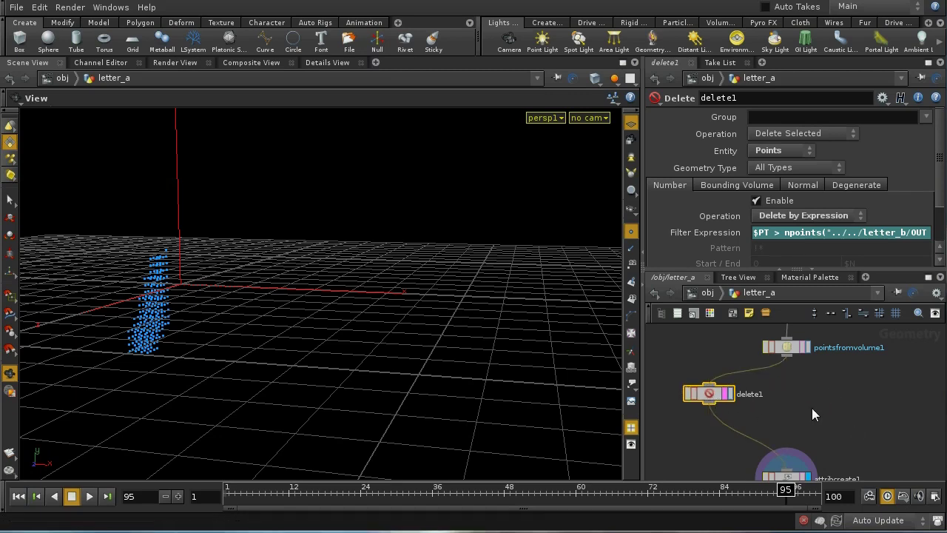
key("Tab")
type("Merge")
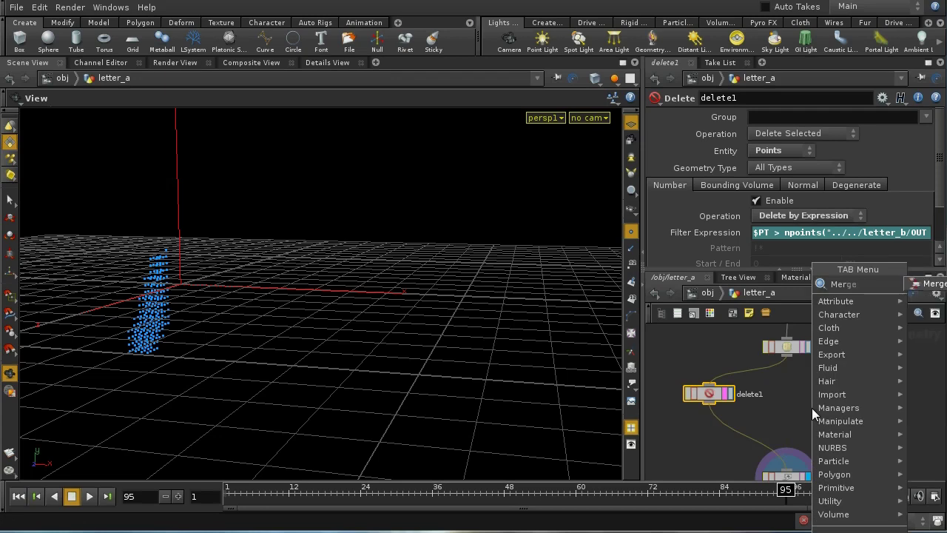
left_click(931, 284)
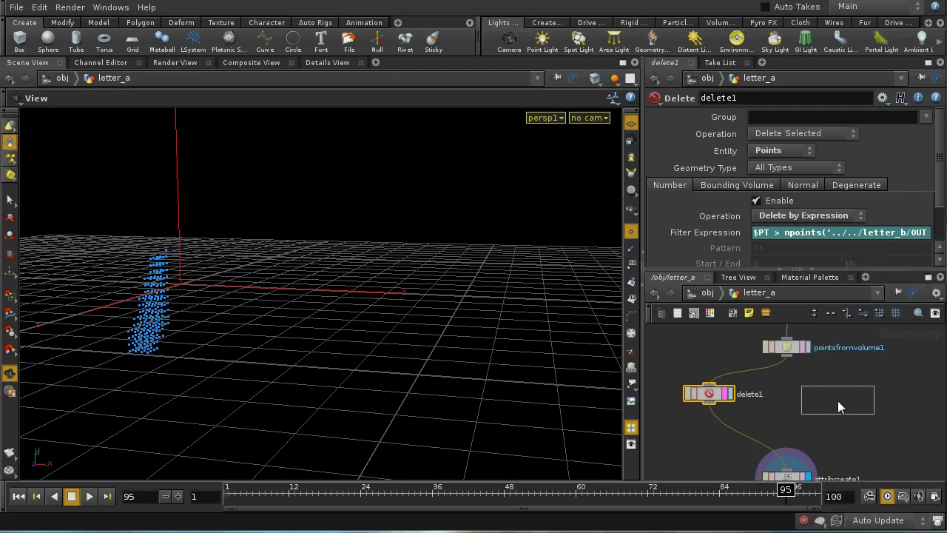
left_click(797, 428)
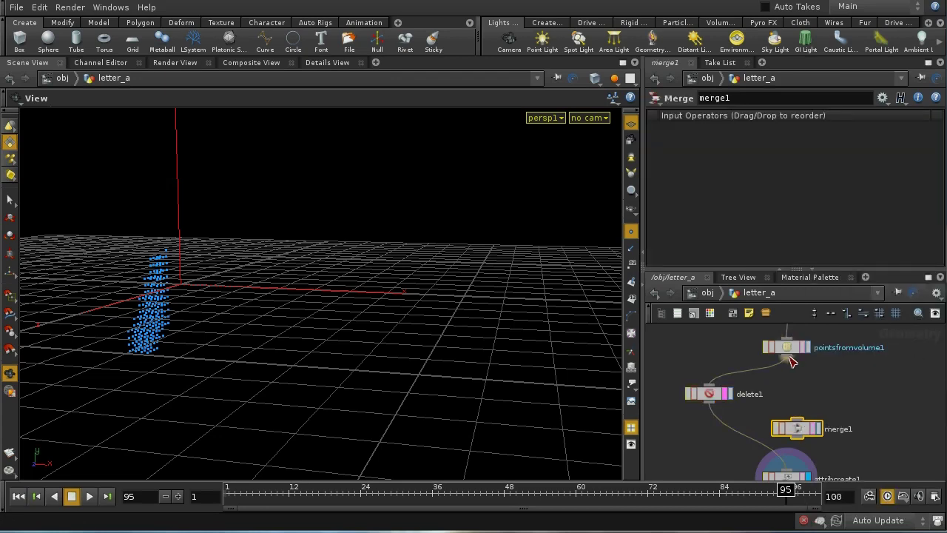
left_click_drag(804, 420, 797, 423)
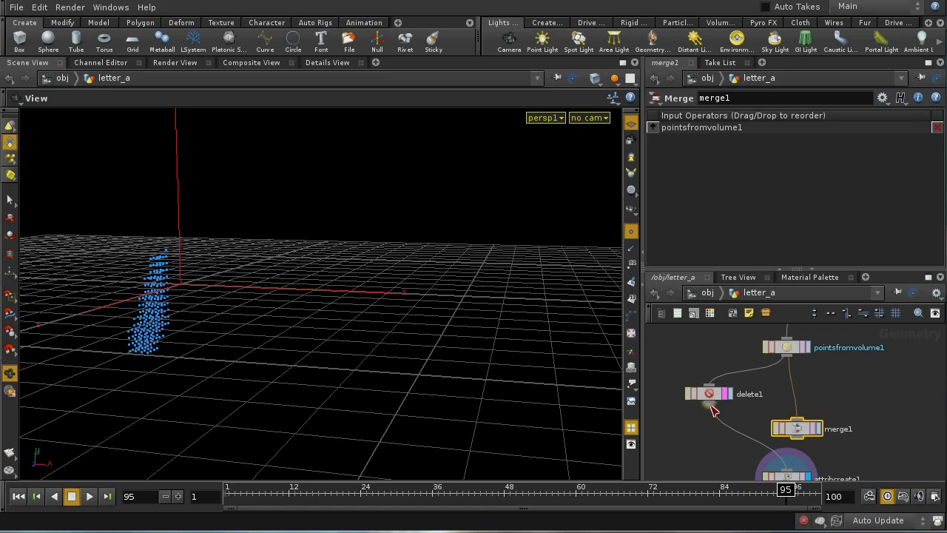
left_click(797, 423)
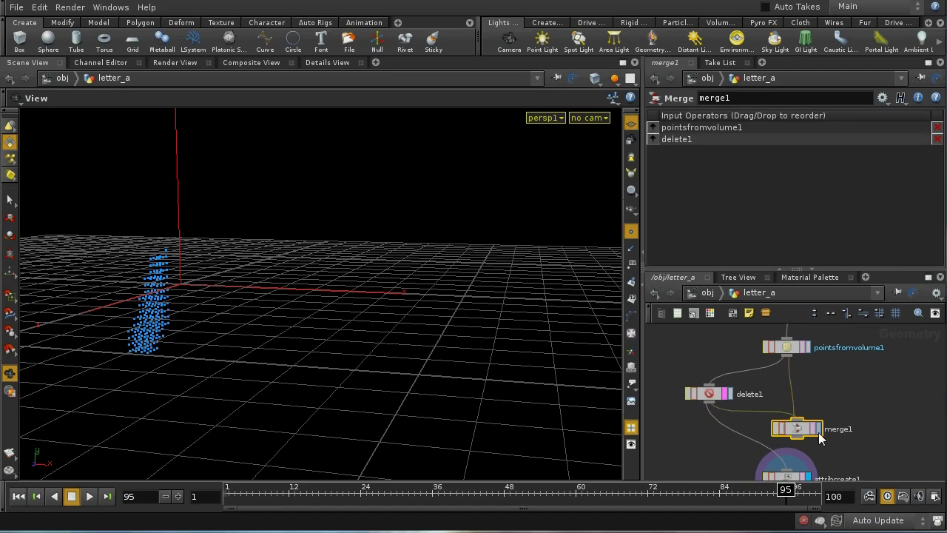
left_click(788, 471)
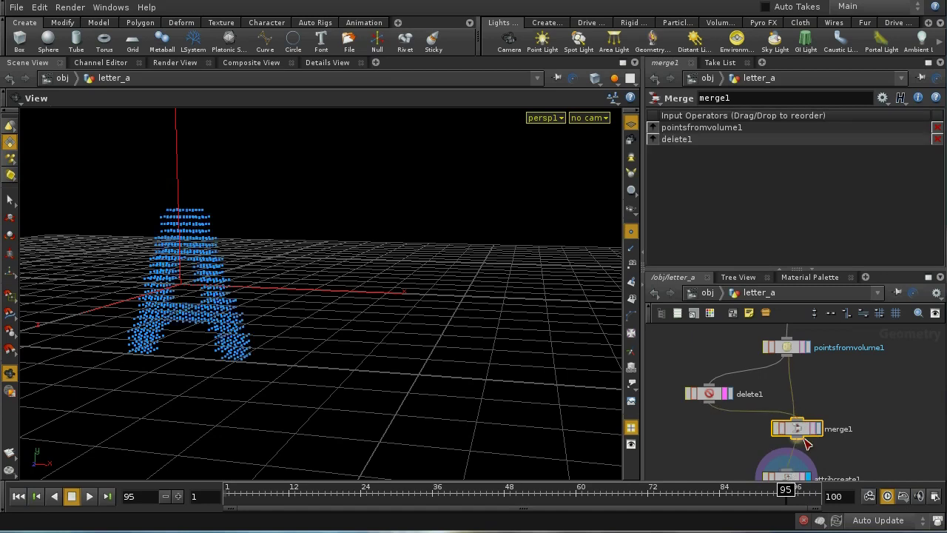
middle_click(800, 436)
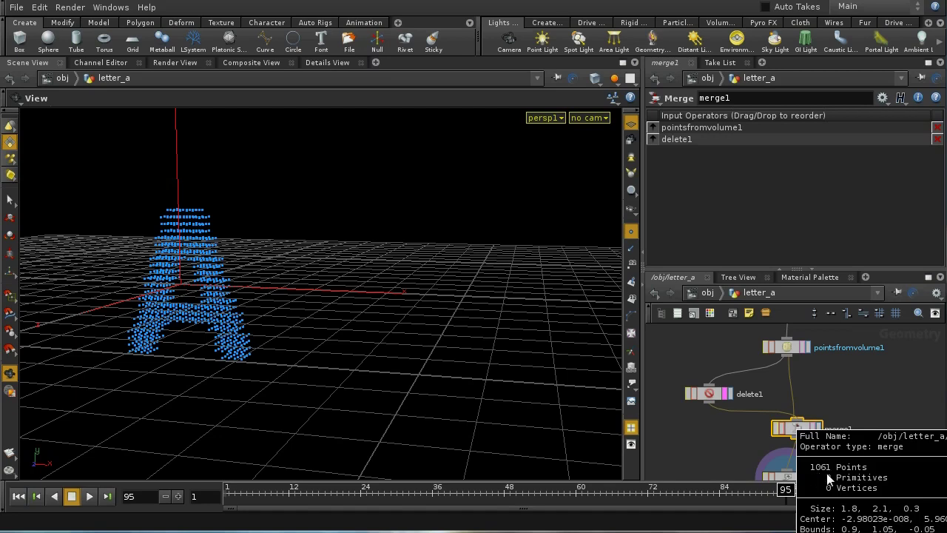
Check the point count of letter_b's OUT_PT_NO, then go back into letter_a.
left_click(708, 294)
double_click(770, 407)
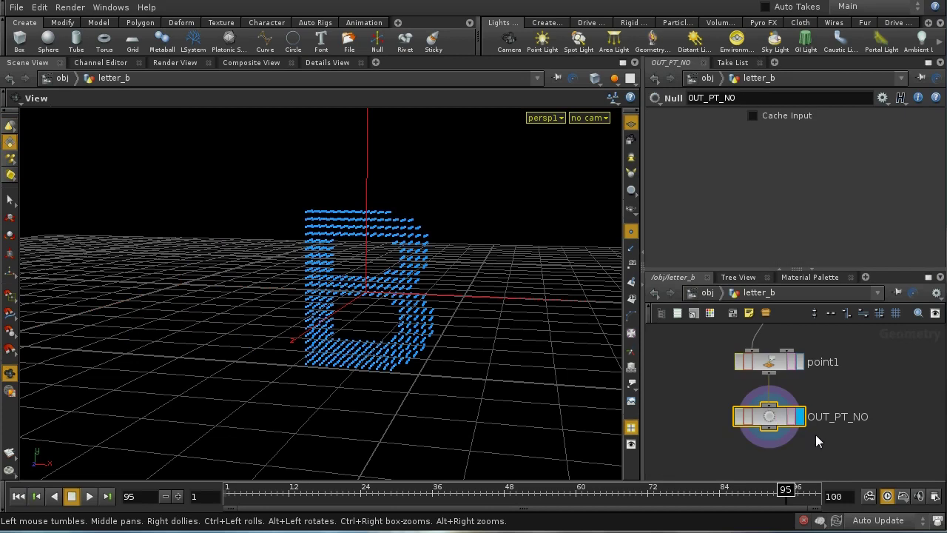
middle_click(776, 419)
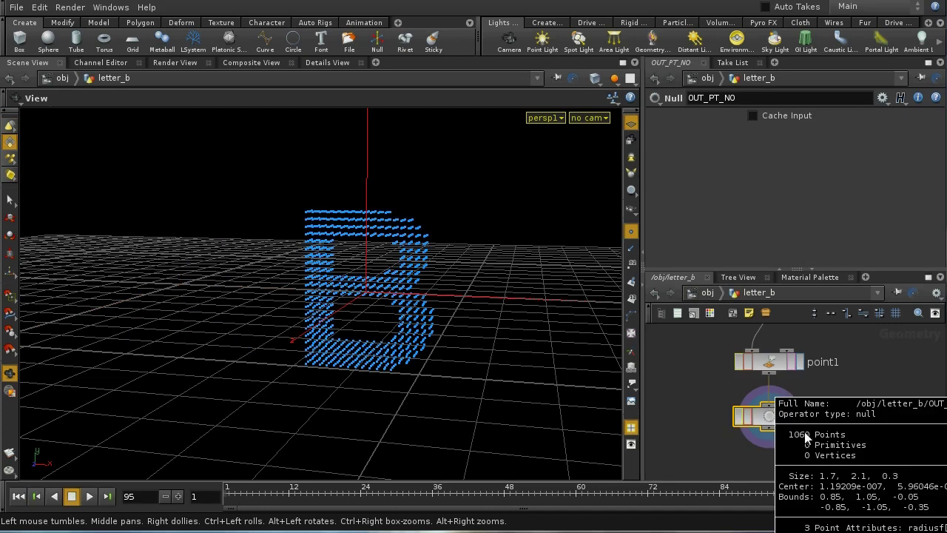
left_click(707, 293)
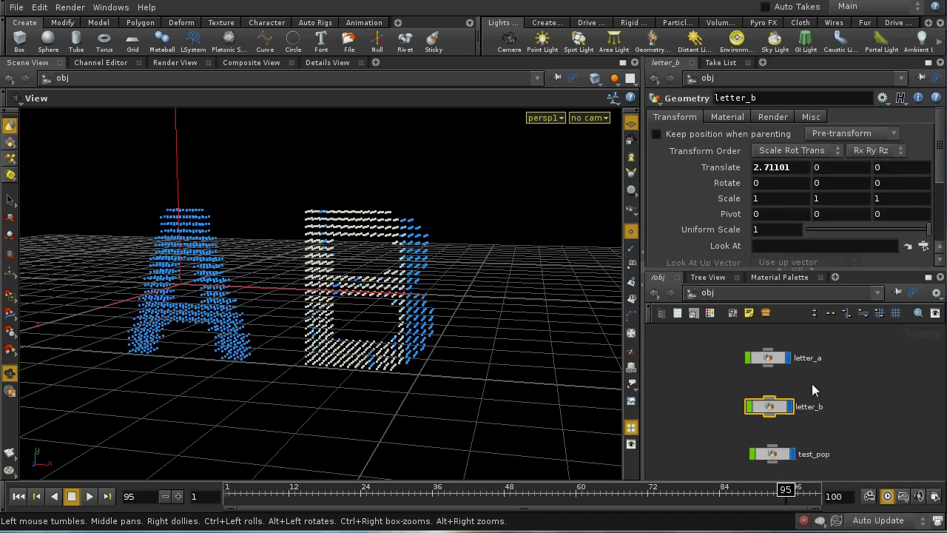
double_click(777, 360)
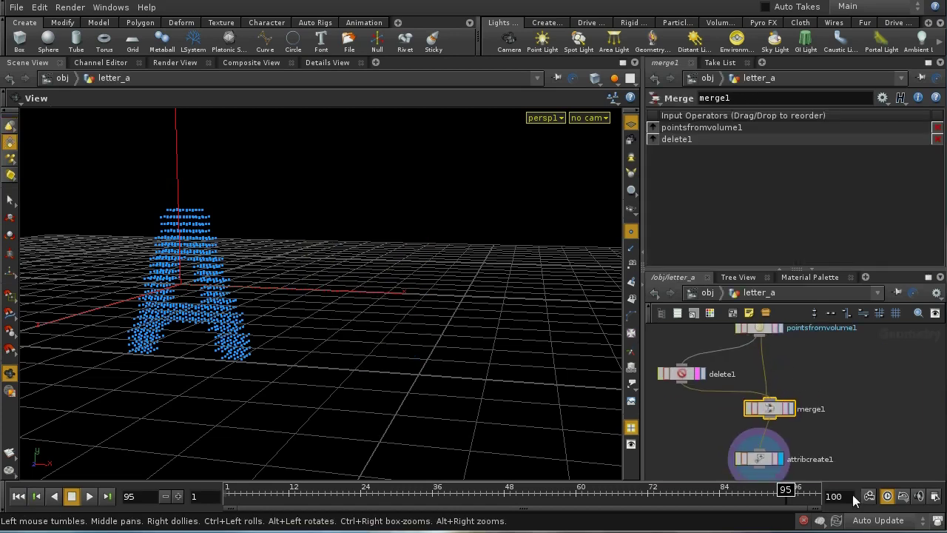
Change delete1's comparison to $PT >= and confirm merge1 now outputs 1060 points.
left_click(682, 375)
double_click(780, 234)
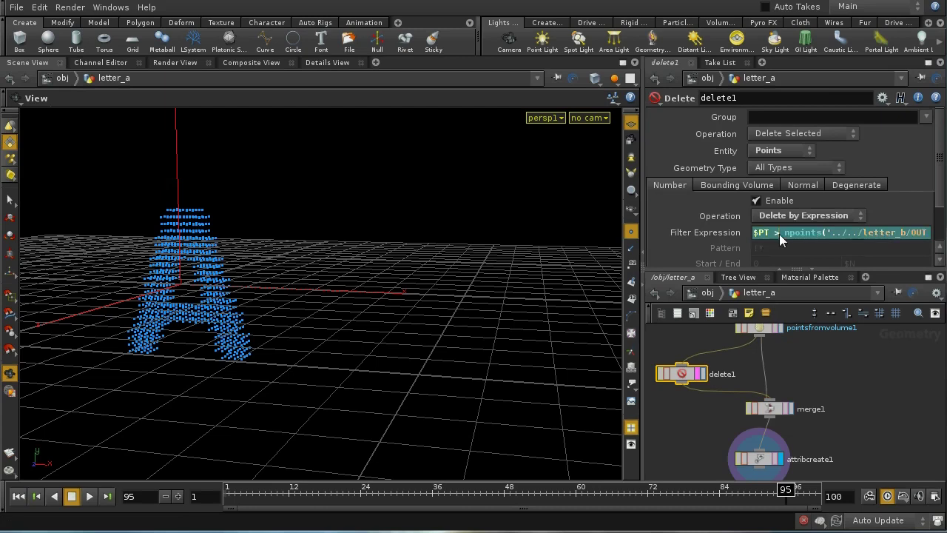
key("Left")
key("Left")
type("=")
middle_click(773, 409)
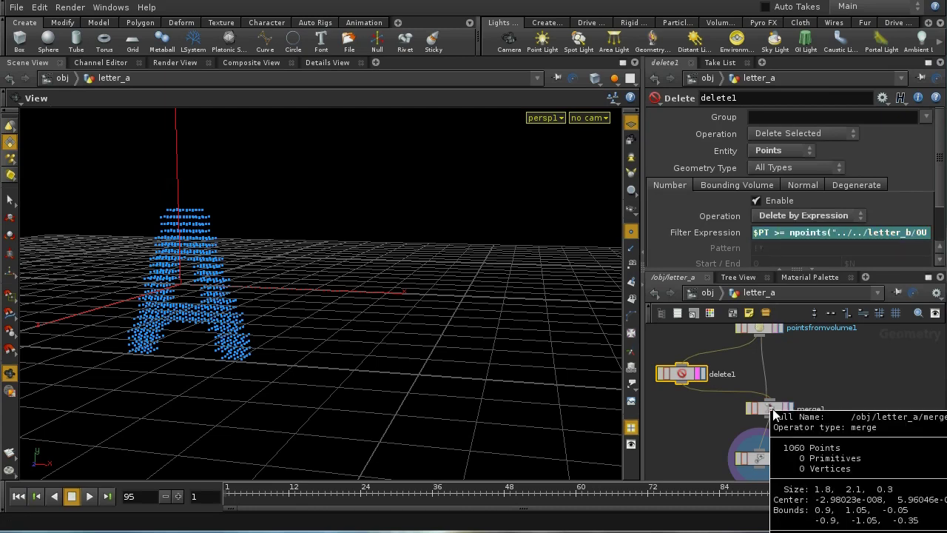
left_click(777, 407)
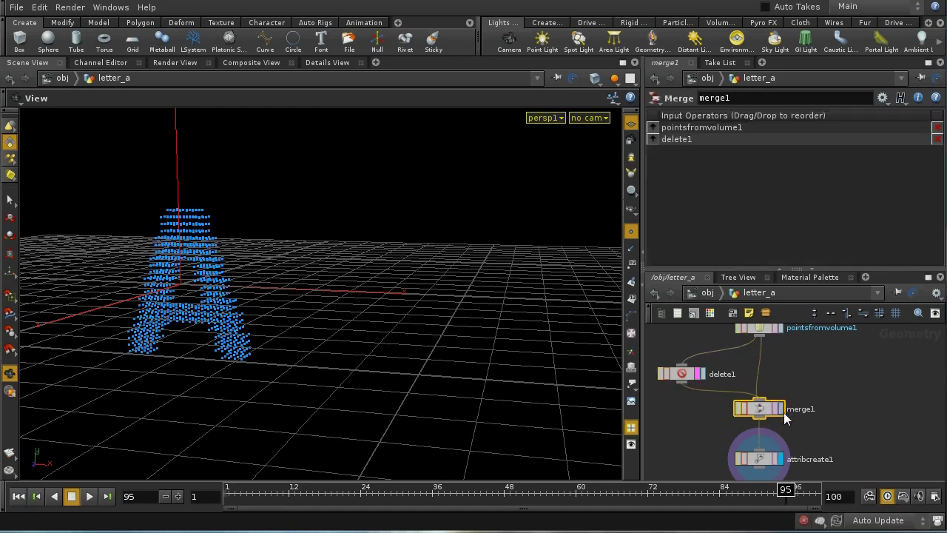
middle_click(760, 413)
middle_click_drag(817, 426, 837, 377)
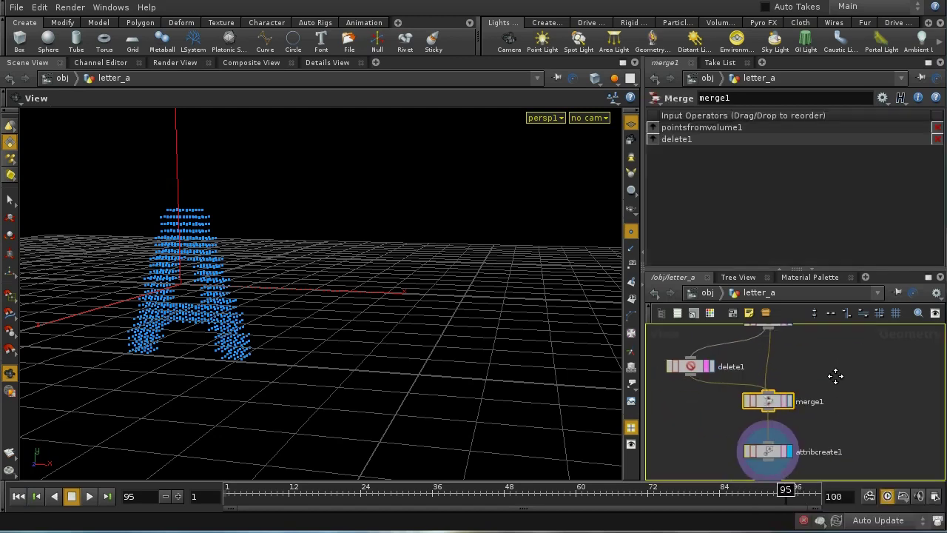
Go from the object level into test_pop's popnet1 particle network to reach attractor1.
left_click(709, 292)
double_click(774, 454)
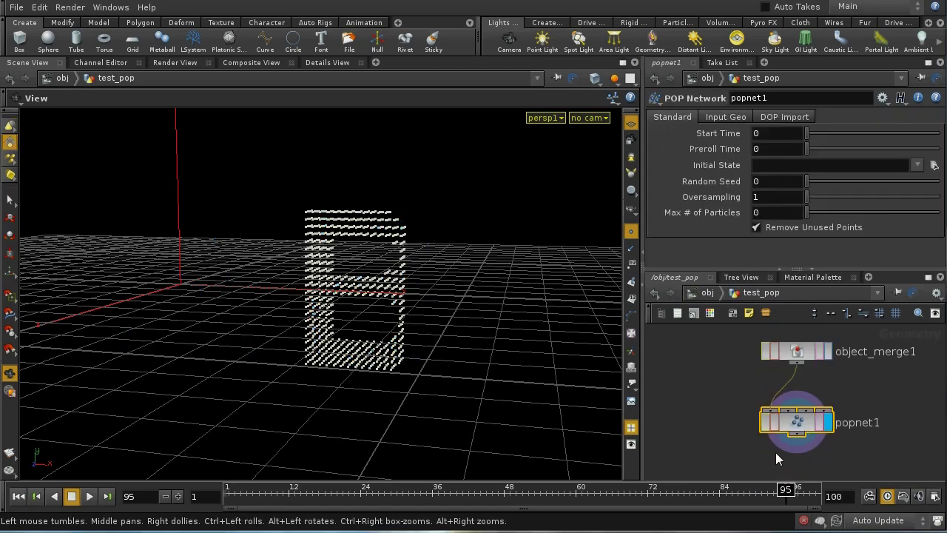
double_click(797, 422)
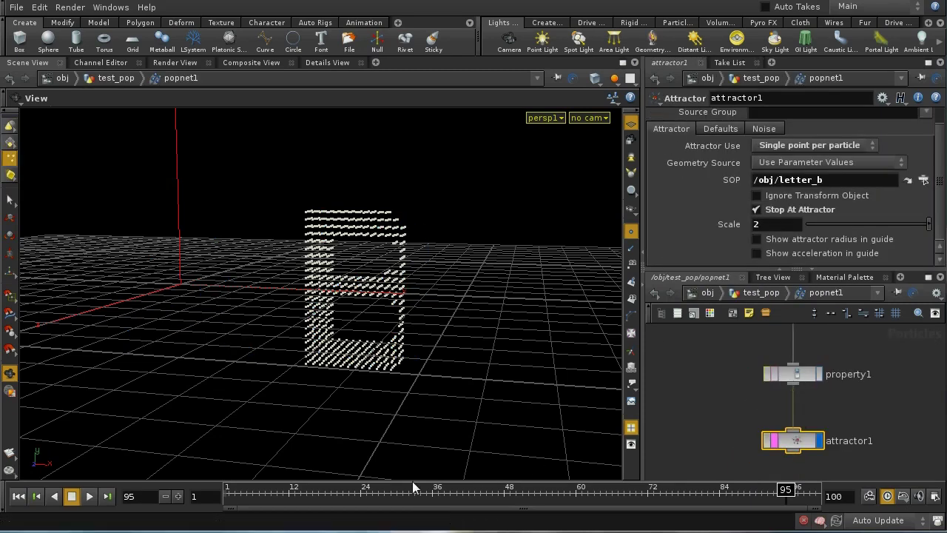
Play the simulation from frame 1 to watch particles move from A toward B, then rewind.
left_click(21, 496)
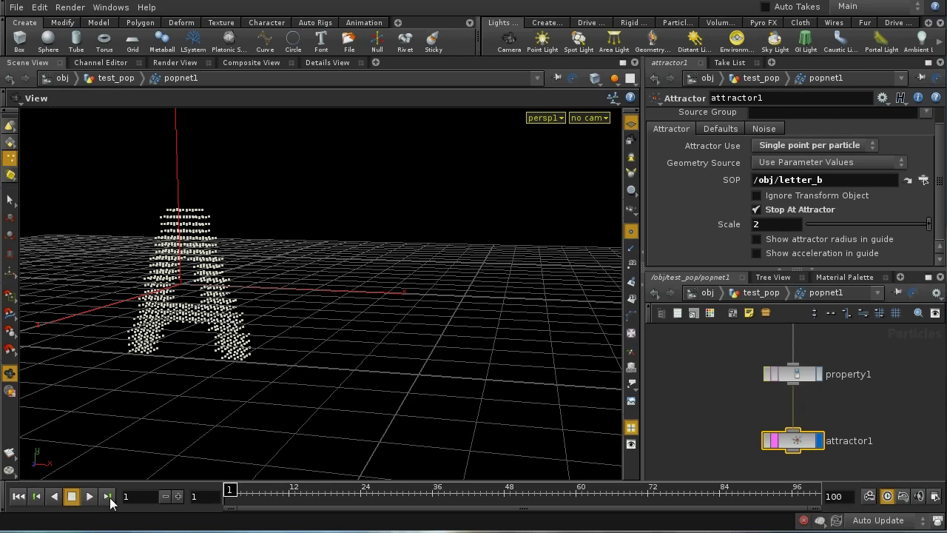
left_click(89, 496)
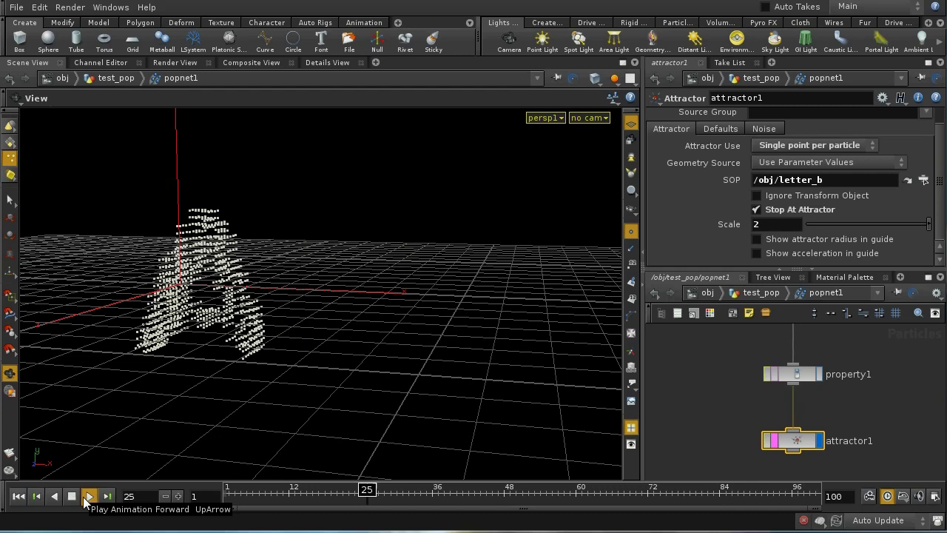
left_click(72, 496)
left_click(18, 495)
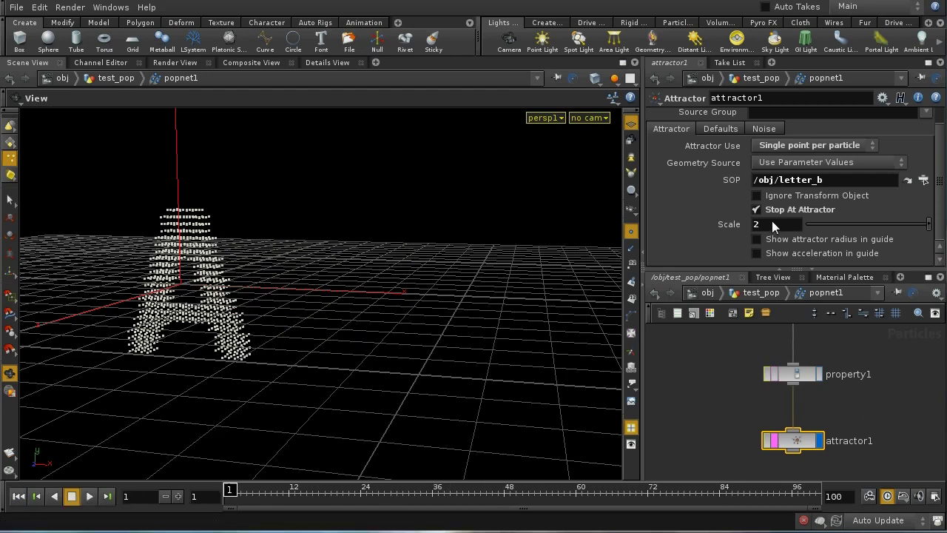
middle_click_drag(772, 221, 812, 200)
left_click(88, 497)
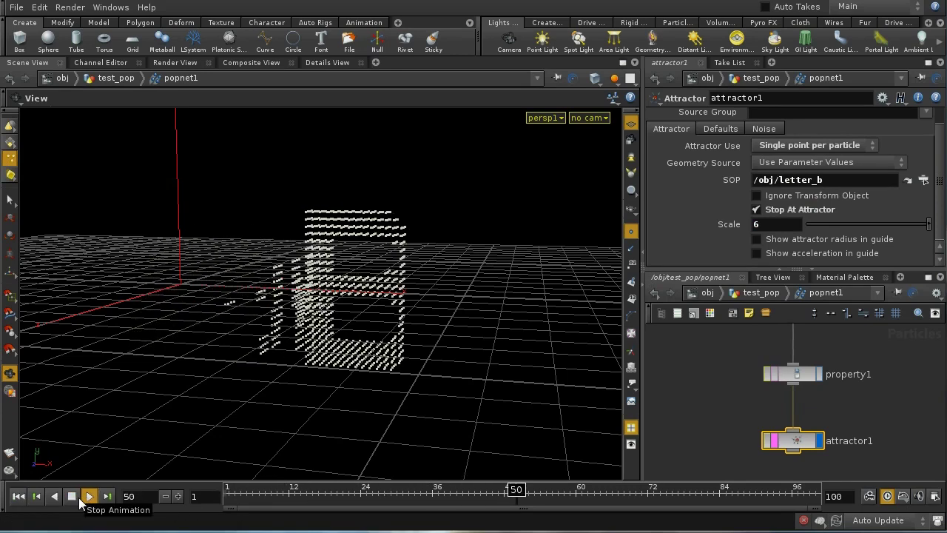
left_click(71, 499)
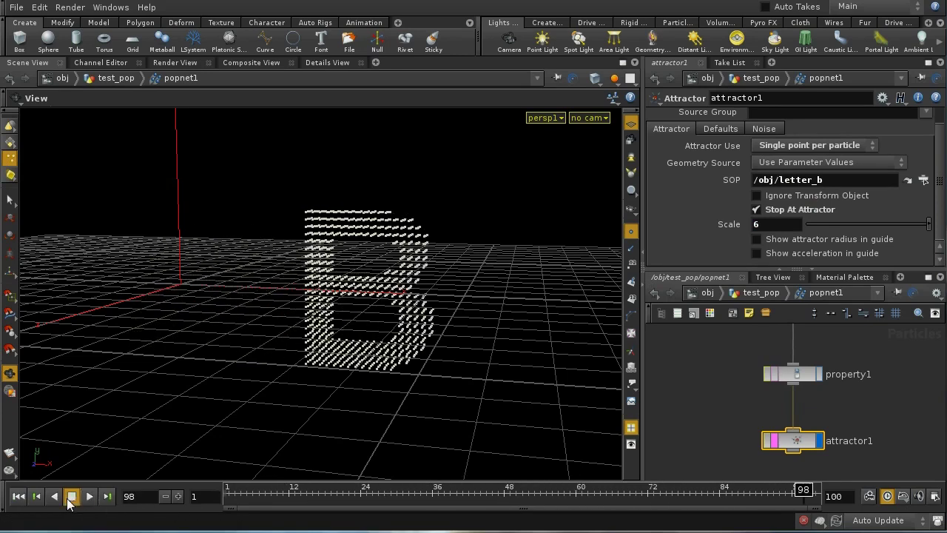
left_click(71, 498)
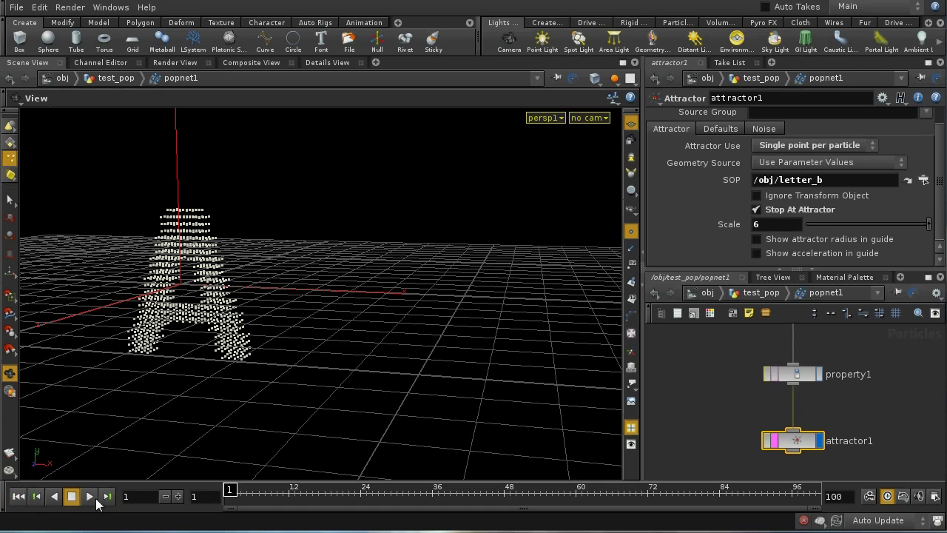
left_click(89, 498)
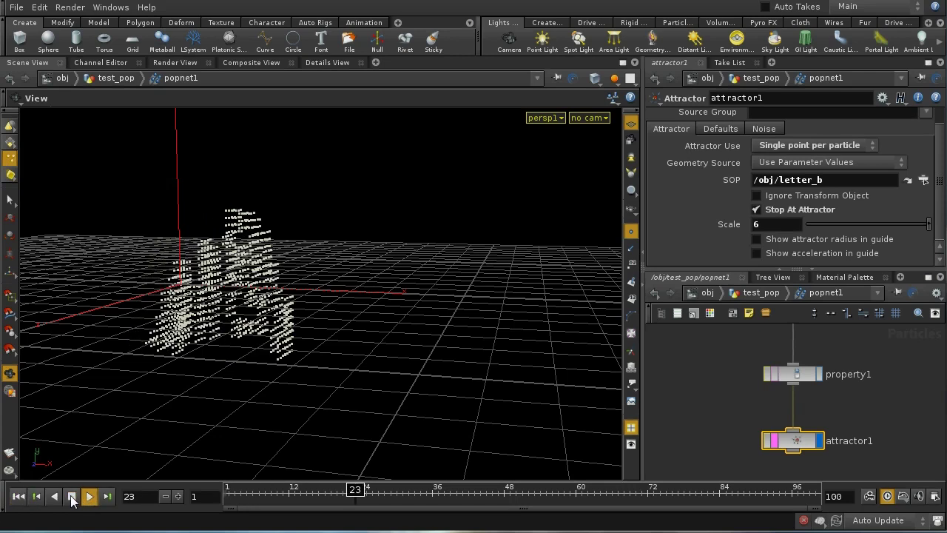
left_click(71, 497)
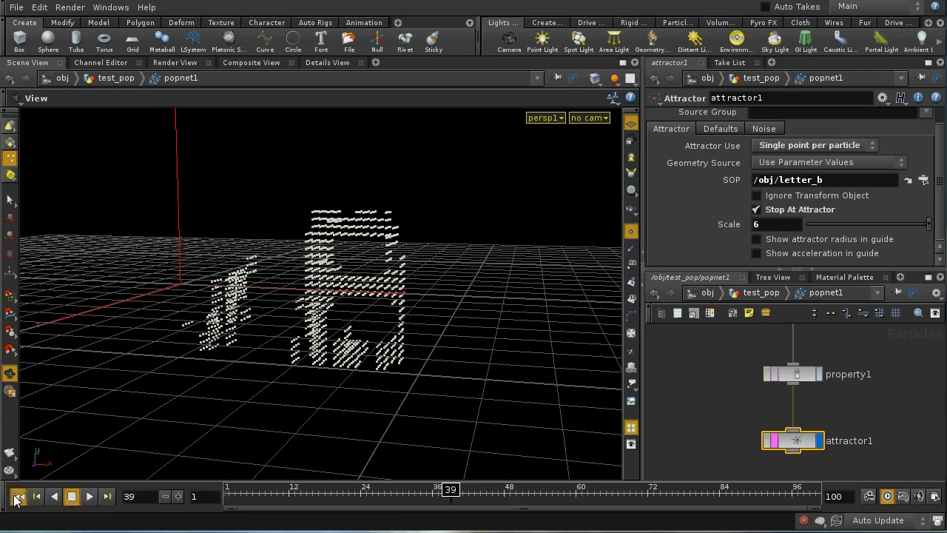
left_click(18, 499)
left_click(87, 497)
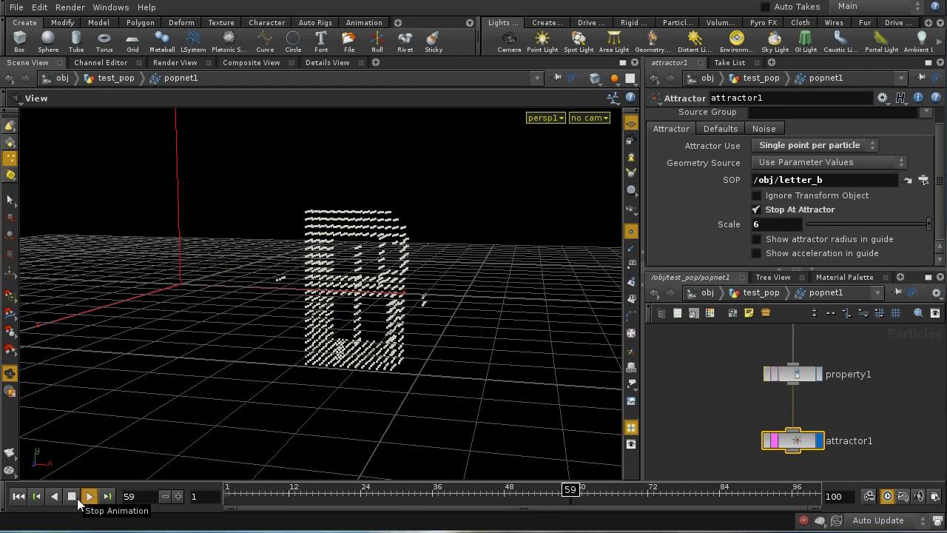
left_click(77, 500)
left_click(18, 496)
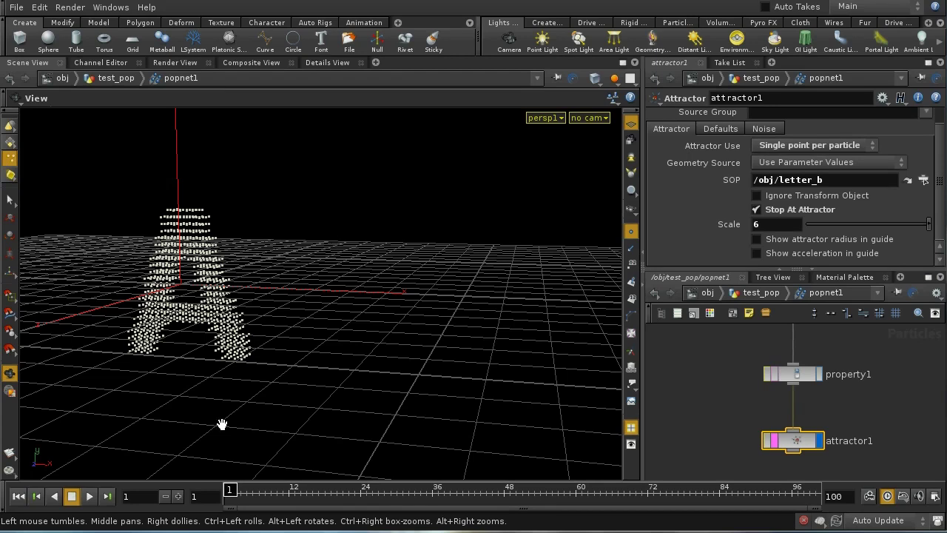
left_click(179, 497)
left_click(179, 497)
left_click(179, 496)
left_click(178, 497)
left_click(179, 496)
left_click(179, 497)
left_click(178, 497)
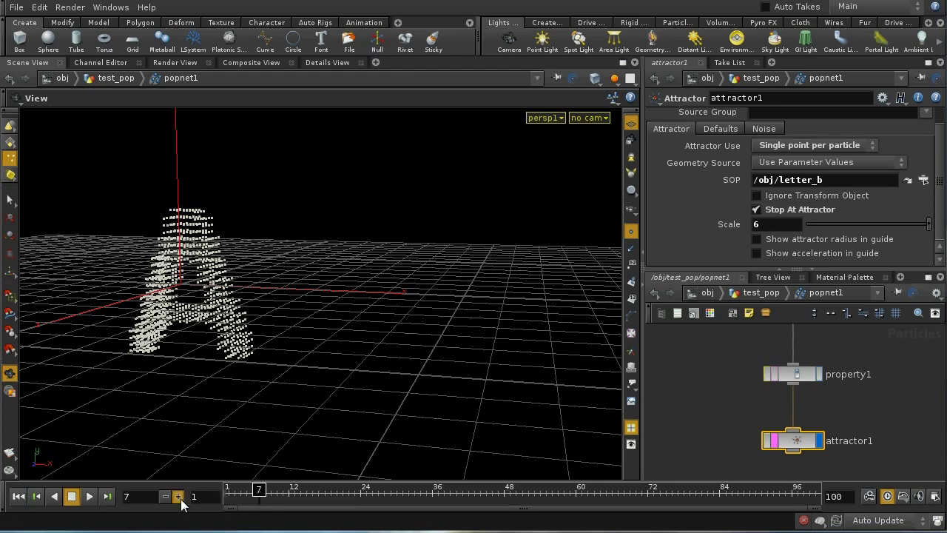
left_click(178, 496)
left_click(178, 497)
left_click(179, 496)
left_click(178, 496)
left_click(178, 497)
left_click(179, 496)
left_click(178, 497)
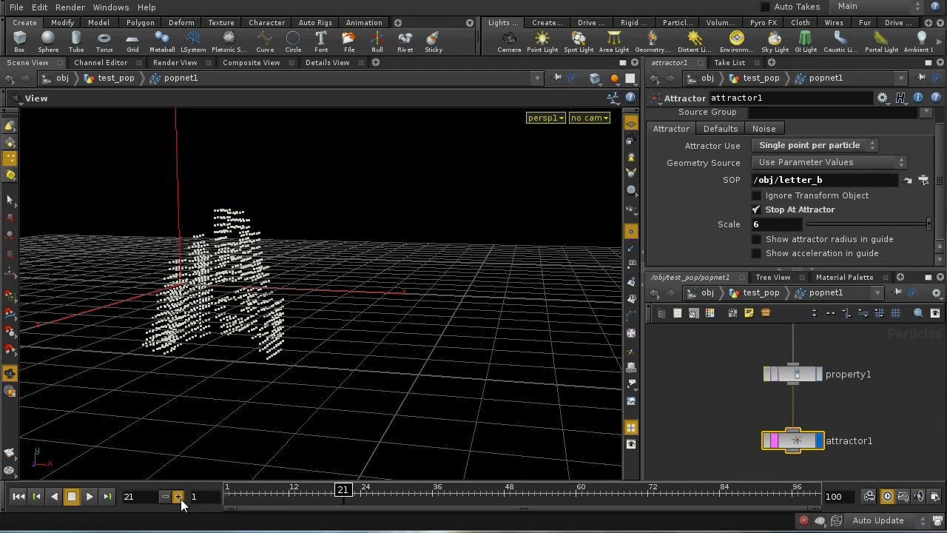
left_click(178, 497)
left_click(178, 496)
left_click(179, 496)
left_click(178, 497)
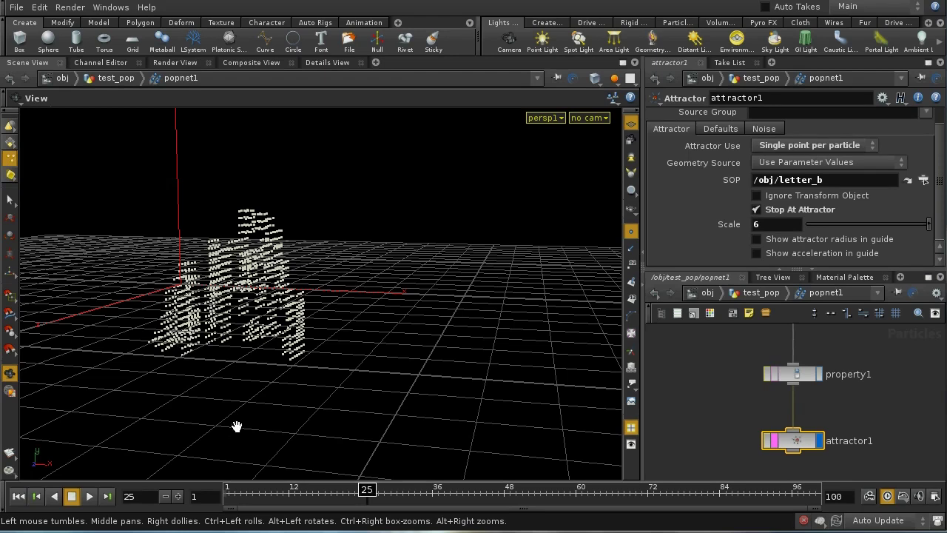
left_click(17, 496)
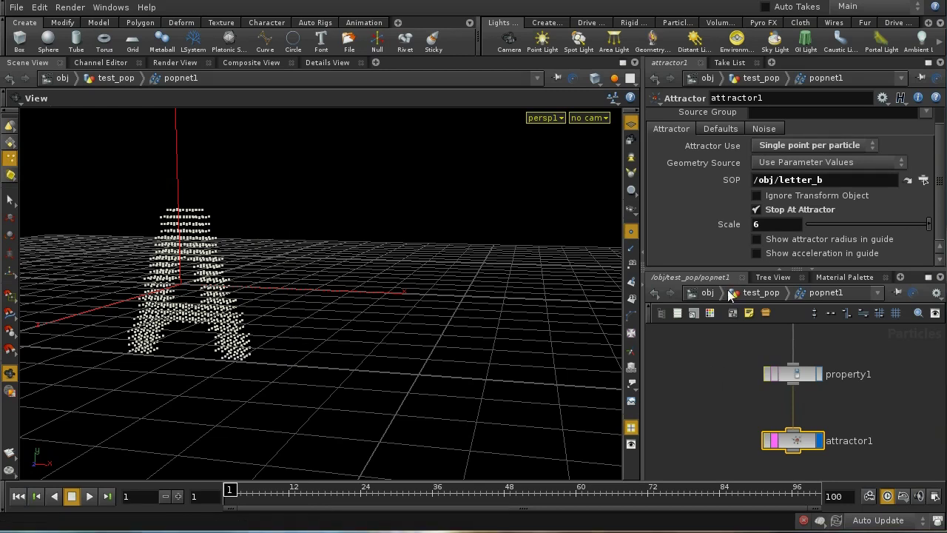
Enter letter_a and rearrange nodes, moving merge1 lower and font1 and extrude1 higher.
key("u")
key("u")
double_click(770, 360)
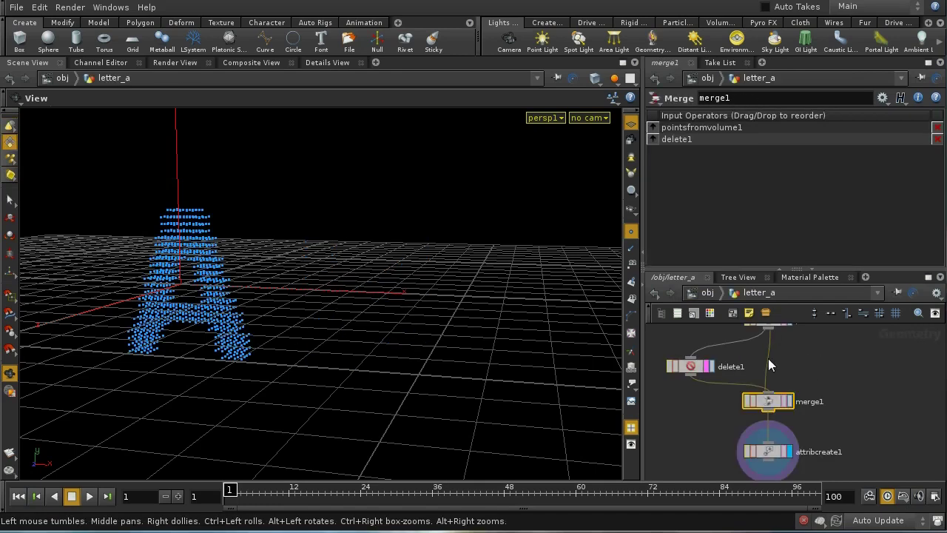
middle_click_drag(843, 389, 835, 342)
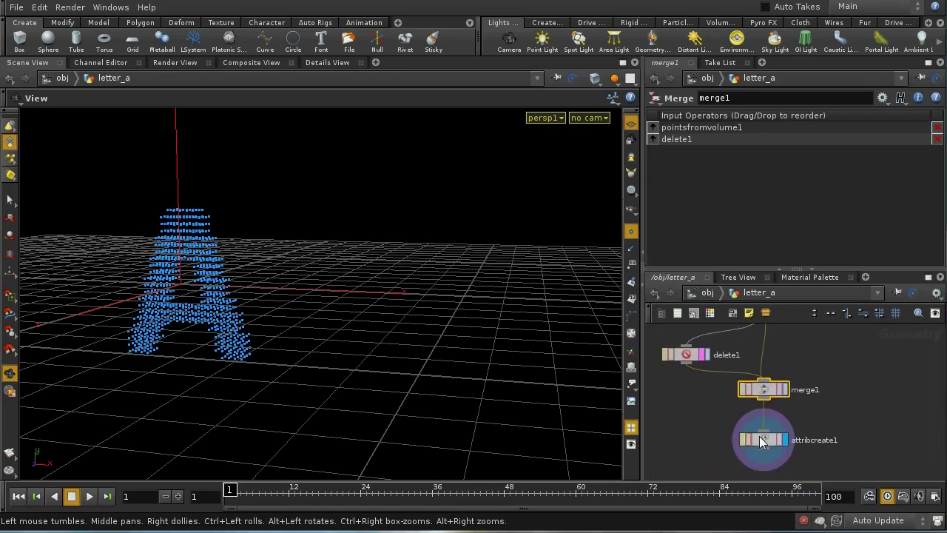
left_click_drag(780, 382, 783, 412)
middle_click_drag(825, 369, 825, 426)
middle_click_drag(854, 390, 857, 467)
left_click_drag(766, 364, 767, 337)
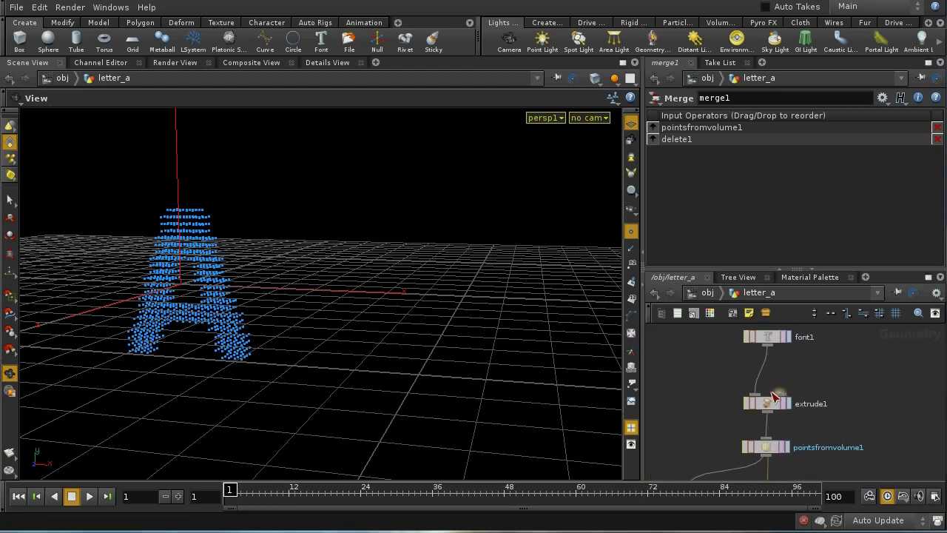
left_click_drag(768, 404, 767, 375)
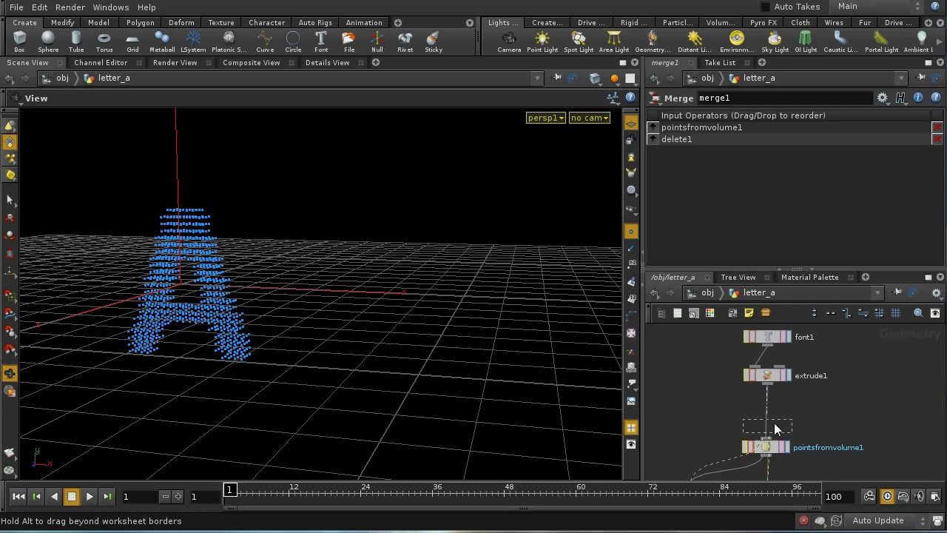
middle_click_drag(798, 456, 791, 421)
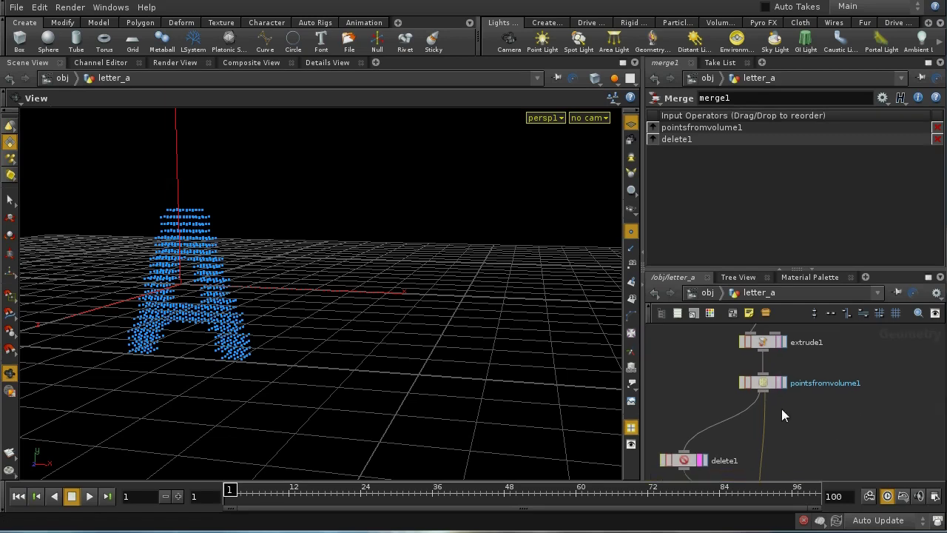
Insert a Sort node after pointsfromvolume1 with Point Sort set to Random.
key("Tab")
type("so")
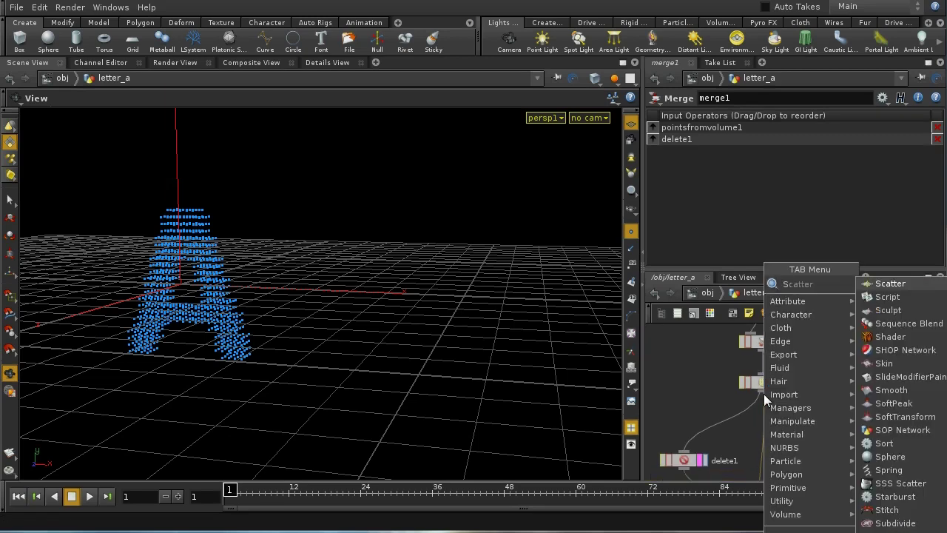
left_click(896, 327)
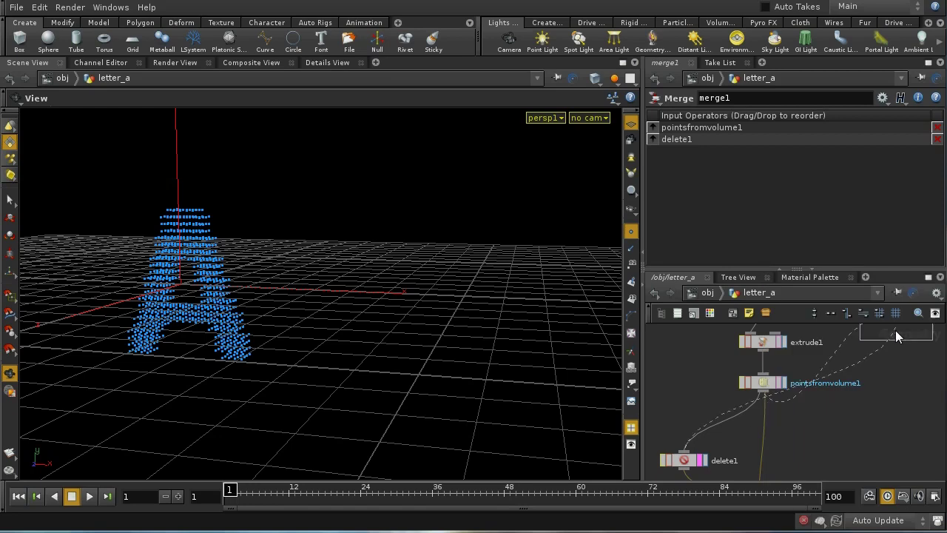
left_click(761, 417)
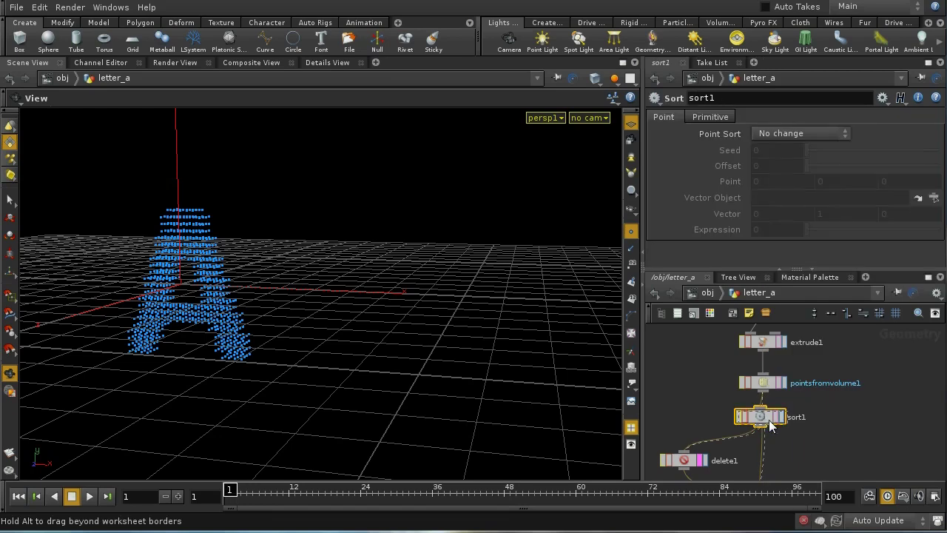
middle_click_drag(824, 431, 818, 401)
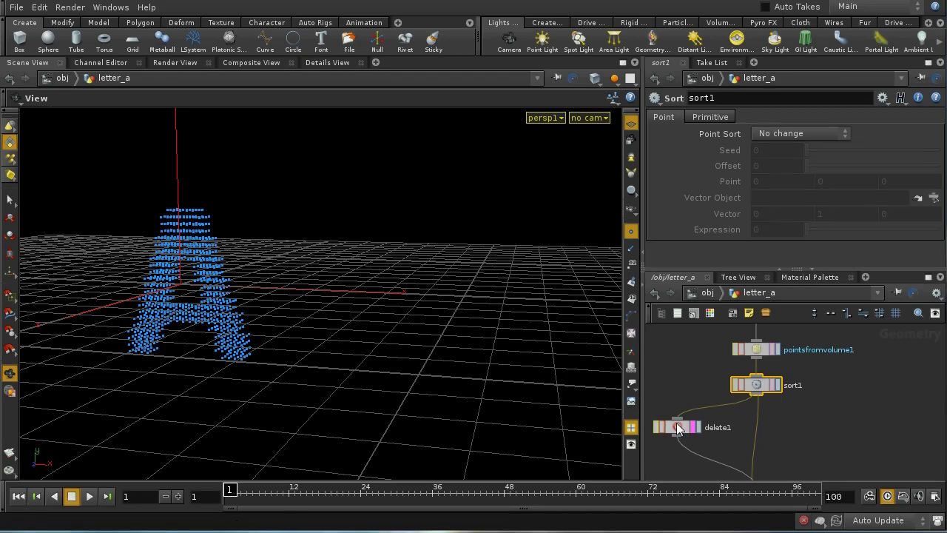
left_click(799, 137)
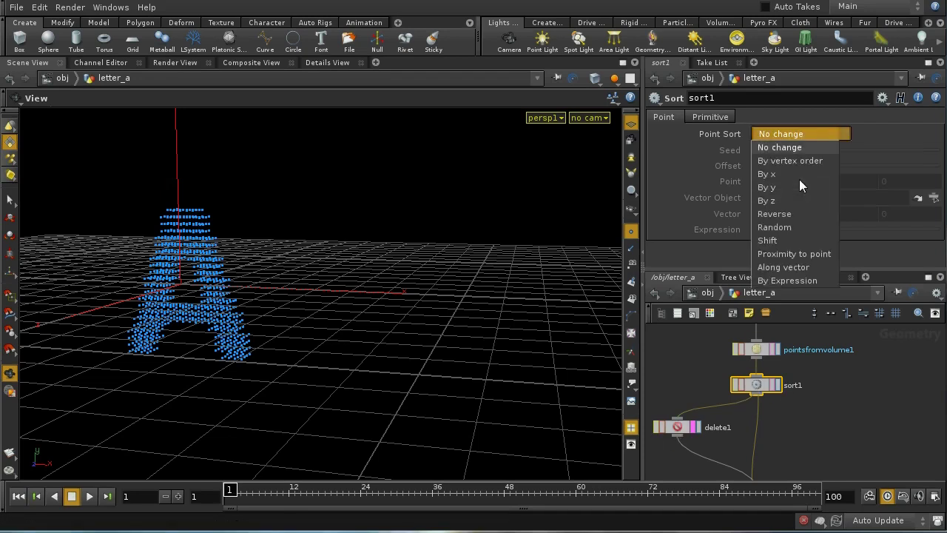
left_click(787, 228)
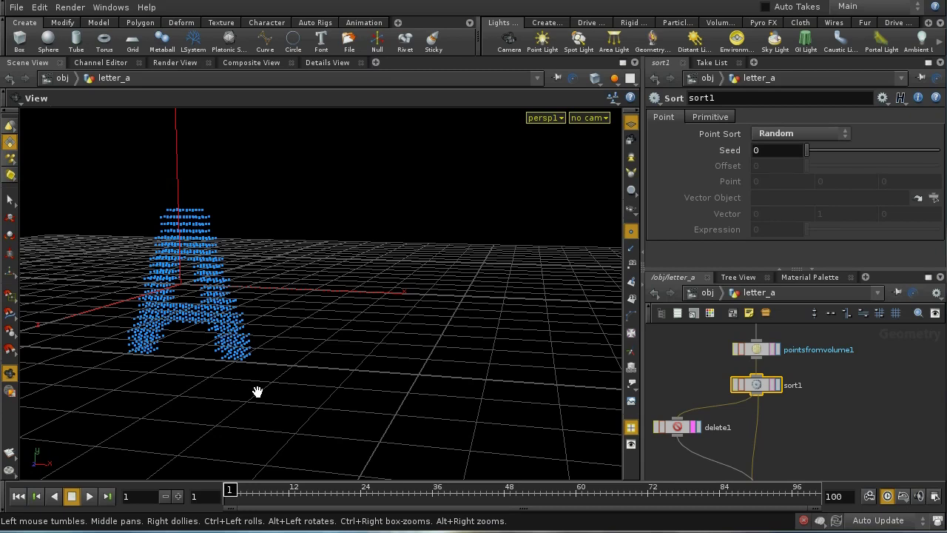
Display delete1's output and bypass sort1 to compare the point order.
middle_click_drag(824, 442, 821, 416)
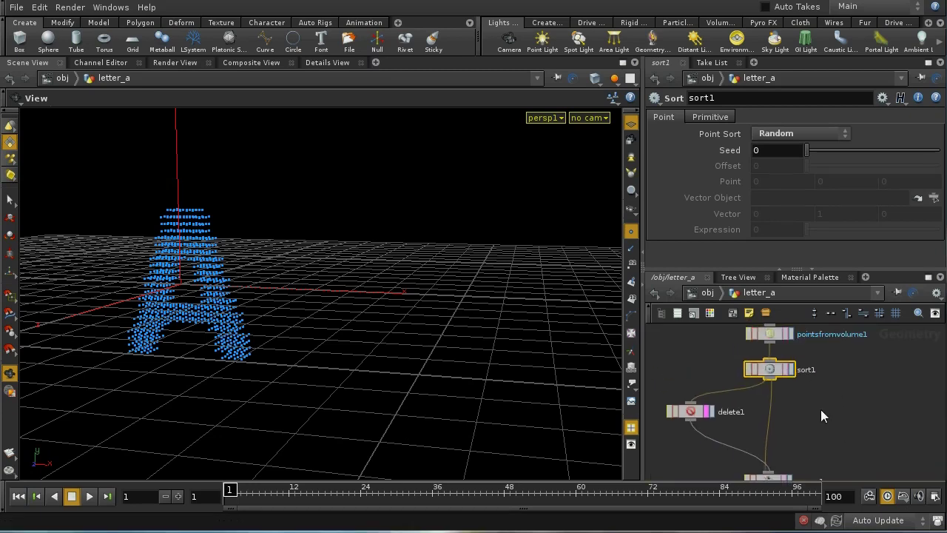
left_click(712, 411)
left_click(691, 411)
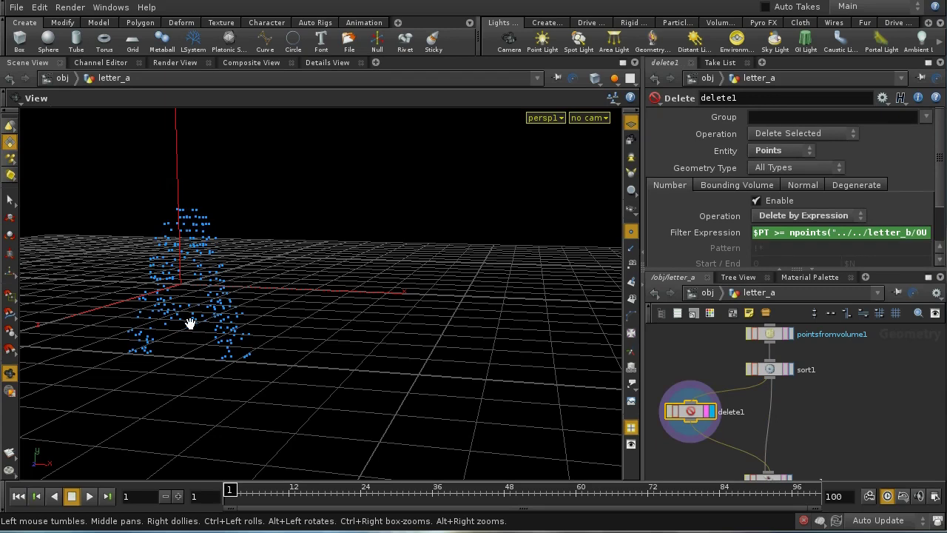
left_click(748, 369)
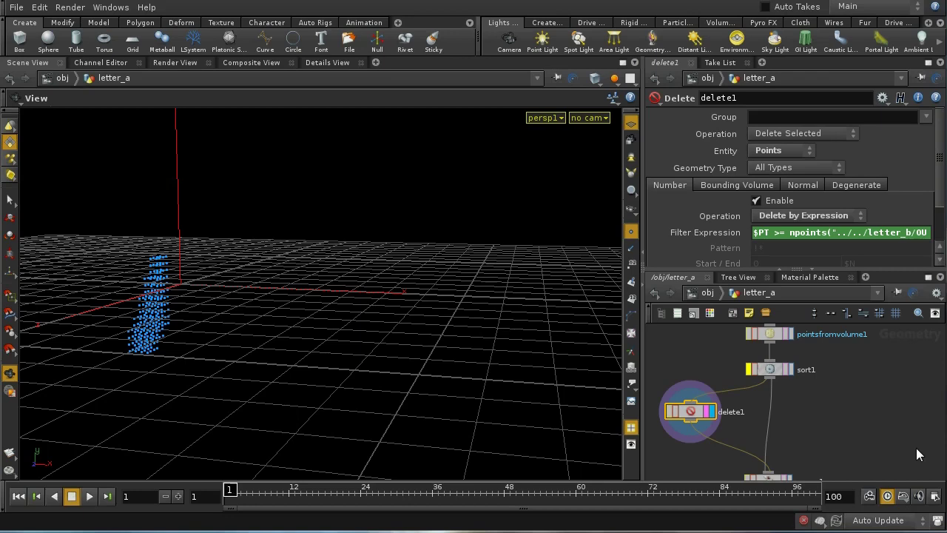
scroll(852, 425, "down", 3)
Display the merged letter A from merge1 and move attribcreate1 lower to make room.
left_click(787, 433)
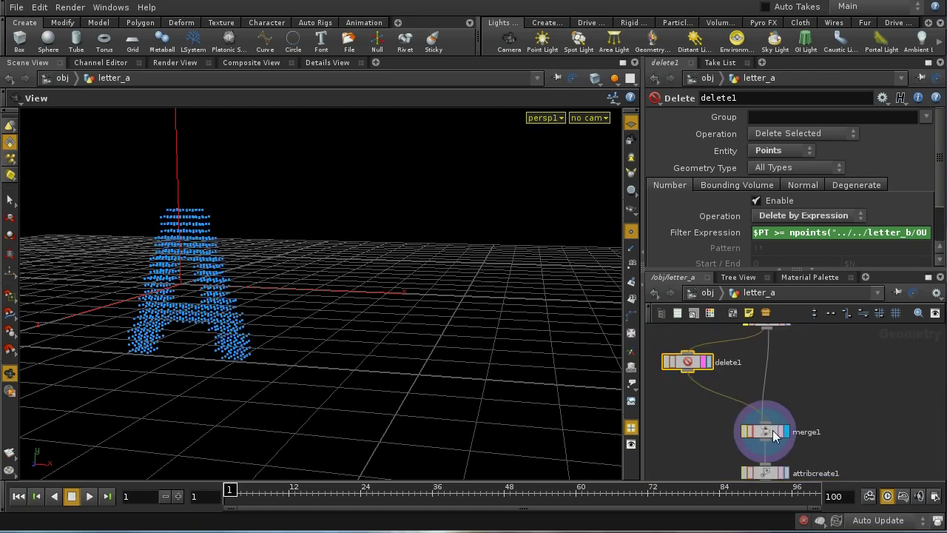
left_click(773, 430)
scroll(831, 399, "up", 3)
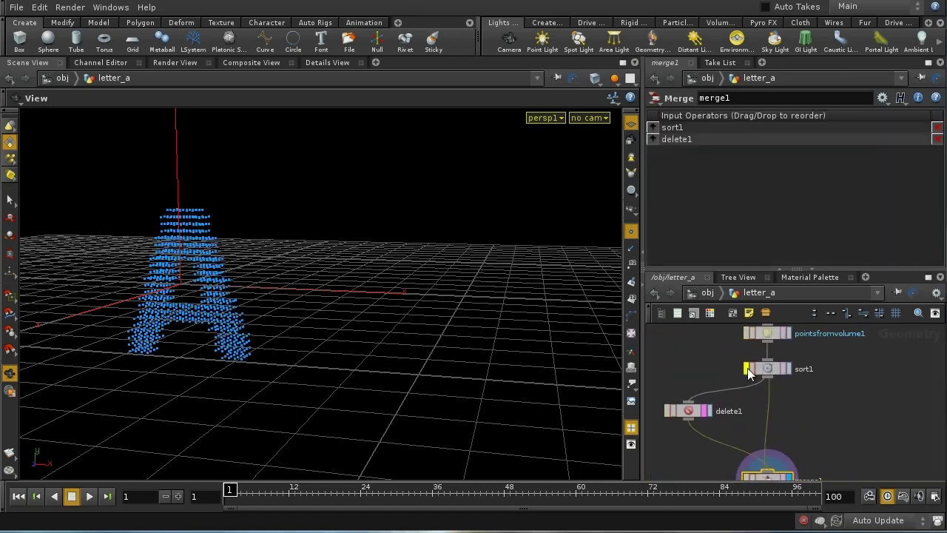
scroll(827, 422, "down", 5)
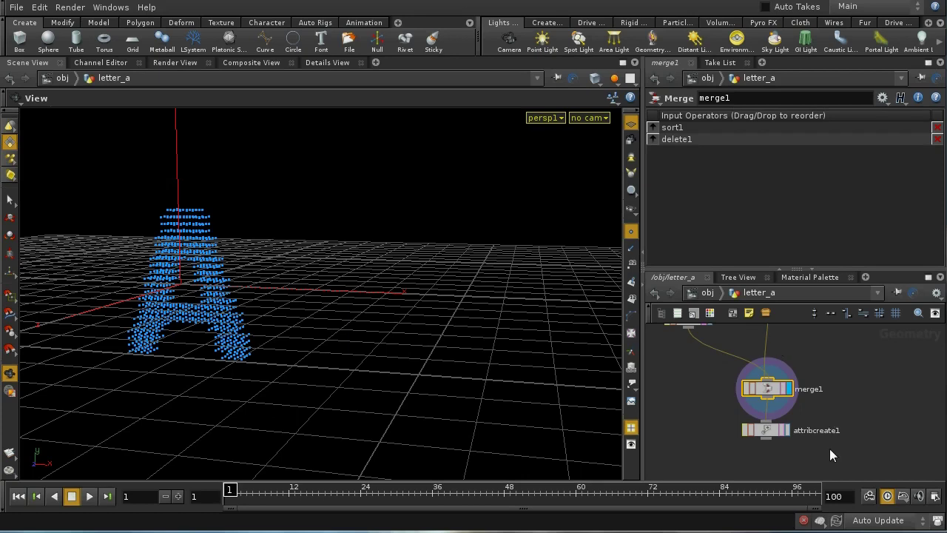
middle_click_drag(837, 407, 837, 381)
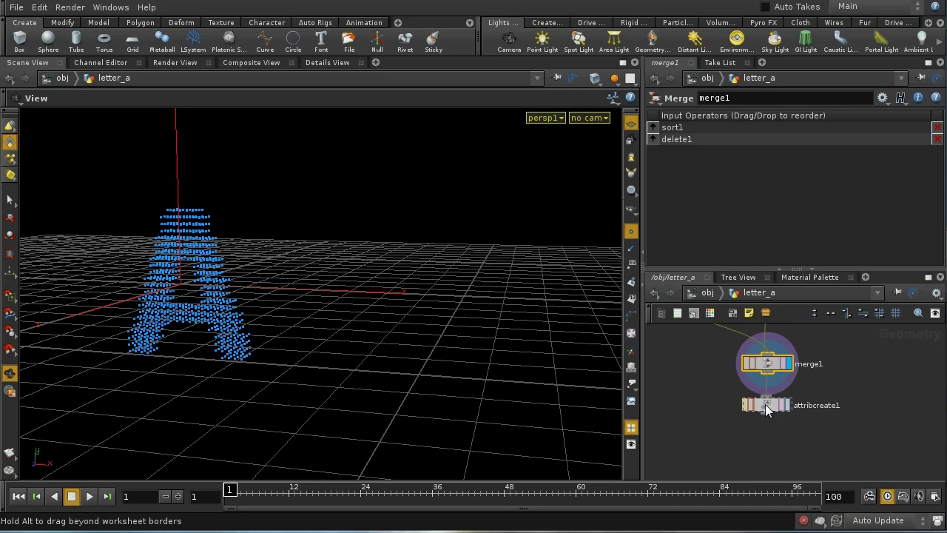
left_click_drag(767, 468, 767, 469)
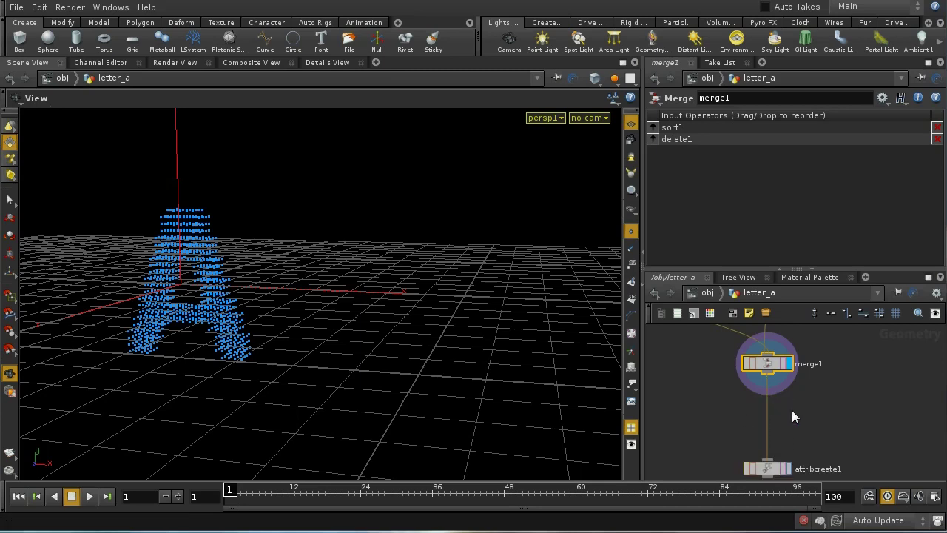
Add a second Sort node between merge1 and attribcreate1, wiring its output into attribcreate1.
key("Tab")
type("so")
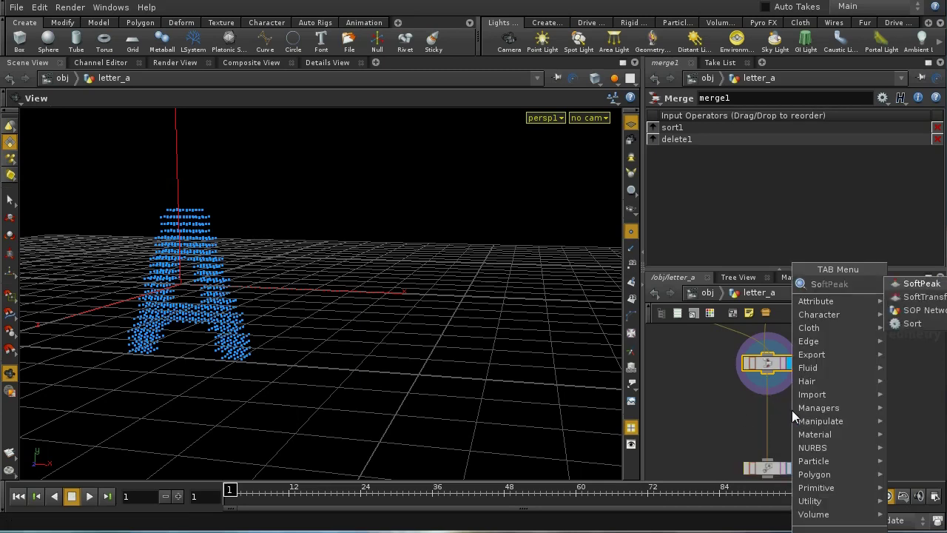
left_click(910, 325)
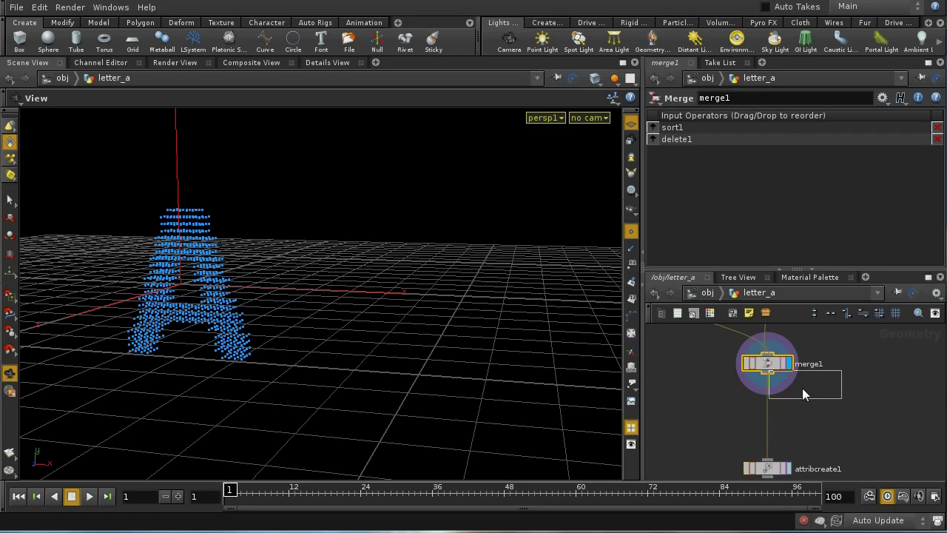
left_click(768, 405)
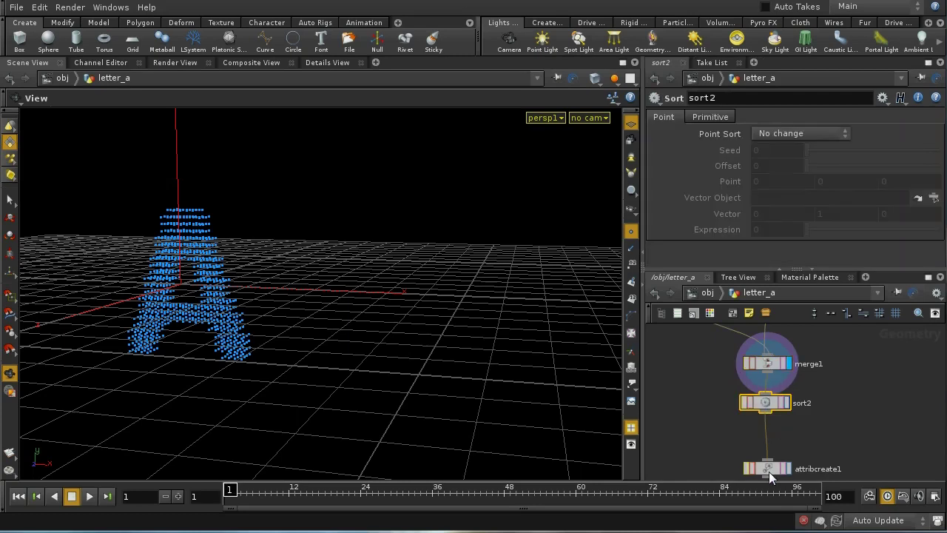
left_click_drag(770, 460, 774, 416)
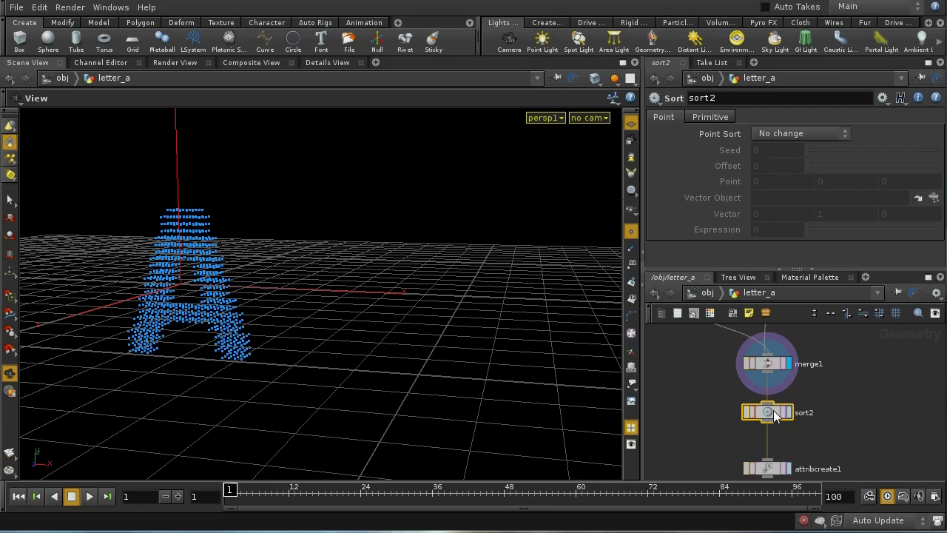
Rename sort2 to sort_by_y, set its Point Sort to By y, and return to /obj.
left_click(743, 99)
key("BackSpace")
type("_by_y")
key("Return")
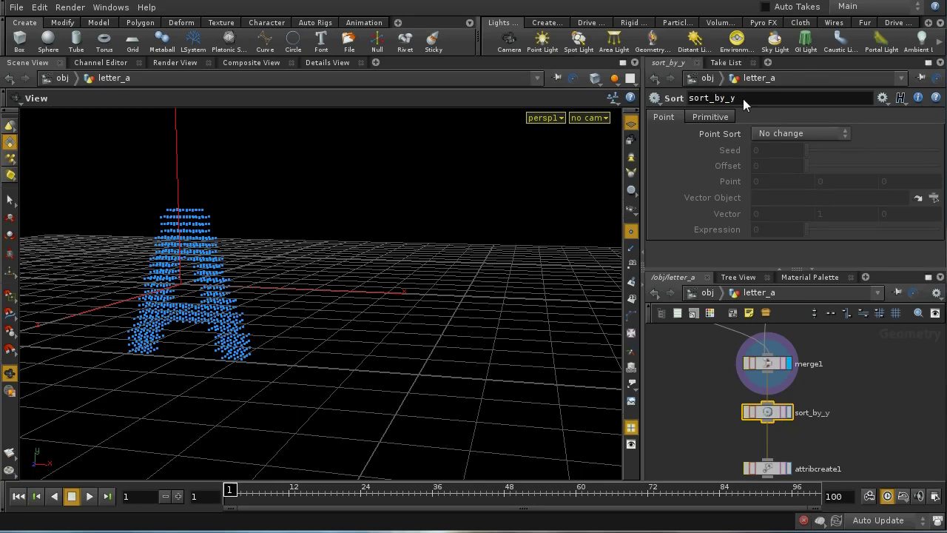
left_click(764, 132)
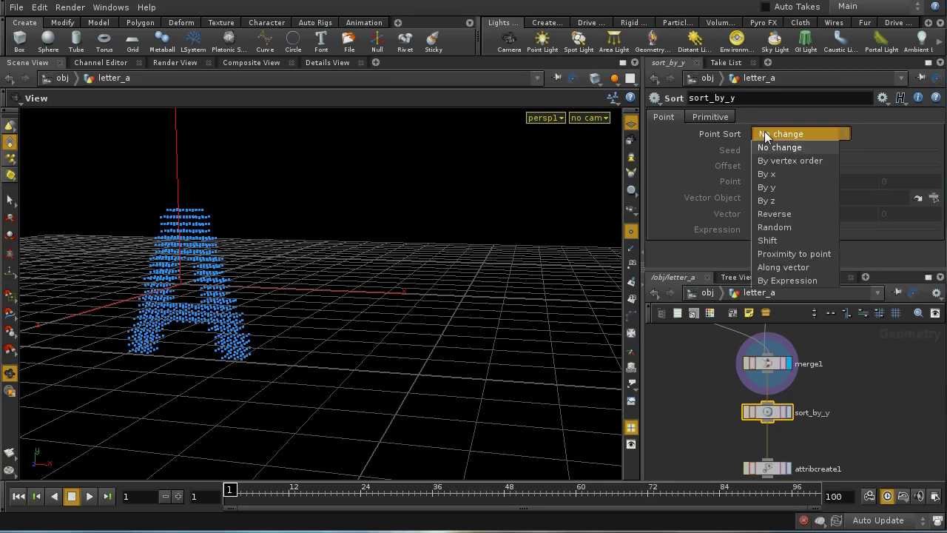
left_click(773, 189)
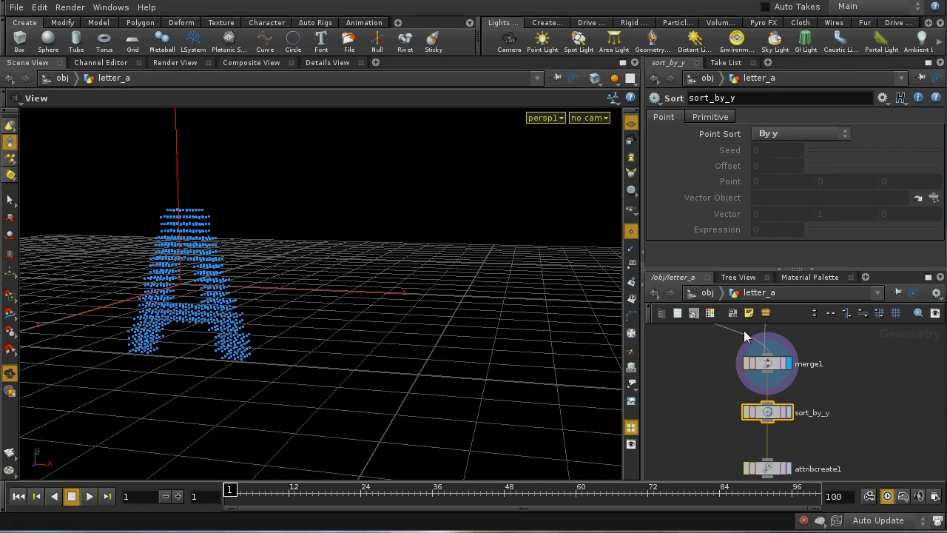
left_click(712, 293)
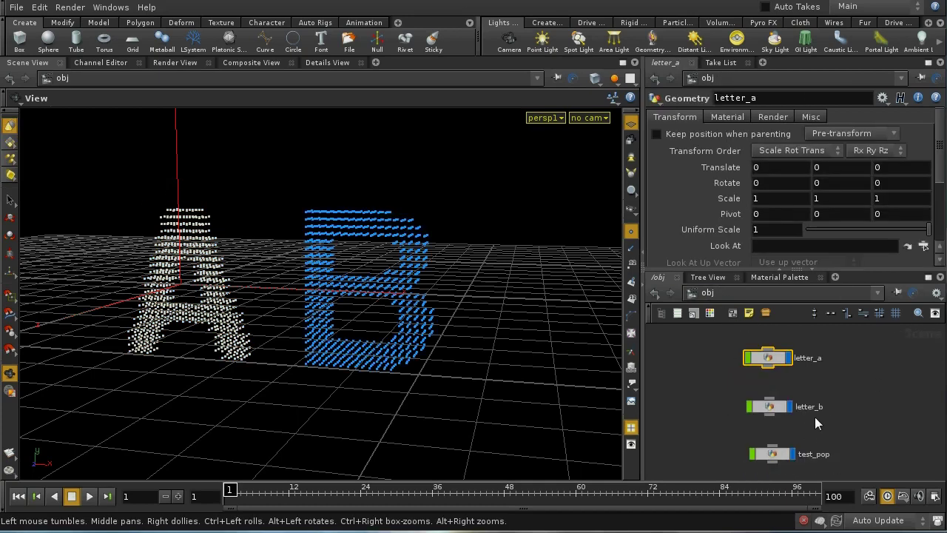
Enter letter_b and add a Sort node below OUT_PT_NO.
double_click(771, 407)
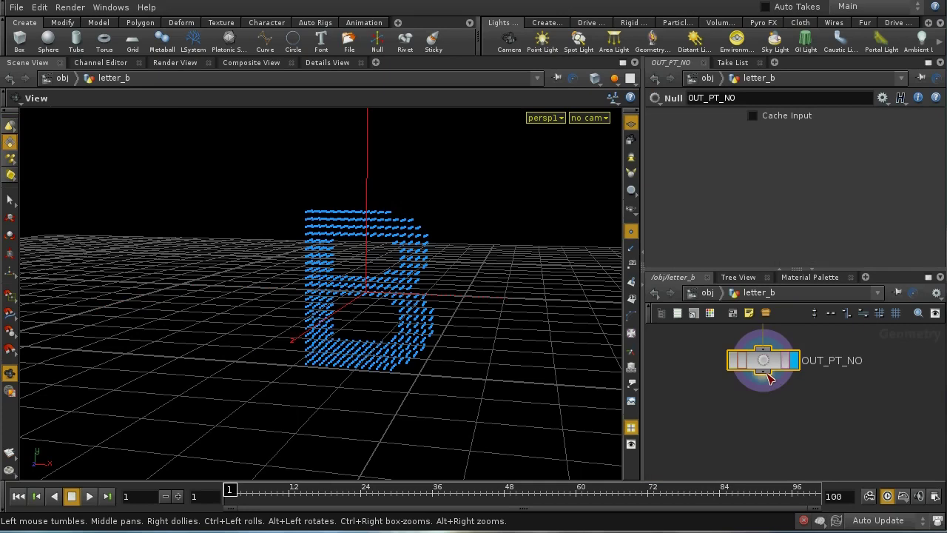
key("Tab")
type("so")
key("BackSpace")
key("BackSpace")
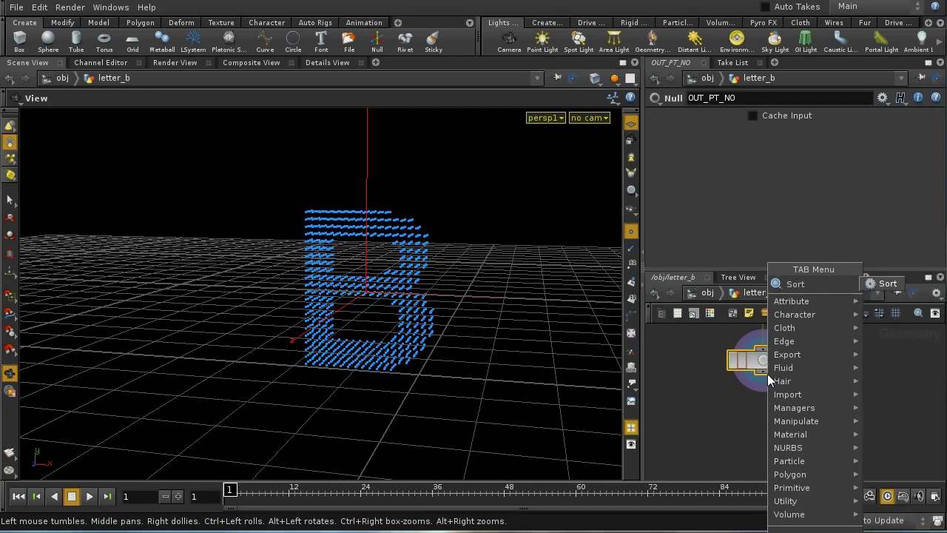
key("Escape")
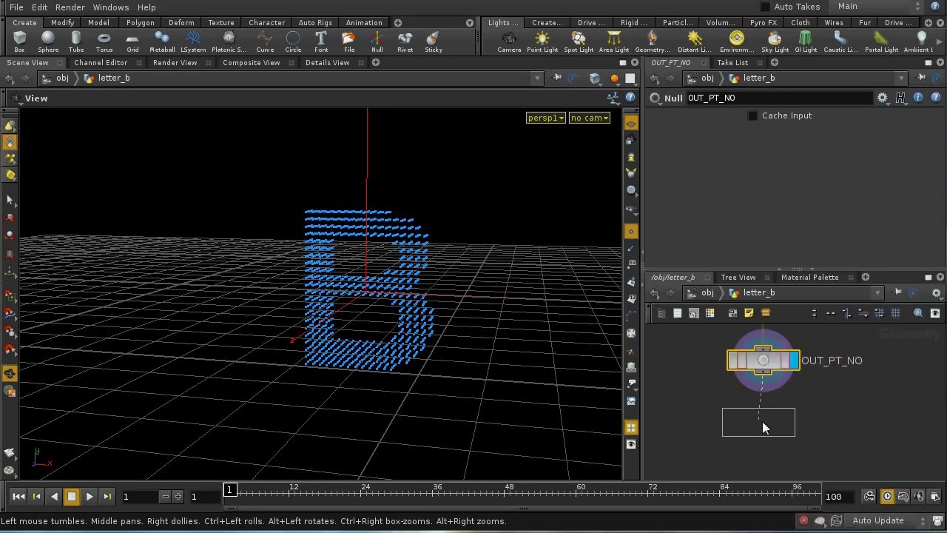
left_click(766, 419)
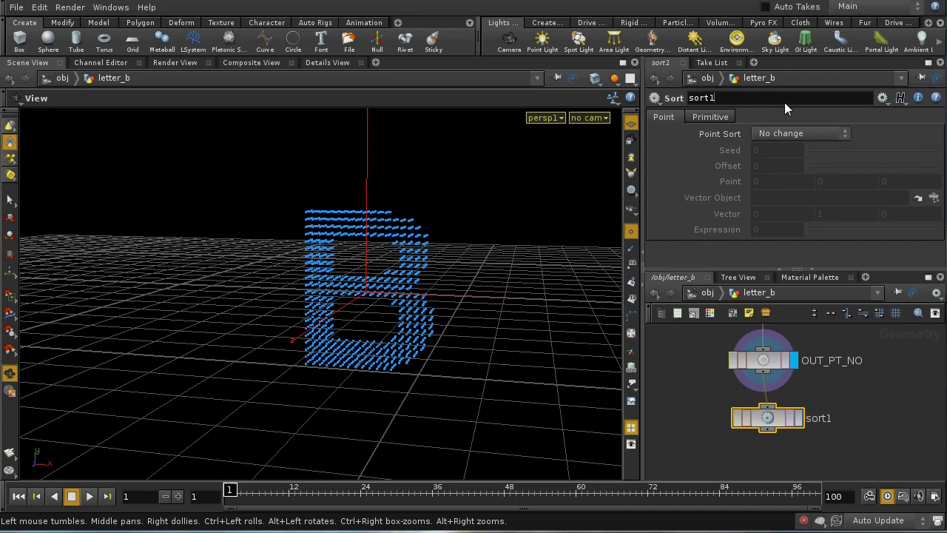
Rename it sort_by_y, sort points By y, display it, and return to /obj.
key("BackSpace")
type("_by_y")
key("Return")
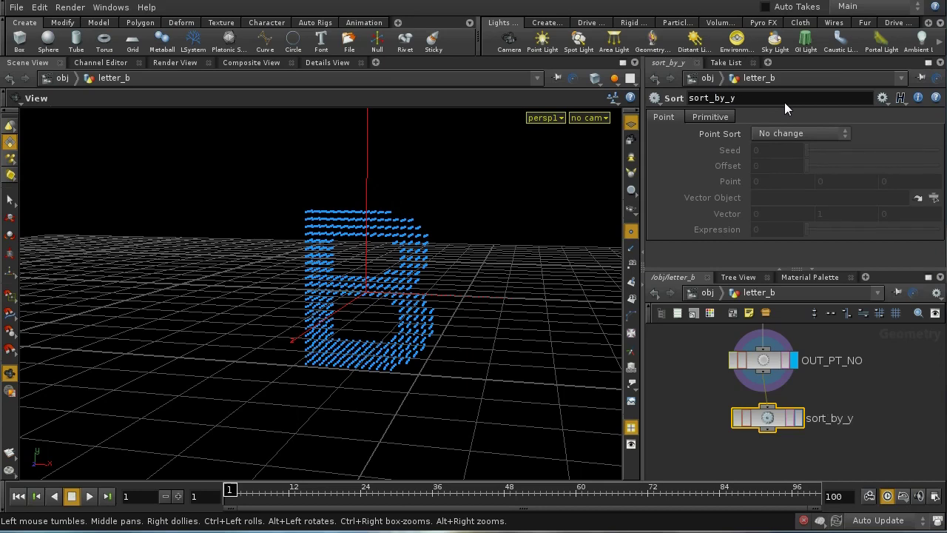
left_click(785, 134)
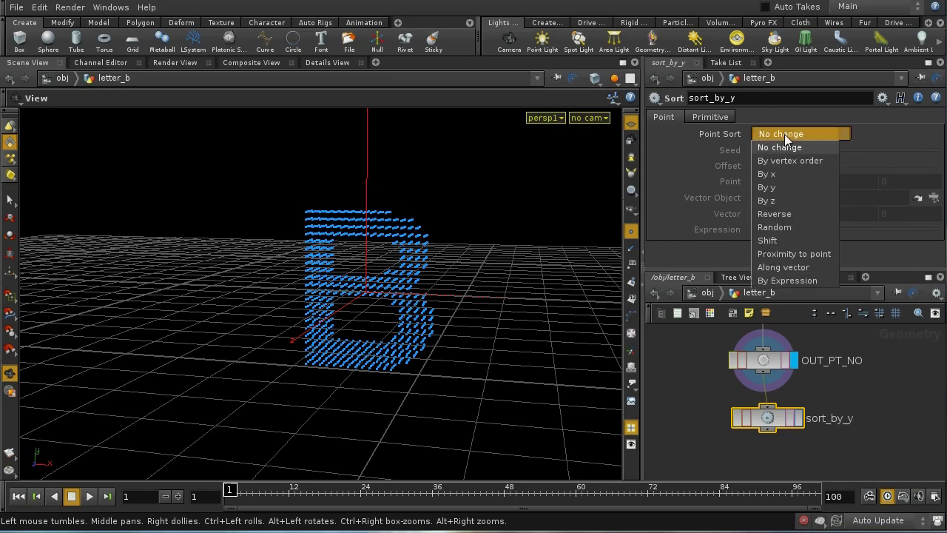
left_click(787, 180)
left_click(789, 419)
left_click_drag(769, 419, 765, 427)
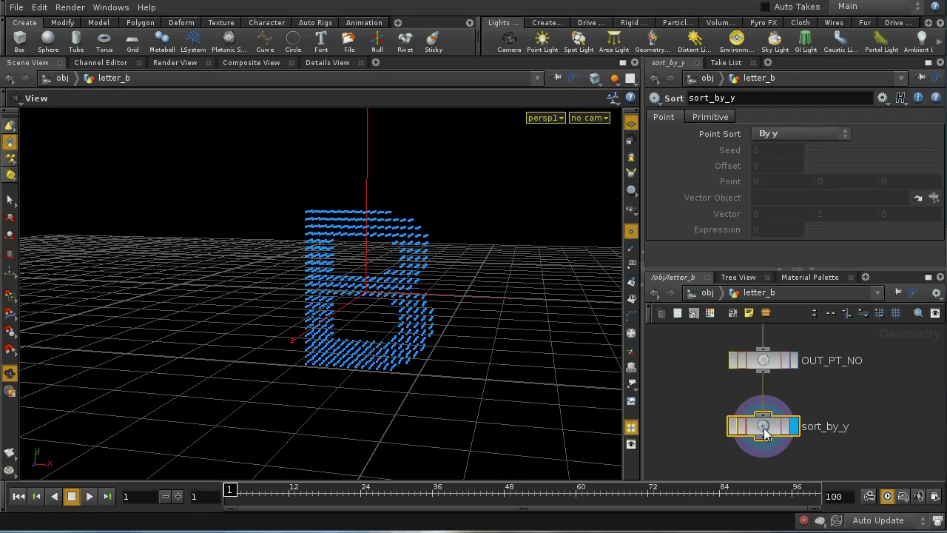
left_click(707, 292)
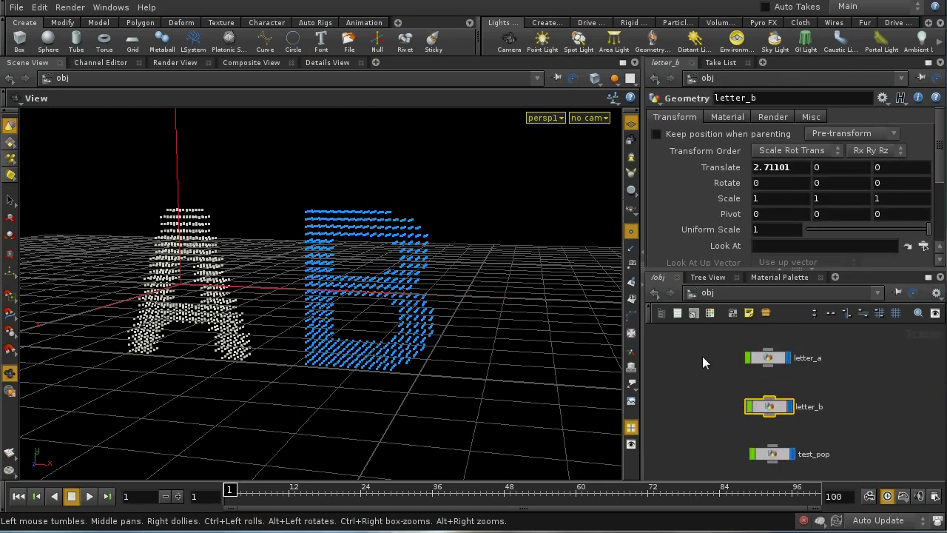
Inside test_pop, play the particle simulation, stop it, and rewind to frame 1.
double_click(771, 453)
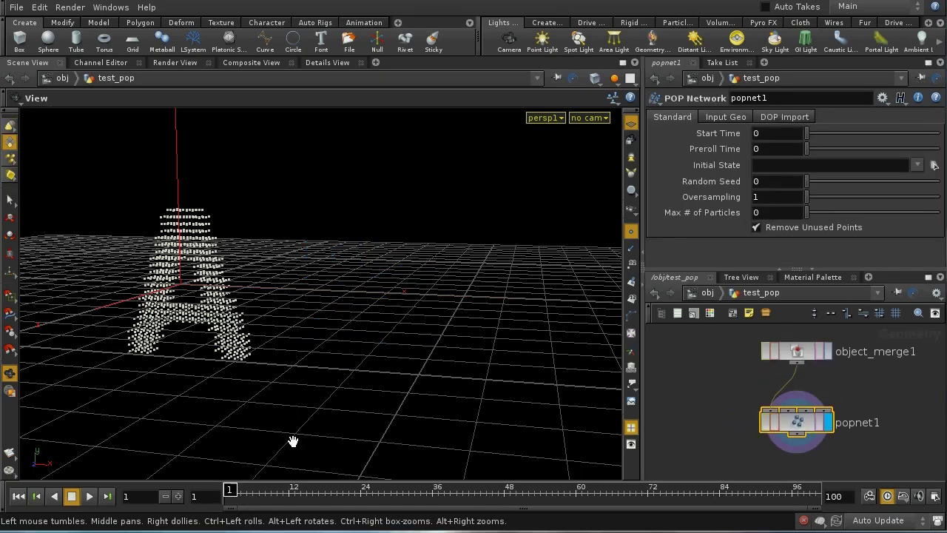
left_click(87, 497)
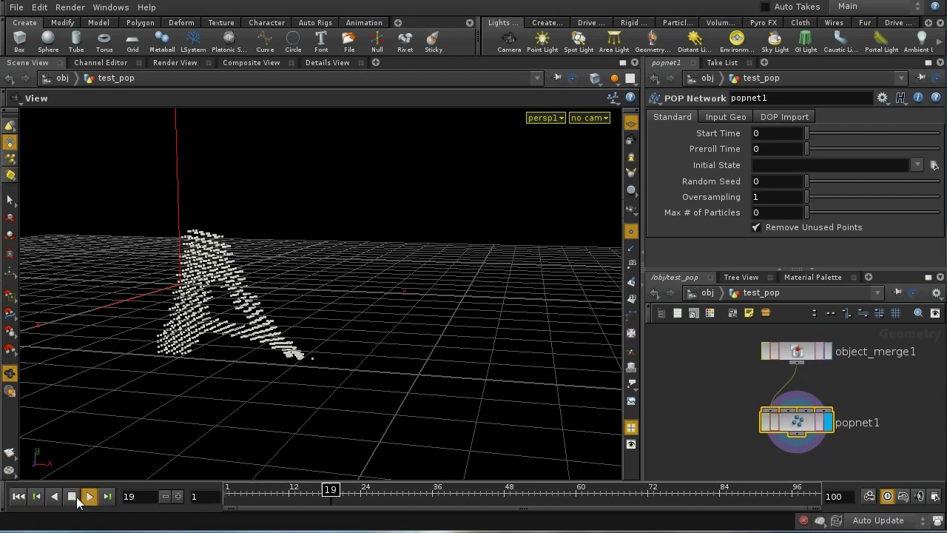
left_click(73, 498)
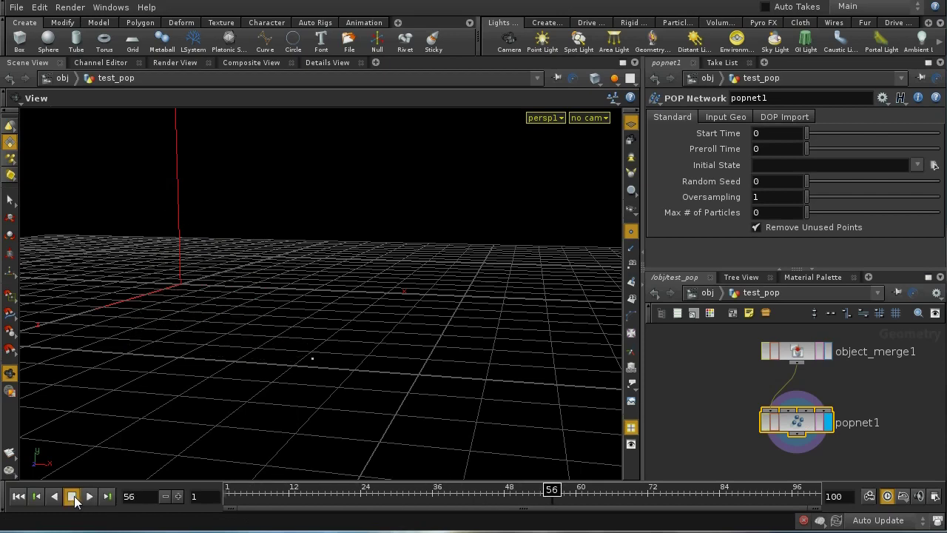
left_click(19, 497)
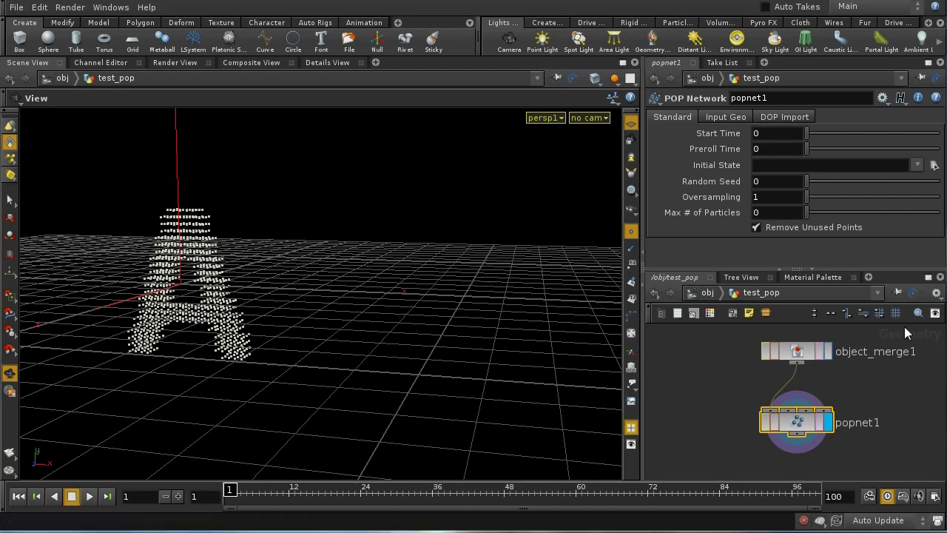
Return to the object level and open the letter_a geometry network.
left_click(717, 292)
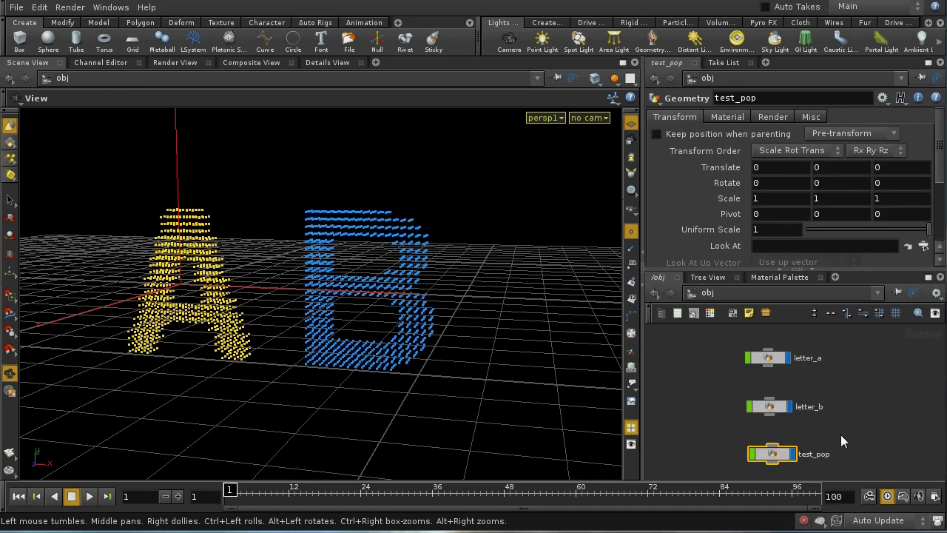
double_click(829, 453)
left_click(711, 291)
double_click(769, 357)
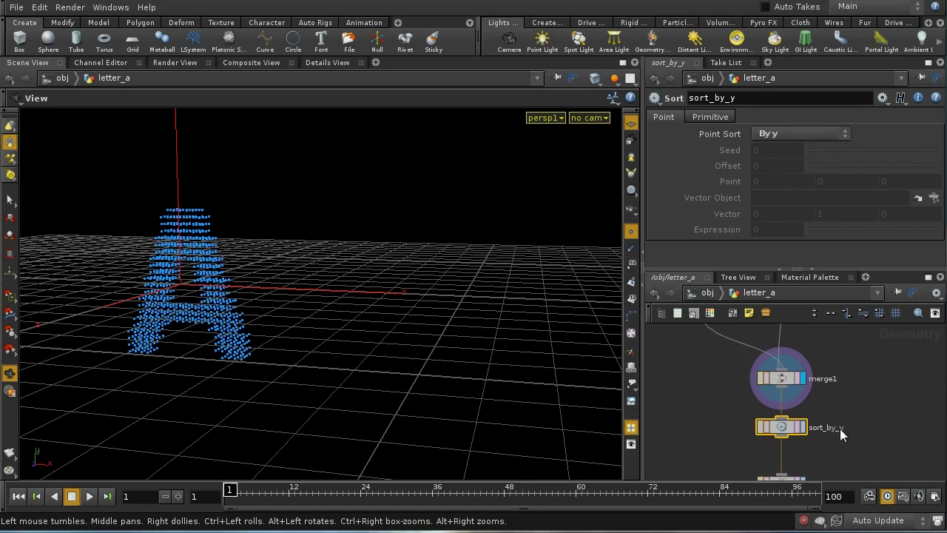
Set the display flag on attribcreate1 in letter_a and go back to /obj.
middle_click_drag(840, 429, 822, 363)
left_click(785, 416)
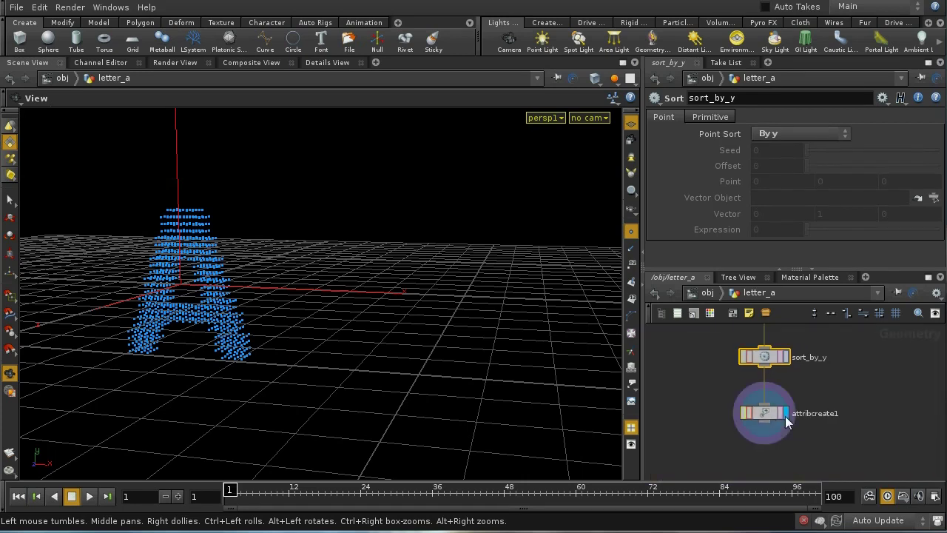
left_click(715, 292)
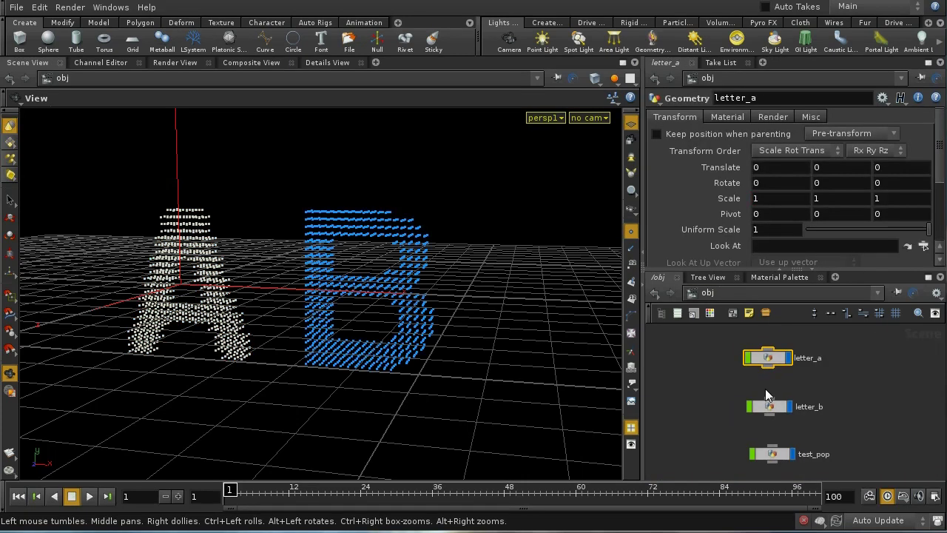
Open test_pop's popnet1, scrub the simulation to frame 17, then return to /obj.
double_click(771, 423)
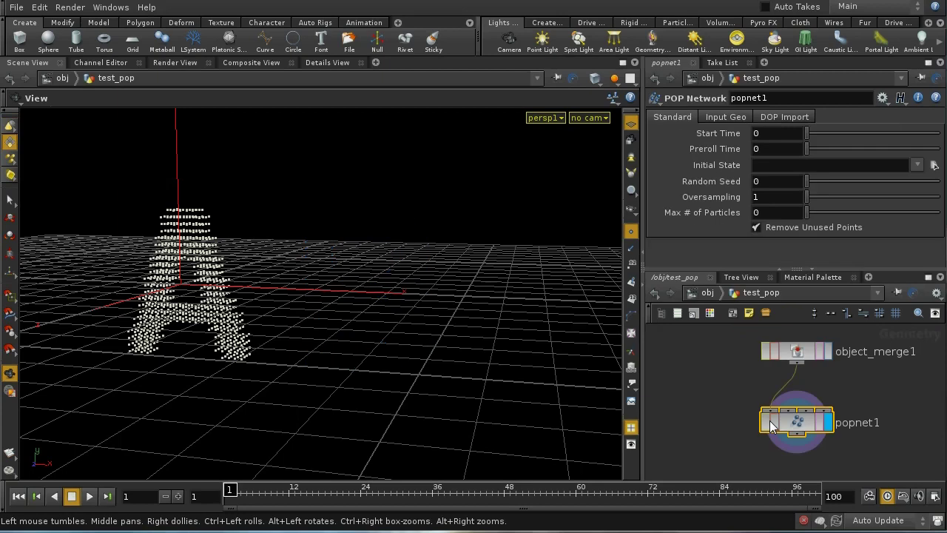
double_click(773, 424)
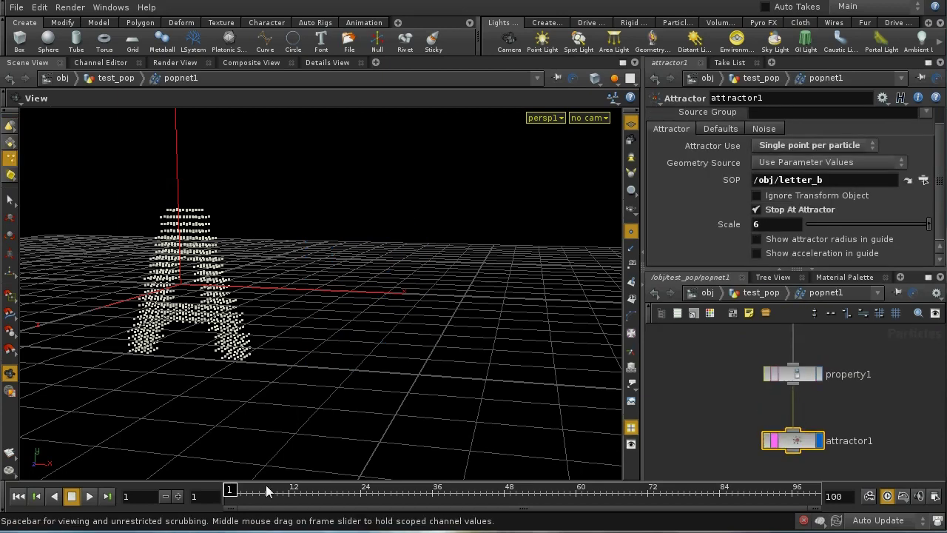
mouse_move(230, 489)
left_mouse_down()
mouse_move(651, 528)
mouse_move(219, 520)
mouse_move(646, 518)
mouse_move(211, 525)
mouse_move(708, 518)
mouse_move(226, 516)
mouse_move(639, 516)
mouse_move(226, 517)
mouse_move(455, 501)
mouse_move(637, 503)
mouse_move(216, 516)
left_mouse_up()
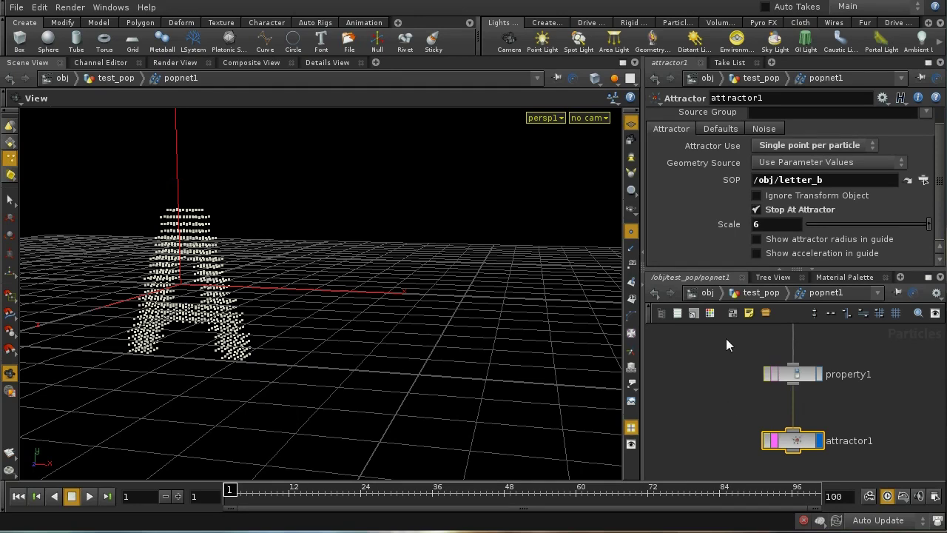
left_click(708, 292)
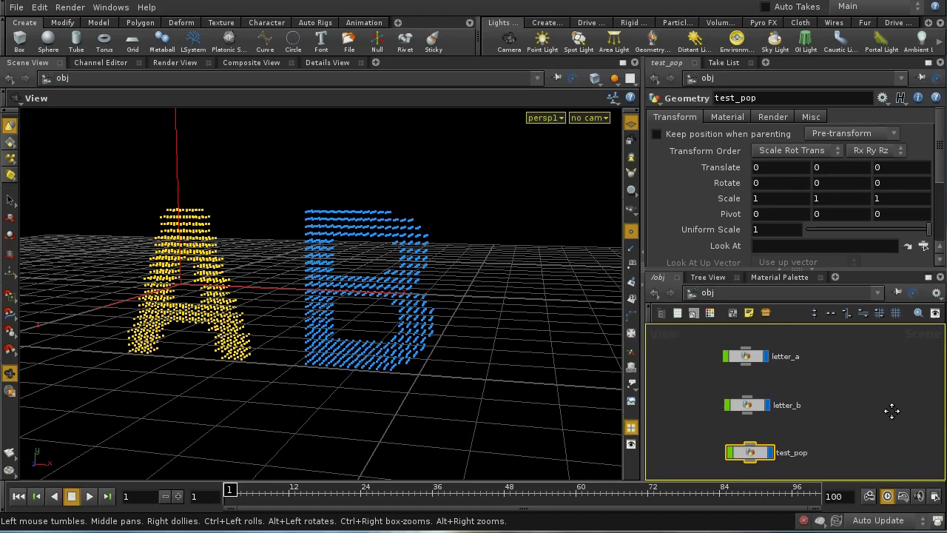
Enter letter_a and pan the network to show sort1, delete1 and merge1.
middle_click_drag(891, 411, 891, 415)
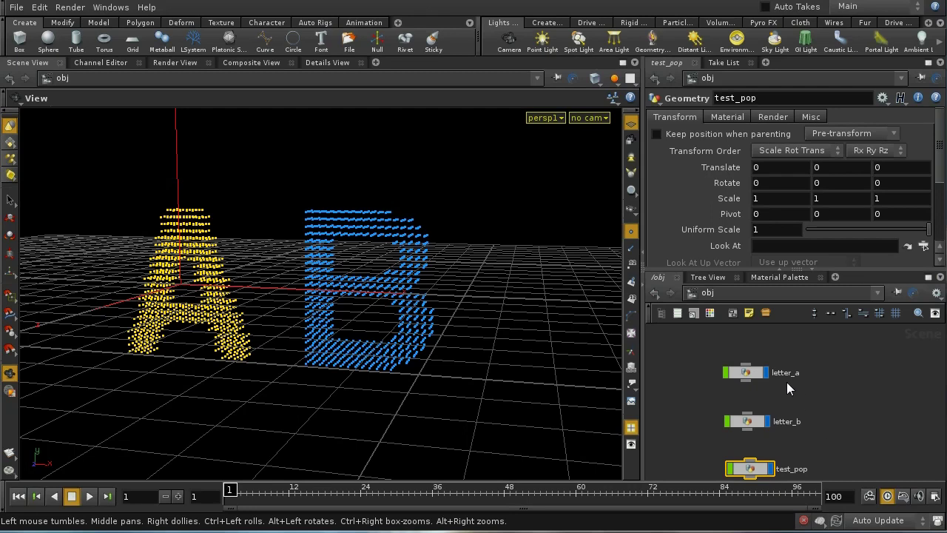
double_click(745, 371)
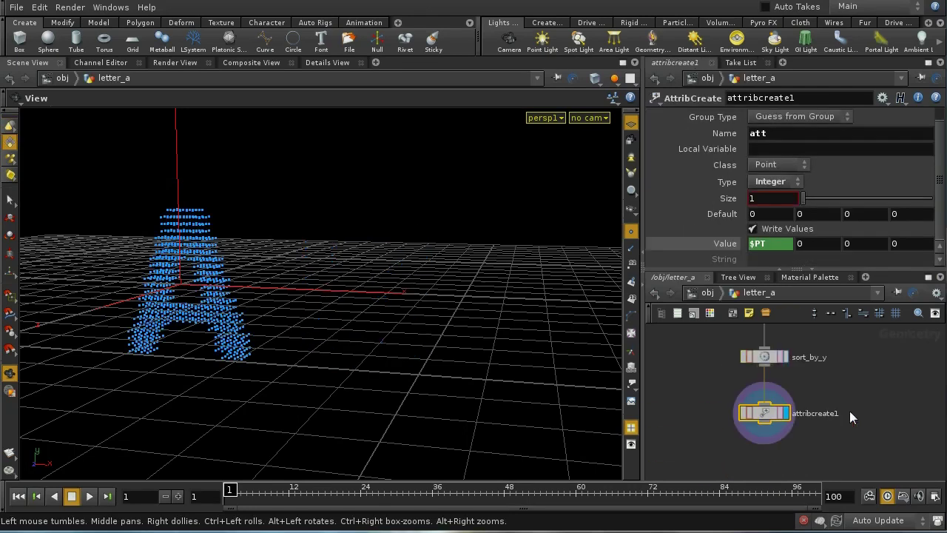
middle_click_drag(844, 368, 853, 415)
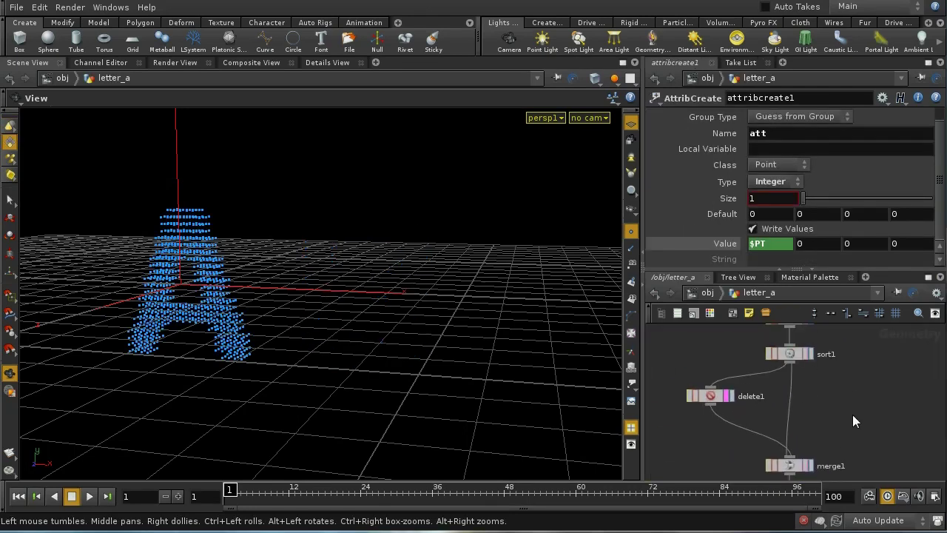
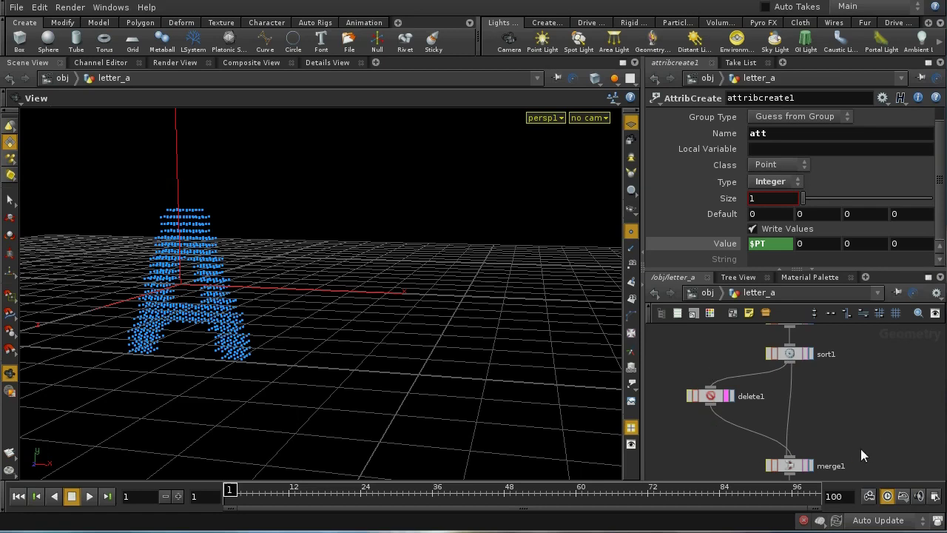
Inspect letter_a's nodes down to sort_by_y, then go up to the object level.
middle_click_drag(862, 450, 860, 437)
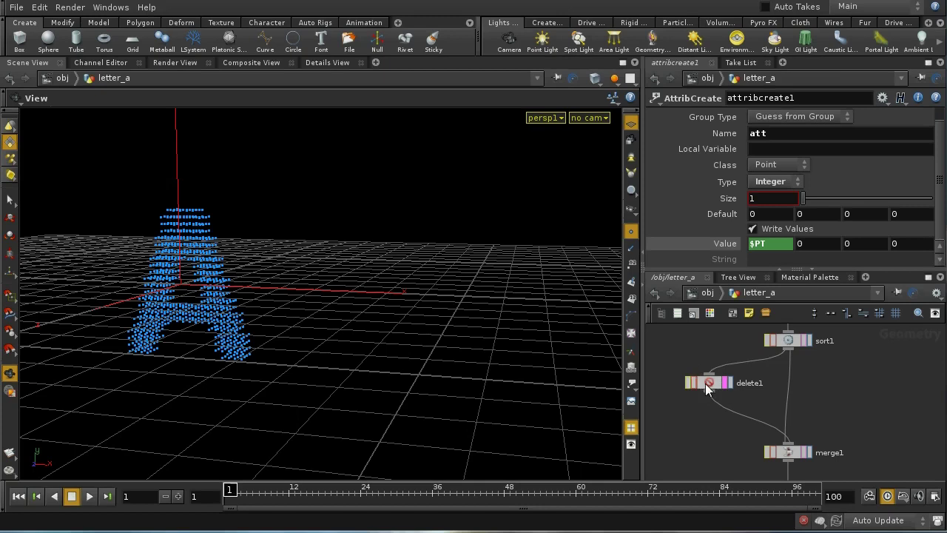
middle_click_drag(834, 438, 842, 400)
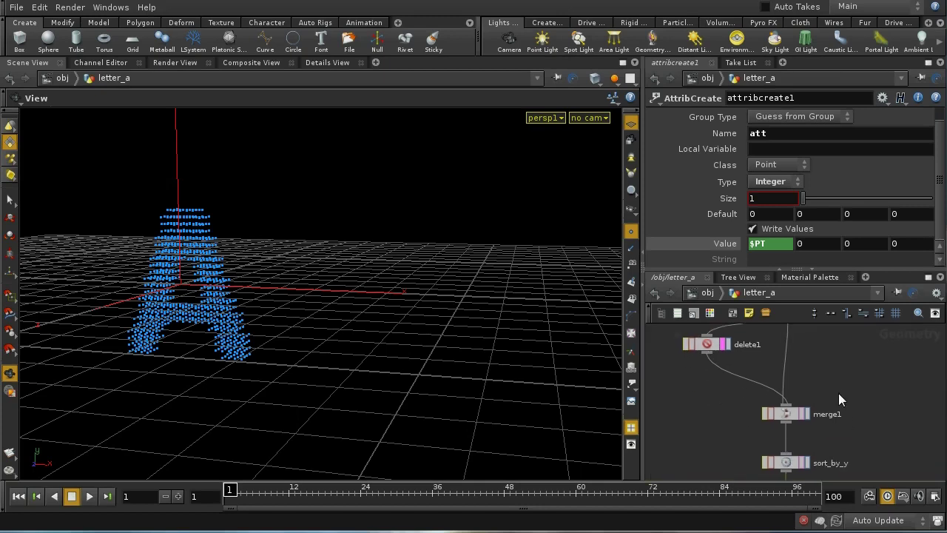
scroll(825, 400, "up", 2)
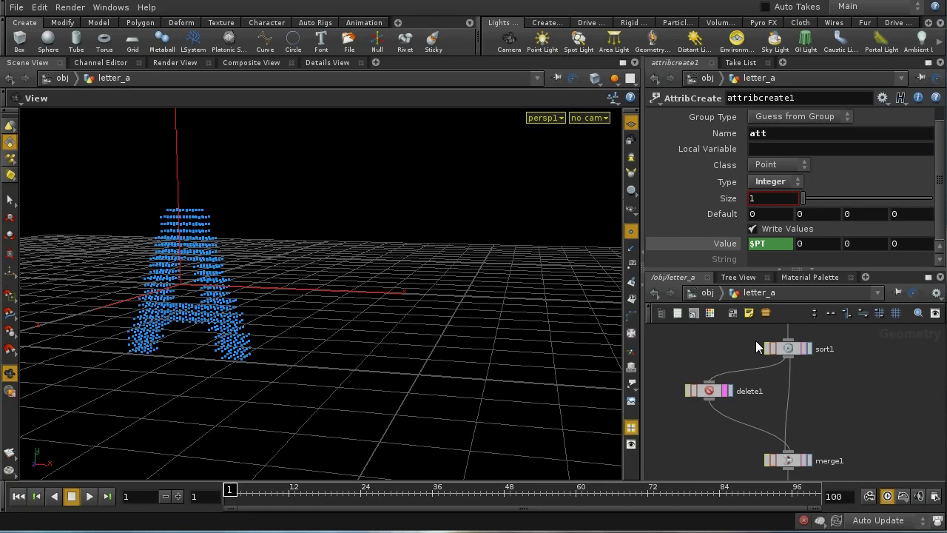
left_click(713, 293)
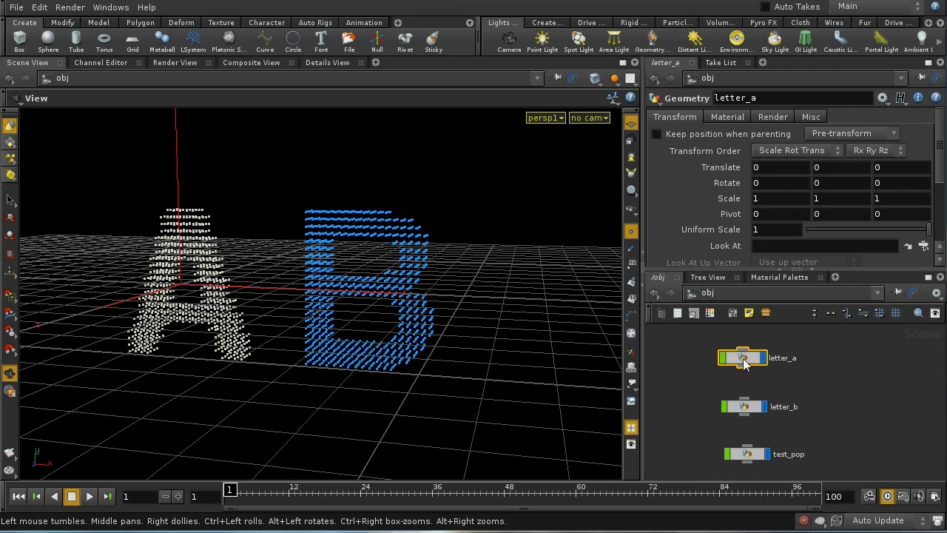
Create a FLIP Fluid from letter_a from the Particle Fluids shelf and select flipfluidobject1.
left_click(677, 23)
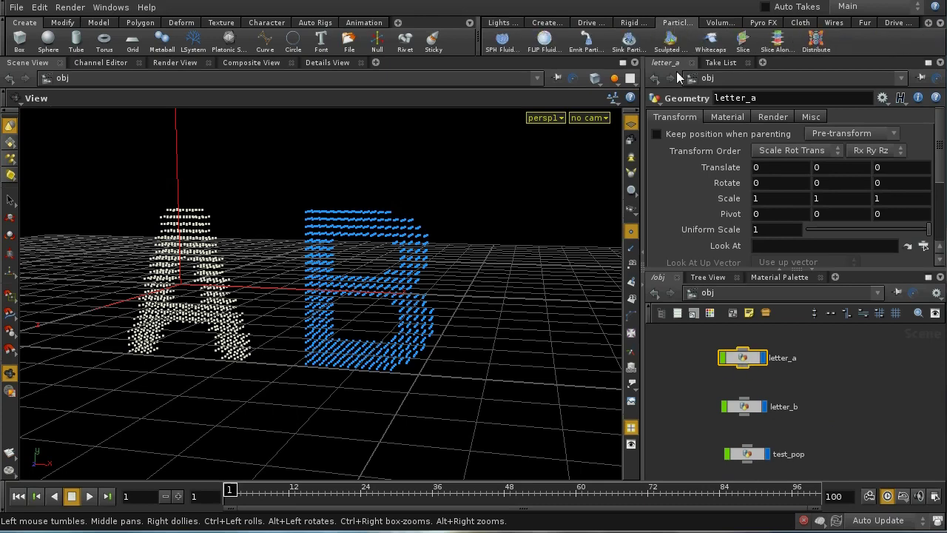
left_click(554, 45)
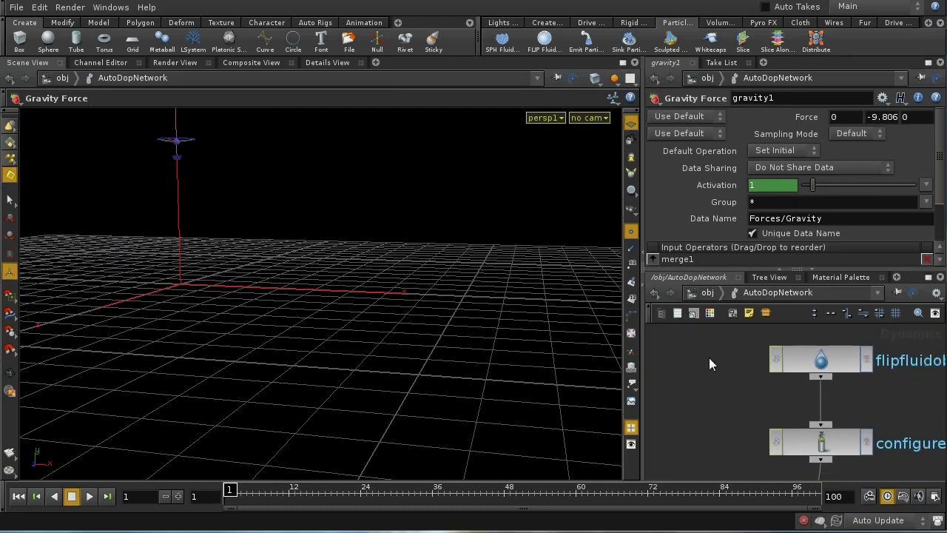
mouse_move(713, 364)
middle_mouse_down()
mouse_move(716, 404)
mouse_move(700, 372)
middle_mouse_up()
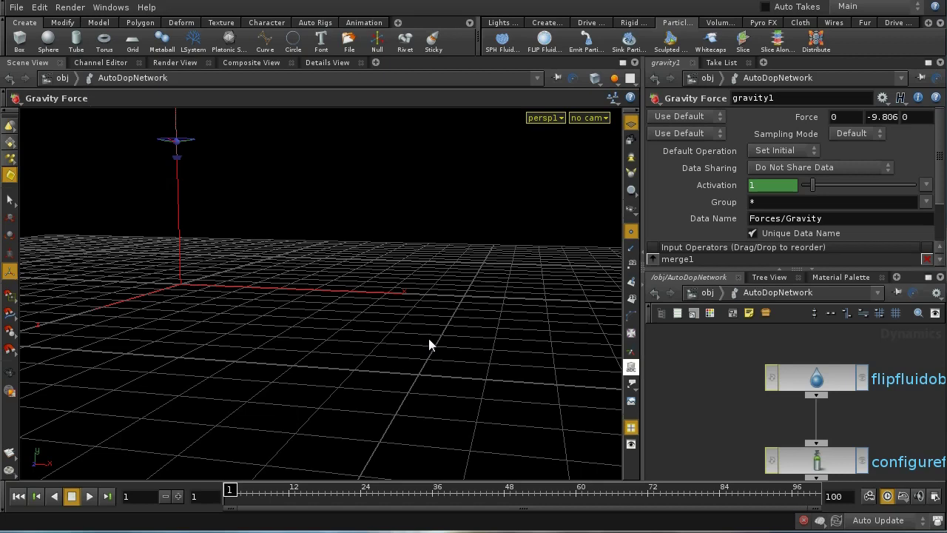
left_click(819, 376)
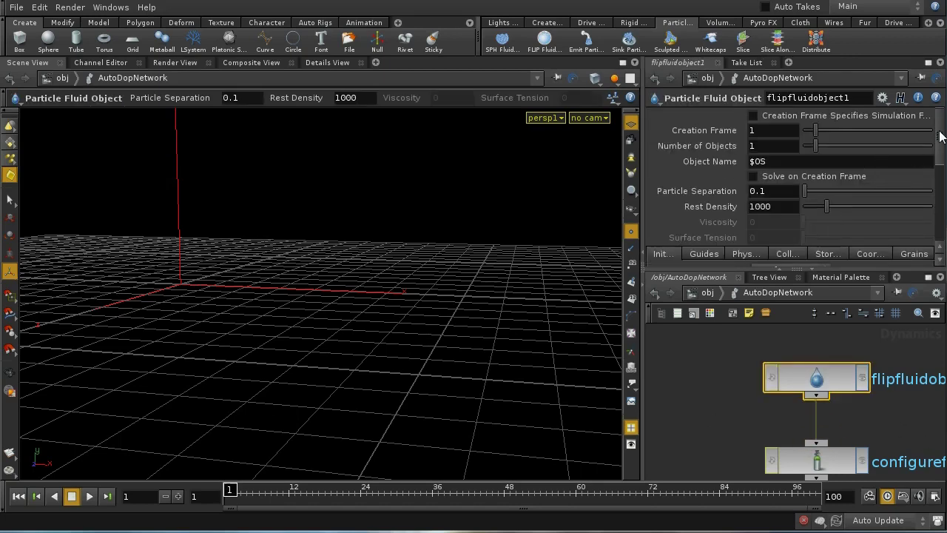
Set the FLIP Input Type to Particle Field and guide Visualization to Particles.
left_click_drag(940, 135, 940, 168)
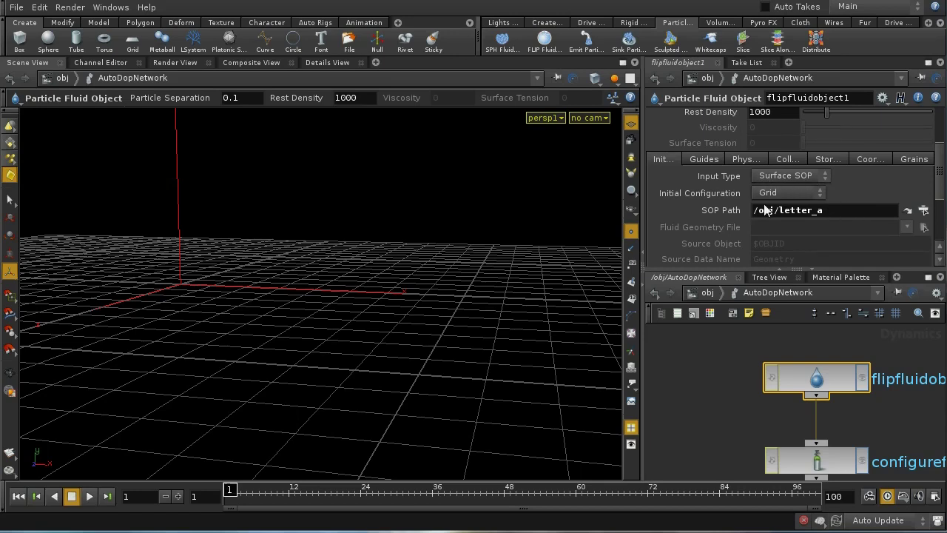
left_click(824, 176)
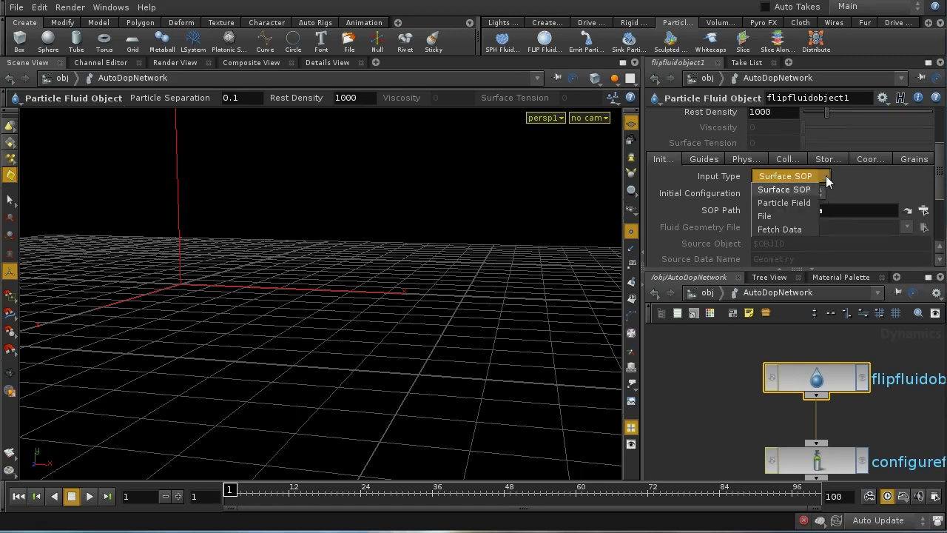
left_click(784, 203)
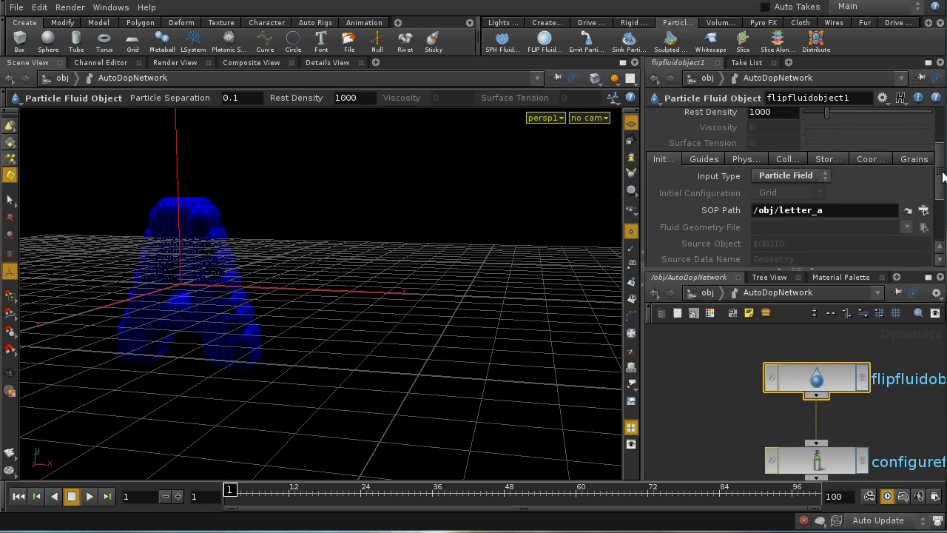
mouse_move(942, 176)
left_mouse_down()
mouse_move(942, 141)
mouse_move(941, 165)
left_mouse_up()
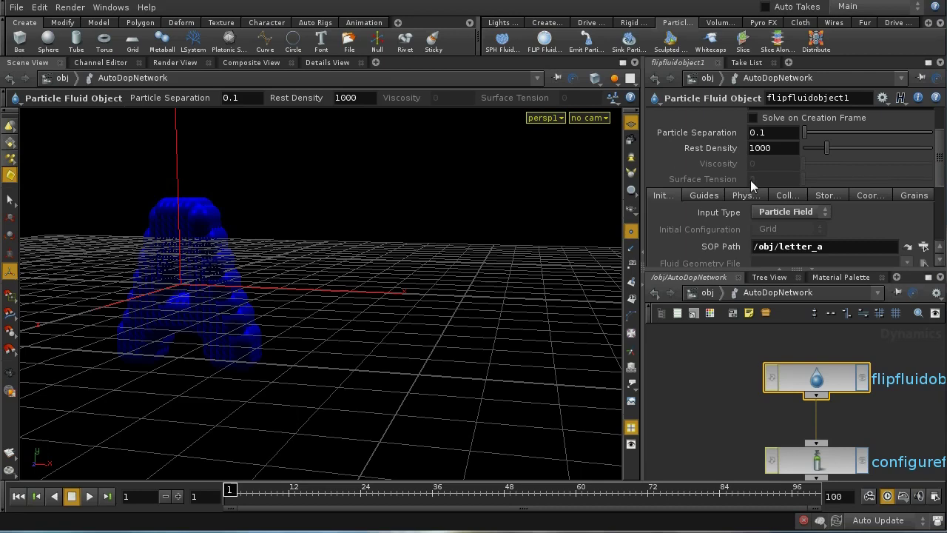
left_click(714, 195)
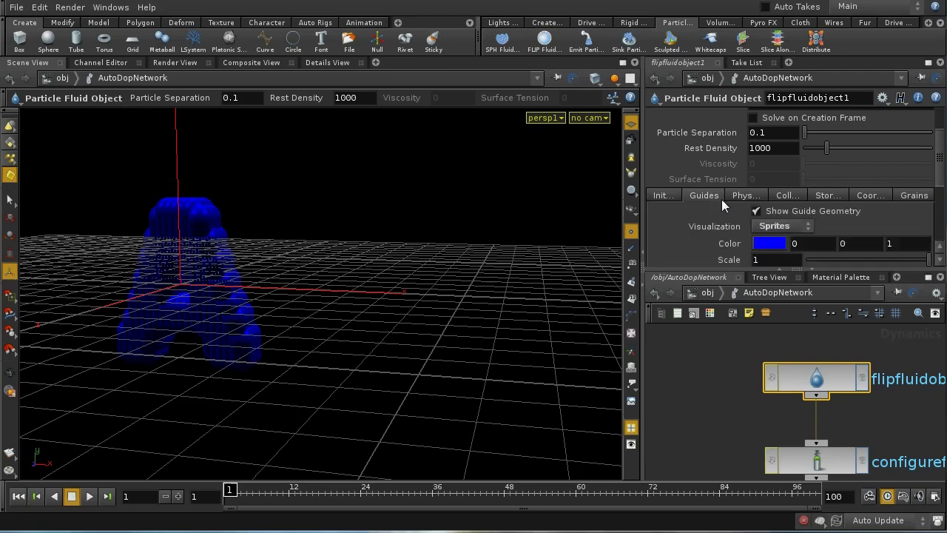
left_click(770, 225)
left_click(762, 280)
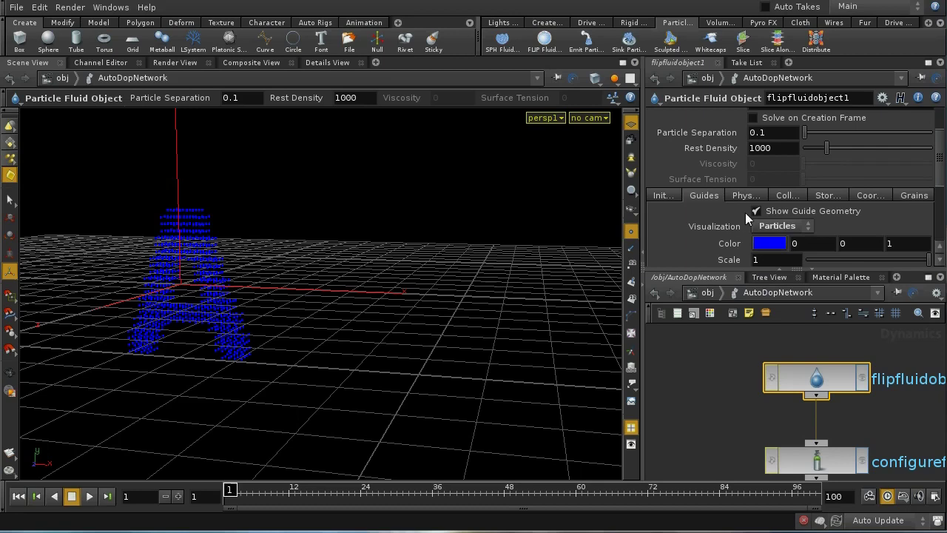
key("u")
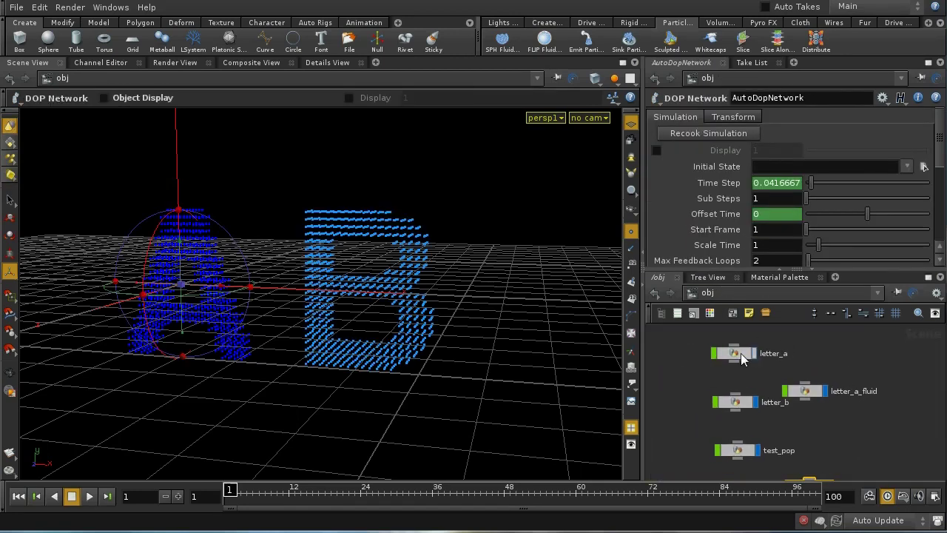
Copy the Point separation parameter from letter_a's pointsfromvolume1 node.
double_click(741, 353)
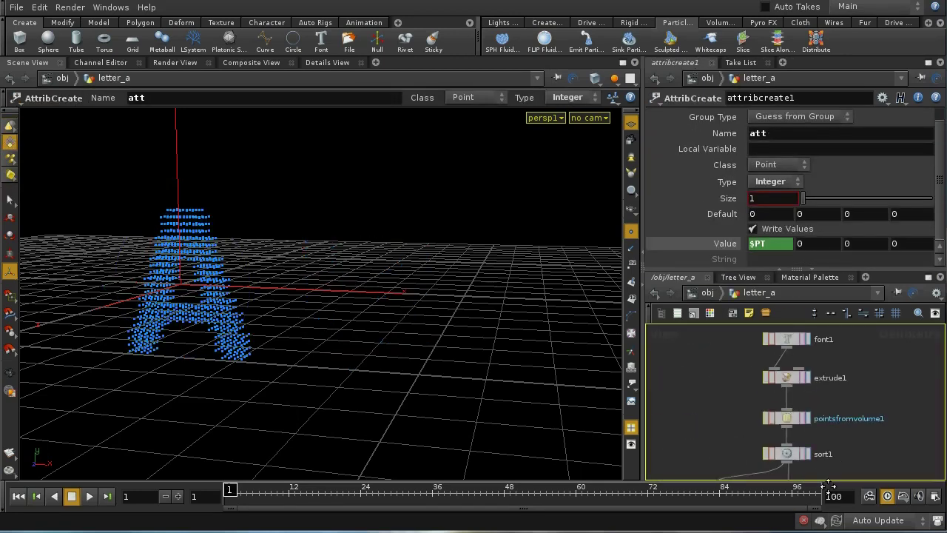
left_click(785, 339)
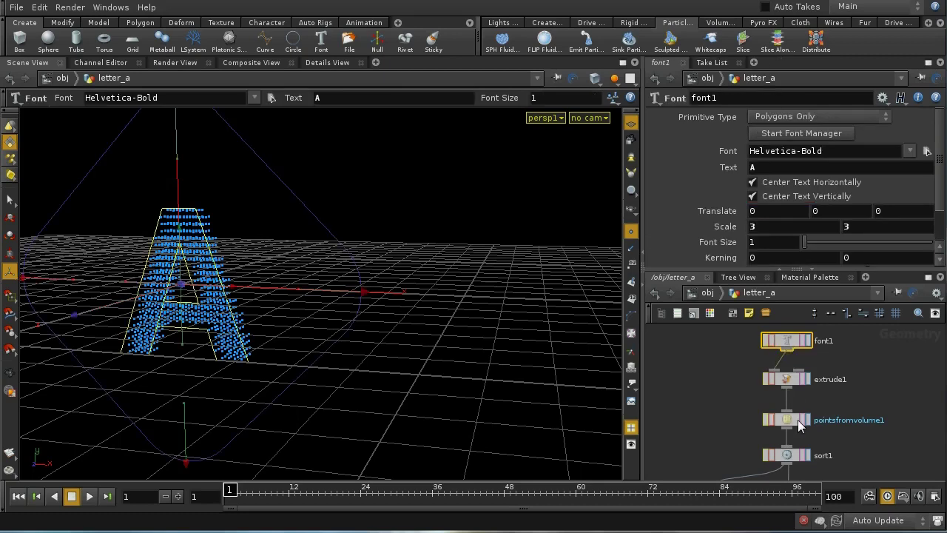
left_click(798, 419)
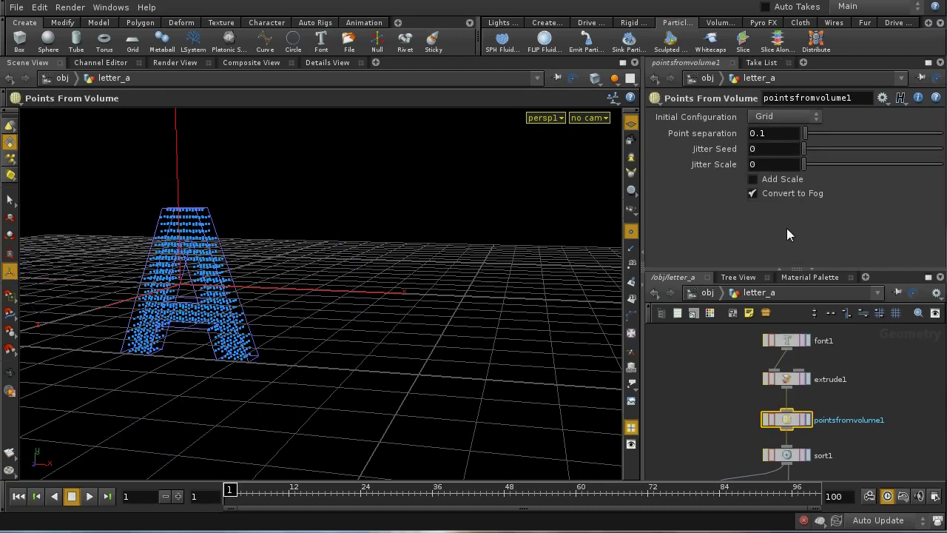
right_click(736, 133)
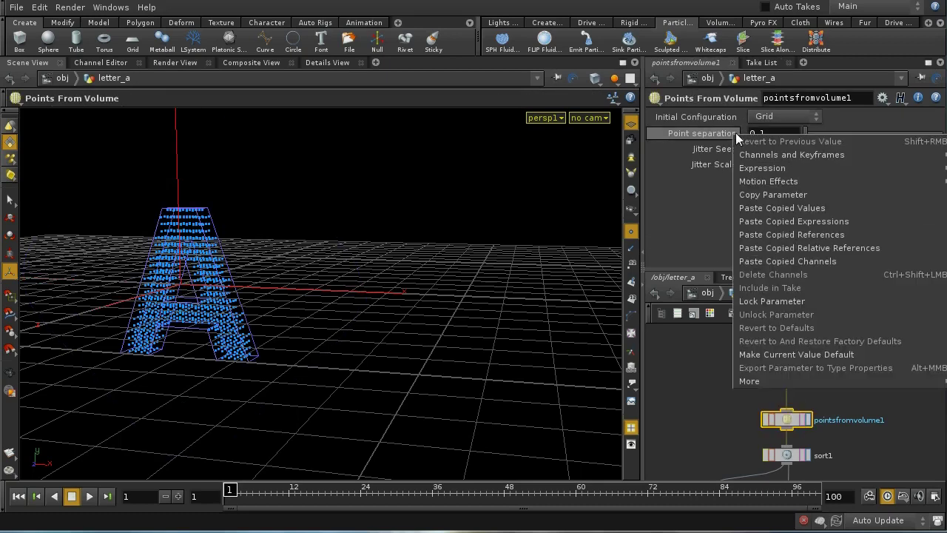
left_click(750, 192)
Paste it as a relative reference into flipfluidobject1's Particle Separation (0.1) and maximize the network pane.
left_click(707, 293)
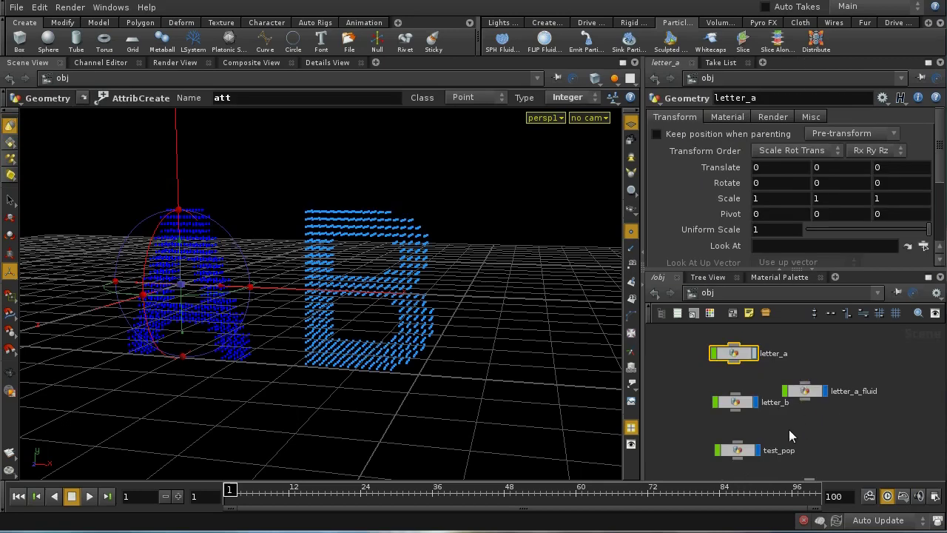
scroll(803, 444, "down", 2)
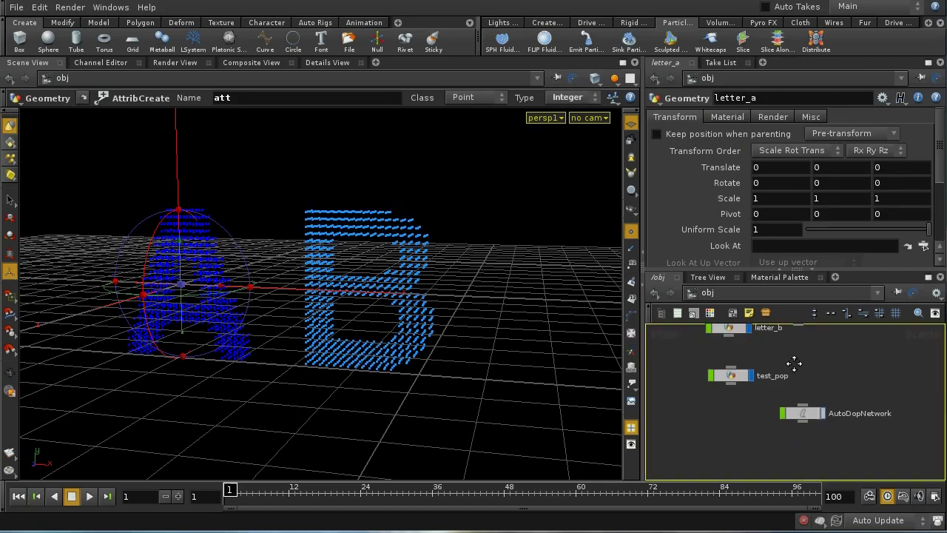
double_click(806, 410)
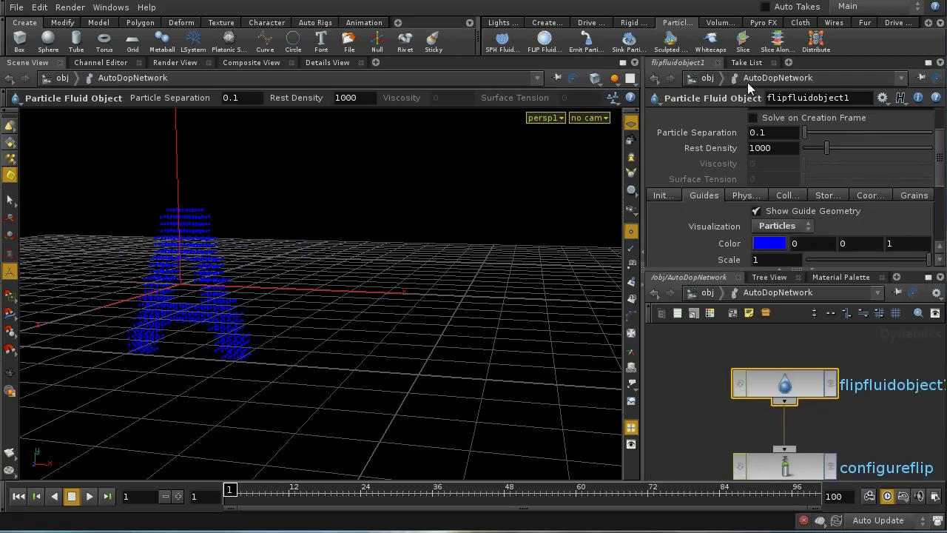
right_click(717, 129)
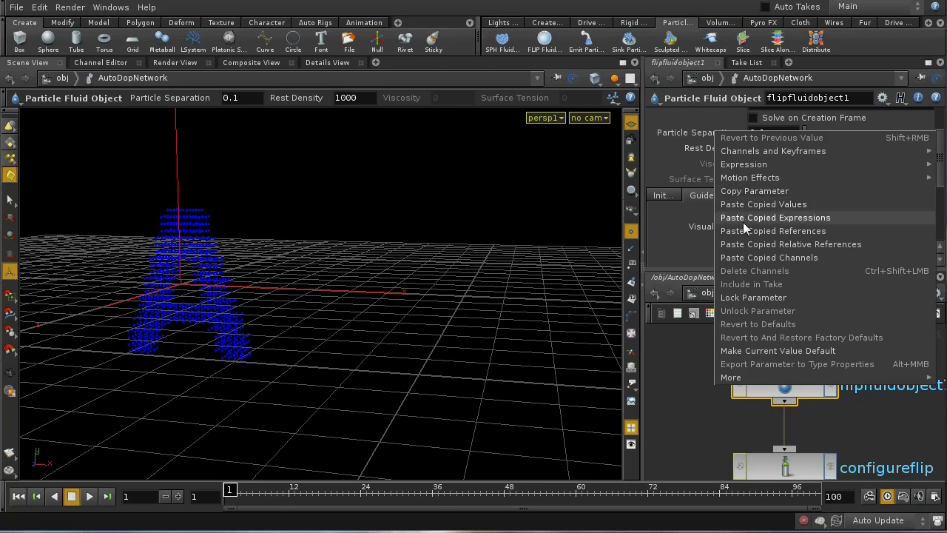
left_click(743, 243)
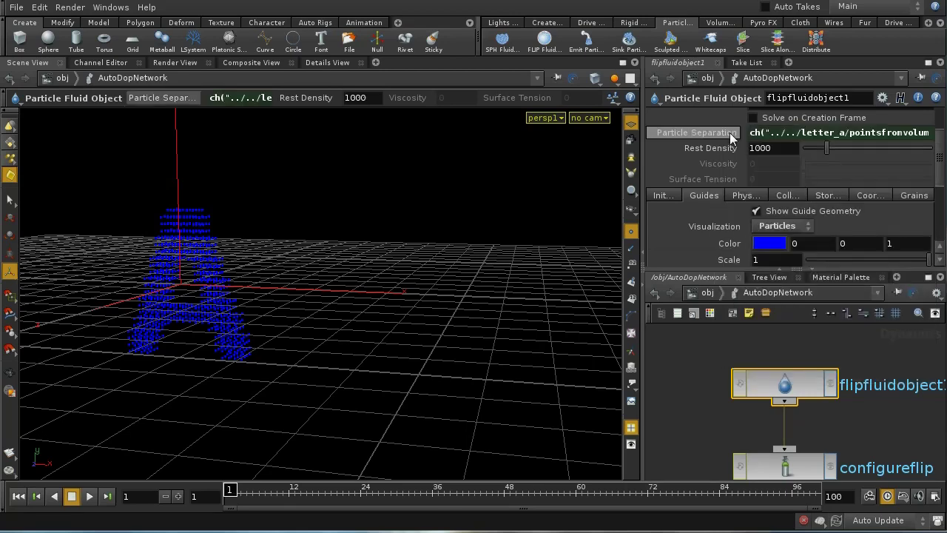
middle_click(696, 133, "ctrl")
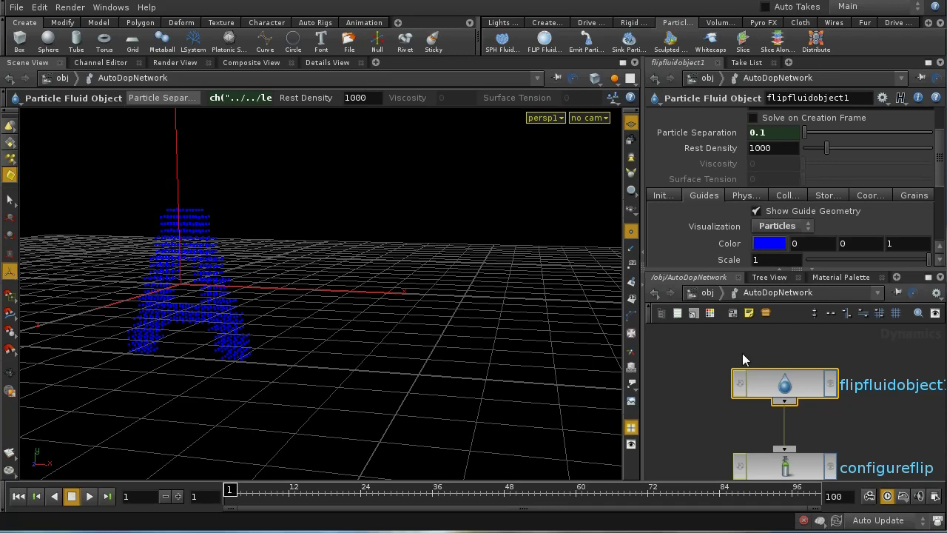
key("h")
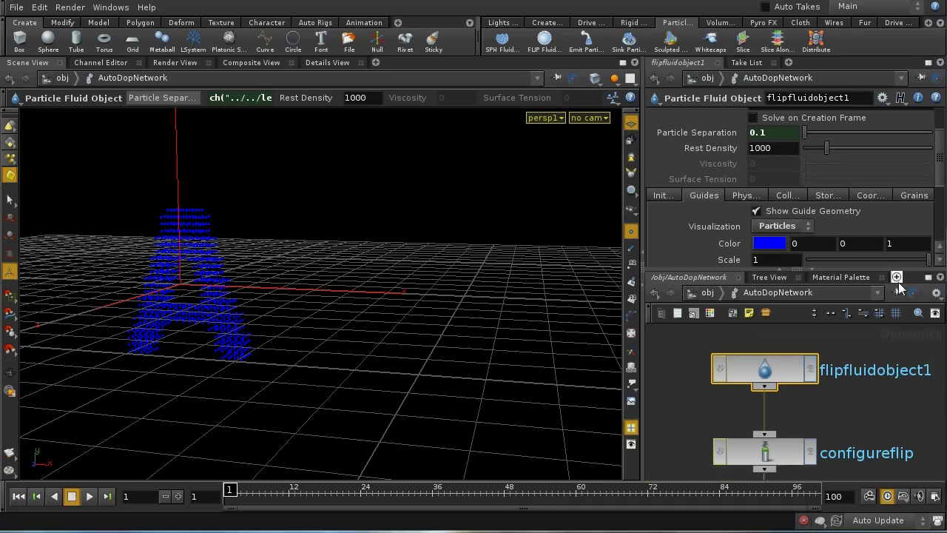
left_click(929, 278)
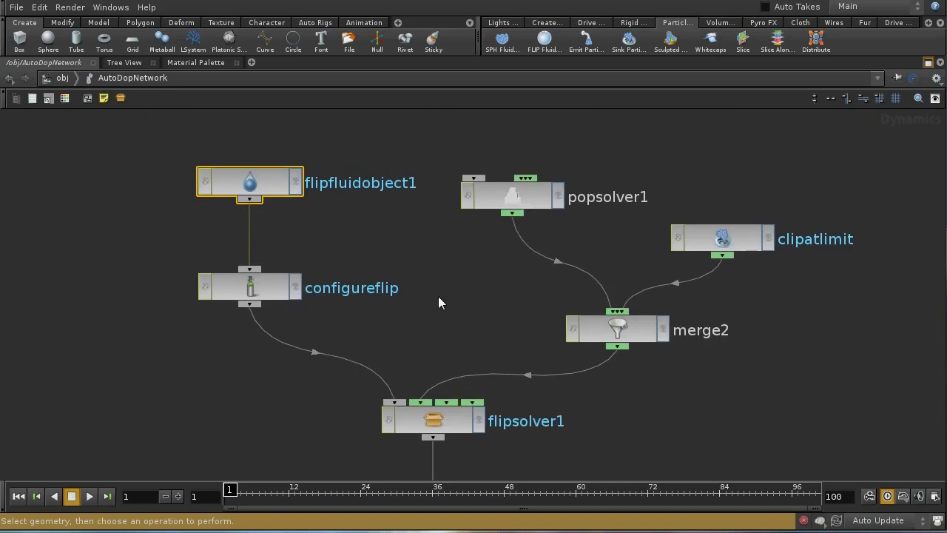
Bypass gravity1 and bring flipfluidobject1, configureflip and popsolver1 back into view.
middle_click_drag(442, 334, 433, 163)
middle_click_drag(458, 442, 471, 375)
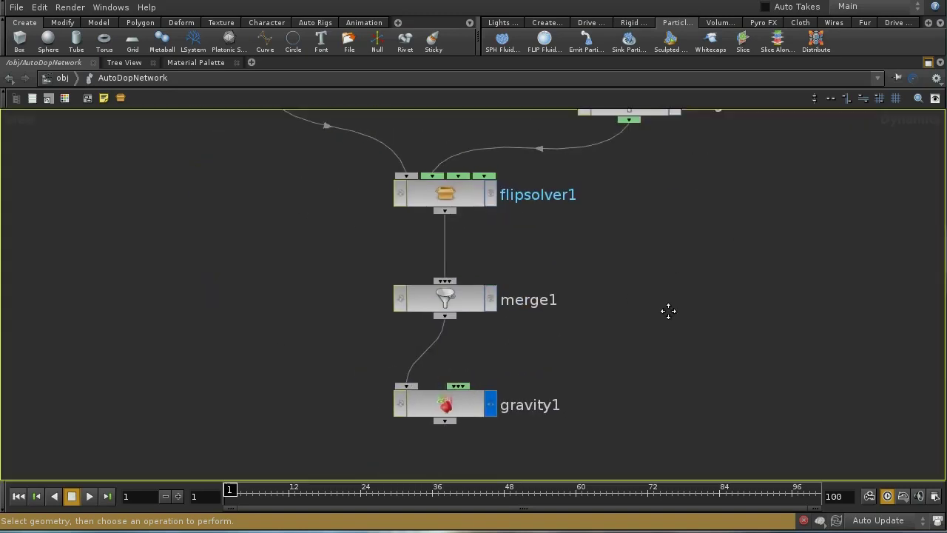
middle_click_drag(668, 313, 689, 395)
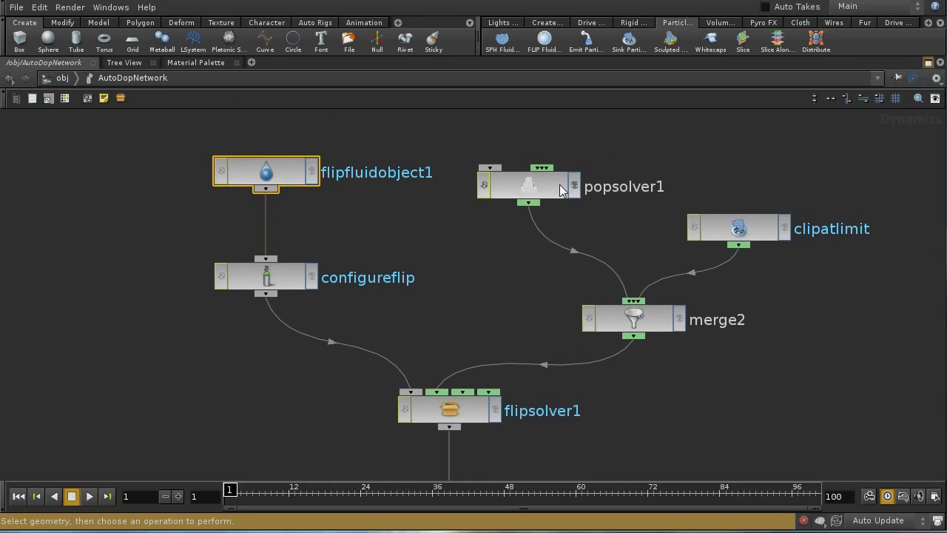
middle_click_drag(681, 435, 544, 400)
left_click(426, 406)
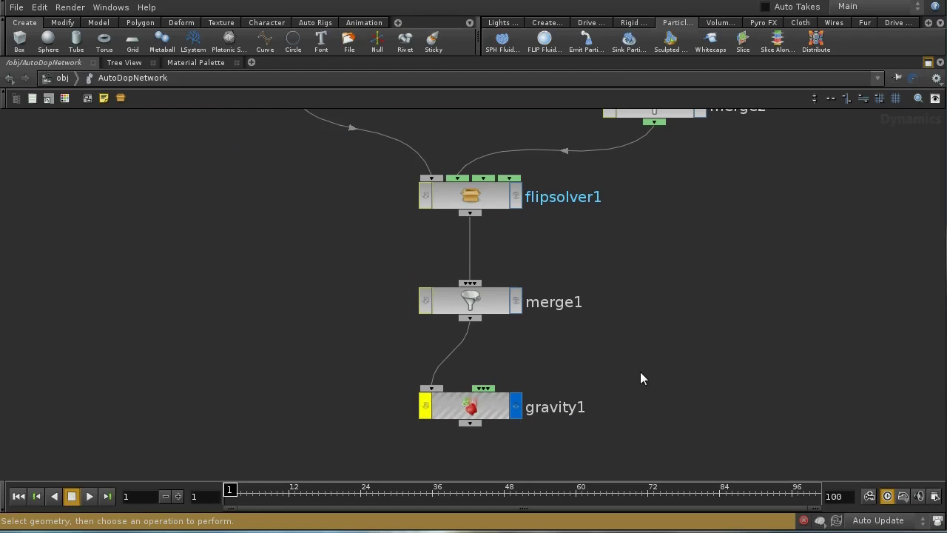
middle_click_drag(640, 376, 635, 409)
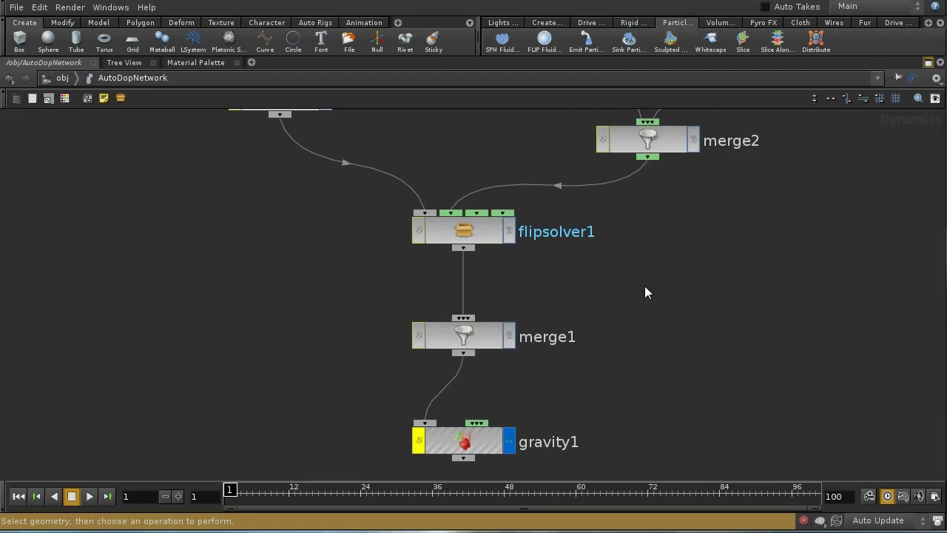
middle_click_drag(644, 292, 662, 406)
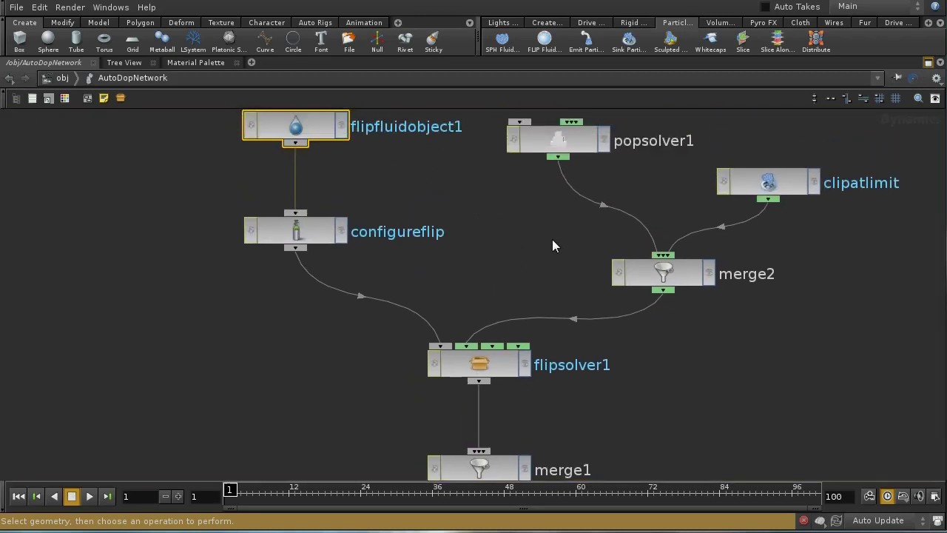
middle_click_drag(493, 249, 497, 287)
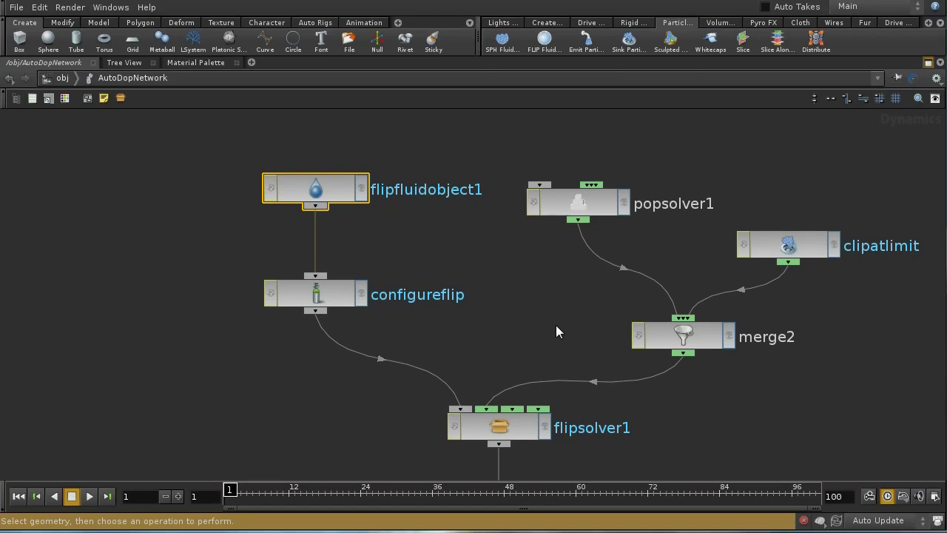
middle_click_drag(529, 263, 534, 293)
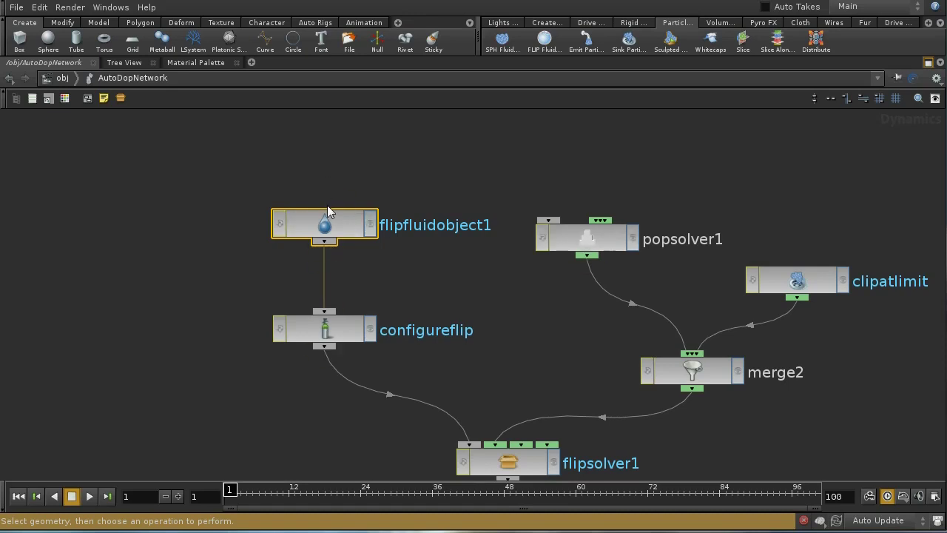
Inside popsolver1, review property1's expression and attractor1 pulling toward /obj/letter_b at Scale 6.
double_click(597, 245)
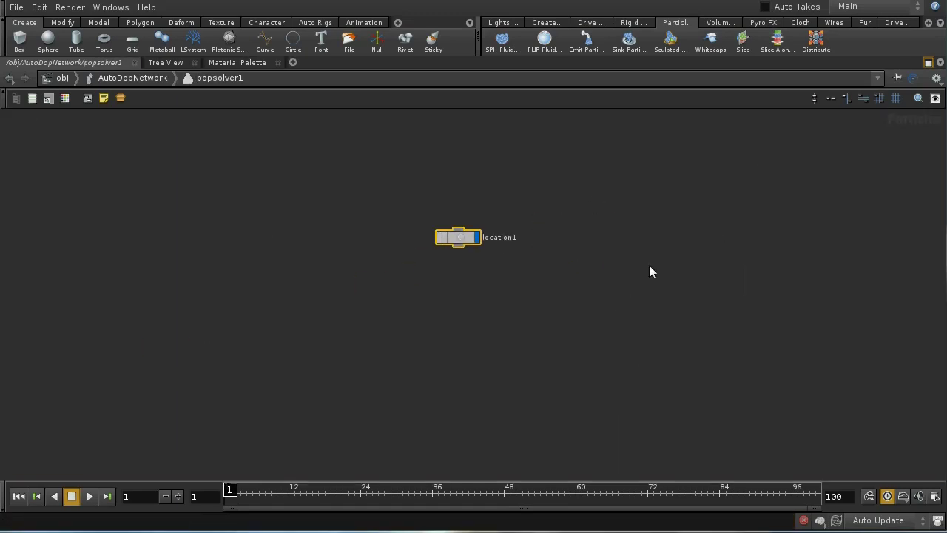
scroll(567, 323, "up", 3)
middle_click_drag(560, 268, 587, 363)
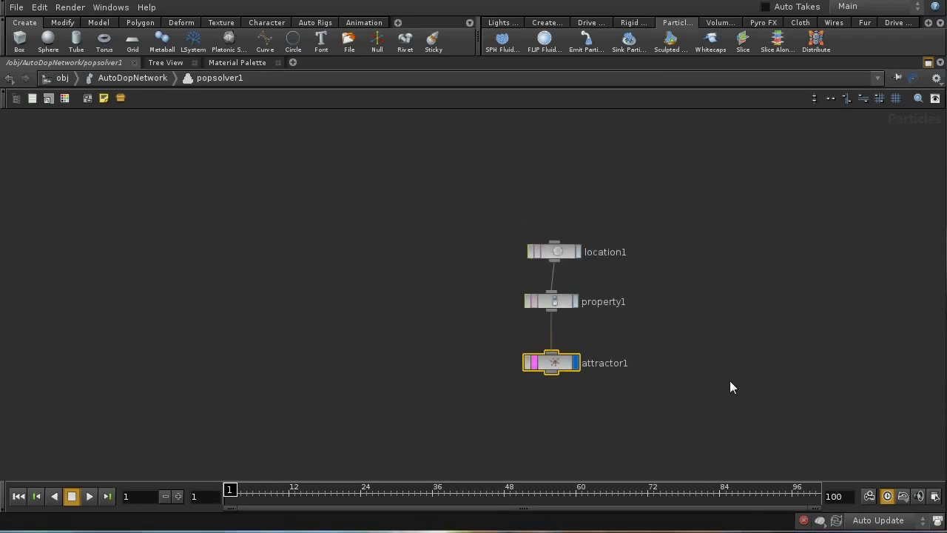
left_click(568, 301)
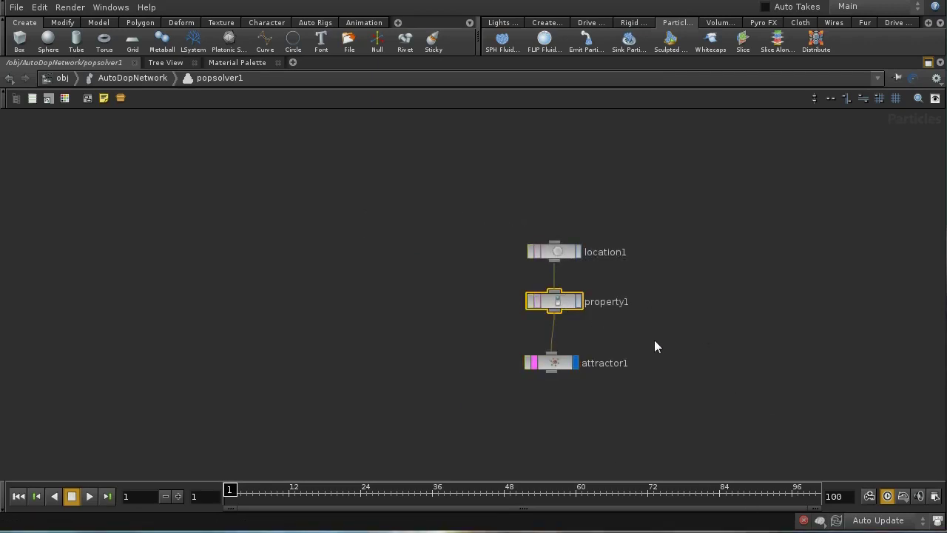
key("p")
left_click(559, 362)
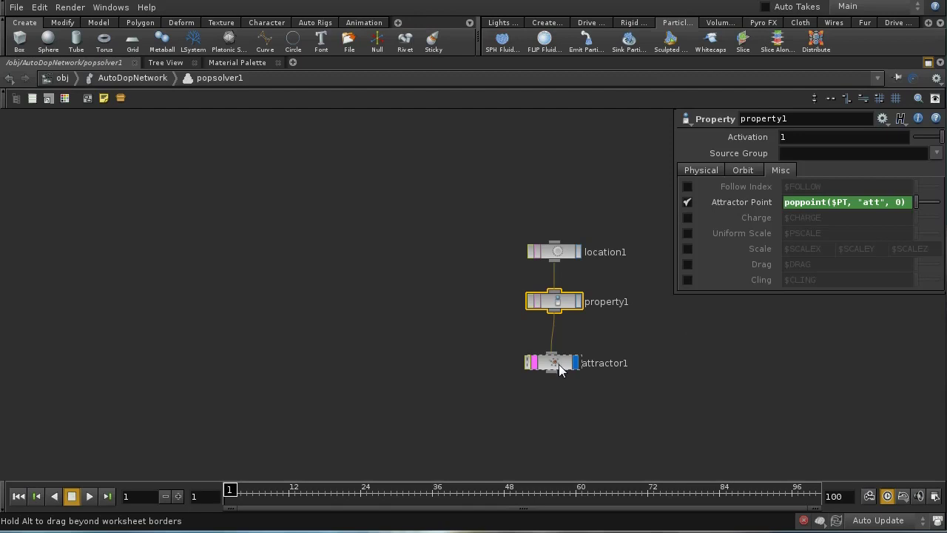
left_click(565, 302)
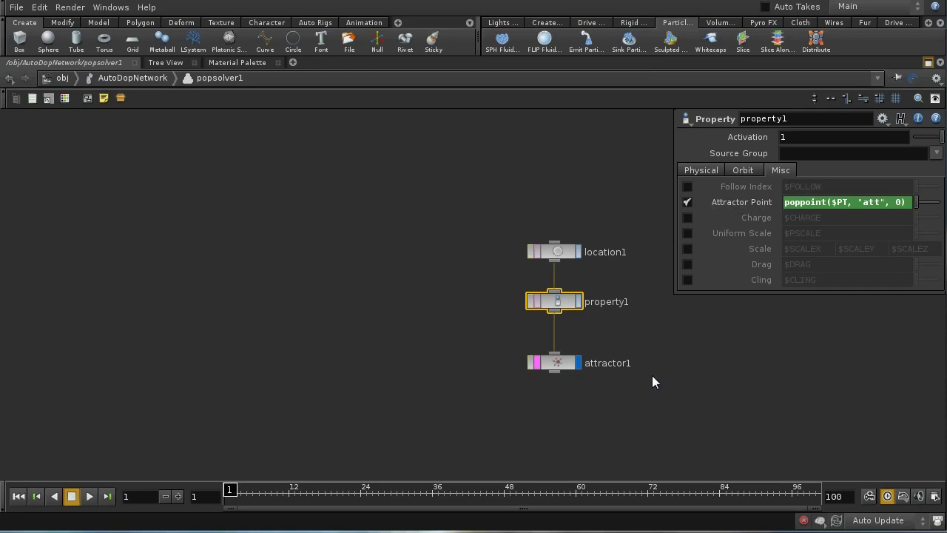
left_click(569, 360)
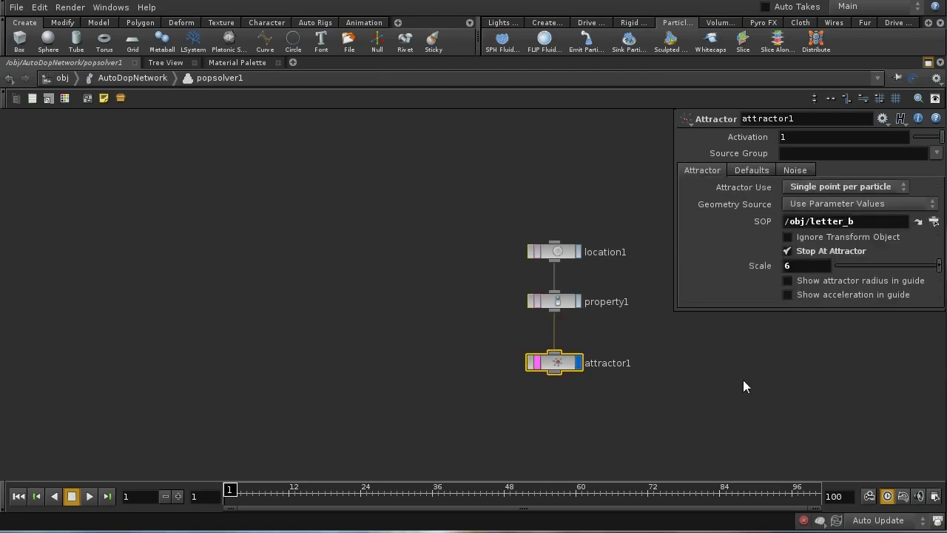
key("p")
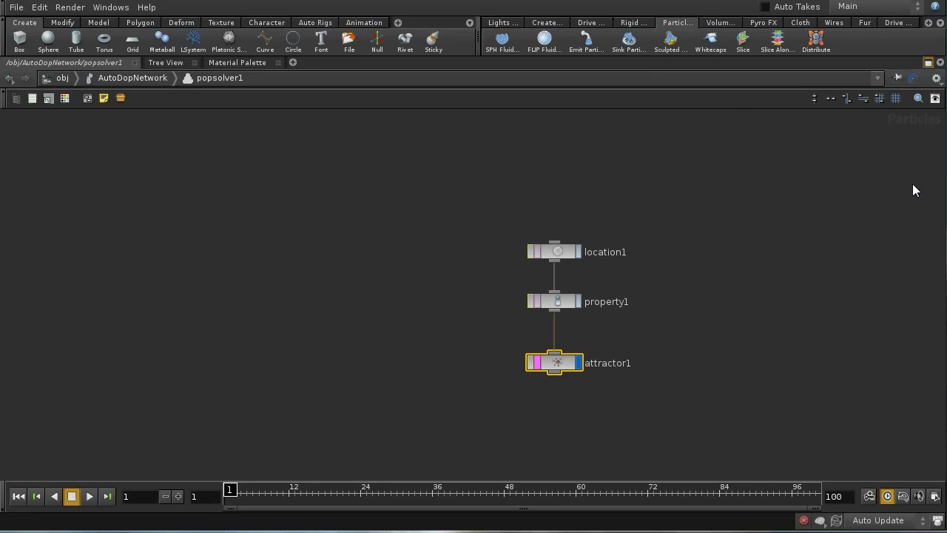
Restore the viewport layout and play the simulation to watch particles attract.
left_click(928, 64)
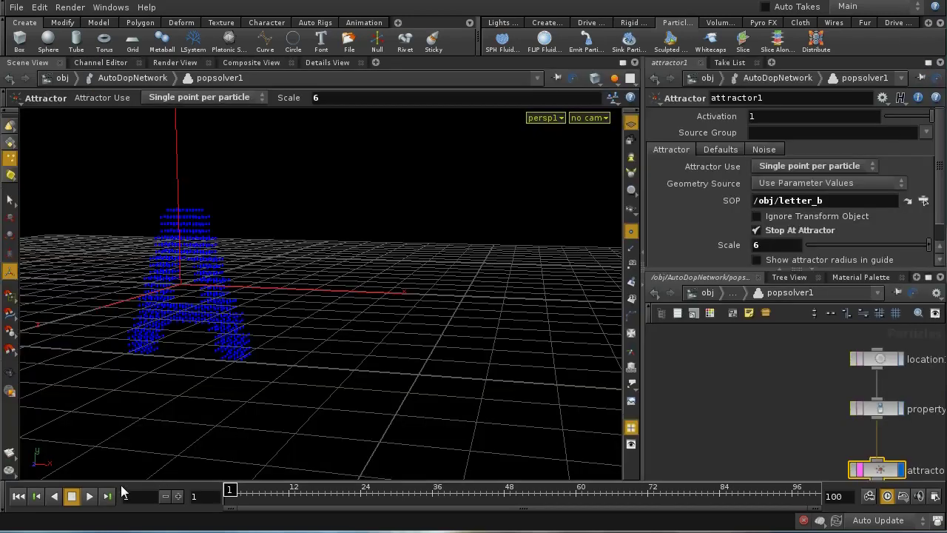
left_click(89, 499)
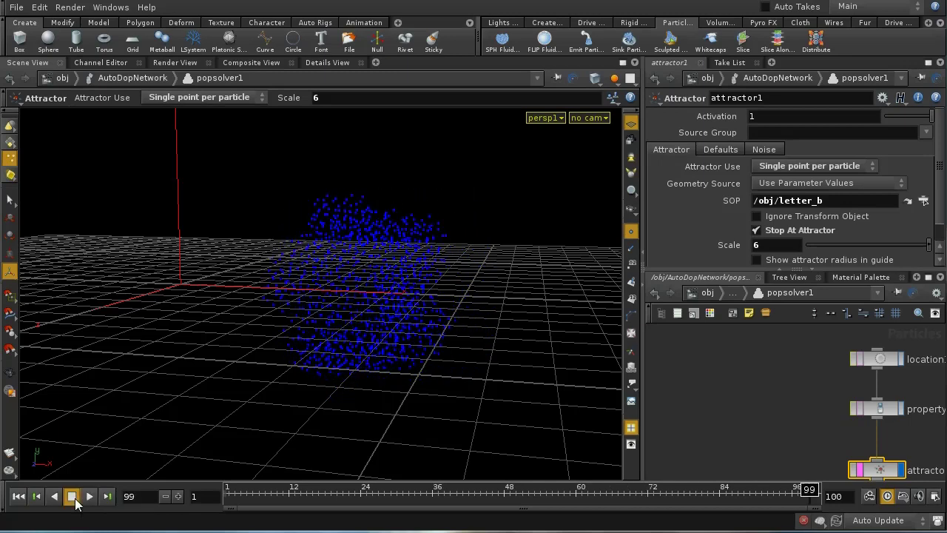
left_click(76, 502)
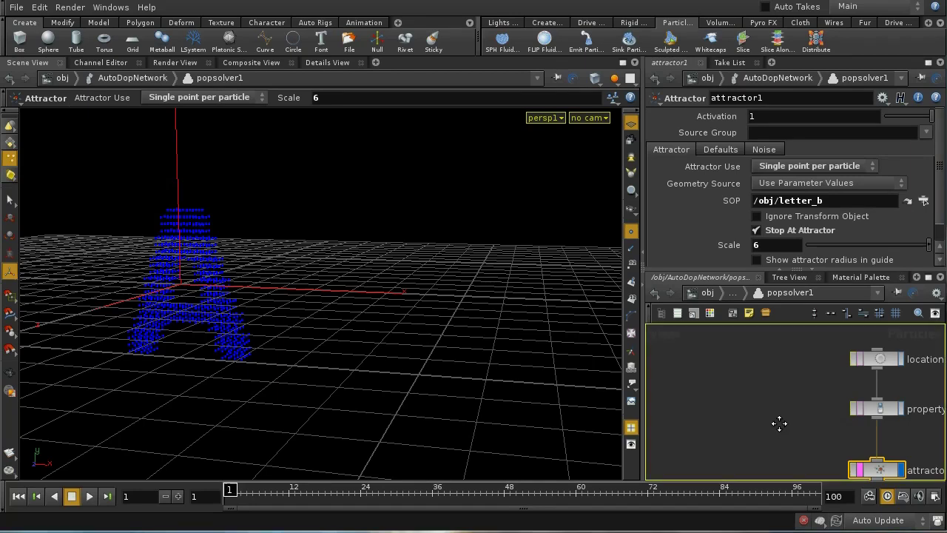
middle_click_drag(778, 422, 756, 365)
In AutoDopNetwork, add a Drag Force node drag1 below gravity1 with its display flag on.
left_click(733, 292)
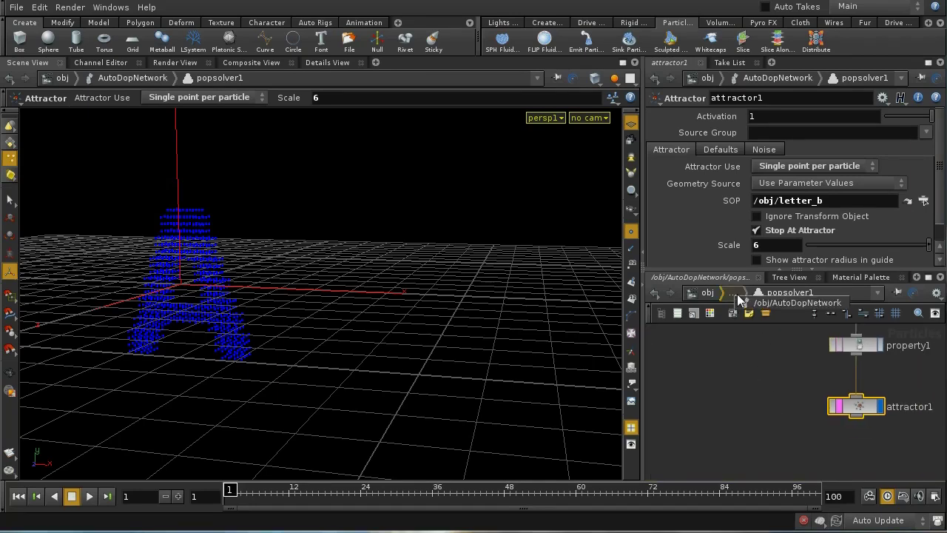
left_click(773, 304)
middle_click_drag(853, 360, 804, 402)
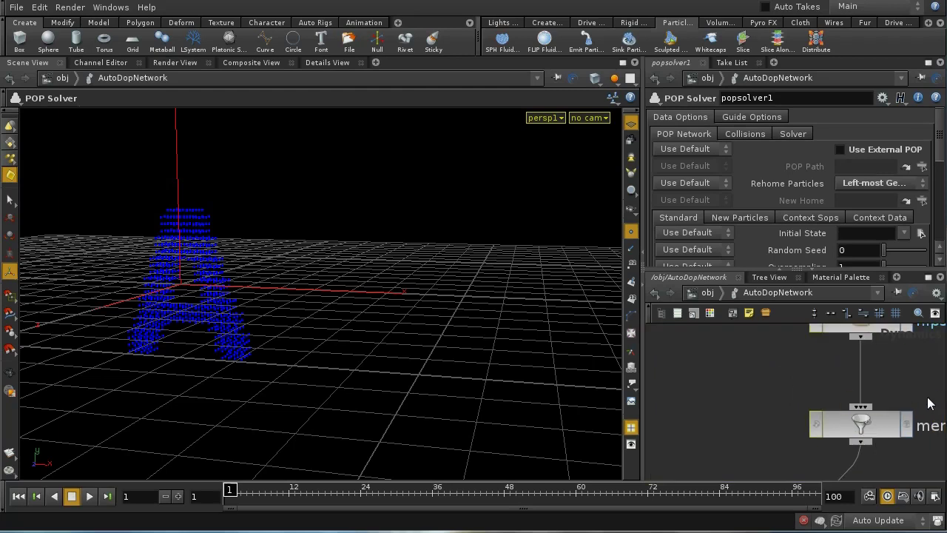
middle_click_drag(922, 383, 816, 358)
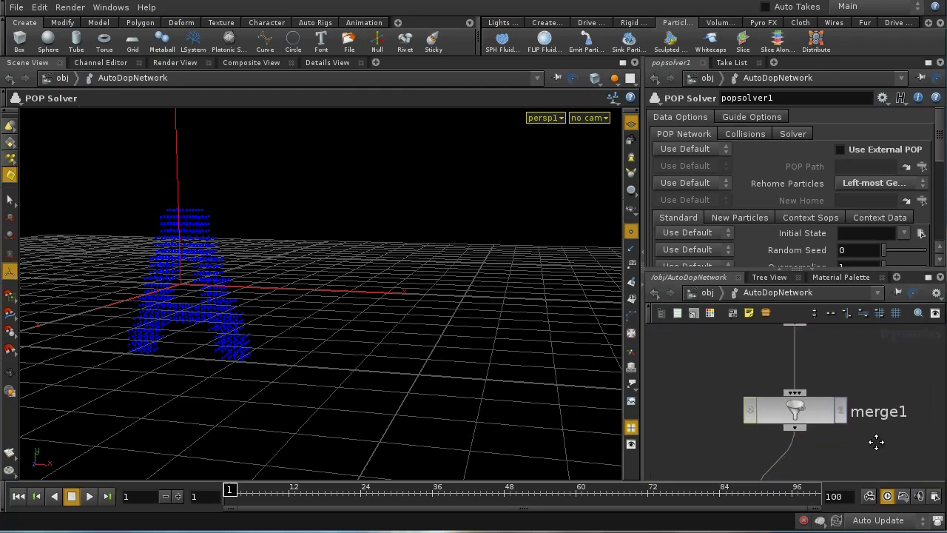
middle_click_drag(881, 440, 899, 333)
key("Tab")
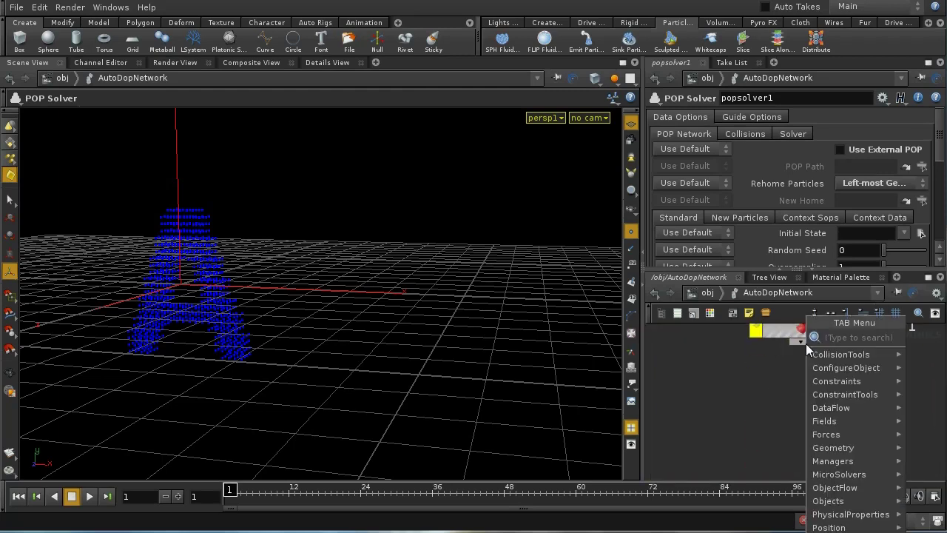
type("drag force")
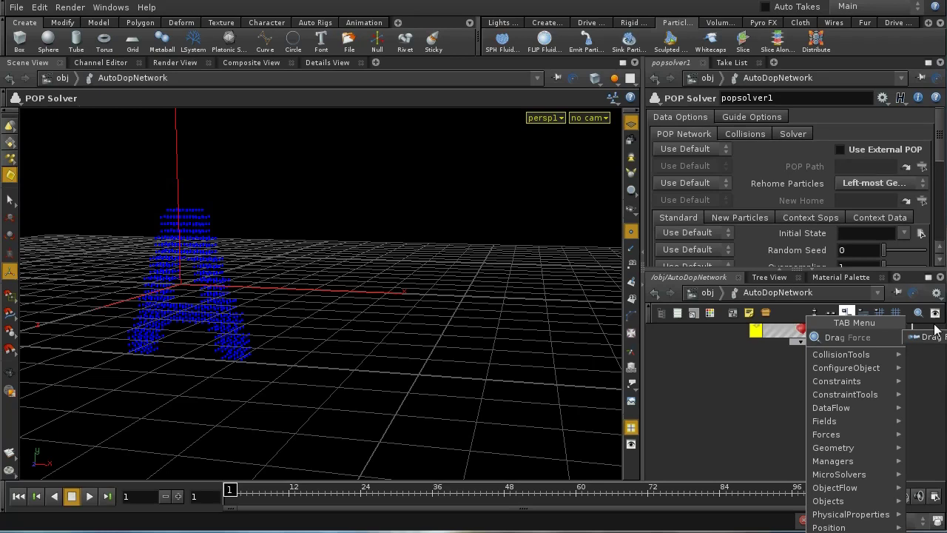
left_click(934, 338)
left_click(801, 398)
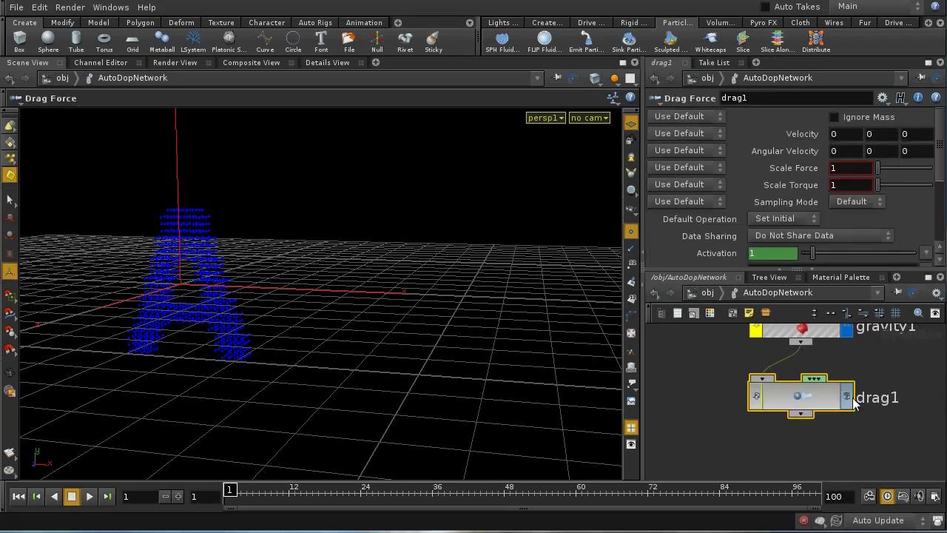
left_click(847, 404)
left_click_drag(818, 397, 818, 409)
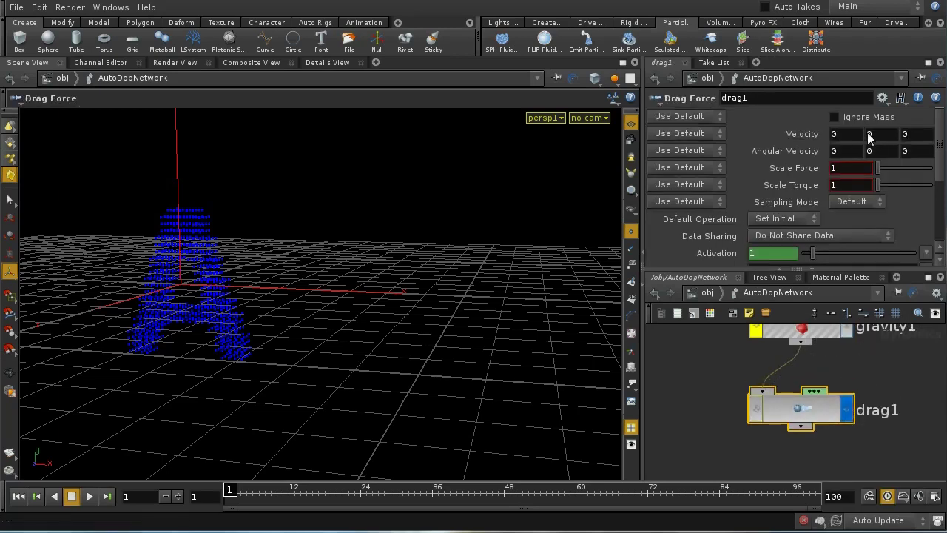
Enable Ignore Mass on drag1 and play the simulation to test the drag.
left_click(837, 117)
left_click(89, 496)
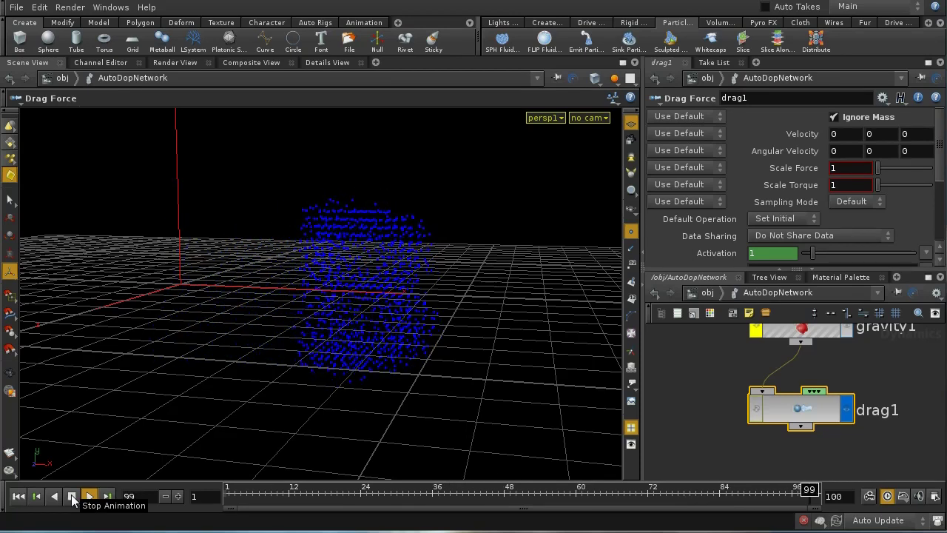
left_click(72, 497)
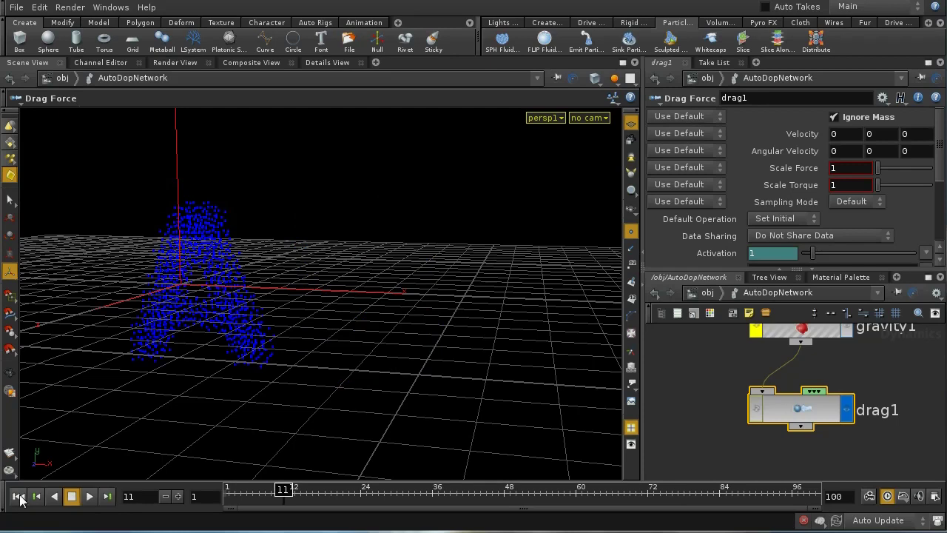
scroll(899, 370, "up", 5)
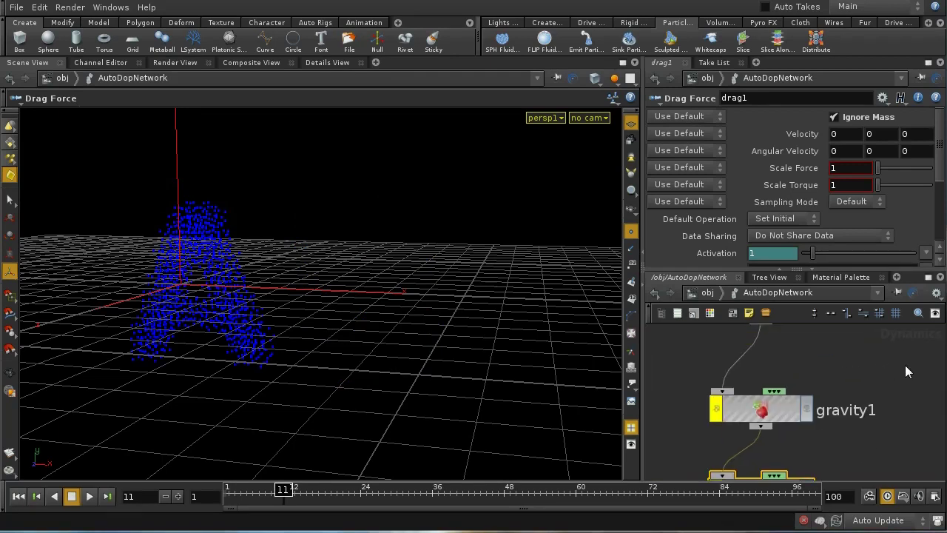
scroll(861, 394, "up", 3)
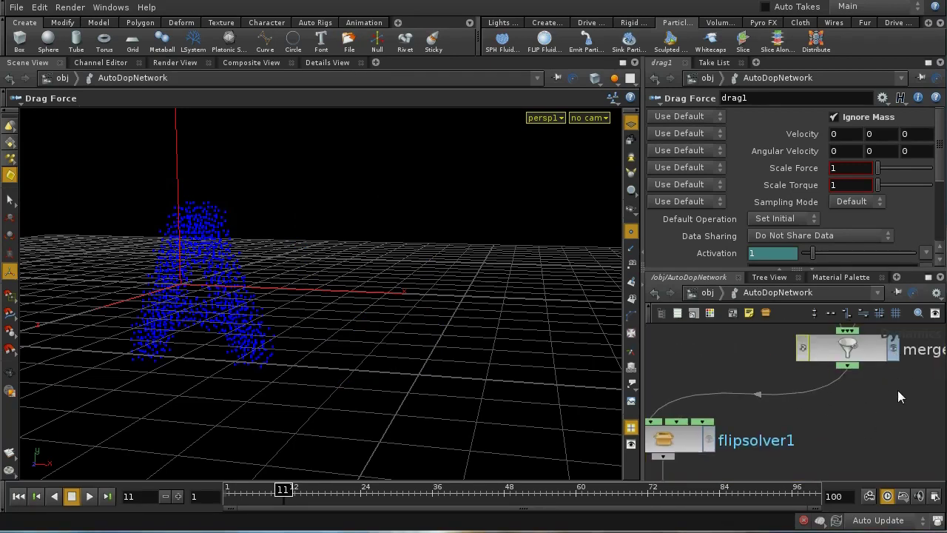
scroll(910, 370, "up", 4)
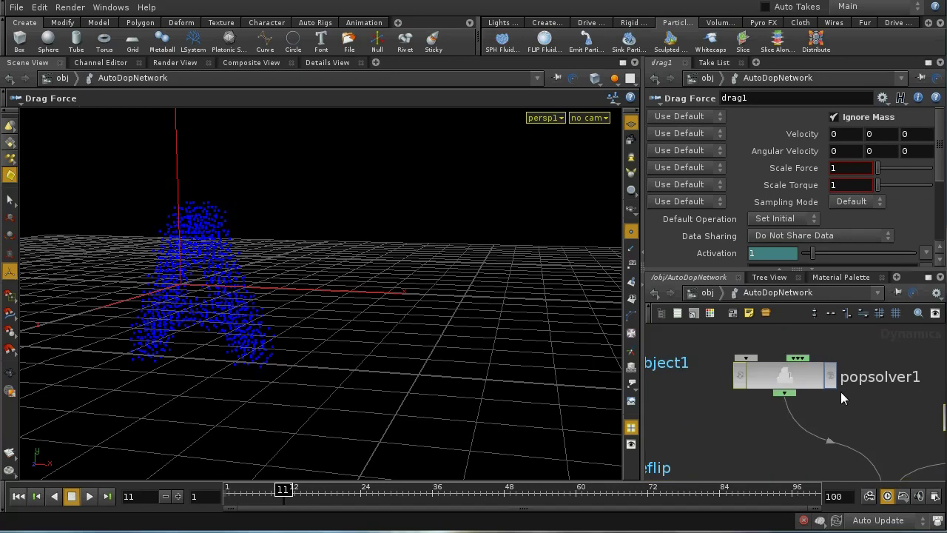
double_click(803, 374)
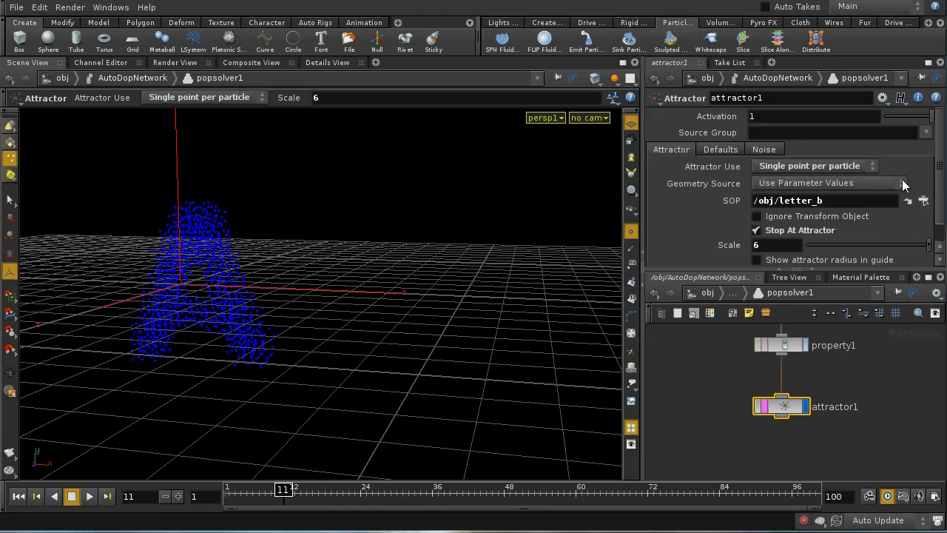
Set the attractor Scale to 10.5 and make it ignore charge and mass.
scroll(790, 229, "down", 1)
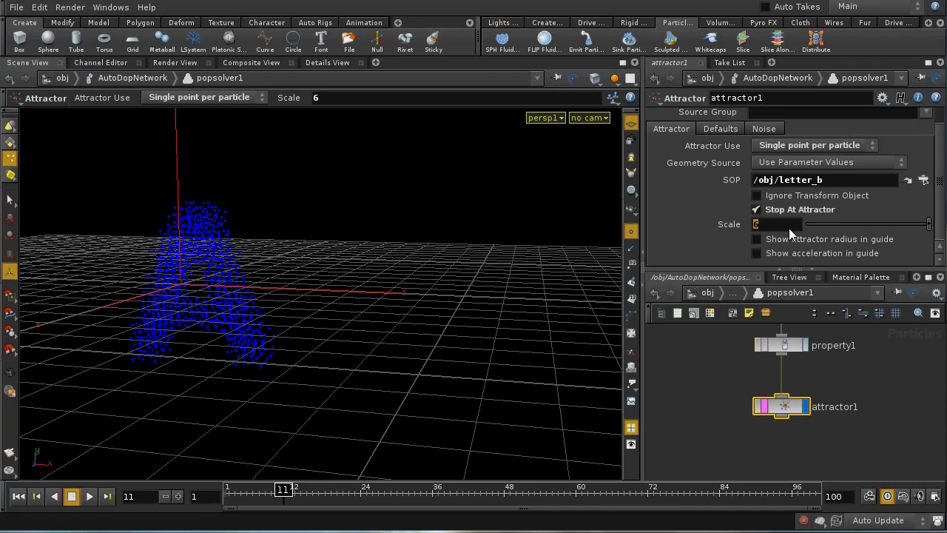
type("10.5")
key("Return")
left_click(722, 129)
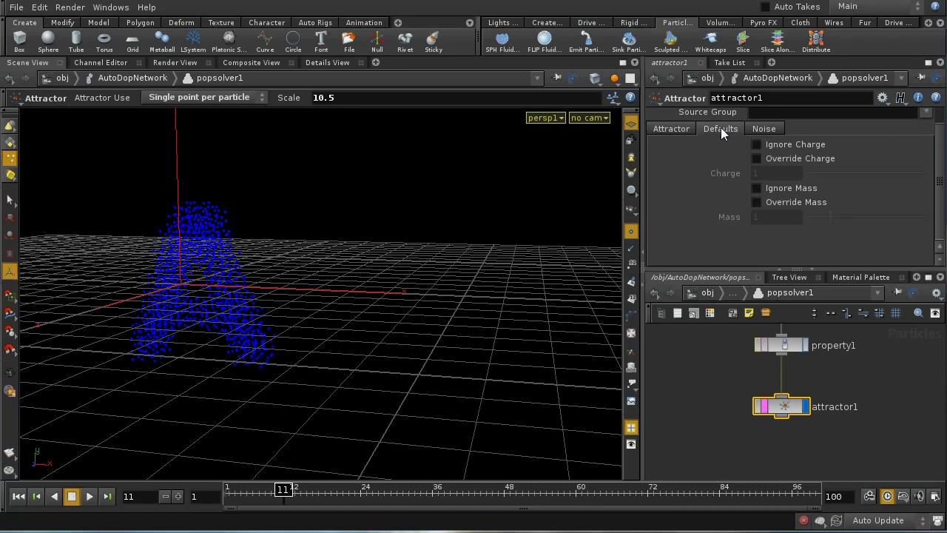
left_click(763, 147)
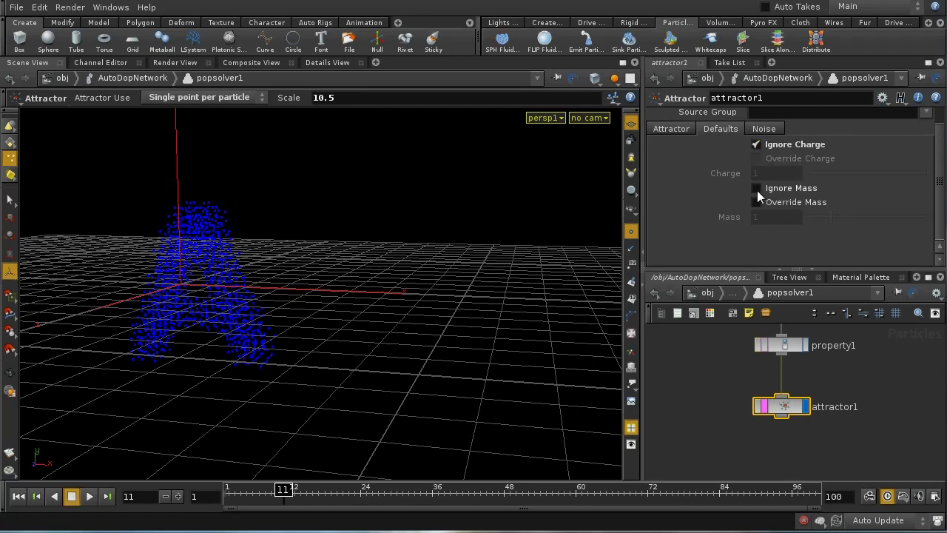
left_click(757, 190)
Replay the particle simulation from frame 1 twice, then go up to AutoDopNetwork.
left_click(18, 496)
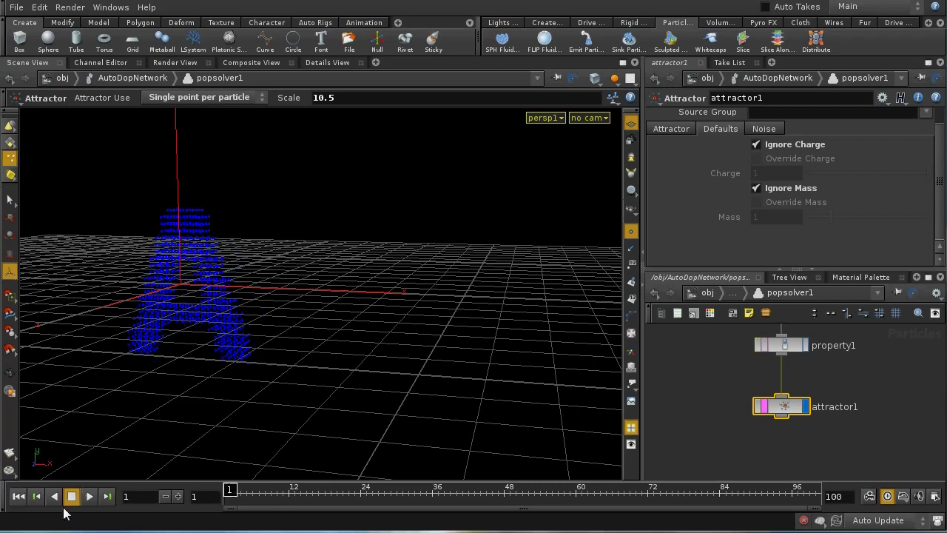
left_click(88, 497)
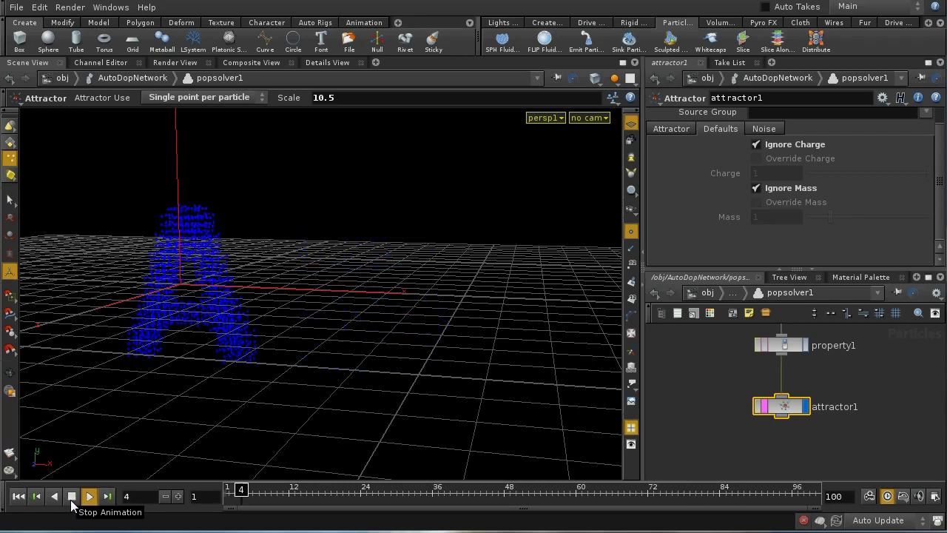
left_click(72, 497)
left_click(19, 496)
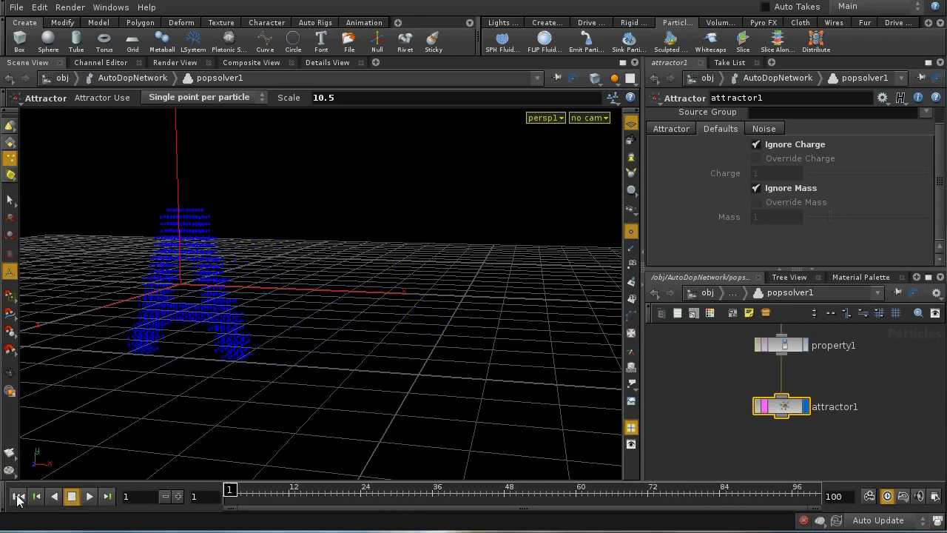
left_click(89, 496)
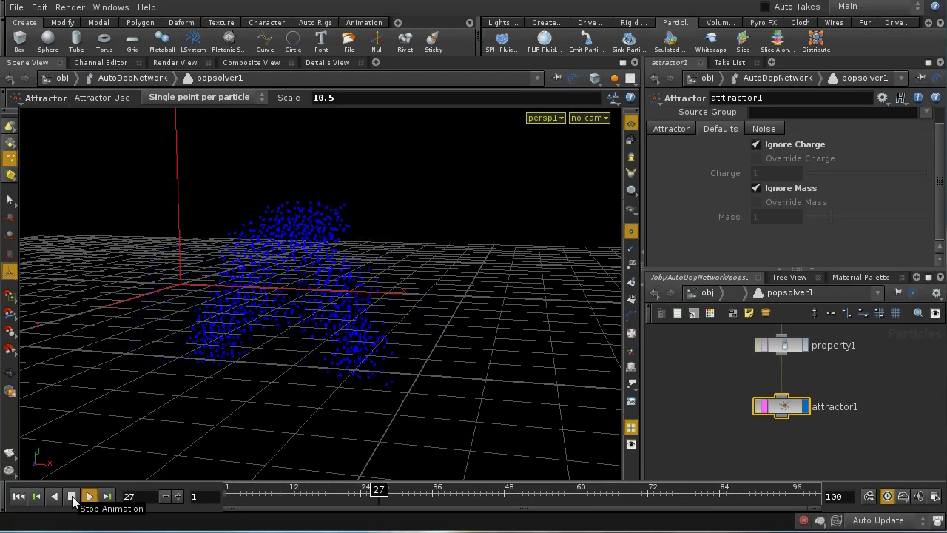
left_click(71, 497)
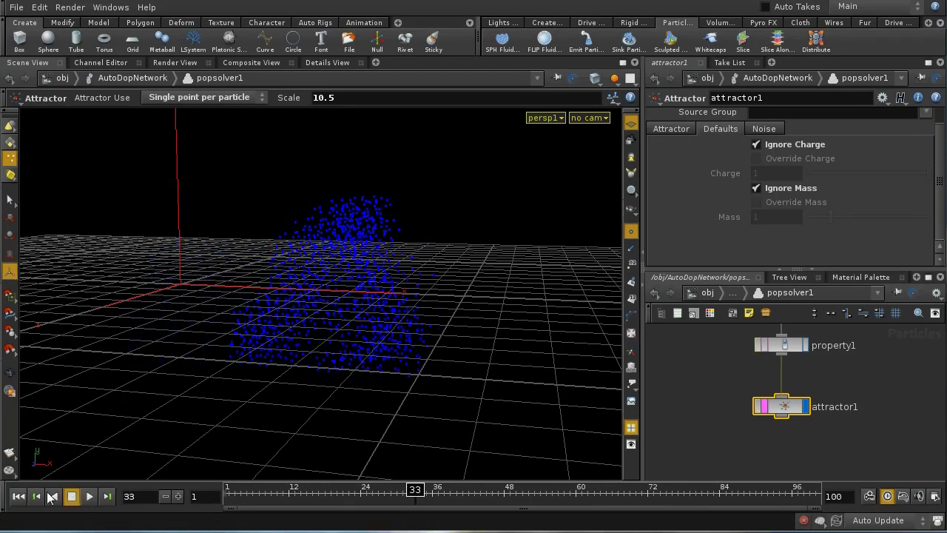
left_click(18, 497)
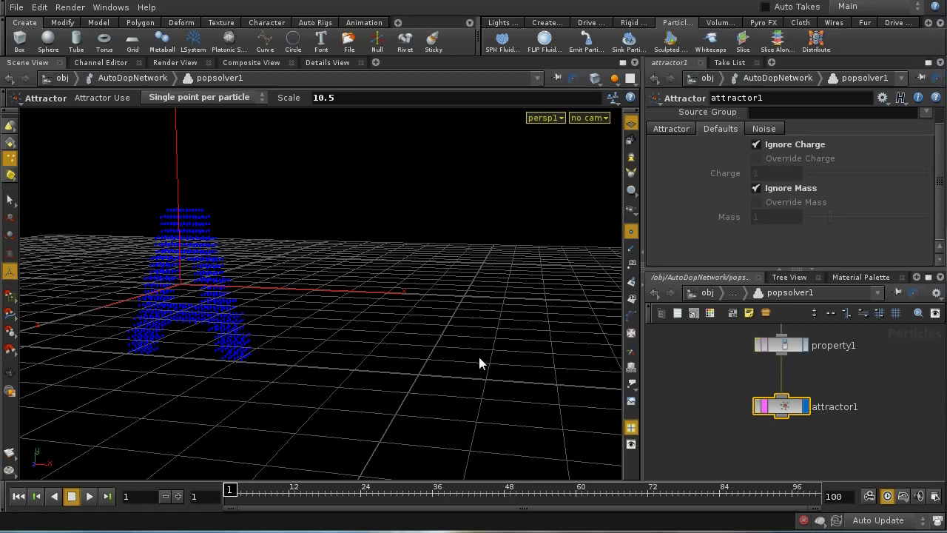
left_click(733, 292)
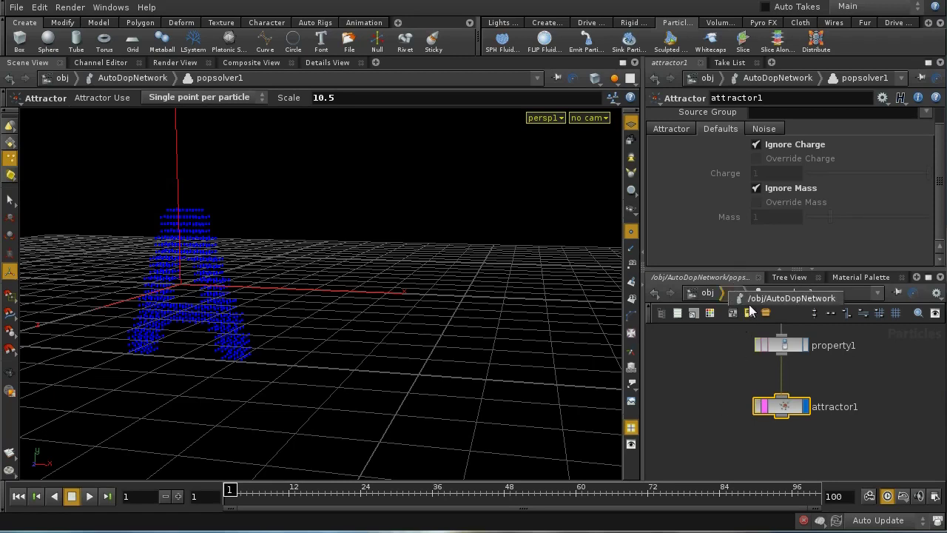
left_click(773, 299)
At object level, place letter_a_fluid beside letter_a and letter_b.
key("u")
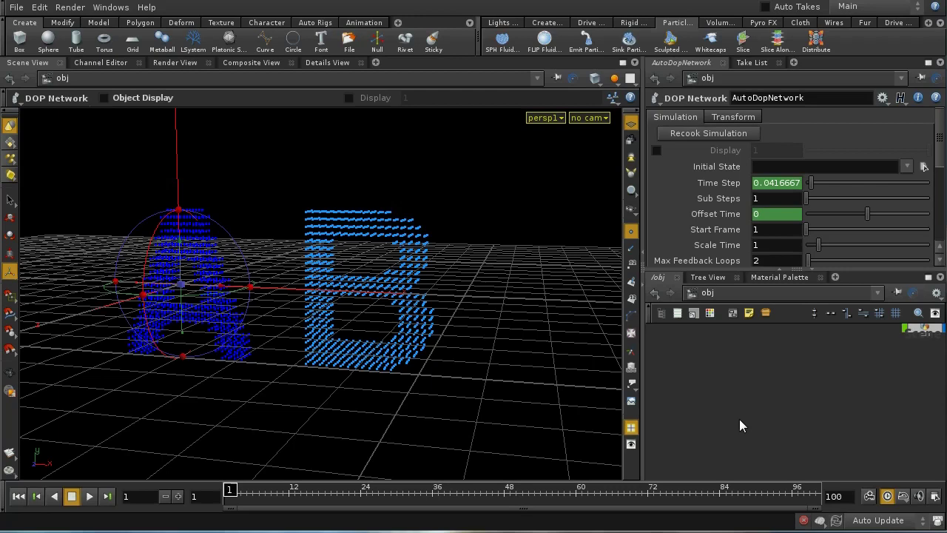
middle_click_drag(897, 407, 809, 407)
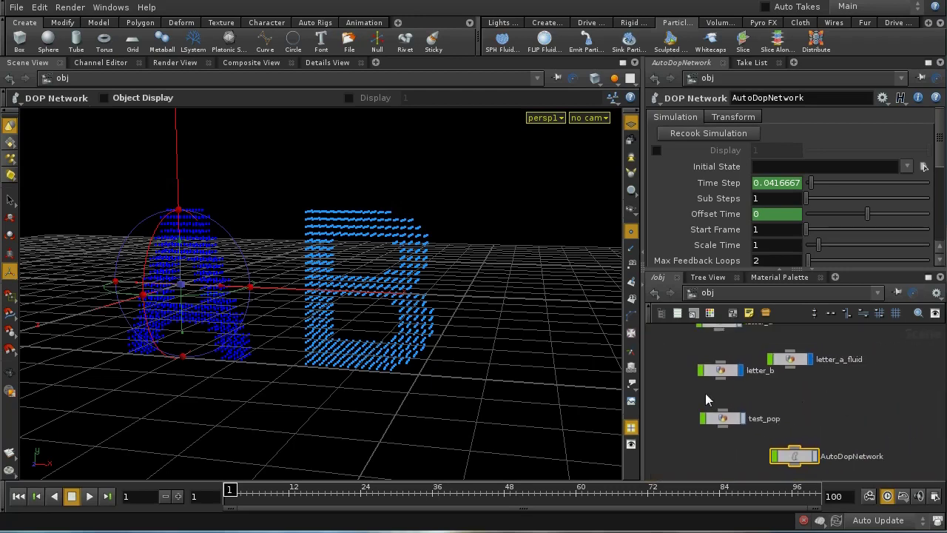
scroll(817, 405, "up", 2)
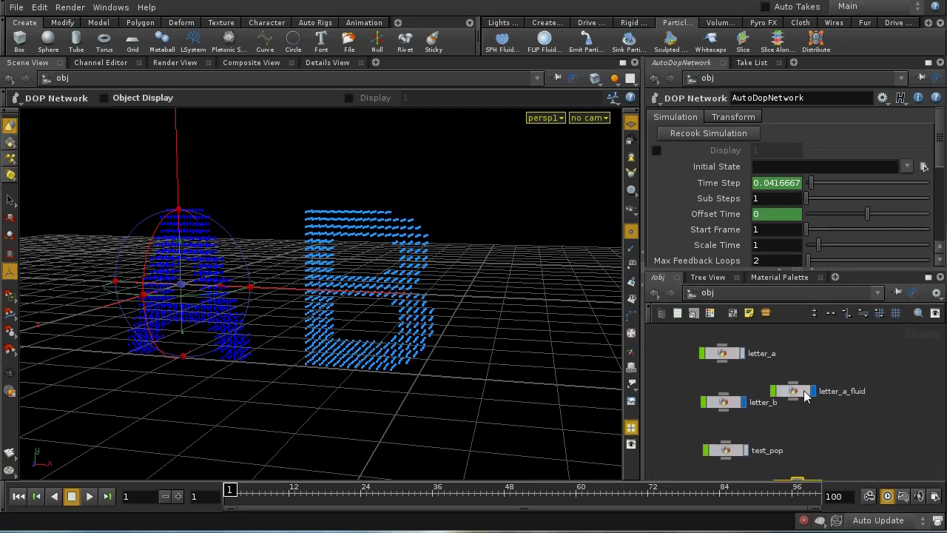
left_click_drag(805, 396, 840, 356)
middle_click_drag(840, 356, 756, 383)
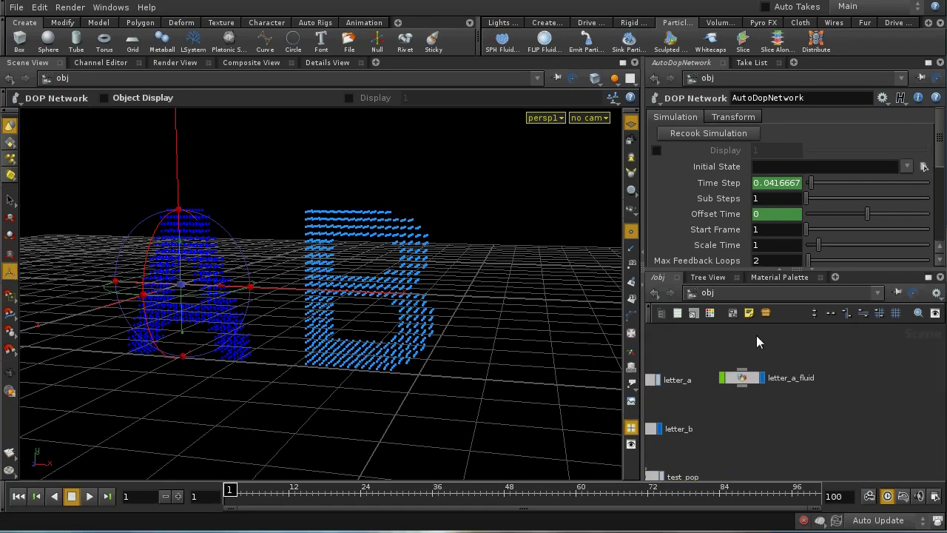
middle_click_drag(772, 429, 797, 446)
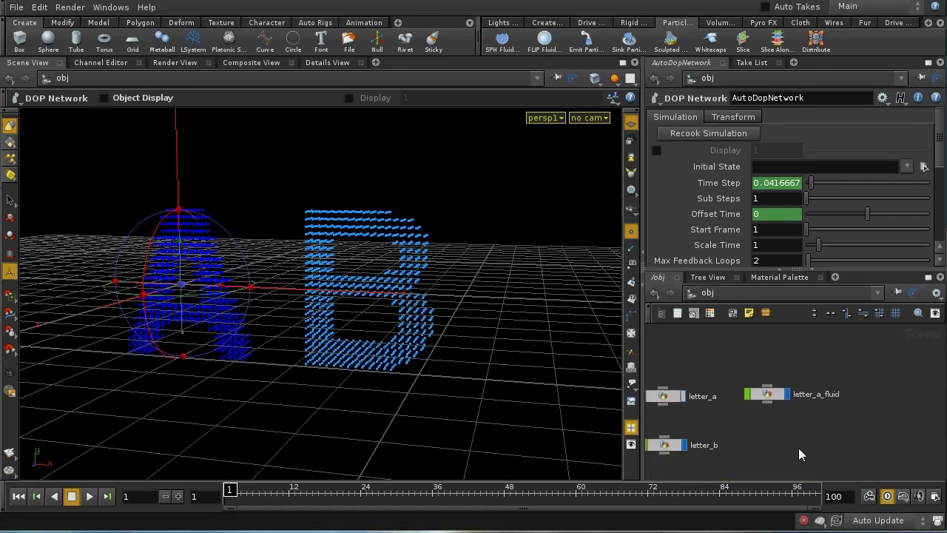
Inside letter_a_fluid, rearrange dopimport2 beside dopimport1 above particlefluidsurface1.
double_click(772, 394)
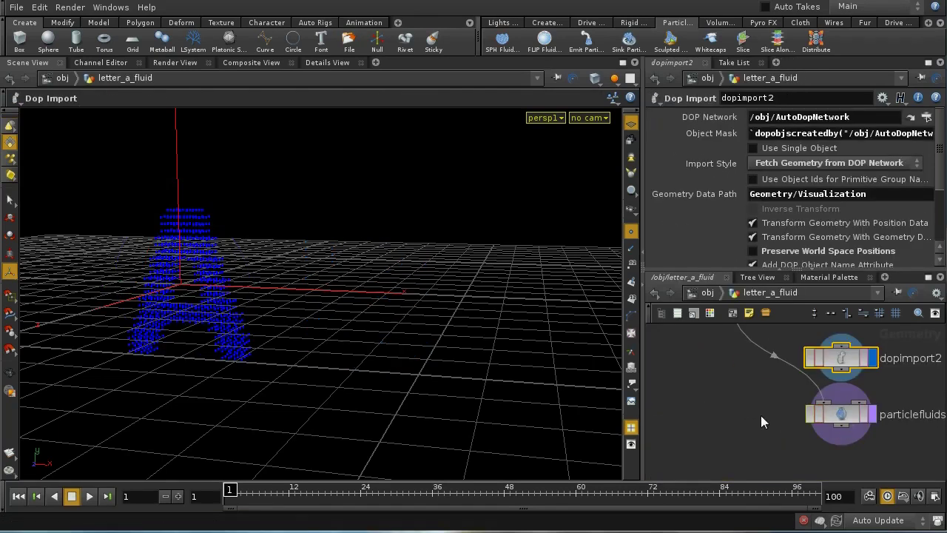
key("h")
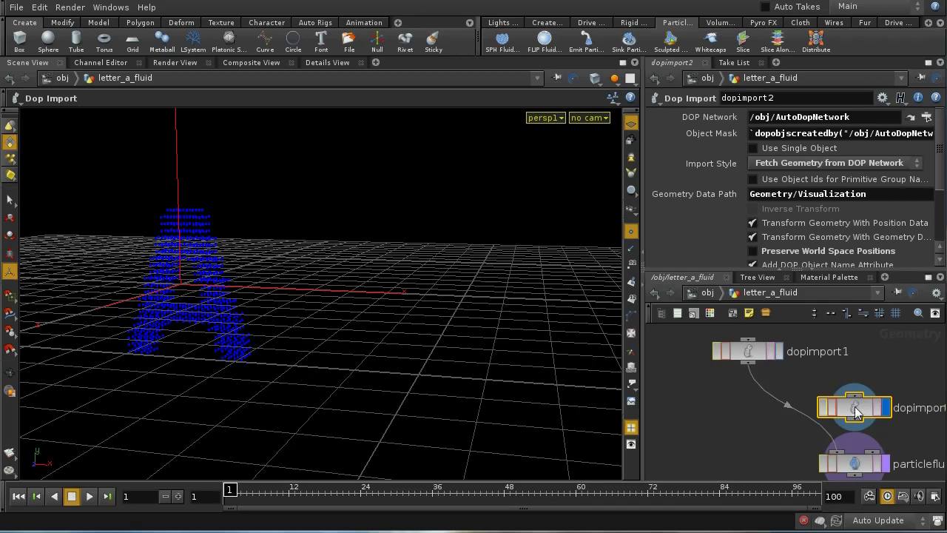
left_click_drag(842, 371, 906, 353)
left_click_drag(880, 405, 814, 368)
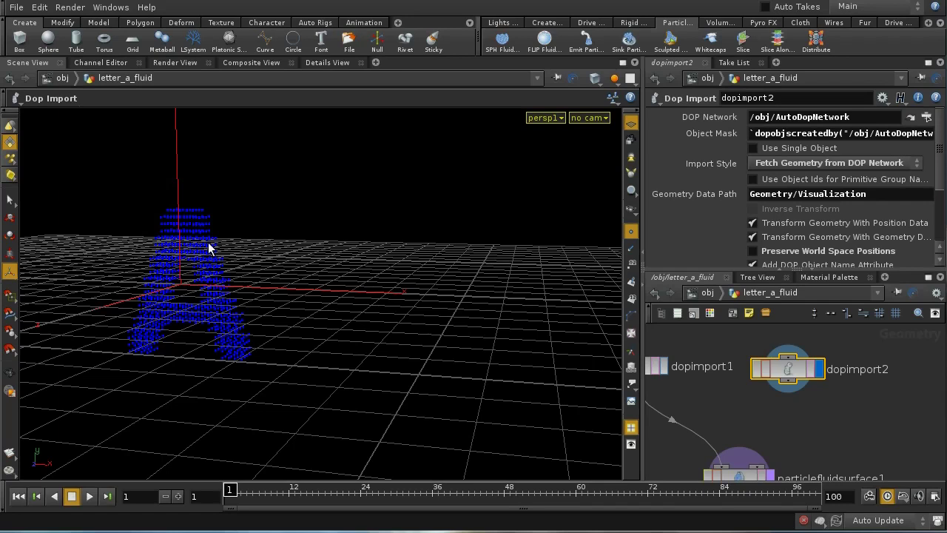
middle_click_drag(871, 429, 844, 393)
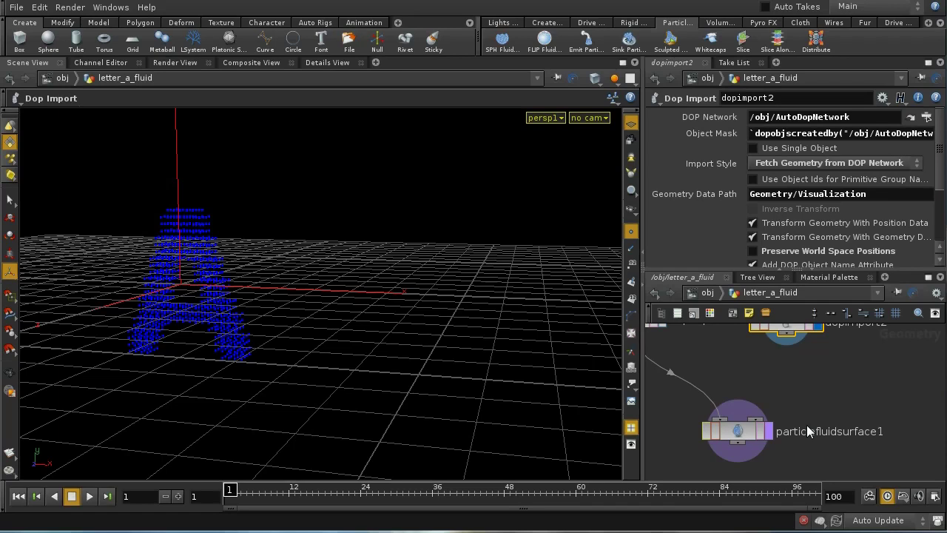
right_click(740, 430)
left_click(740, 430)
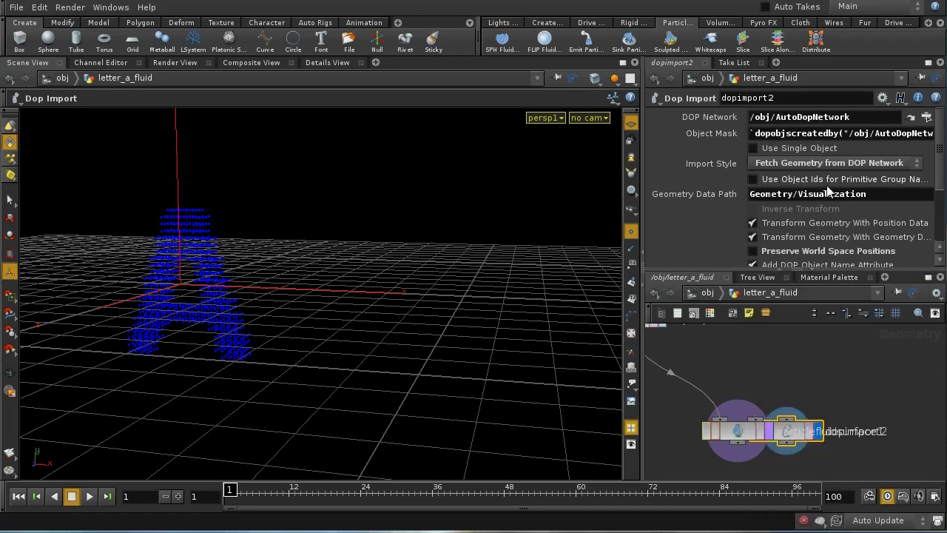
left_click_drag(800, 436, 829, 355)
Set particlefluidsurface1 as the displayed output and return to /obj.
left_click(738, 436)
right_click(738, 436)
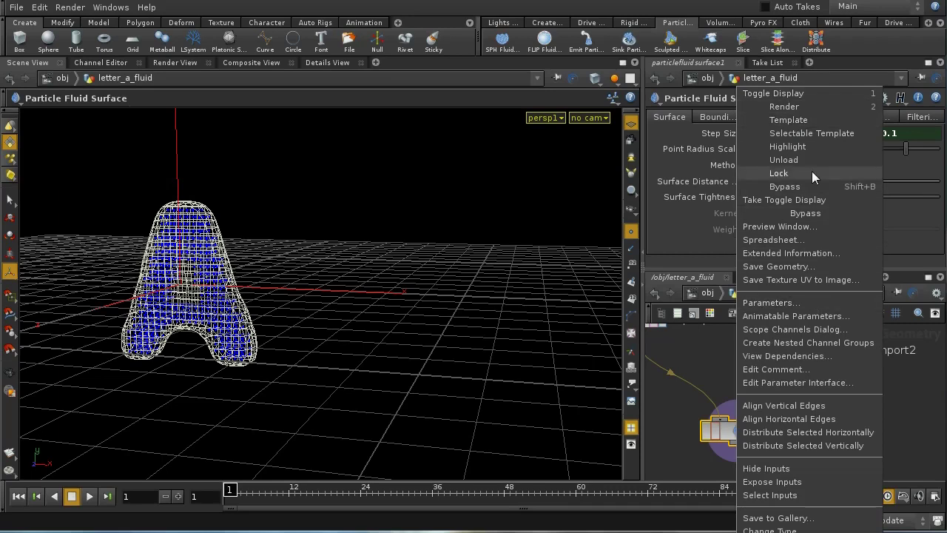
left_click(809, 93)
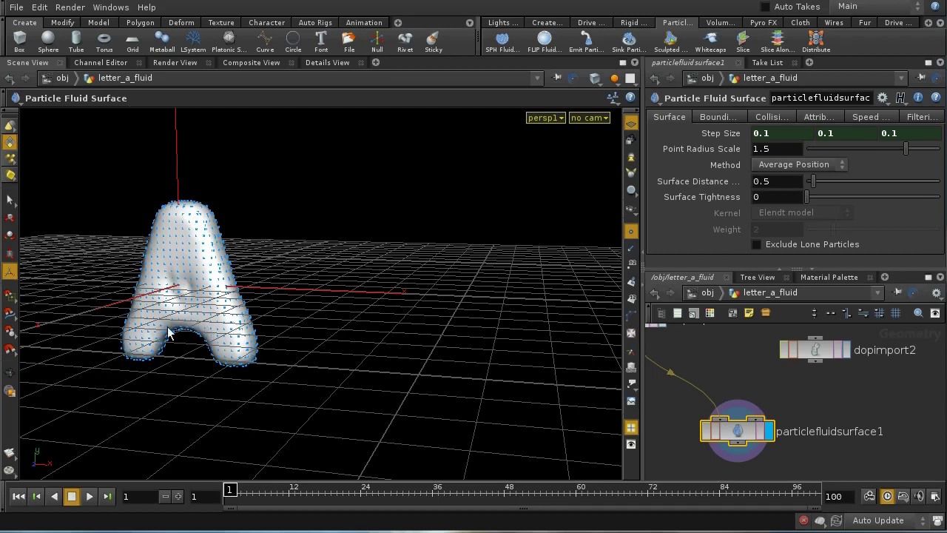
left_click(712, 292)
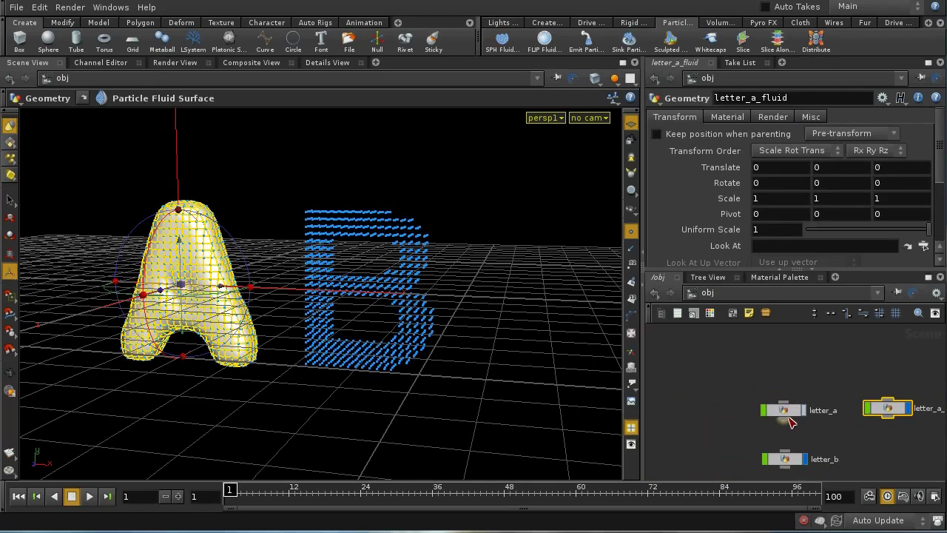
Lower letter_a's pointsfromvolume1 Point separation to 0.08, then 0.05, checking results at /obj.
double_click(787, 411)
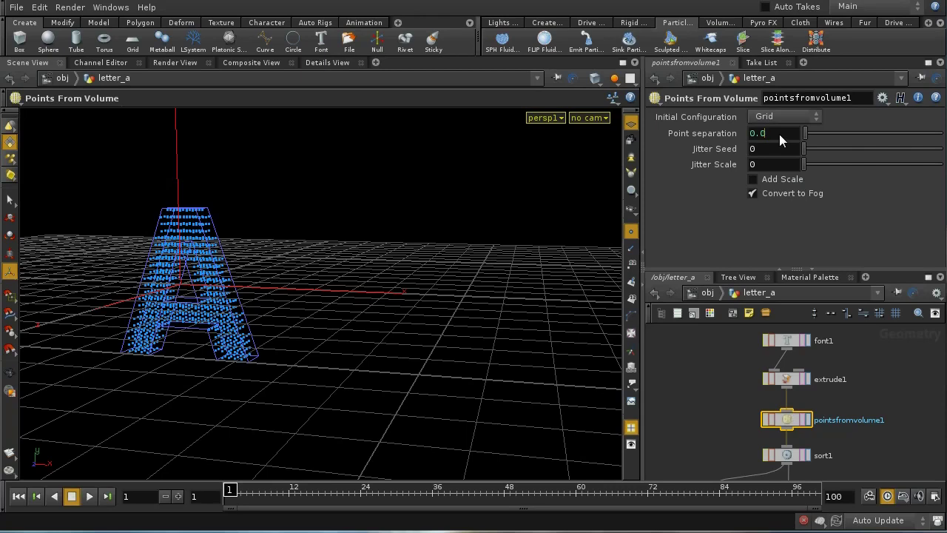
left_click(779, 133)
type("0.08")
key("Return")
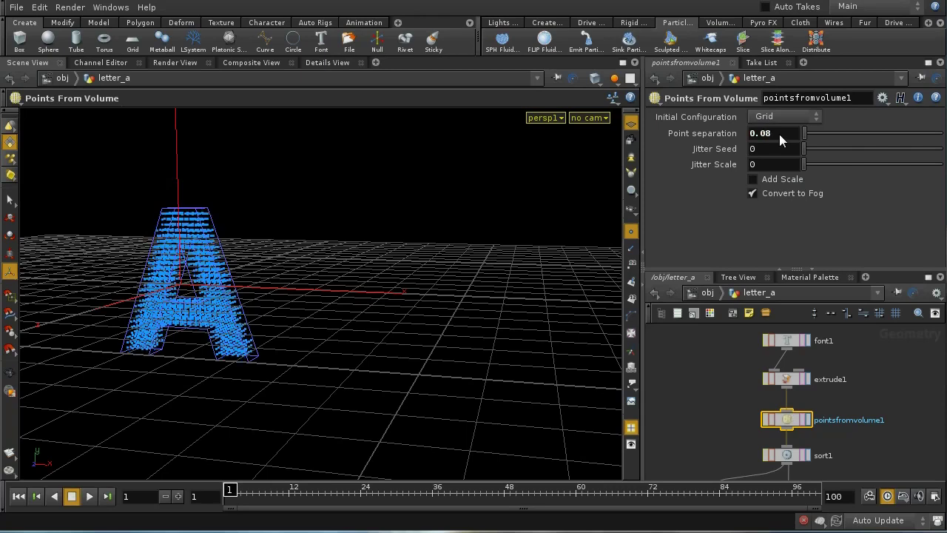
left_click(708, 293)
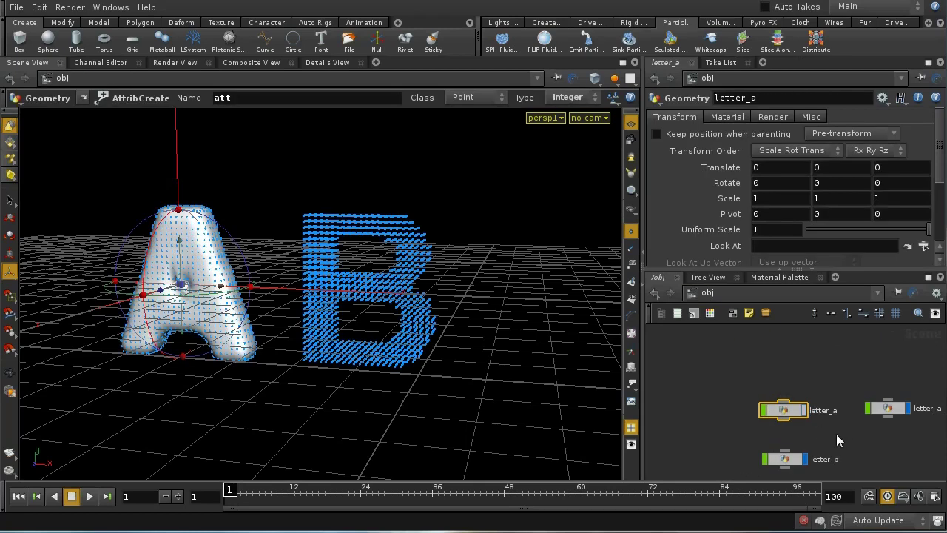
double_click(786, 407)
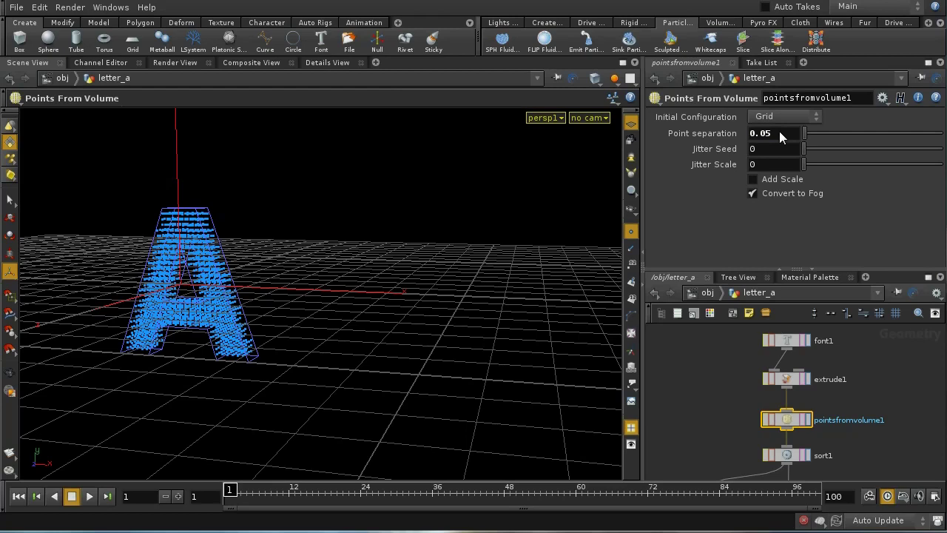
left_click(704, 292)
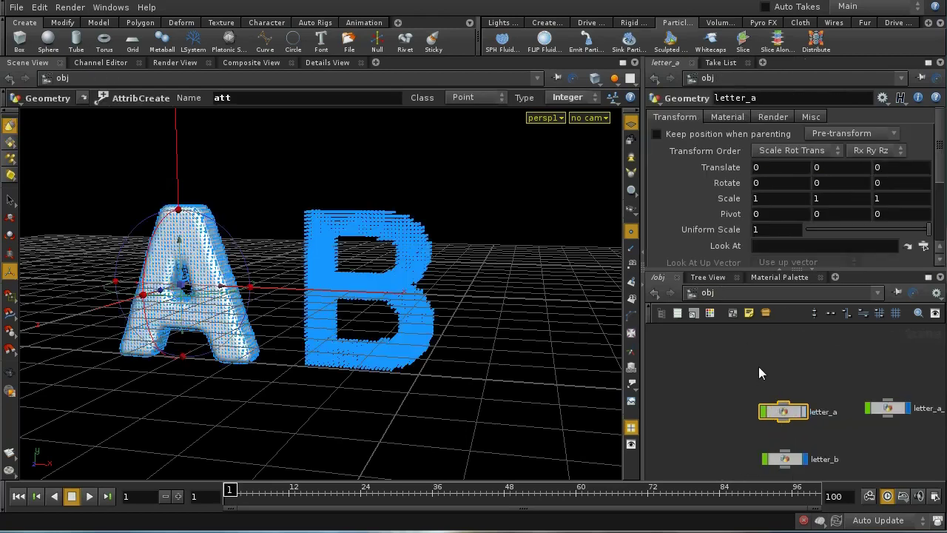
middle_click_drag(845, 435, 774, 410)
Hide the particle points in letter_a_fluid and render a viewport flipbook with Output set to ip.
double_click(820, 383)
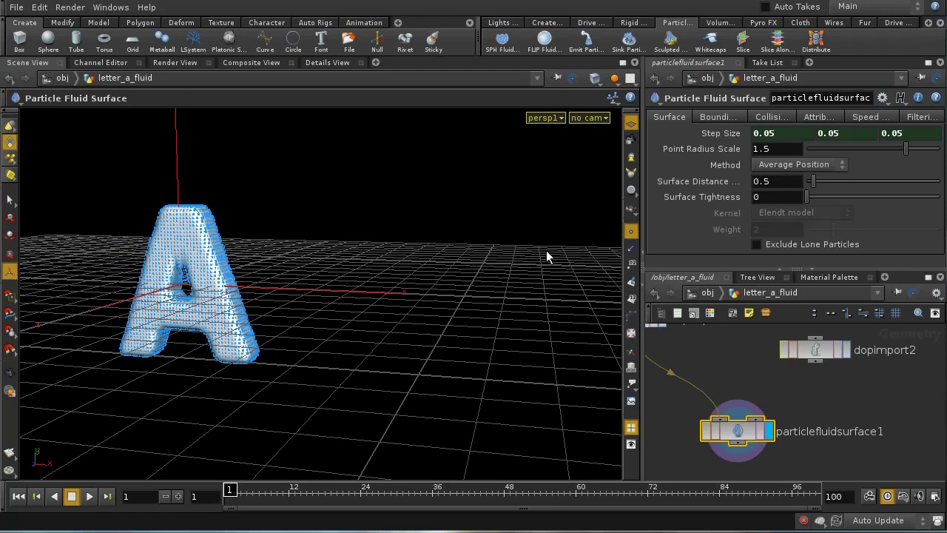
left_click(630, 233)
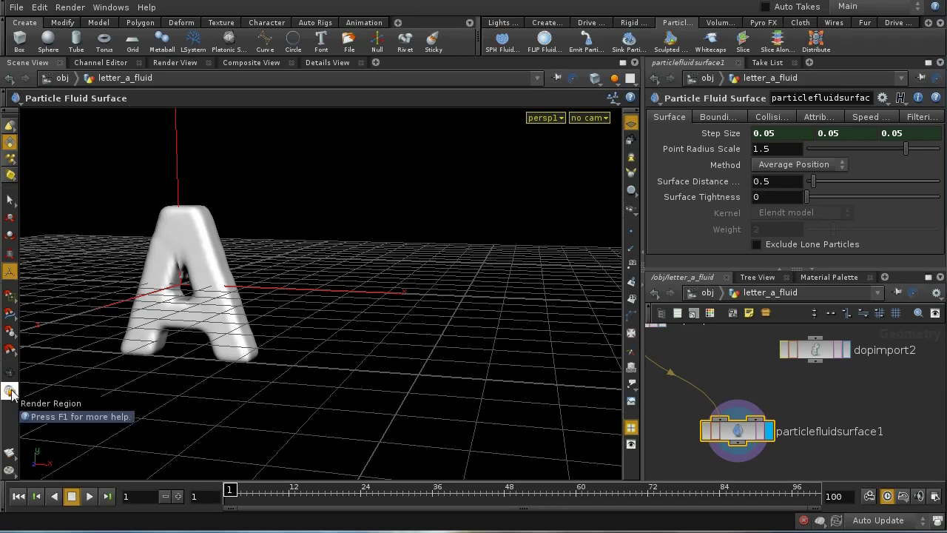
left_click(10, 451)
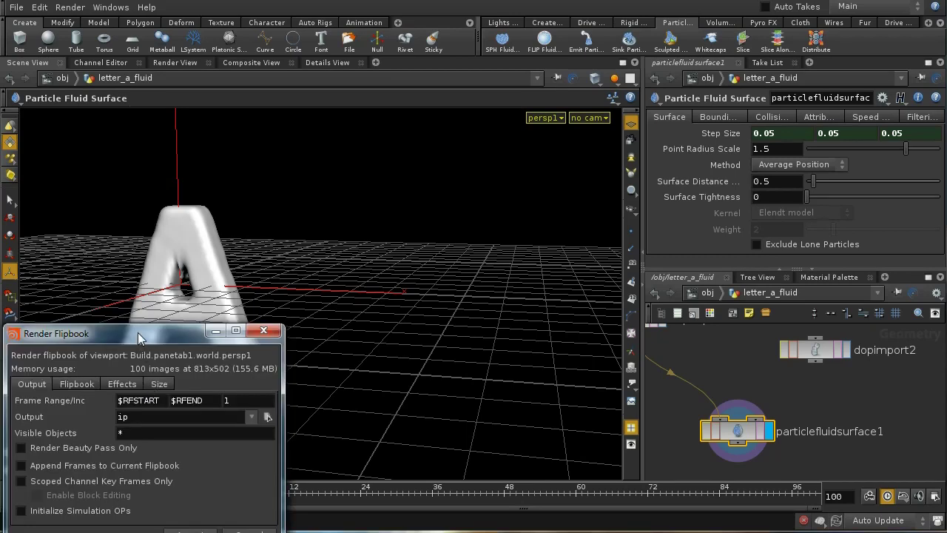
left_click_drag(140, 338, 291, 177)
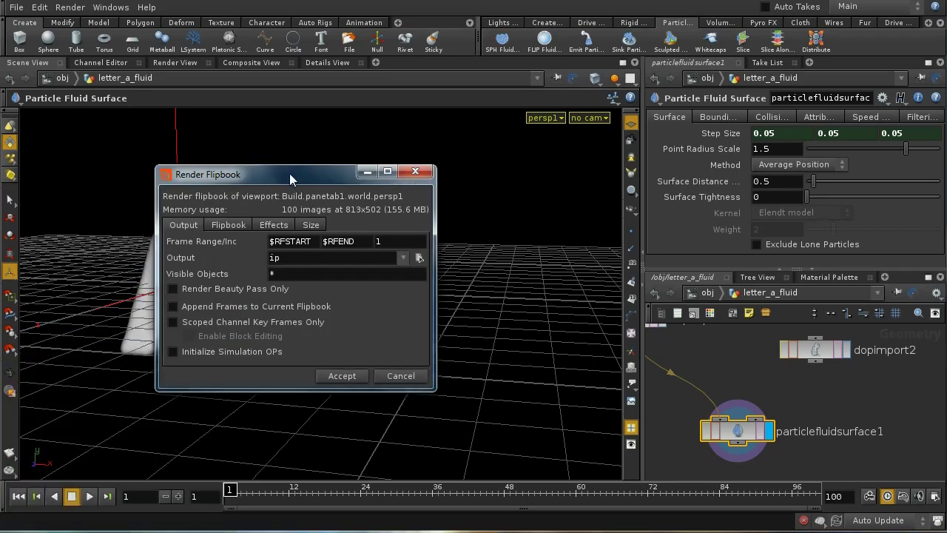
left_click(272, 256)
type("ip")
left_click(342, 377)
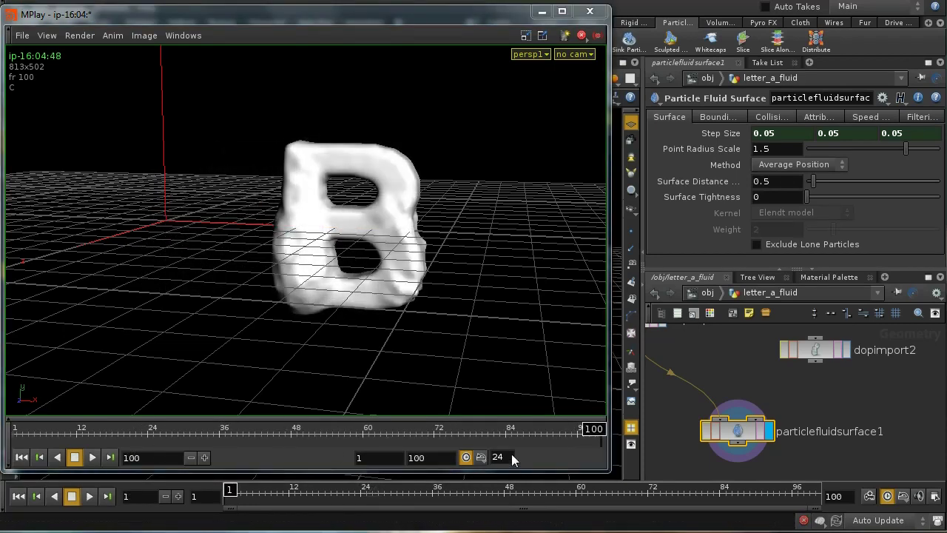
Review the A-to-B fluid mesh flipbook with a pause, rewind to the start, and close MPlay.
left_click(93, 457)
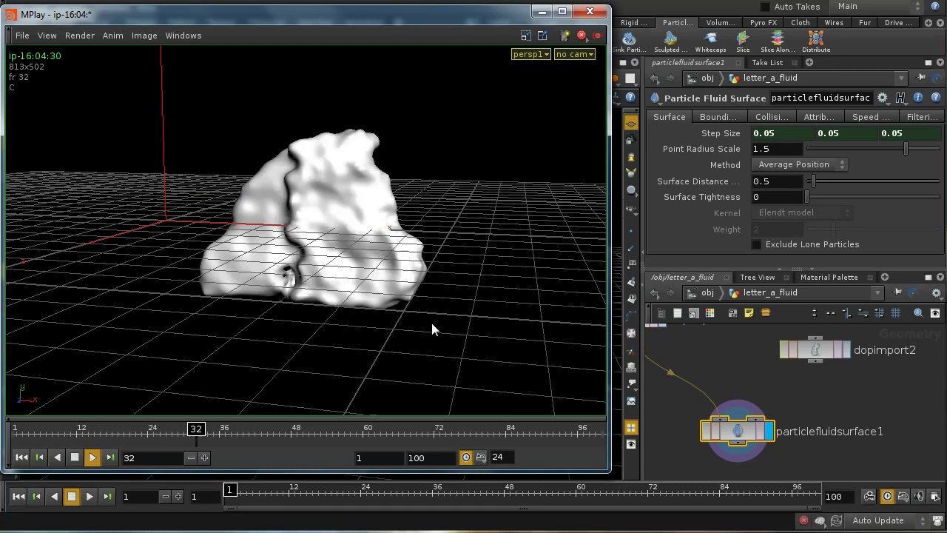
left_click(75, 457)
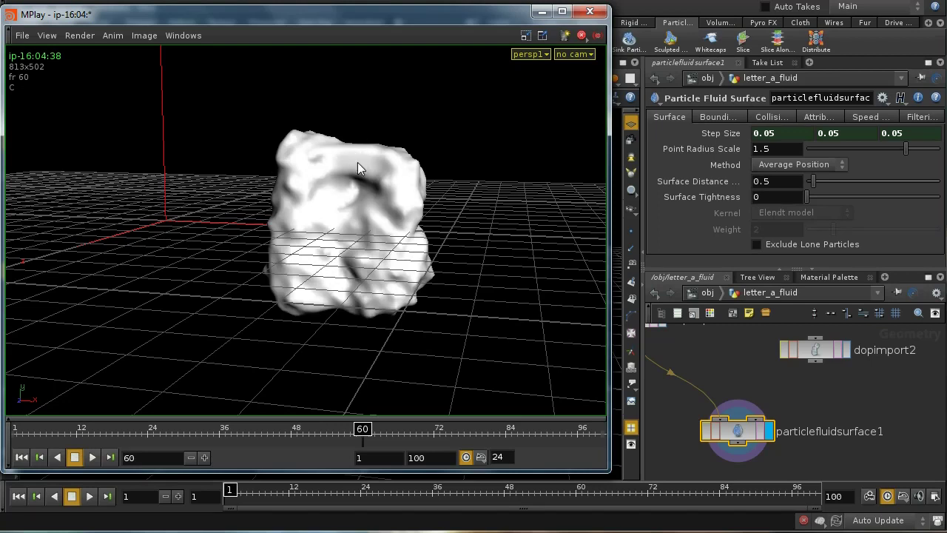
left_click(92, 458)
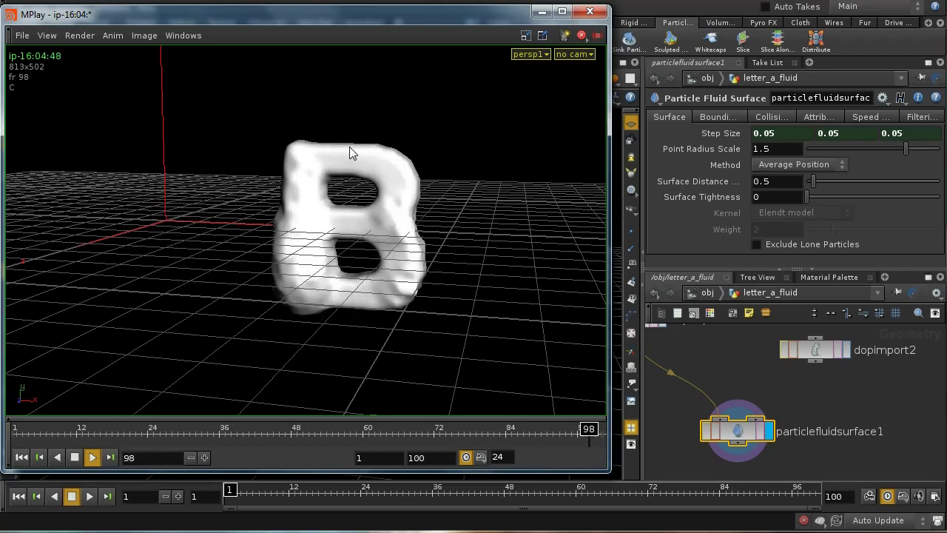
left_click(77, 459)
left_click(22, 457)
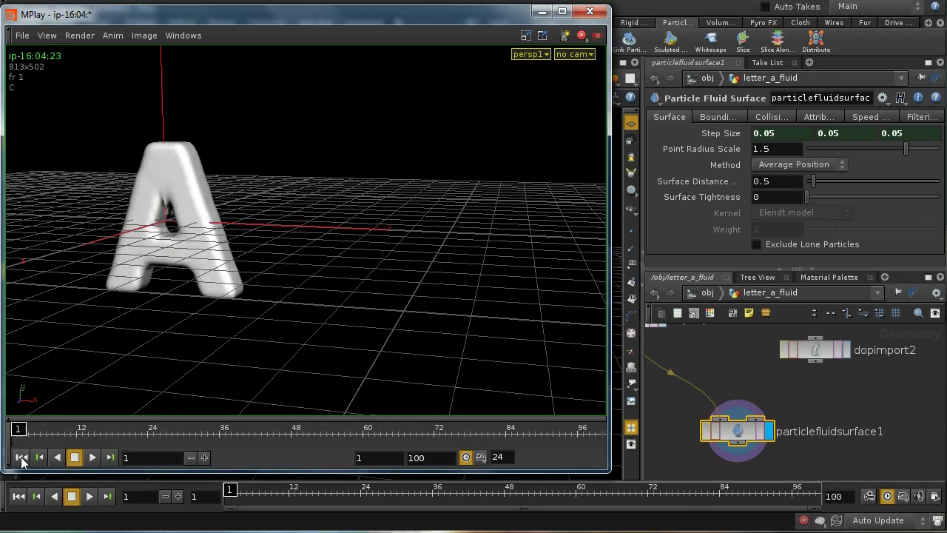
left_click(590, 11)
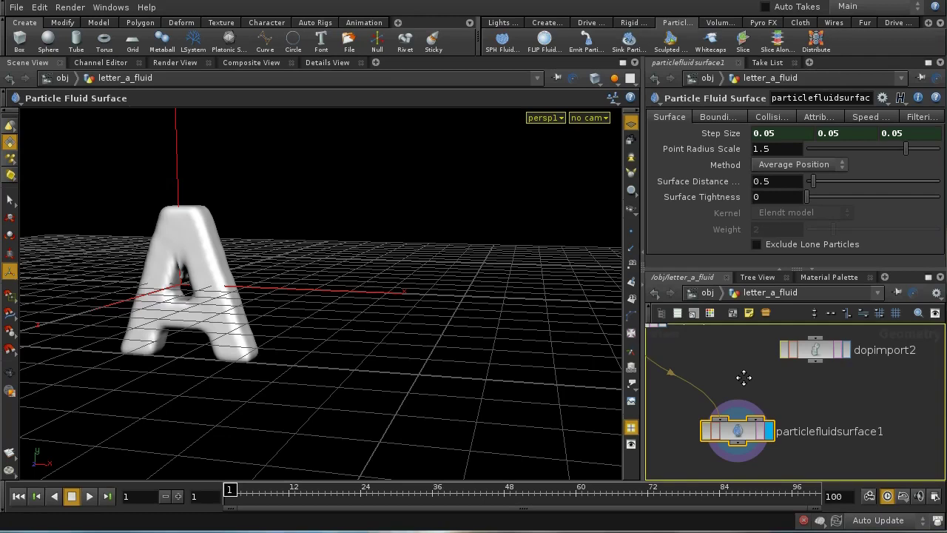
From /obj, enter AutoDopNetwork and select flipsolver1 to show its Volume Motion settings.
middle_click_drag(743, 376, 758, 394)
left_click(707, 294)
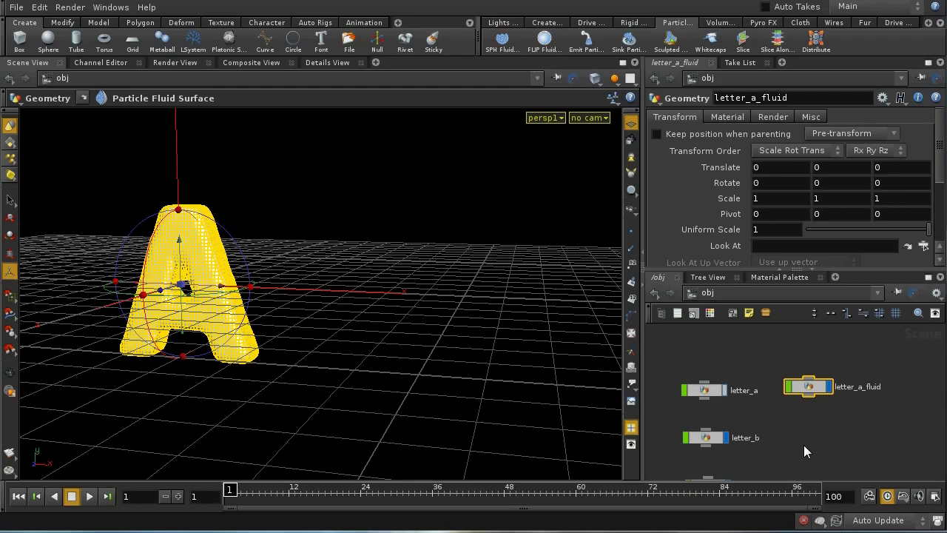
middle_click_drag(787, 446, 850, 397)
double_click(783, 419)
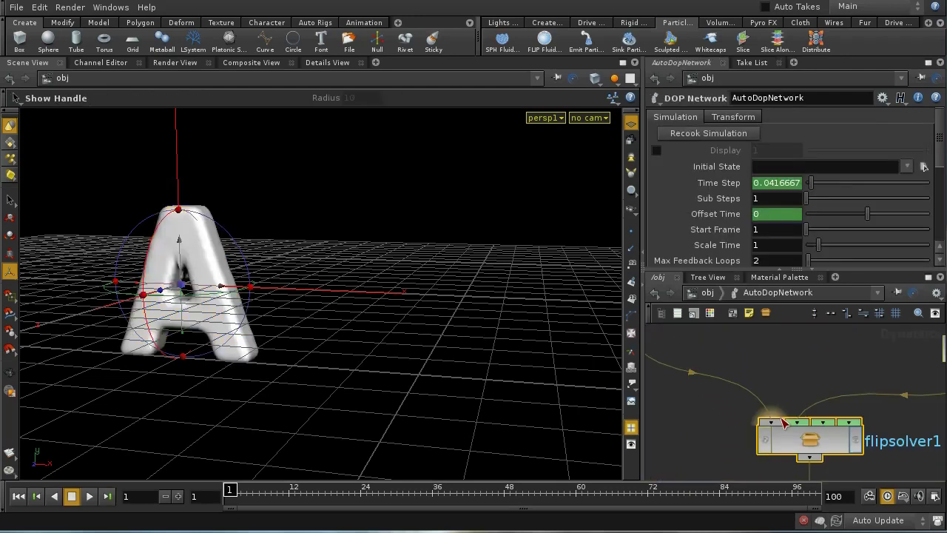
left_click(814, 440)
middle_click_drag(817, 370, 802, 370)
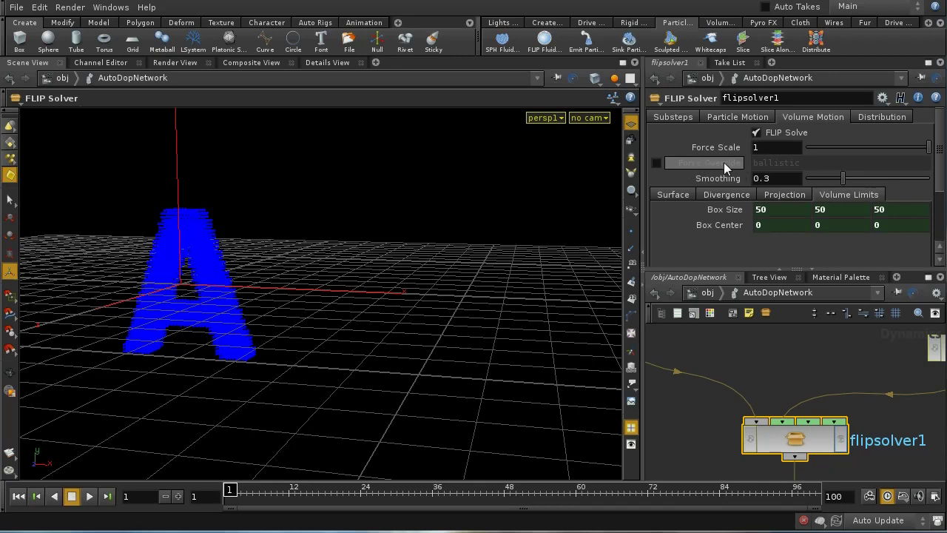
Enable Force Override (ballistic) on flipsolver1's Volume Motion tab.
left_click(656, 164)
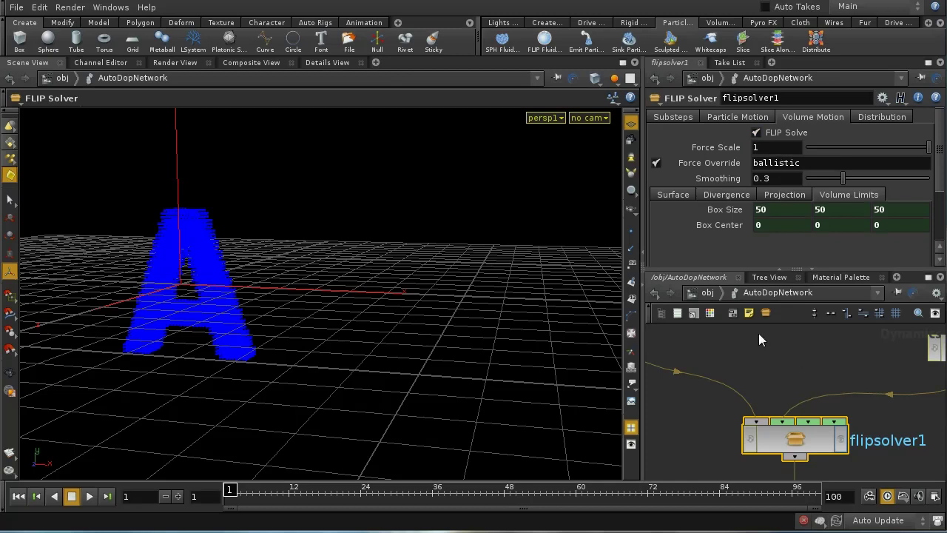
Pan the DOP graph past popsolver1, then return to the /obj level.
middle_click_drag(845, 366, 795, 466)
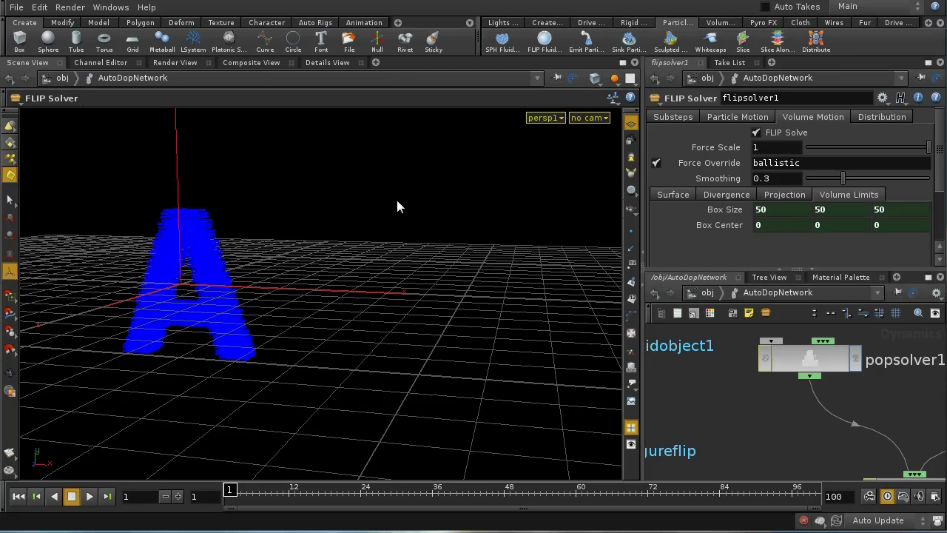
mouse_move(774, 459)
middle_mouse_down()
mouse_move(765, 372)
mouse_move(770, 444)
middle_mouse_up()
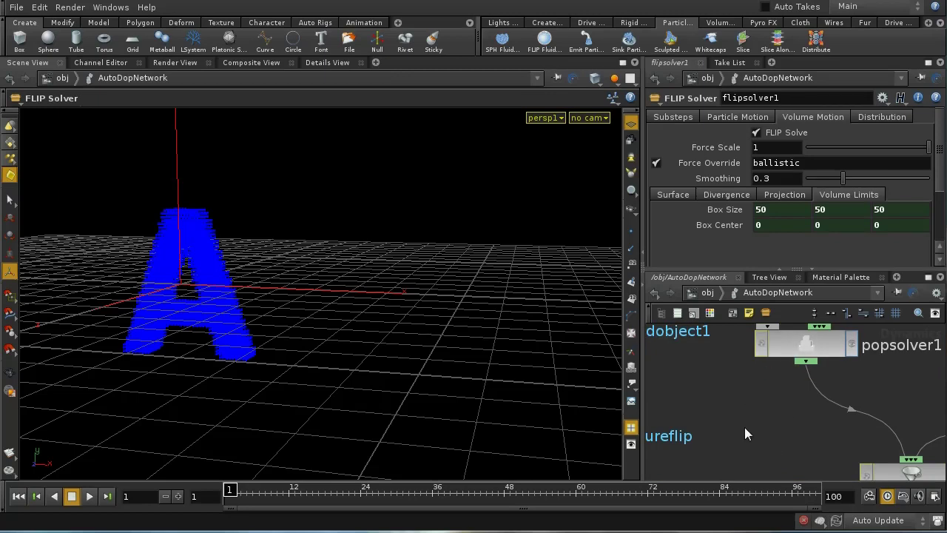
middle_click_drag(744, 402, 745, 401)
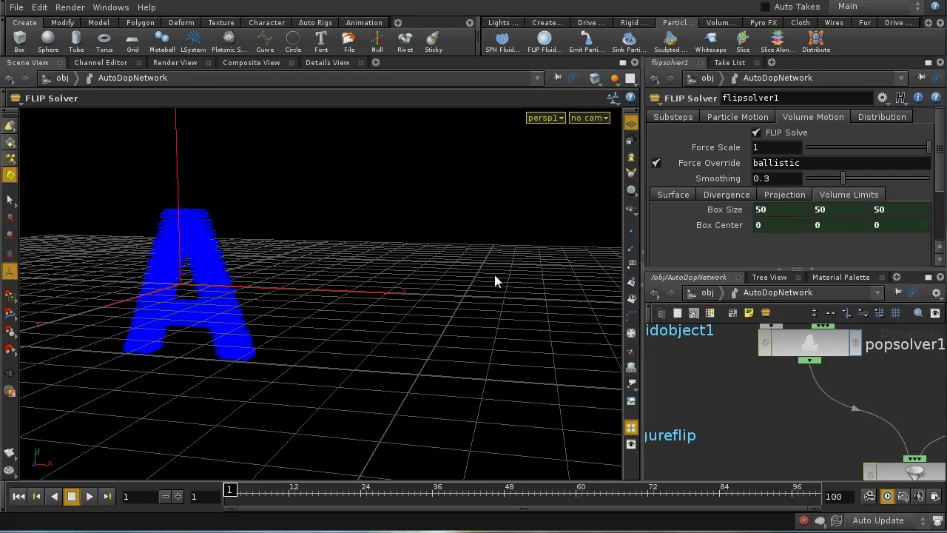
left_click(708, 292)
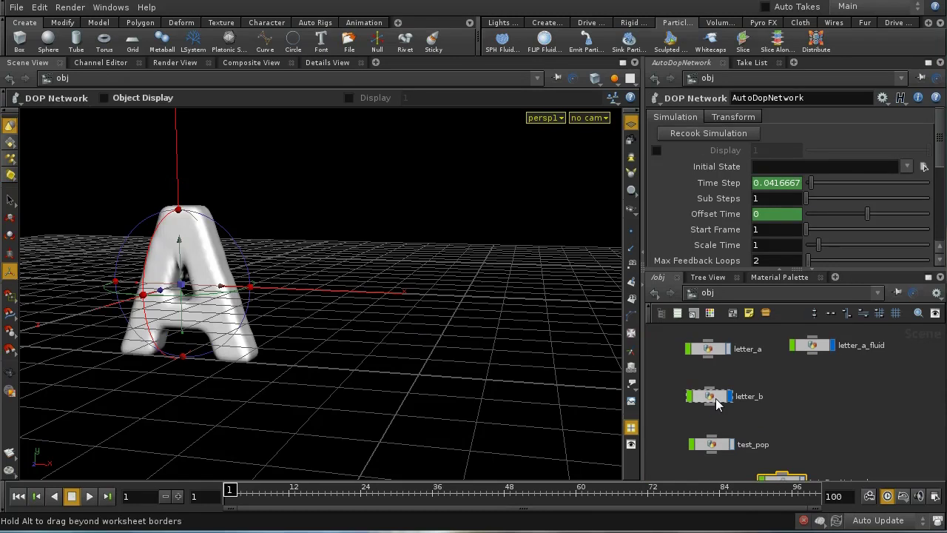
Inside letter_b, tidy font1 and extrude1 and add a Bound node off extrude1.
double_click(709, 398)
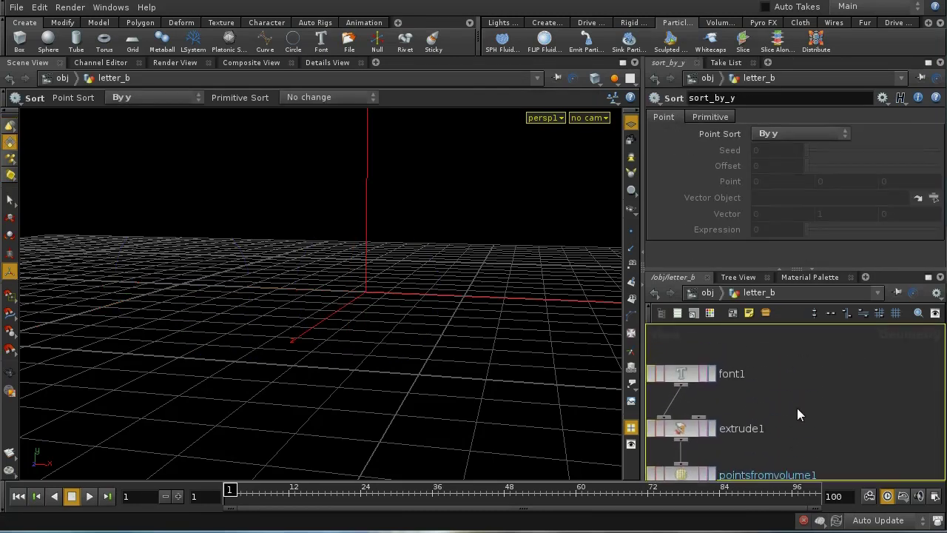
middle_click_drag(813, 397, 828, 404)
left_click_drag(717, 396, 712, 359)
left_click_drag(703, 448, 700, 398)
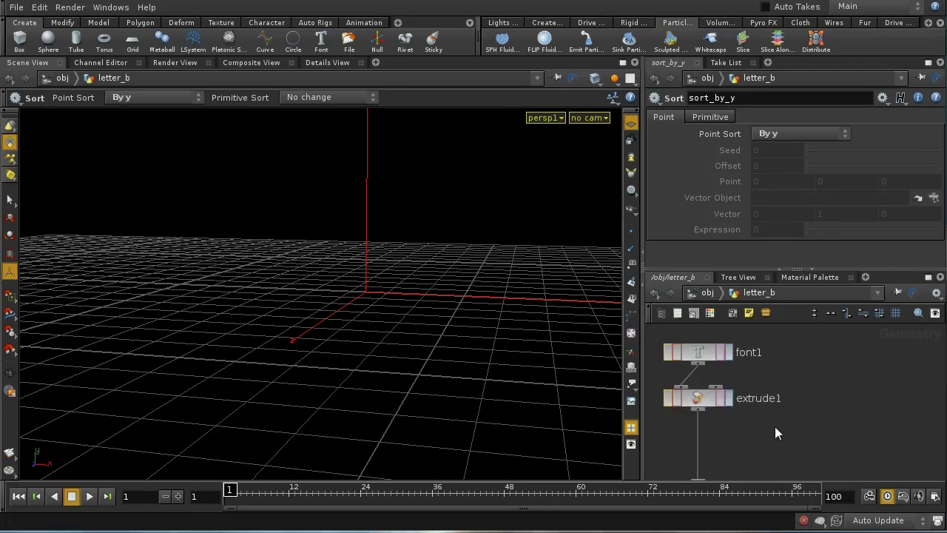
middle_click_drag(775, 429, 796, 423)
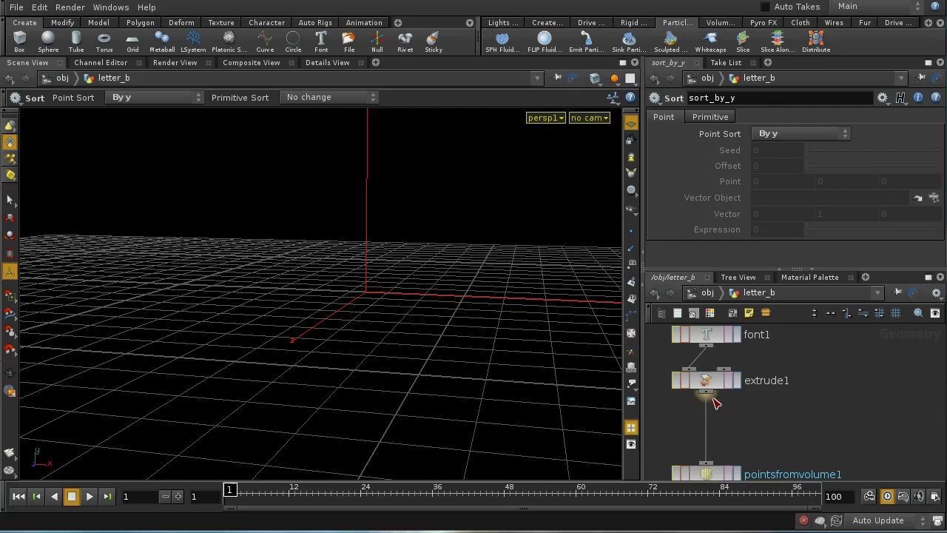
key("Tab")
type("Bound")
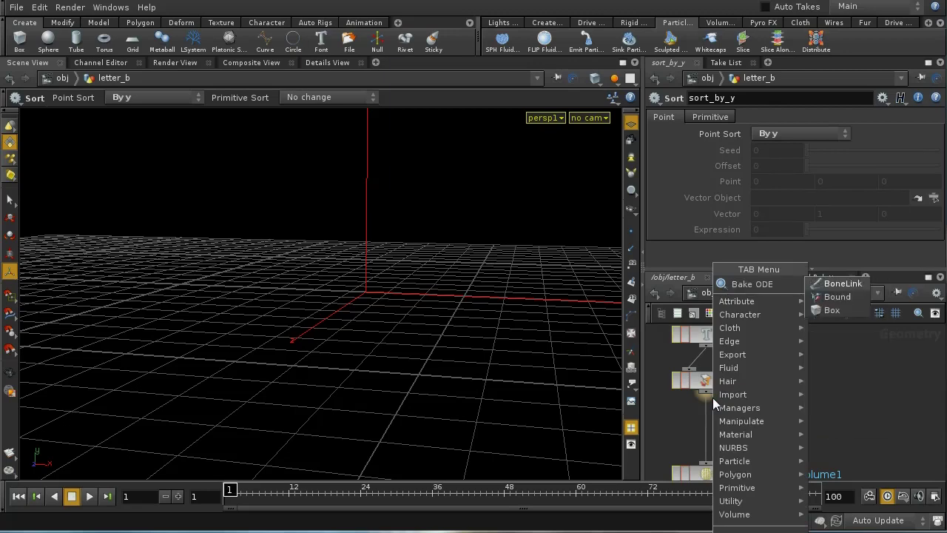
left_click(844, 282)
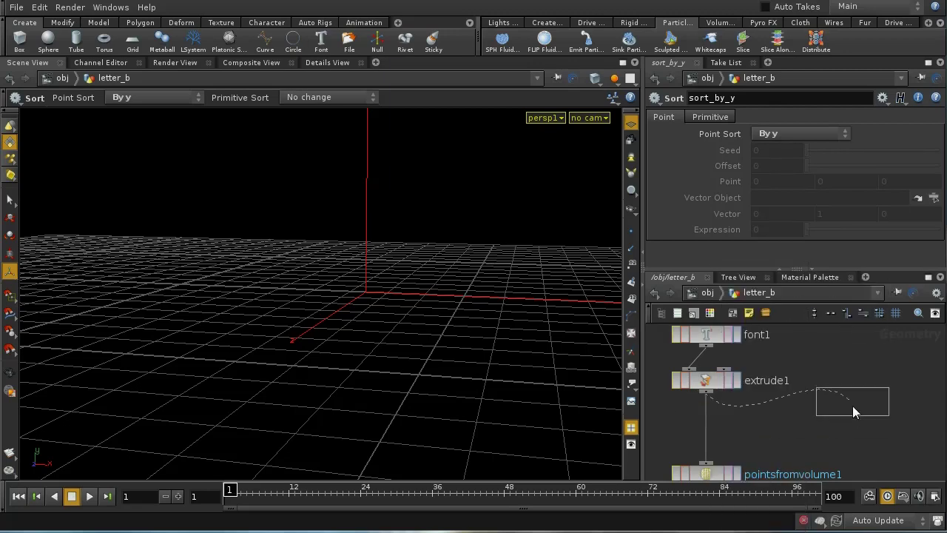
left_click(852, 407)
left_click_drag(855, 407, 855, 410)
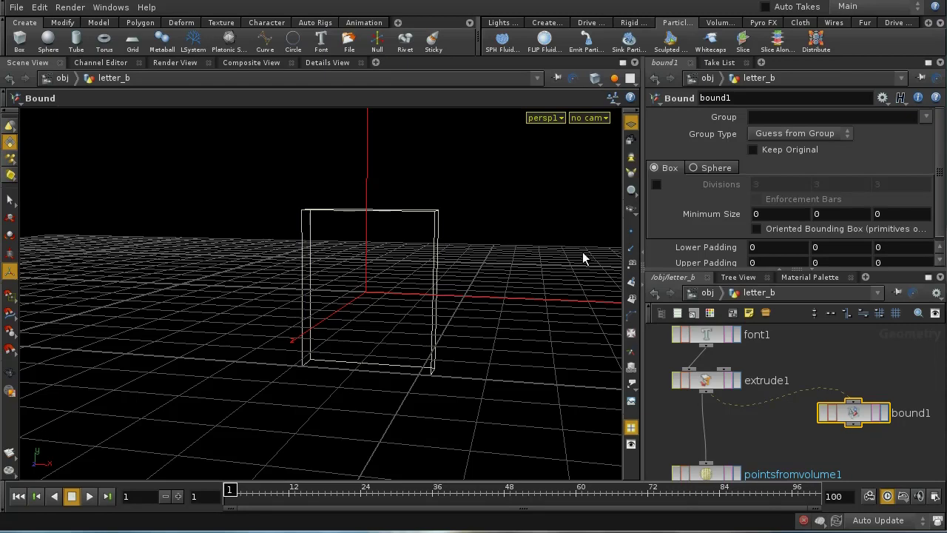
Set bound1's Lower and Upper Padding to 0.2 on all axes.
scroll(940, 222, "down", 1)
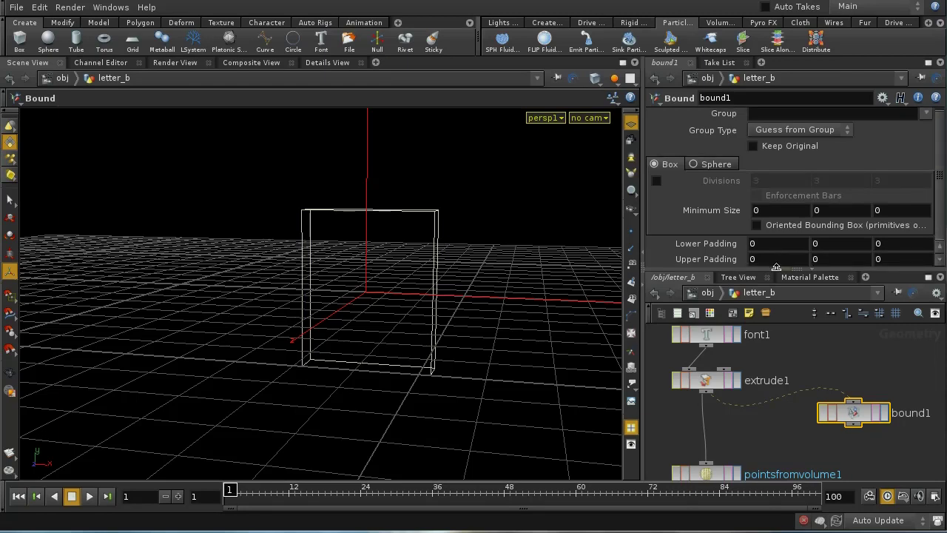
middle_click(729, 247)
mouse_move(729, 247)
middle_mouse_down()
mouse_move(755, 246)
mouse_move(715, 260)
mouse_move(743, 259)
middle_mouse_up()
middle_click(716, 259)
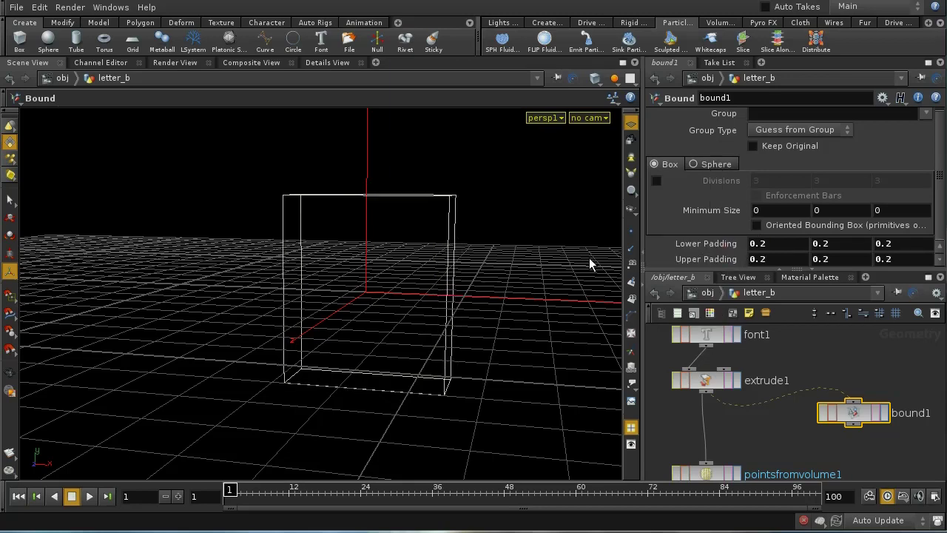
left_click(729, 380)
left_click(729, 382)
middle_click_drag(875, 464, 862, 408)
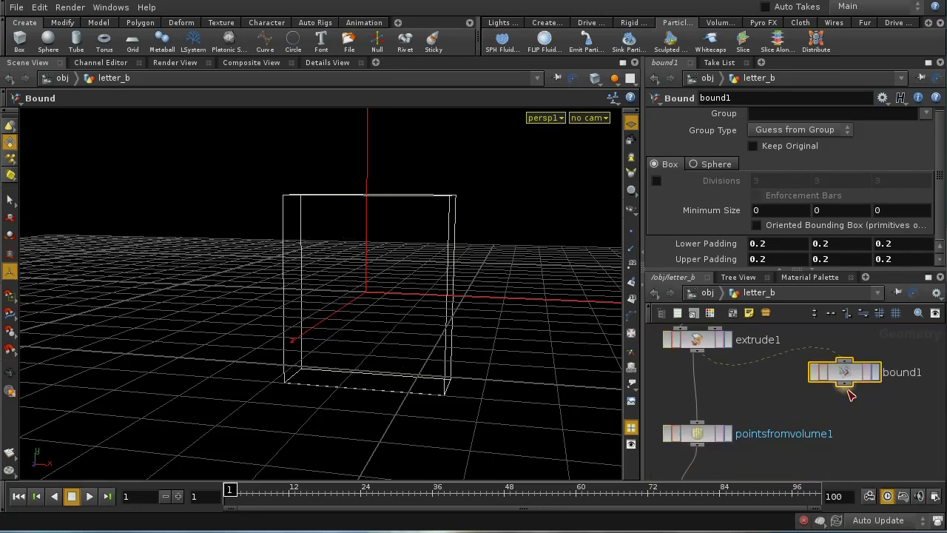
Add a displayed Null named LETTER_BOUNDS below bound1 and return to /obj.
key("Tab")
type("Null")
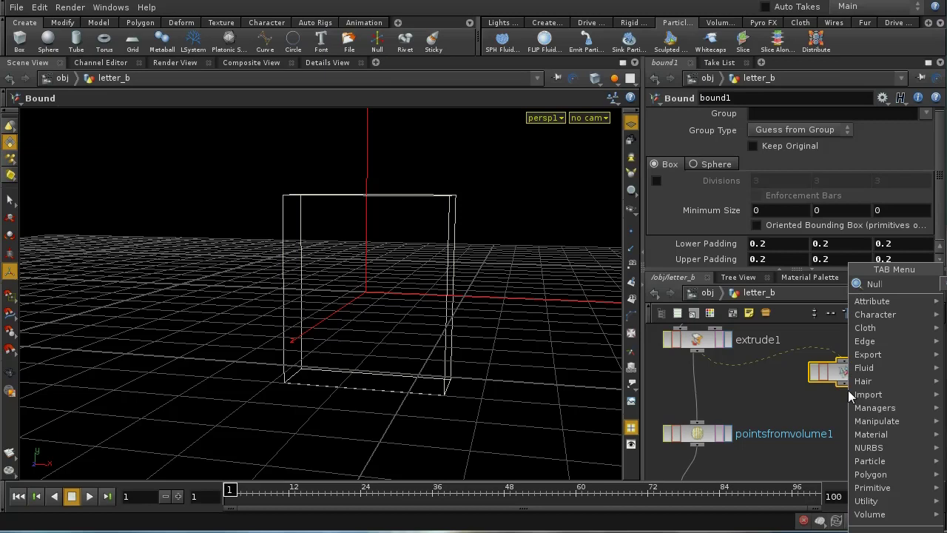
key("Return")
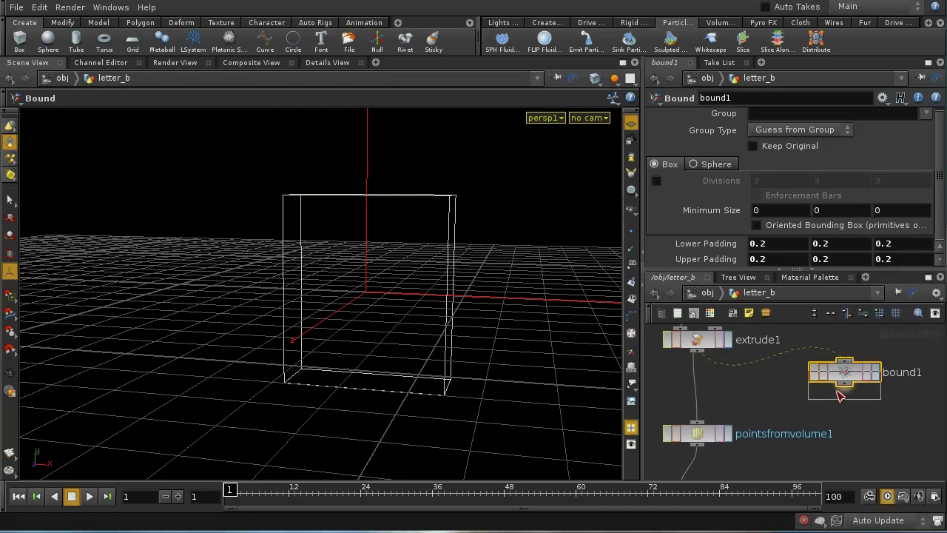
left_click(866, 433)
left_click(874, 422)
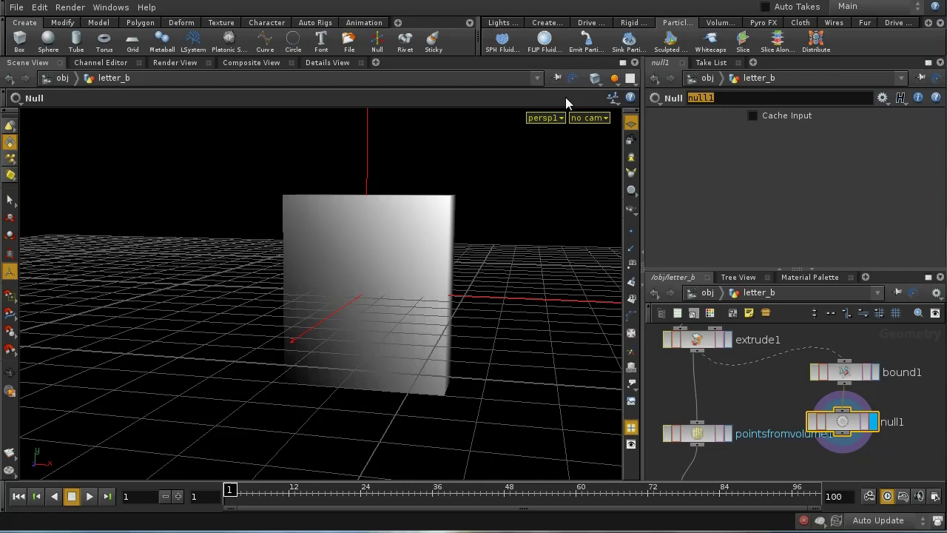
type("LETTER_BOUNDS")
key("Return")
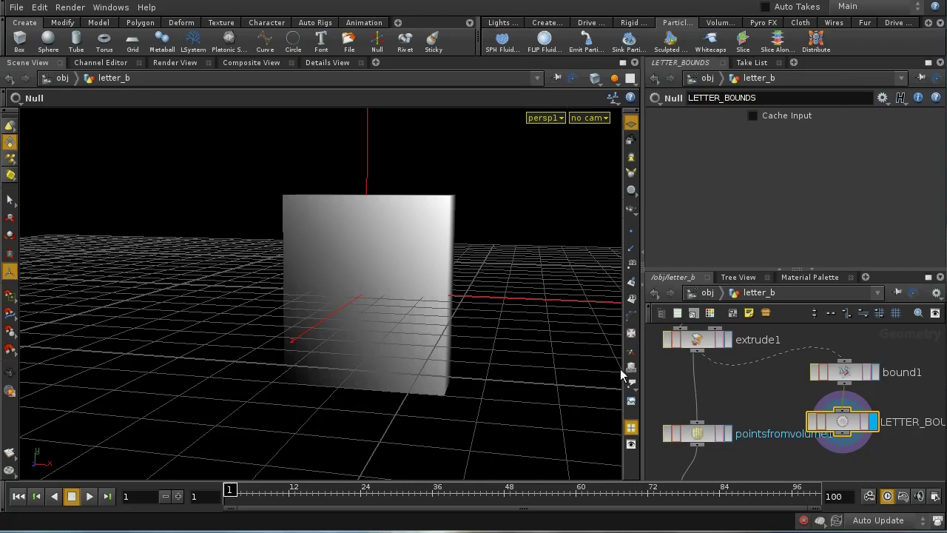
left_click(695, 293)
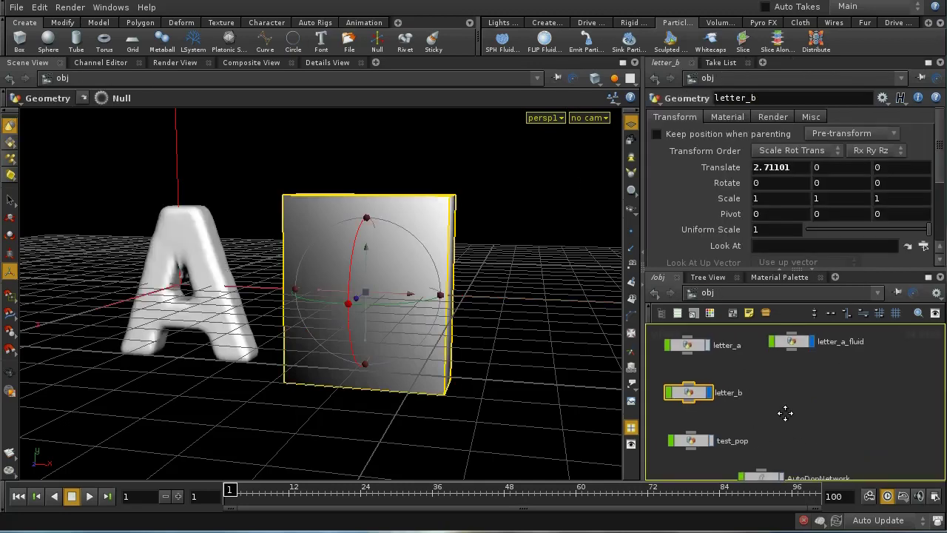
Enter popsolver1 inside AutoDopNetwork and stack location1 above property1.
middle_click_drag(786, 413, 792, 406)
double_click(775, 465)
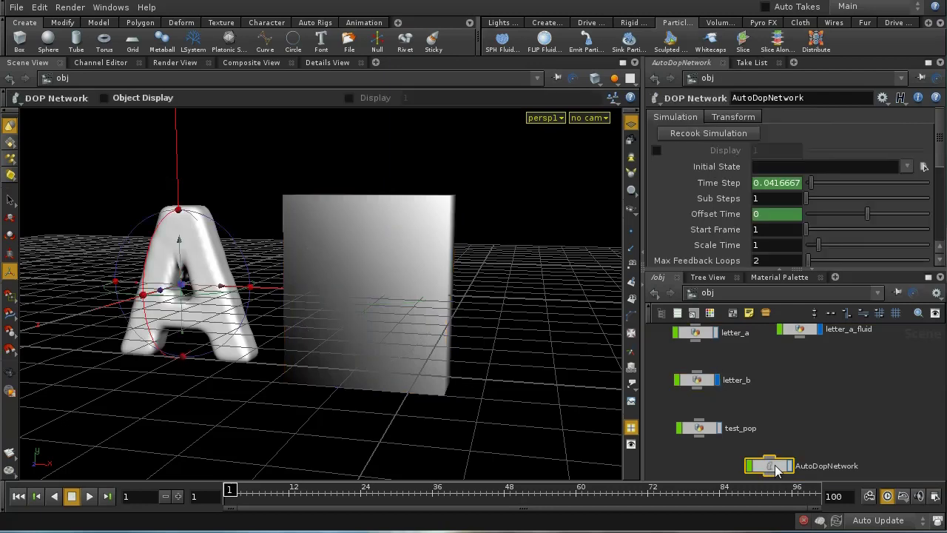
scroll(901, 418, "up", 3)
scroll(837, 382, "down", 2)
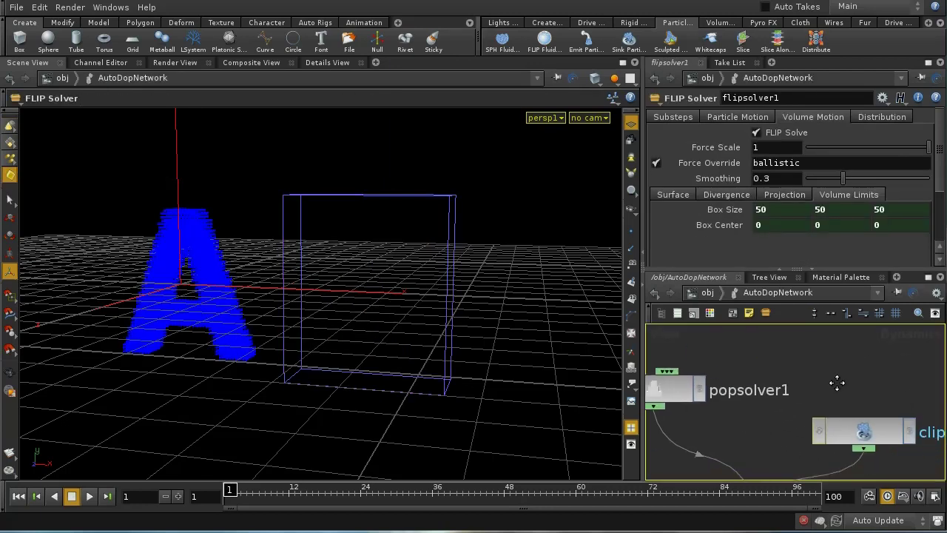
scroll(927, 392, "up", 2)
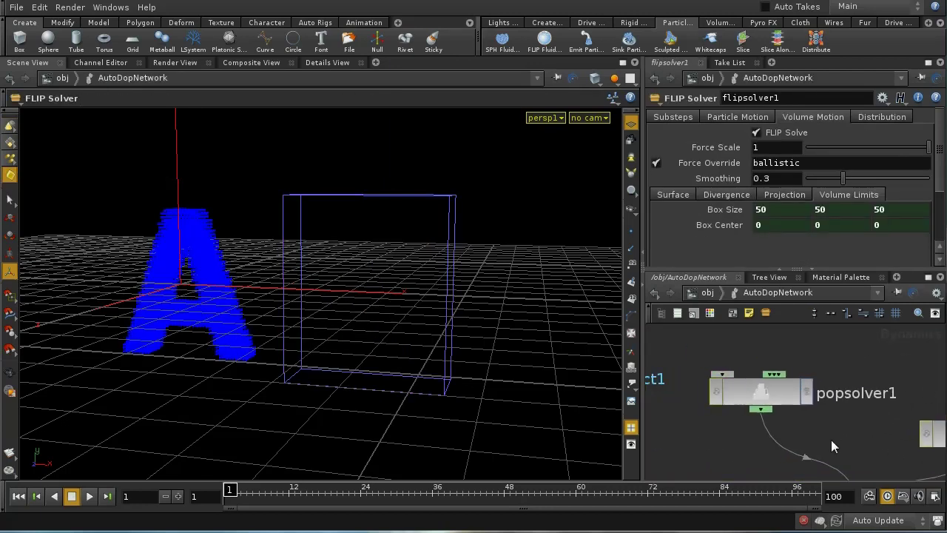
double_click(775, 392)
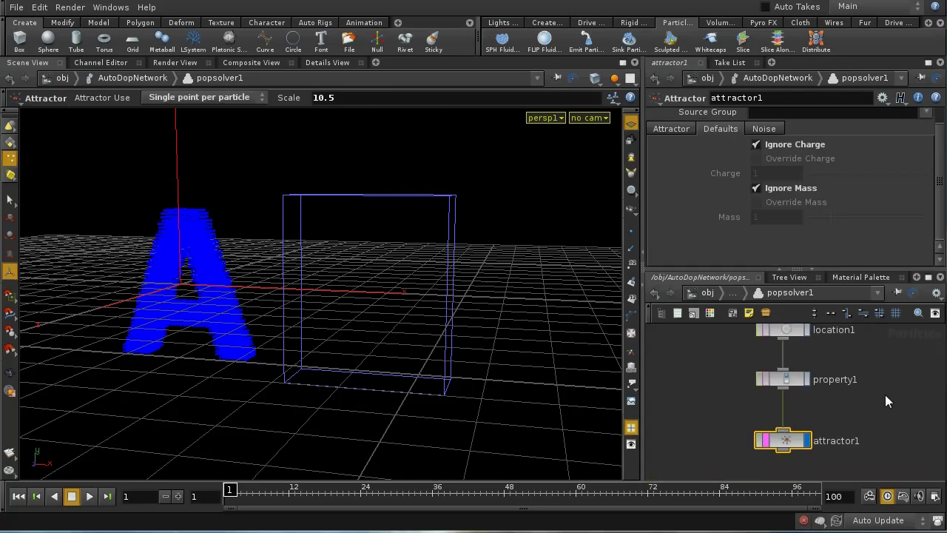
middle_click_drag(886, 396, 875, 444)
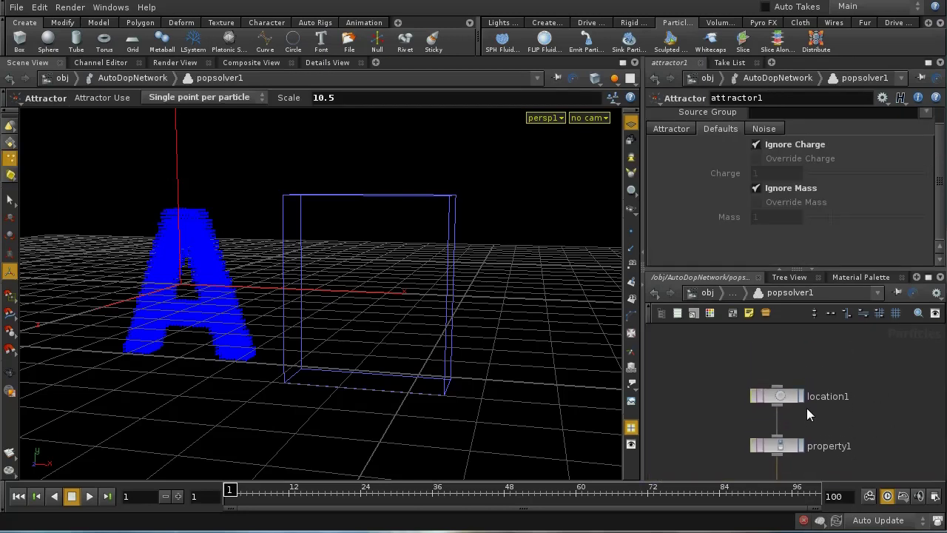
left_click_drag(785, 398, 784, 351)
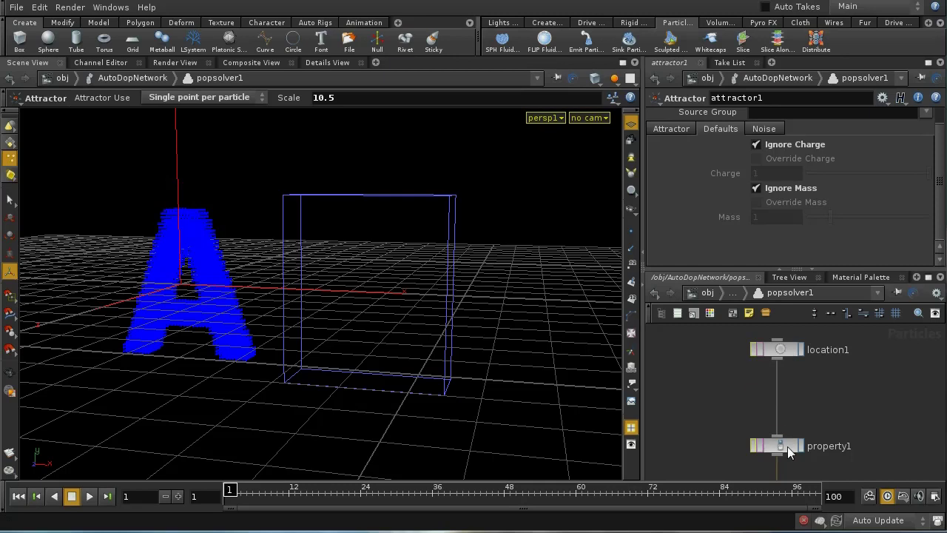
left_click_drag(788, 446, 787, 397)
middle_click_drag(818, 430, 811, 388)
Insert attribute_ballistic between property1 and attractor1, writing a float attribute named ballistic.
key("Tab")
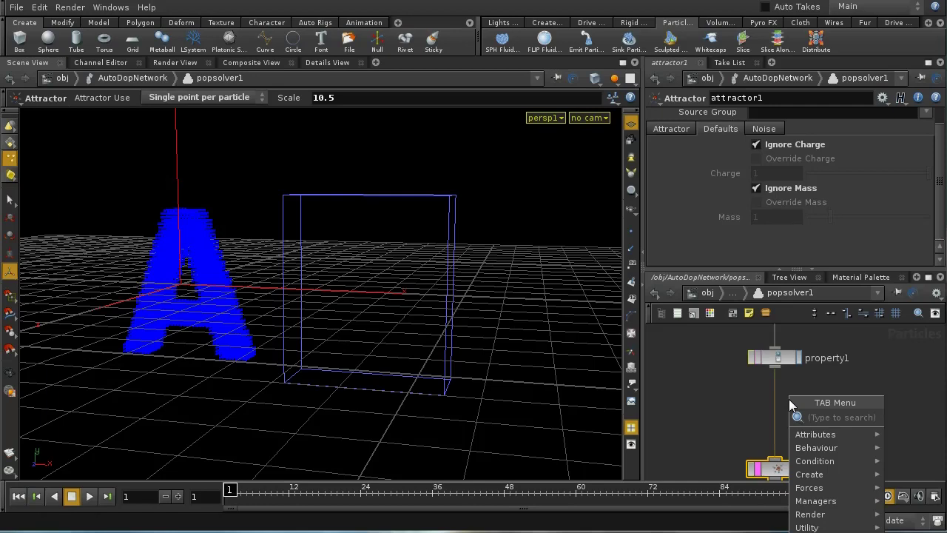
mouse_move(805, 433)
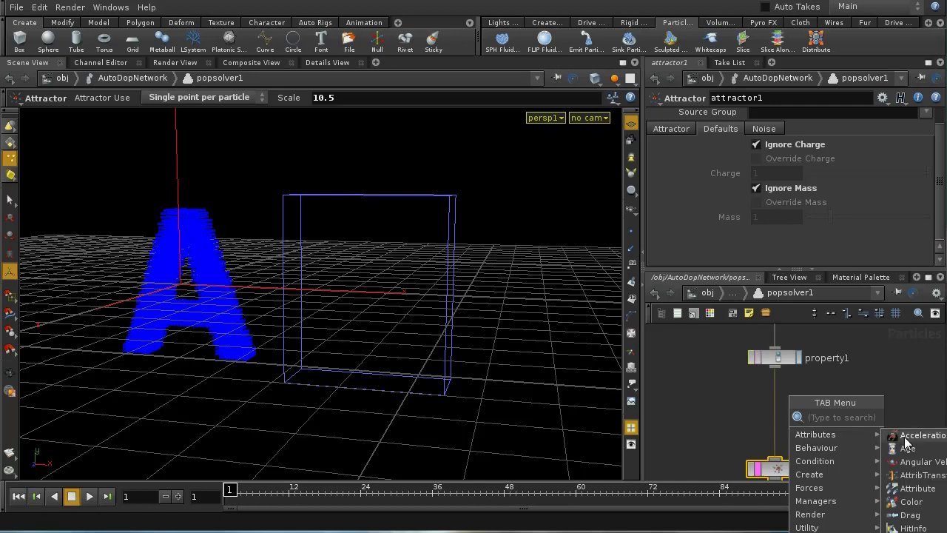
left_click(916, 488)
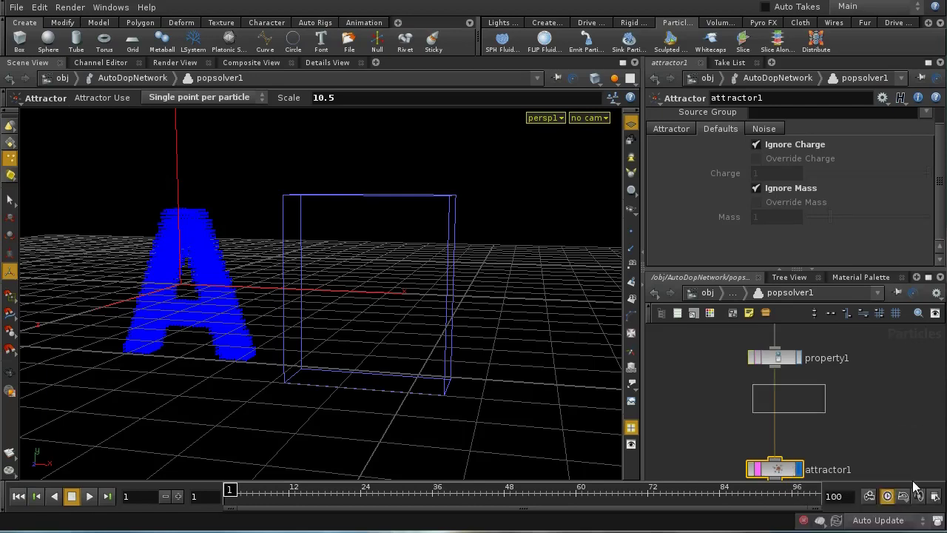
left_click(774, 402)
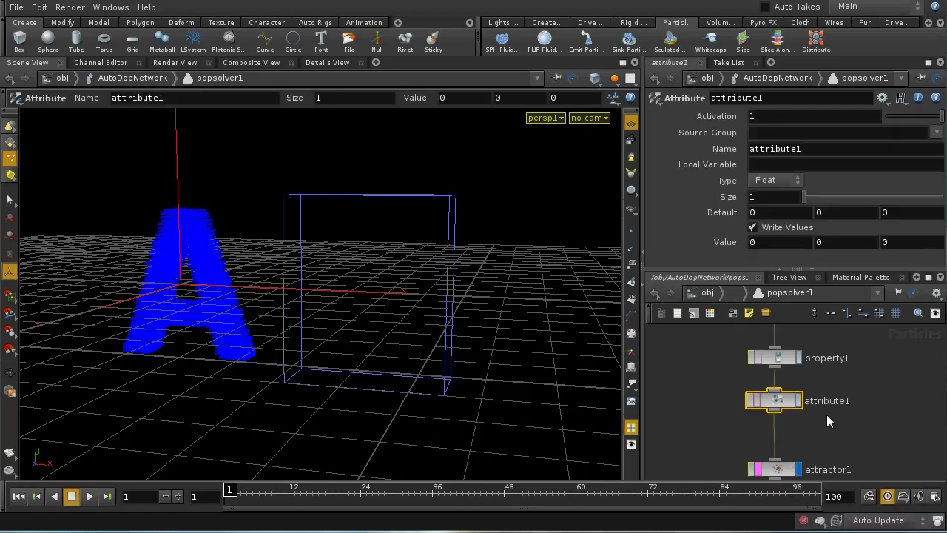
double_click(818, 149)
type("BALLIST")
key("BackSpace")
key("BackSpace")
key("BackSpace")
key("BackSpace")
key("BackSpace")
key("BackSpace")
key("BackSpace")
type("ballistic")
key("Tab")
key("Return")
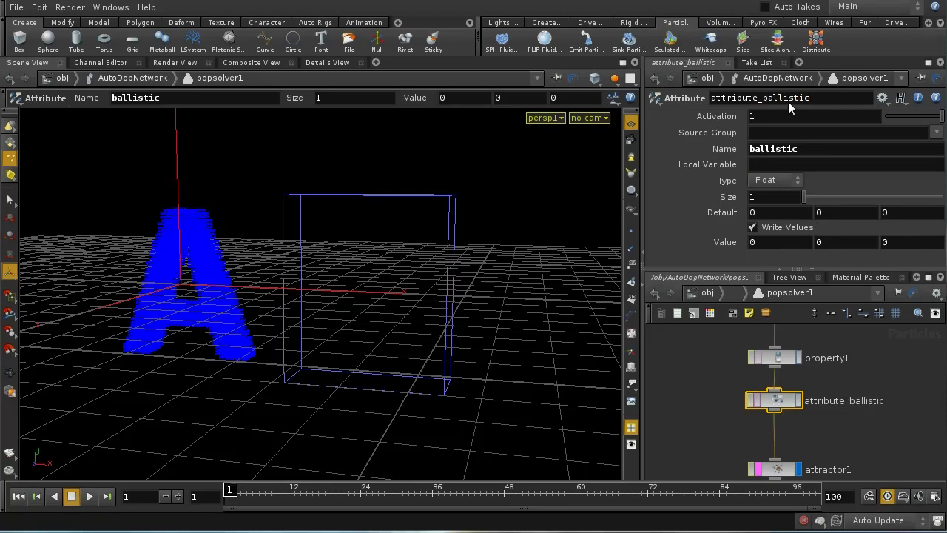
middle_click_drag(834, 443, 821, 366)
left_click_drag(765, 394, 763, 374)
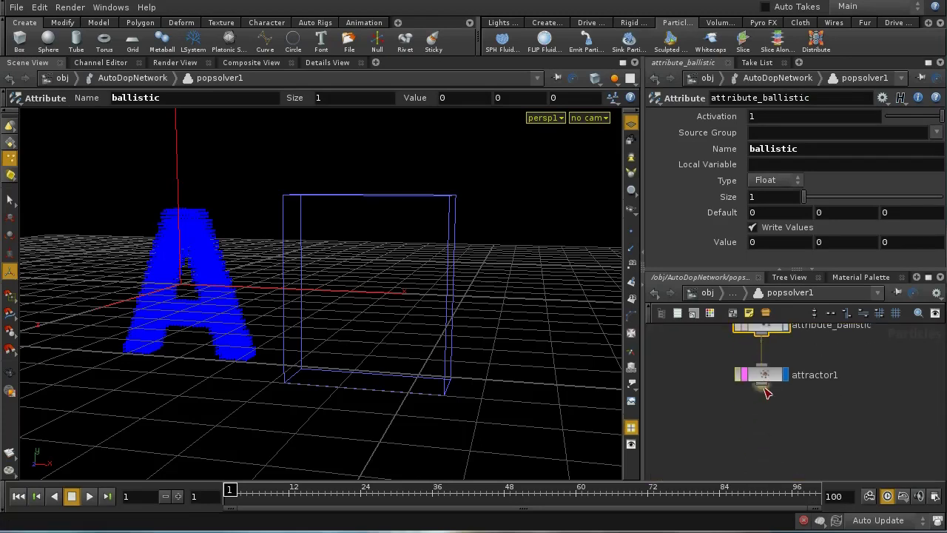
Add a displayed Group node in_letter_bounds below attractor1 with Group Name $OS.
key("Tab")
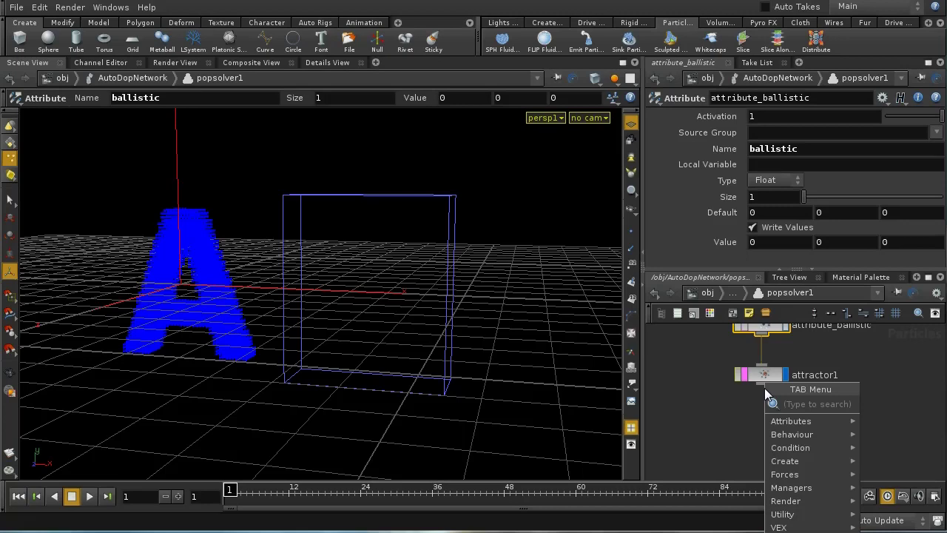
type("Group")
left_click(876, 407)
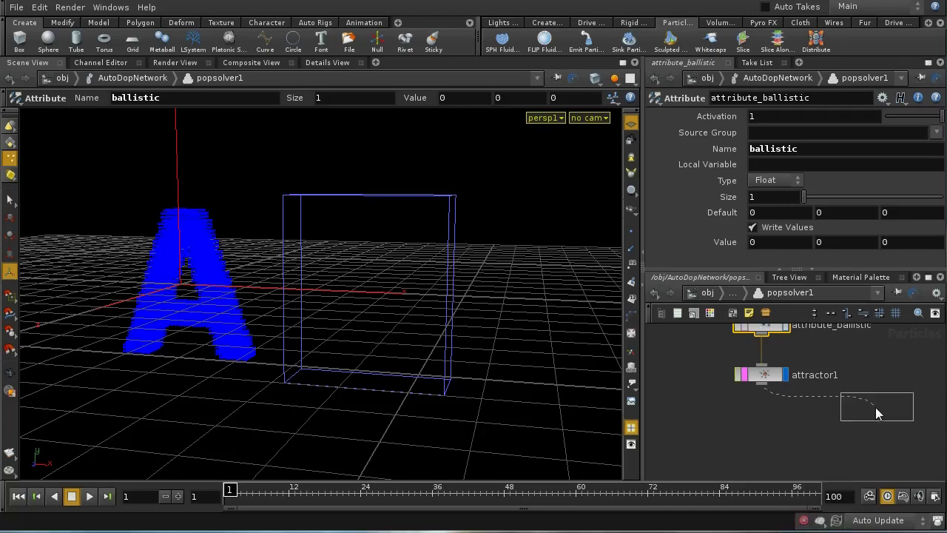
left_click(761, 422)
left_click(785, 422)
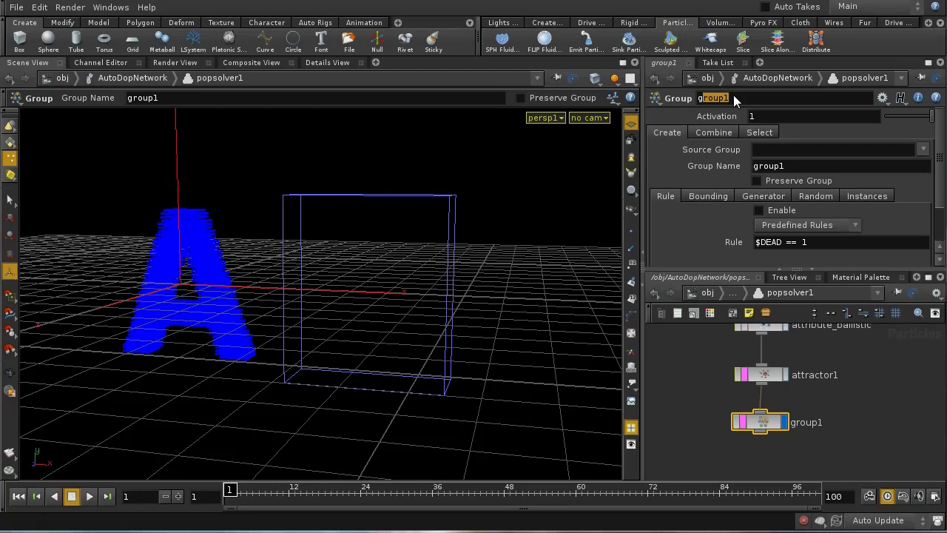
type("in_letter_bounds")
key("Return")
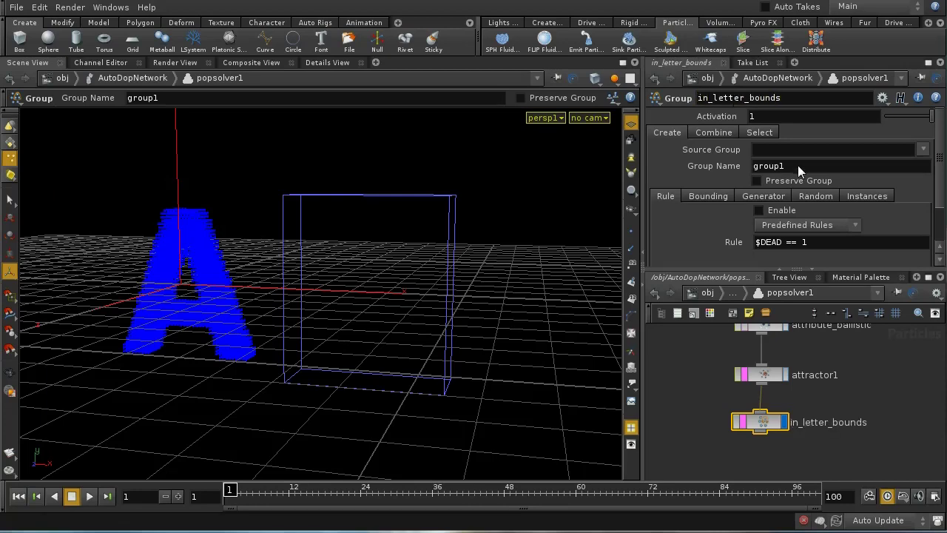
double_click(797, 165)
type("$OS")
key("Return")
Enable bounding by object /obj/letter_b/LETTER_BOUNDS and turn on Preserve Group.
left_click(716, 194)
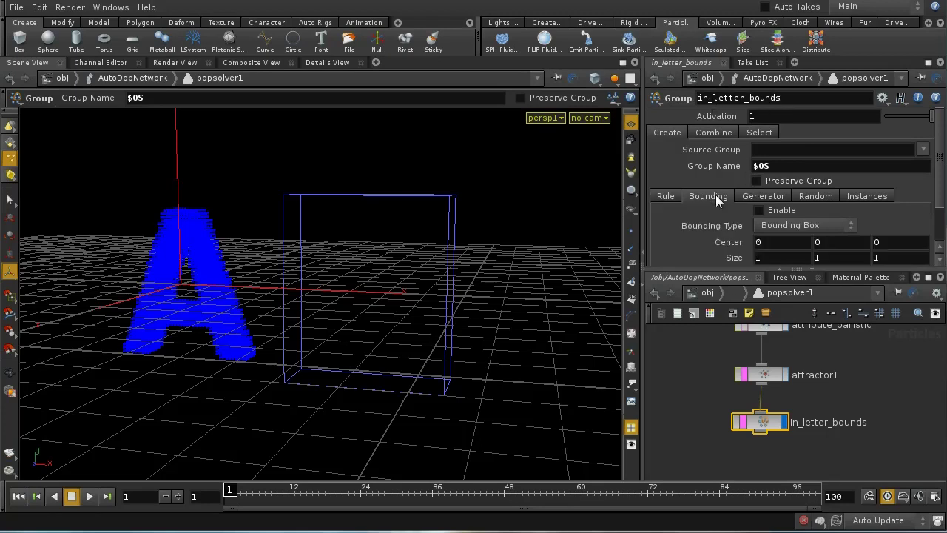
left_click(757, 211)
left_click(781, 225)
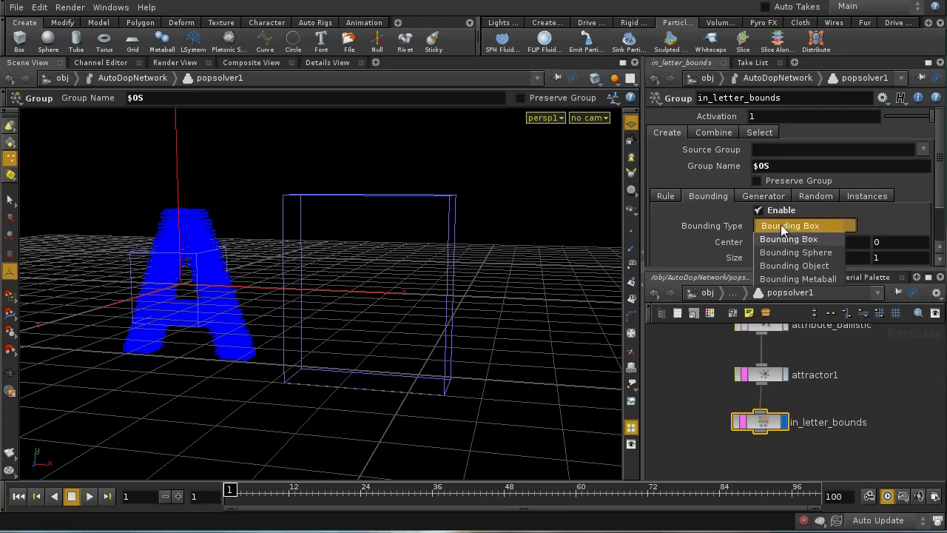
left_click(785, 267)
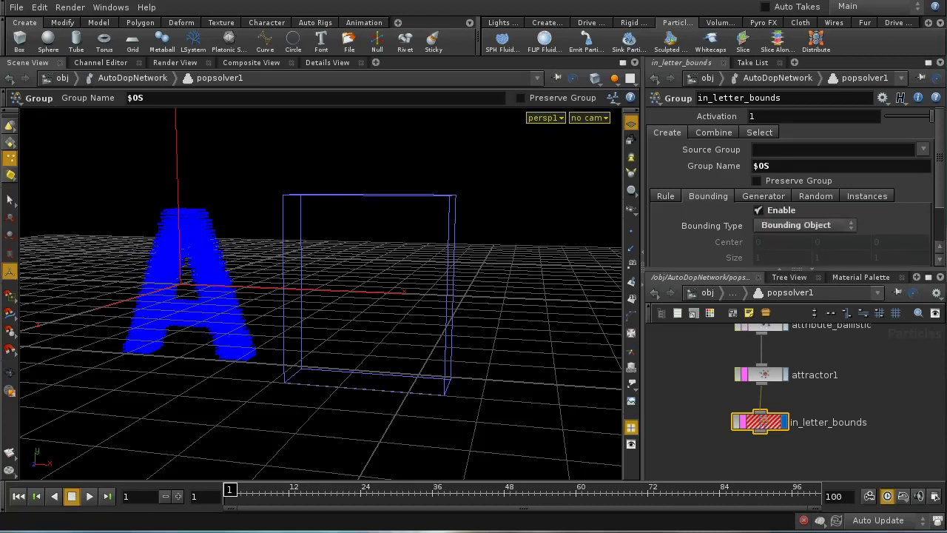
scroll(941, 221, "down", 2)
scroll(941, 220, "down", 1)
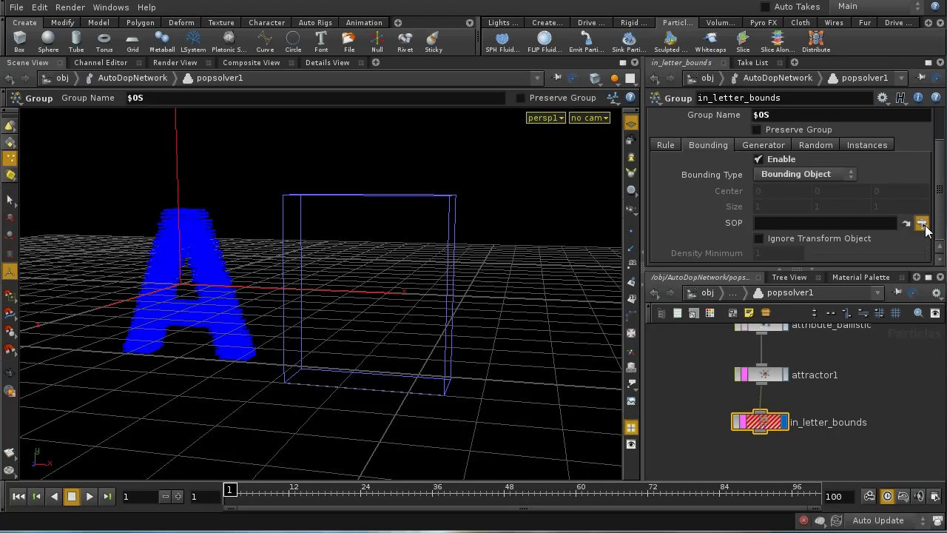
left_click(921, 222)
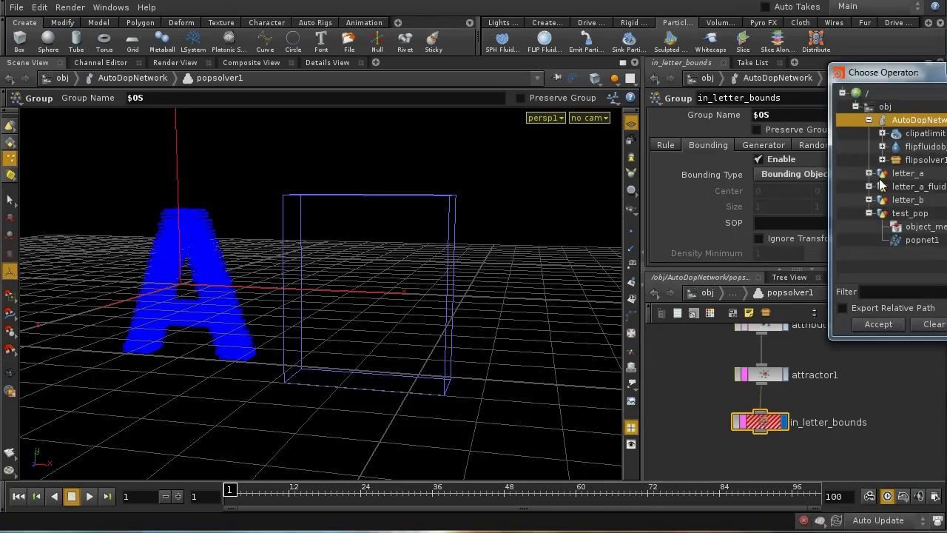
left_click(869, 200)
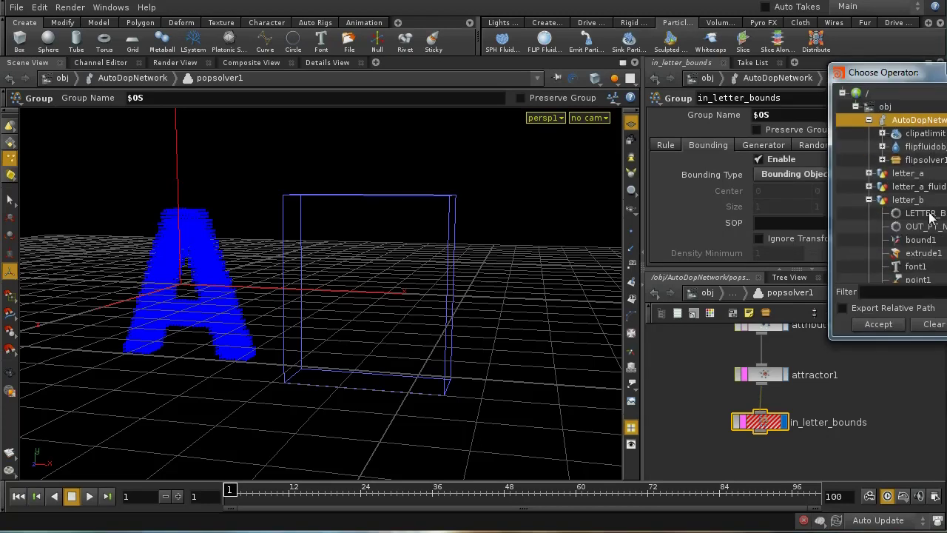
left_click(921, 213)
left_click(889, 324)
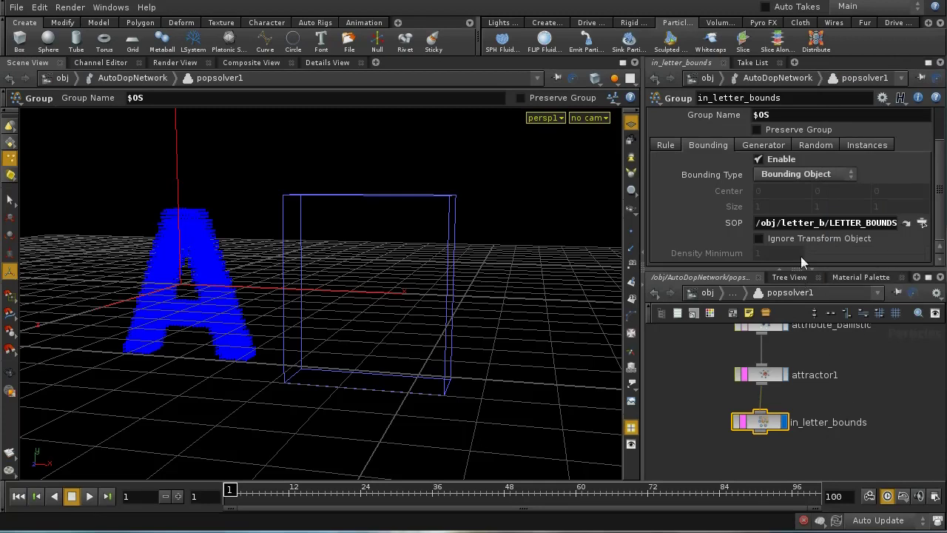
left_click(757, 129)
Add an Attribute node attribute_set_ballistic under in_letter_bounds, with attribute name ballistic.
middle_click_drag(850, 447, 860, 389)
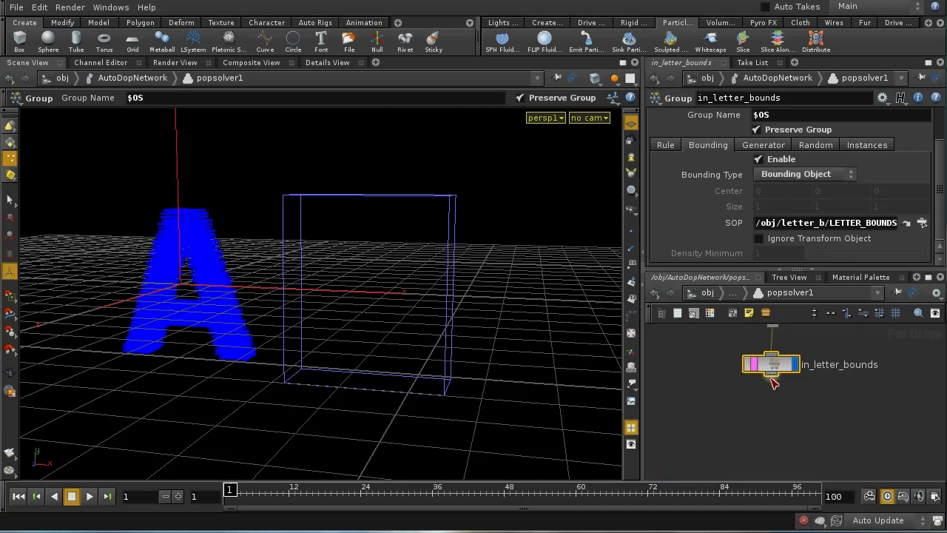
key("Tab")
type("att")
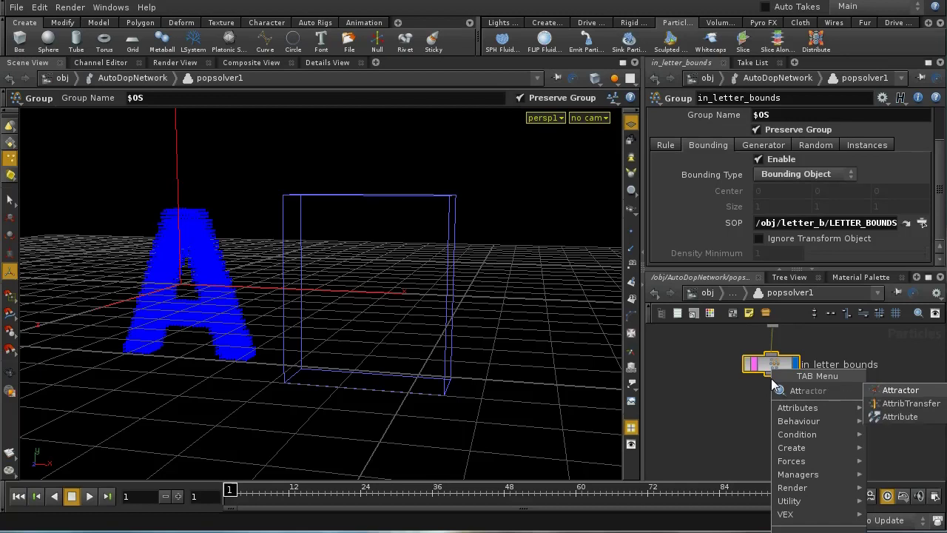
left_click(899, 416)
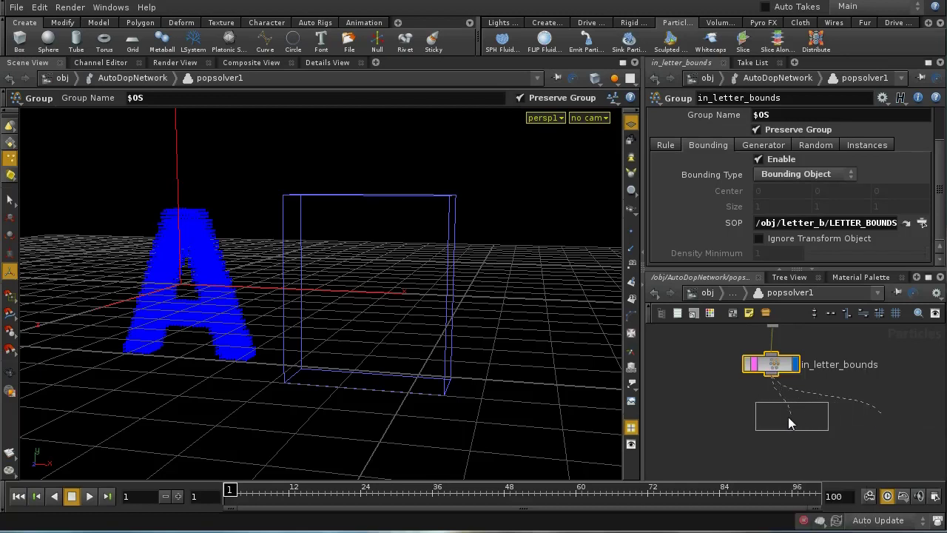
left_click(777, 416)
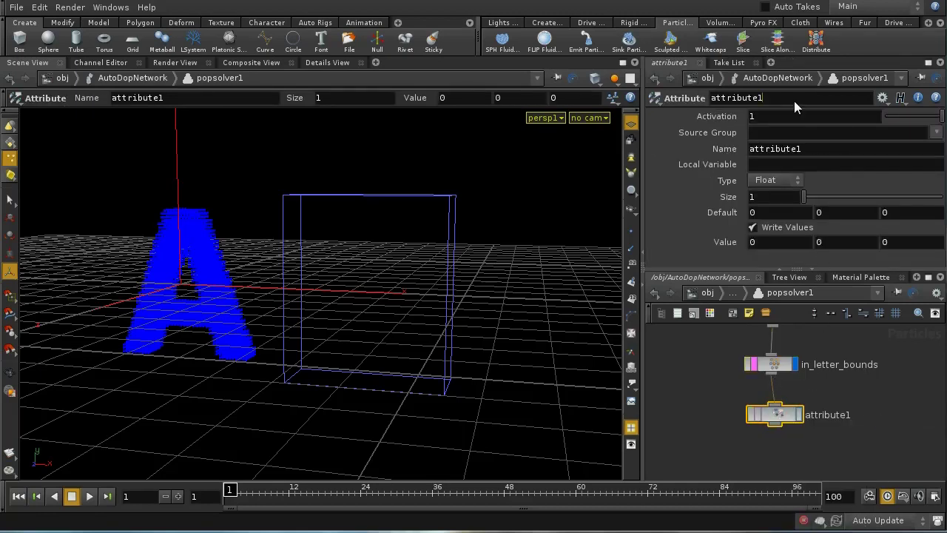
key("BackSpace")
type("_set_ballistic")
key("Return")
key("Tab")
key("Tab")
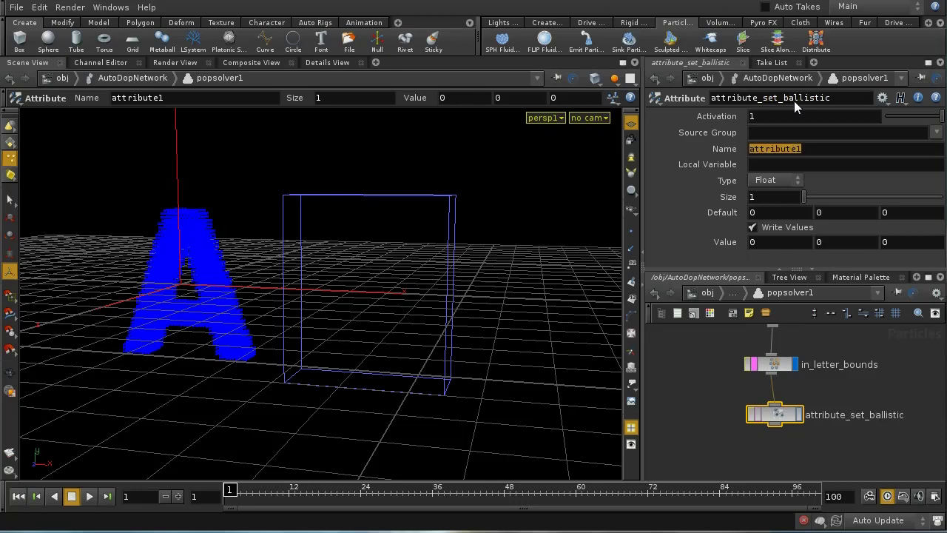
type("balli")
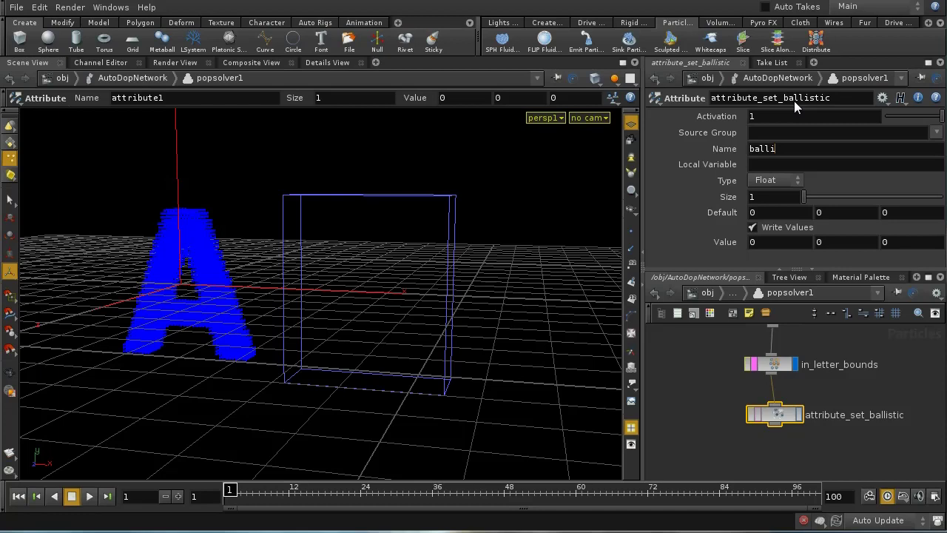
type("stic")
key("Return")
Set its value to 1 for the in_letter_bounds group and display the node.
left_click(763, 244)
type("1")
key("Return")
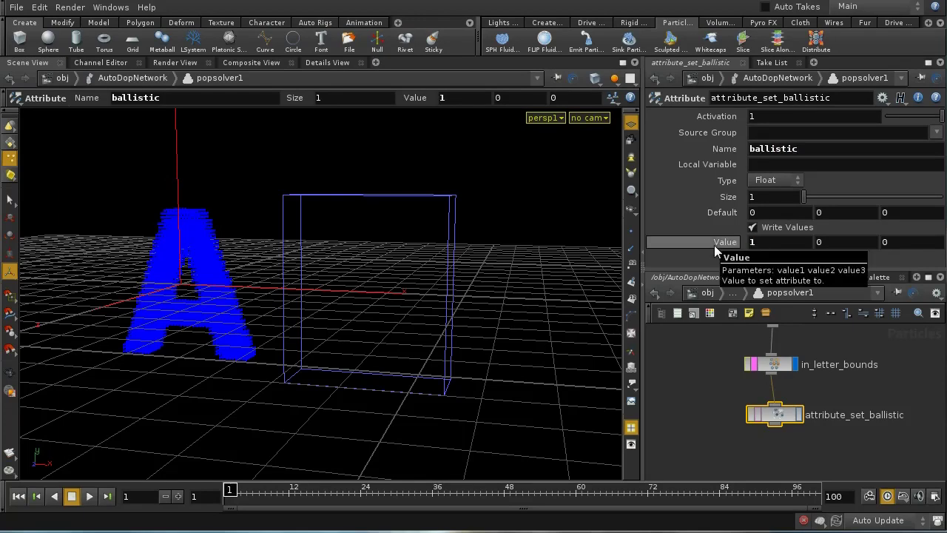
left_click(937, 132)
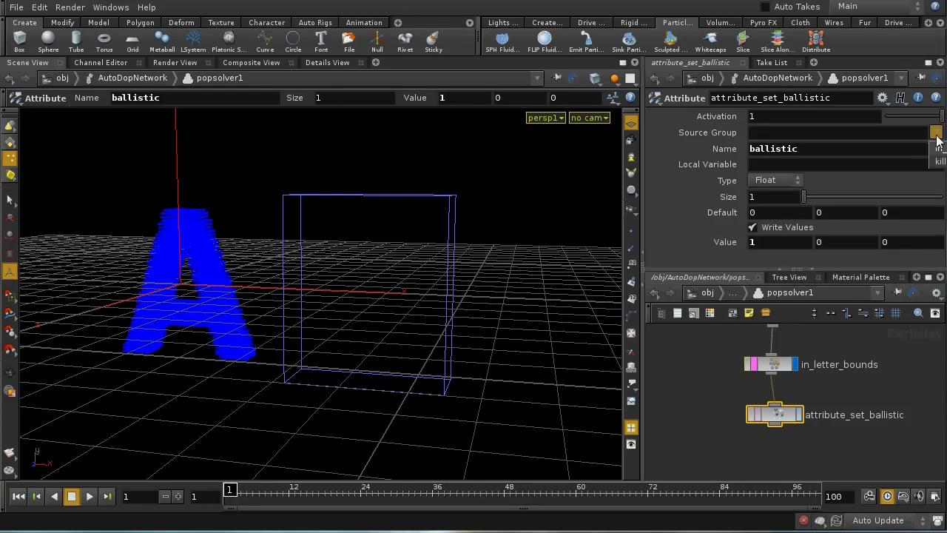
left_click(939, 151)
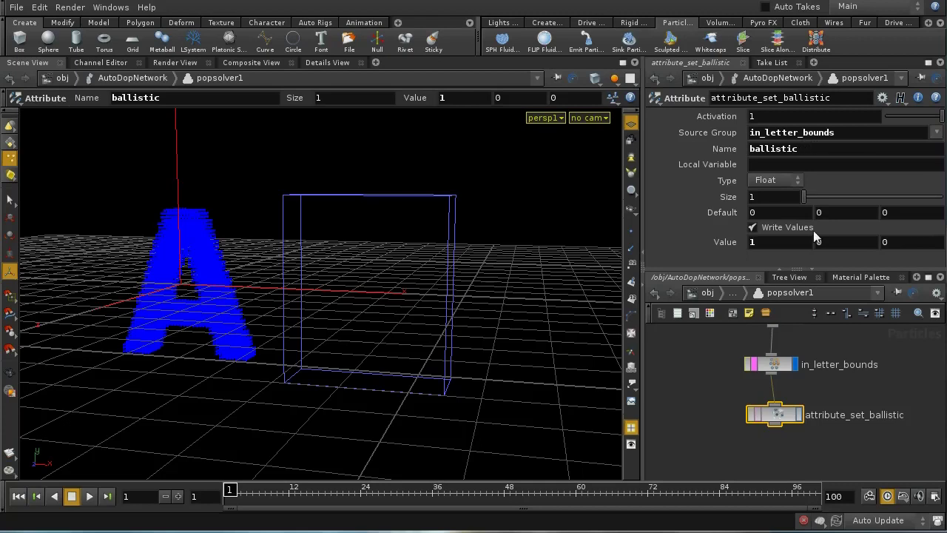
left_click_drag(800, 422, 796, 420)
left_click(797, 419)
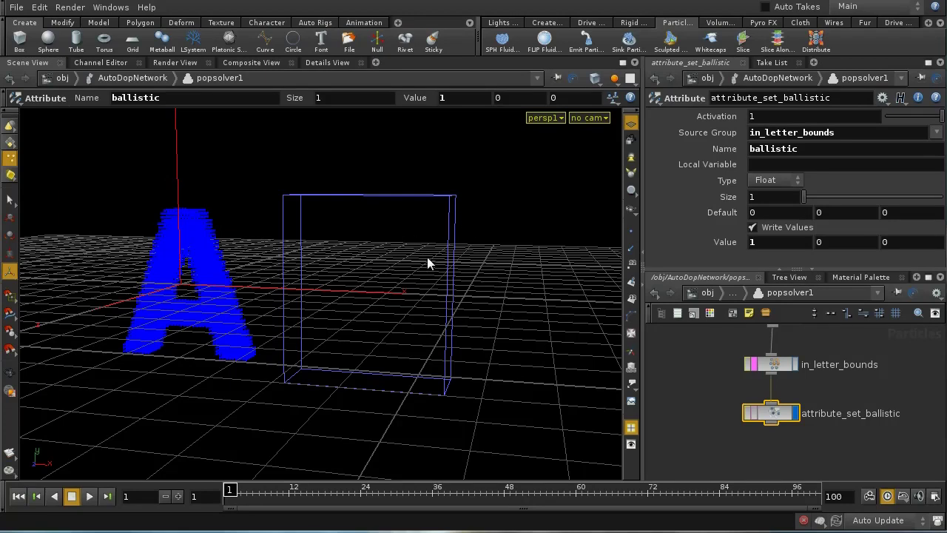
From AutoDopNetwork, play the first simulation frames, stop, and rewind to frame 1.
key("u")
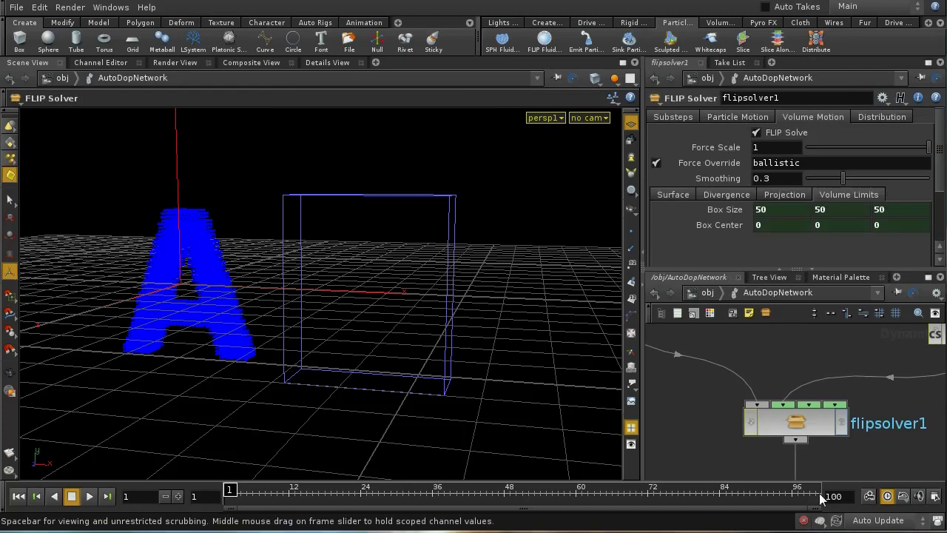
left_click(81, 497)
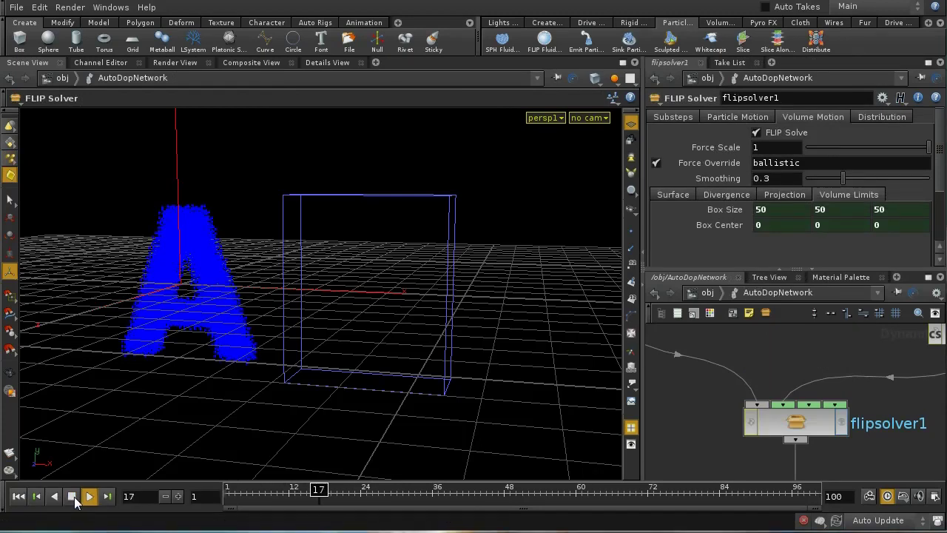
left_click(72, 497)
left_click(19, 496)
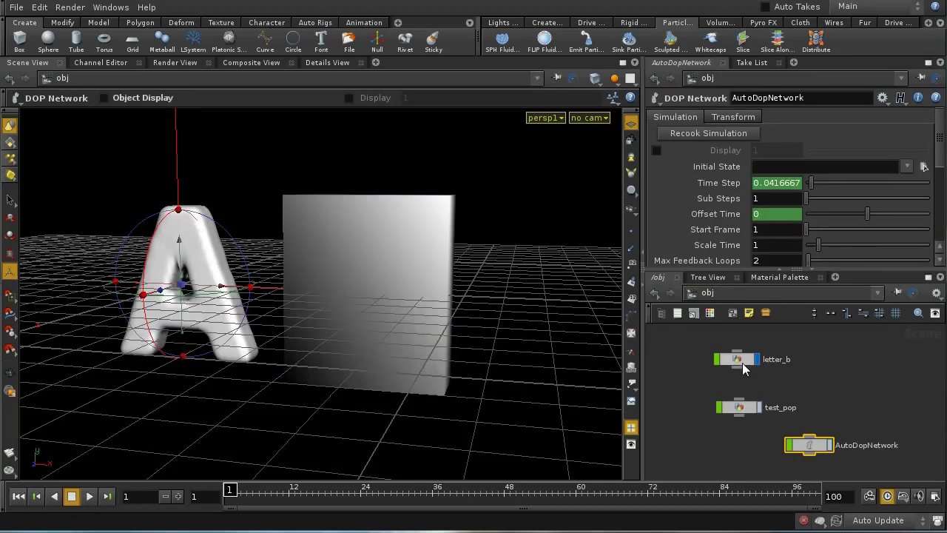
Open the letter_b network and pan down to the sort_by_y node.
left_click(742, 363)
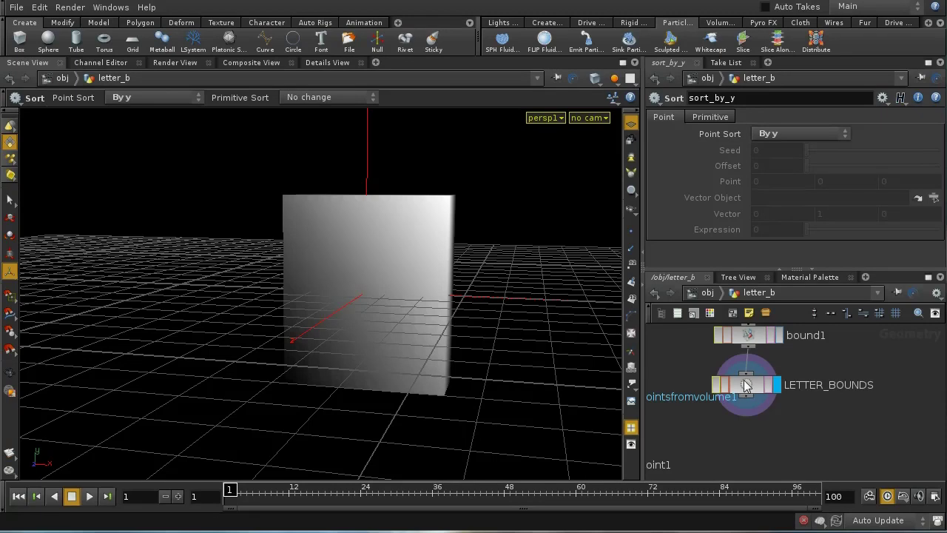
middle_click_drag(756, 434, 887, 358)
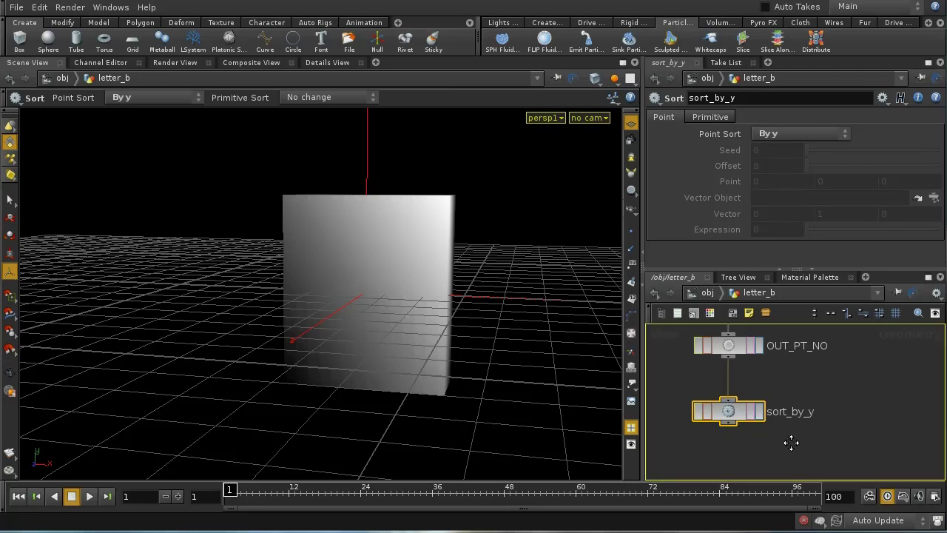
middle_click_drag(788, 442, 811, 398)
Add a Null node below sort_by_y inside letter_b.
key("Tab")
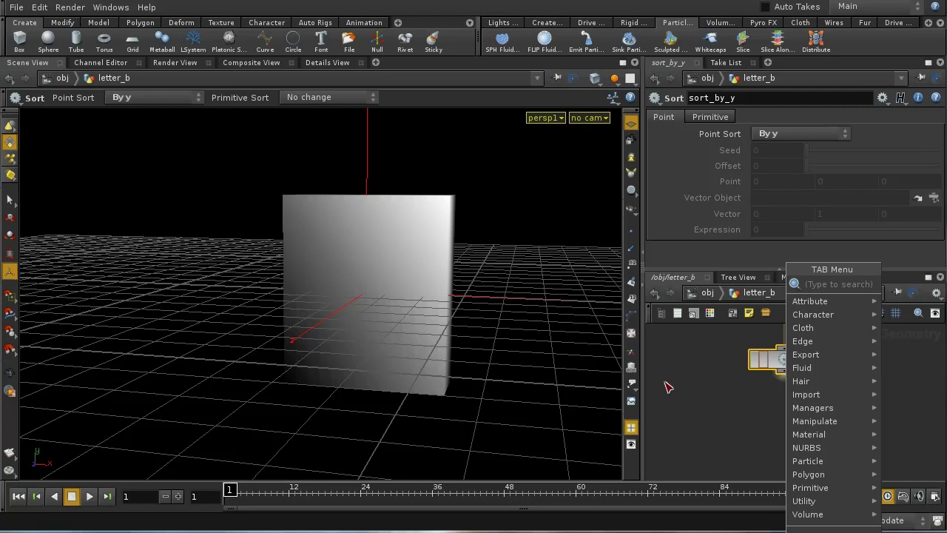
key("Escape")
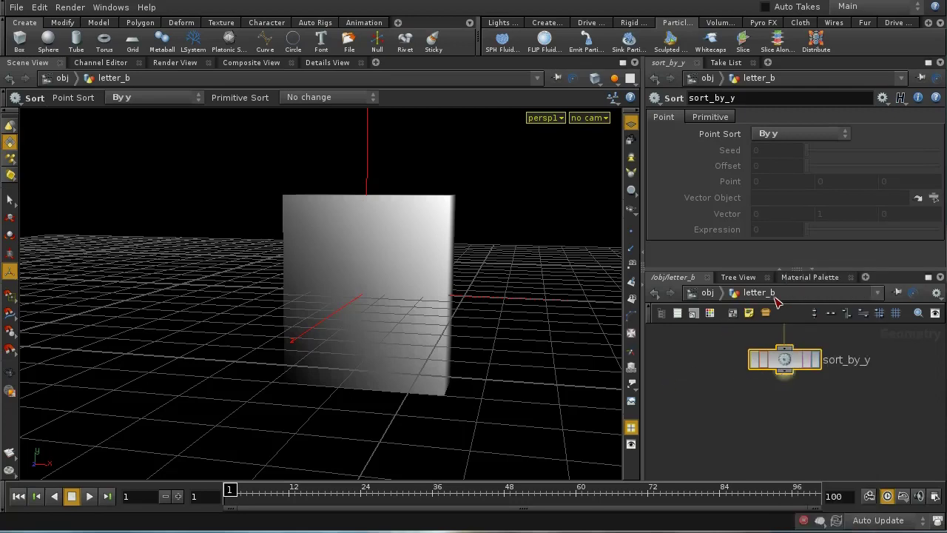
left_click(784, 374)
key("Tab")
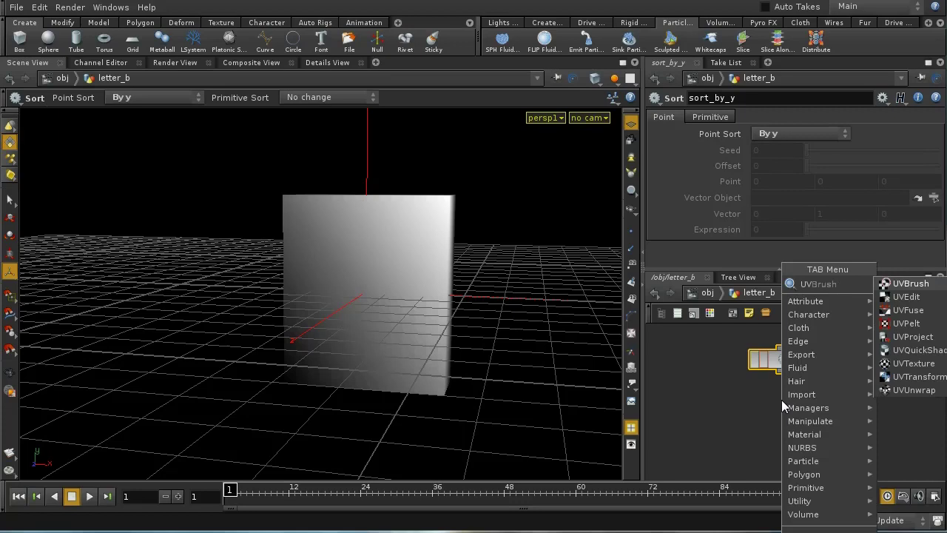
key("Escape")
key("Tab")
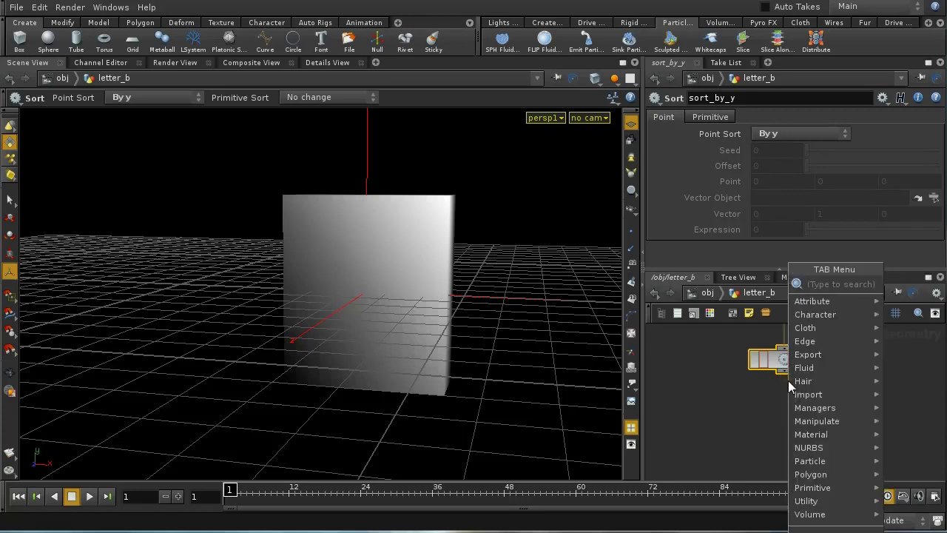
type("Null")
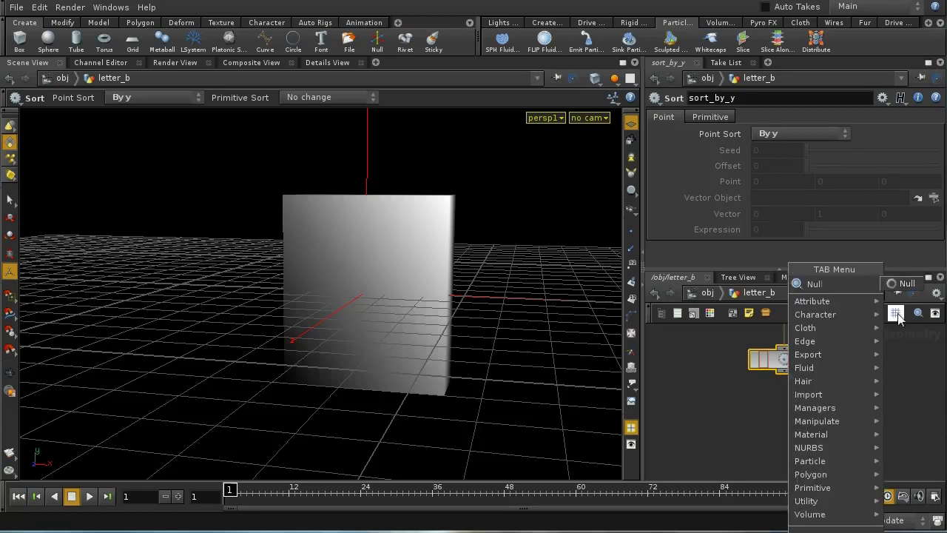
left_click(898, 283)
left_click(787, 423)
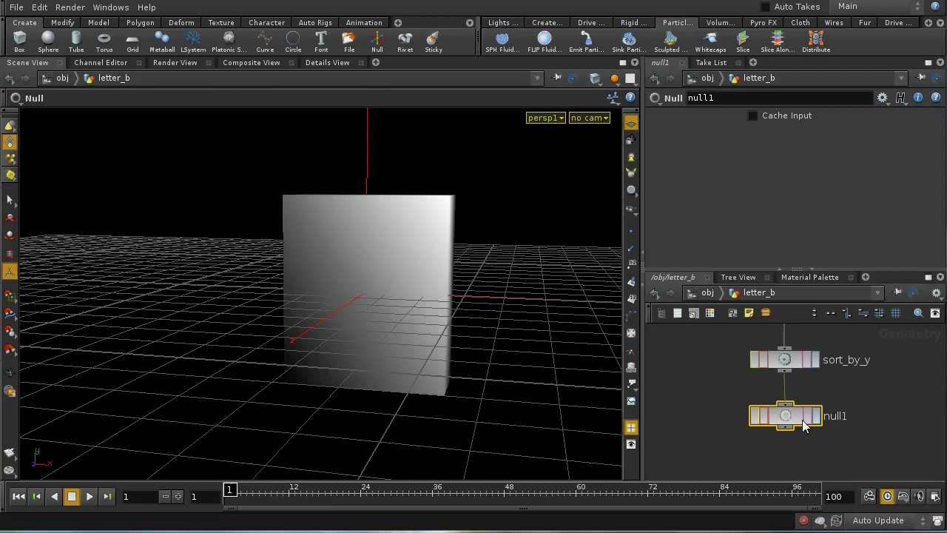
Rename the null to LETTER_B_POINTS_OUT and go back to the object level.
double_click(732, 102)
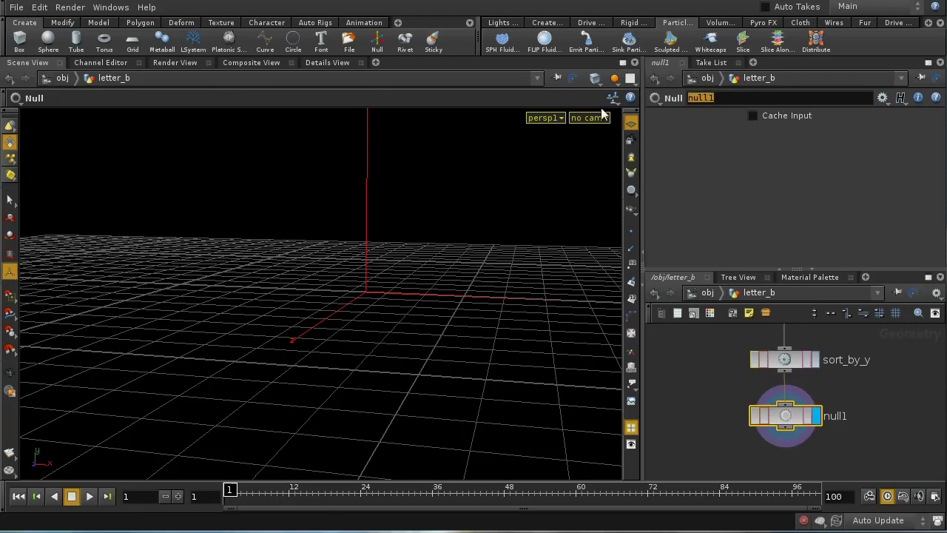
type("lett")
type("ER_B_POINTS_OUT_")
key("Return")
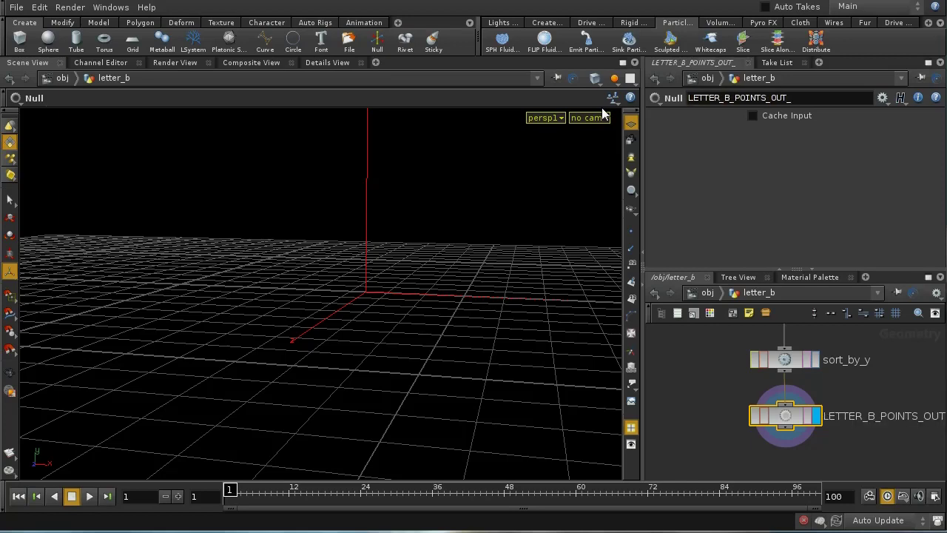
key("BackSpace")
key("Return")
left_click(715, 293)
scroll(819, 363, "down", 3)
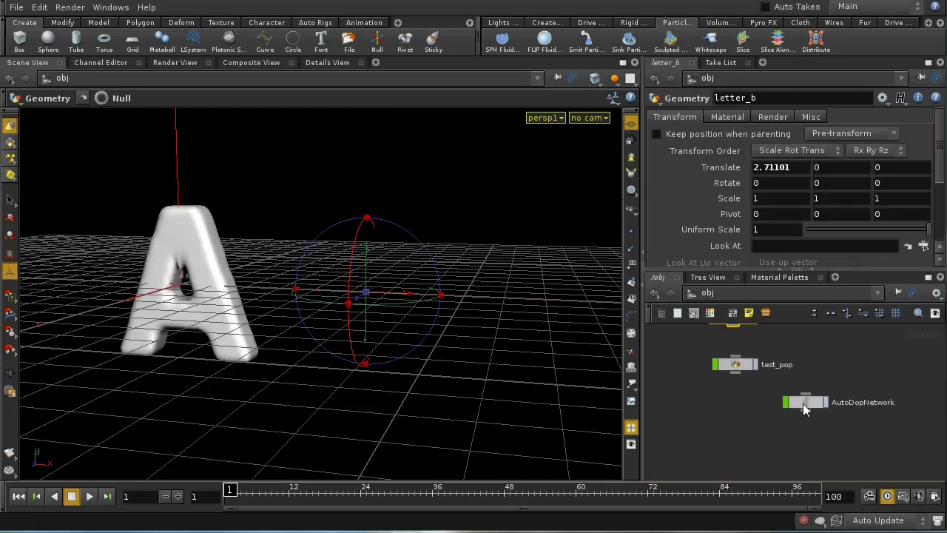
Point attractor1 in popsolver1 at /obj/letter_b/LETTER_B_POINTS_OUT, then play the simulation.
left_click(805, 404)
double_click(804, 403)
scroll(819, 385, "up", 3)
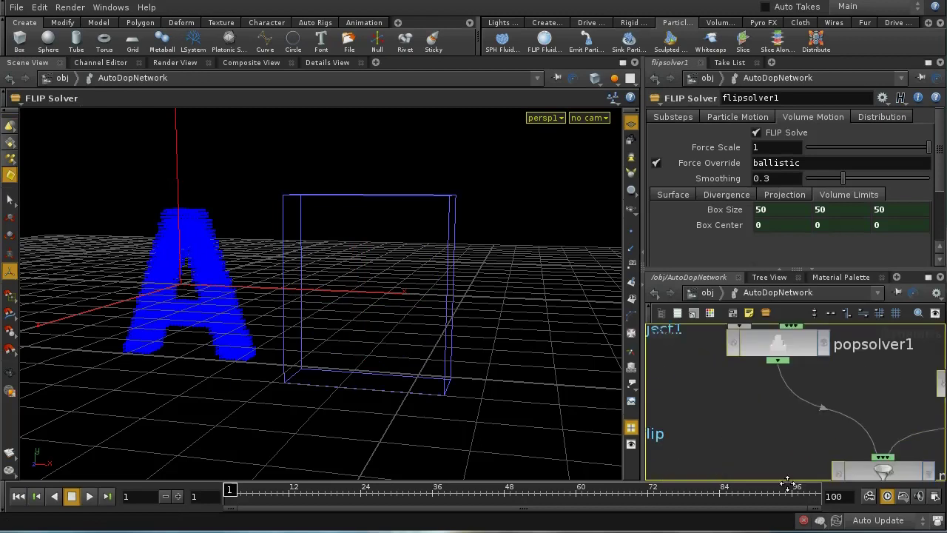
double_click(801, 355)
middle_click_drag(854, 419, 860, 446)
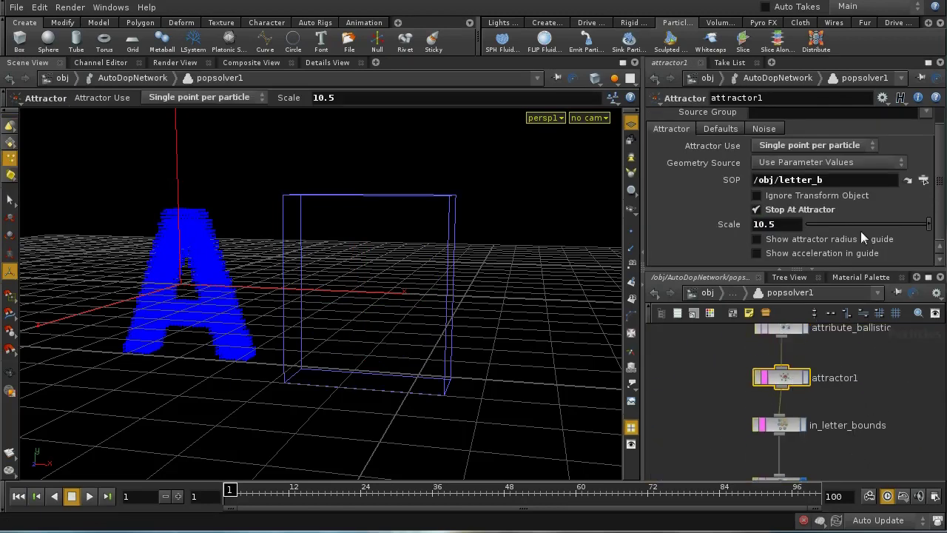
left_click(909, 181)
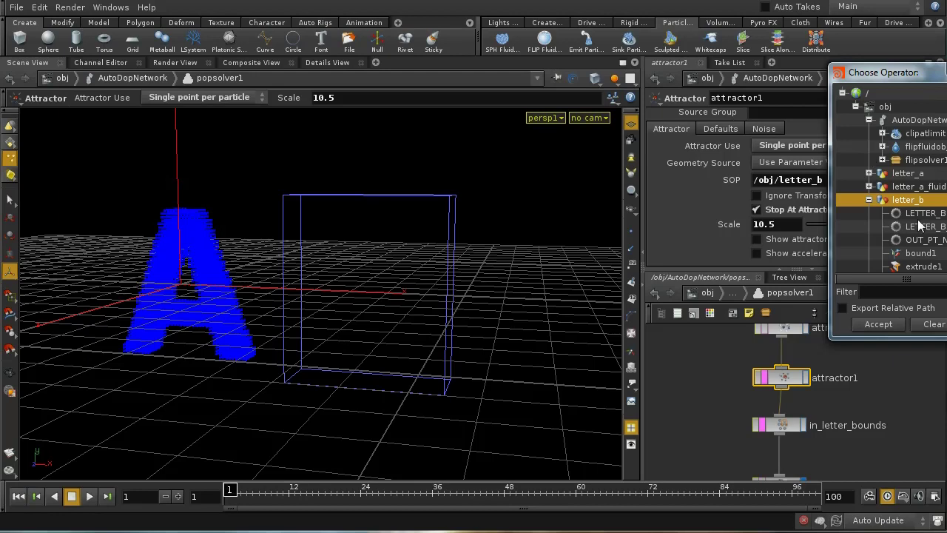
left_click(925, 226)
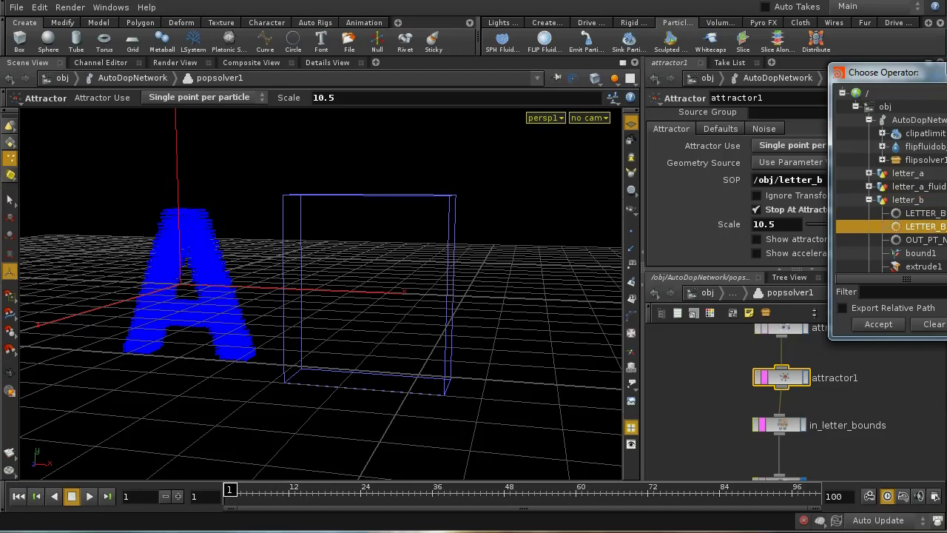
left_click(891, 327)
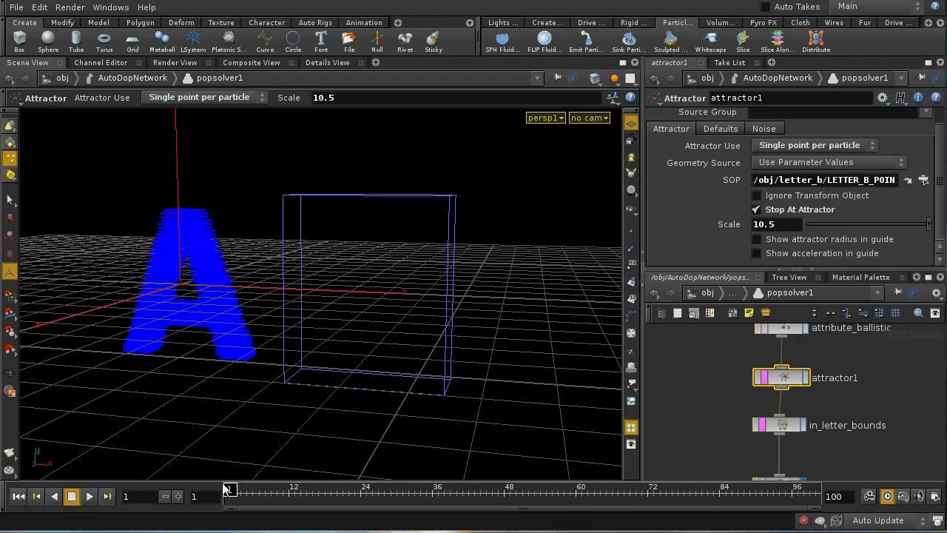
left_click(89, 497)
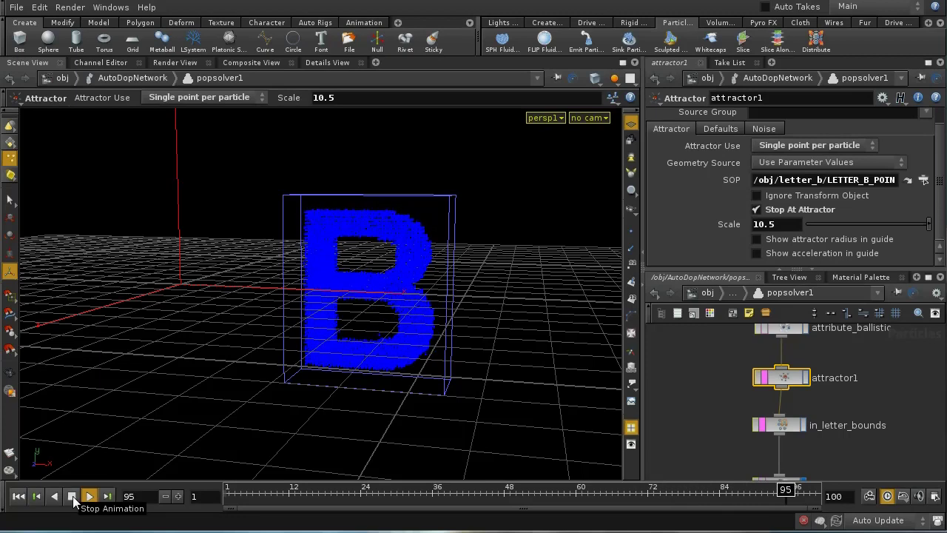
left_click(72, 497)
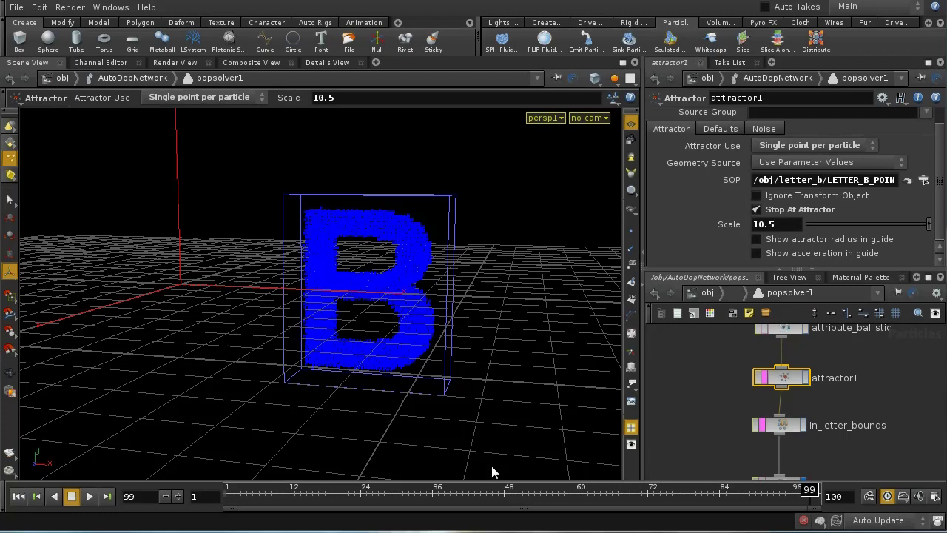
Flipbook letter_a_fluid's meshed surface from frame 1, review the playback, and close MPlay.
left_click(733, 292)
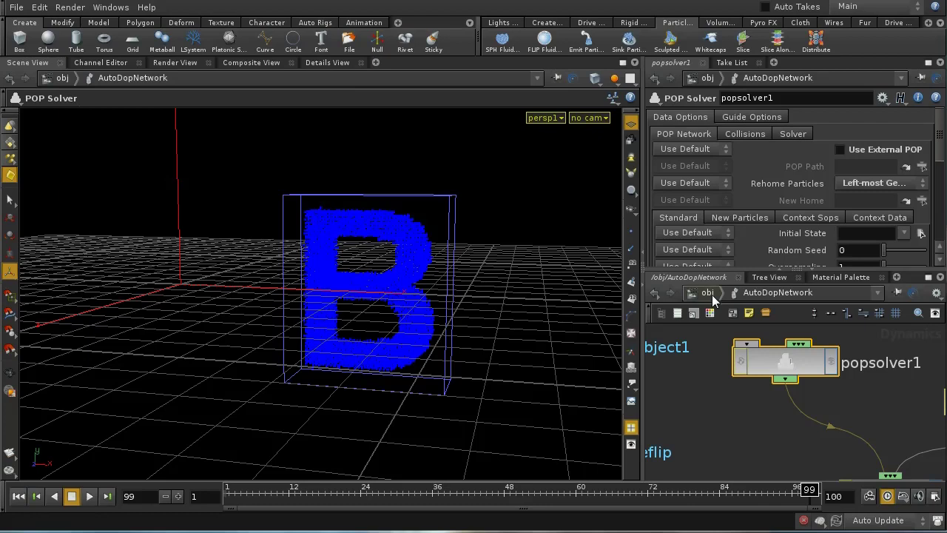
left_click(709, 293)
scroll(832, 408, "up", 4)
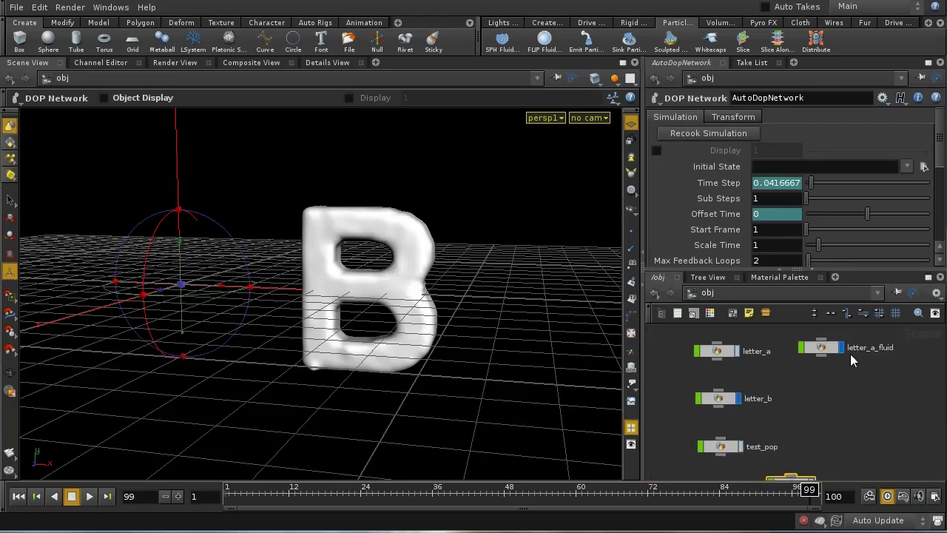
double_click(830, 350)
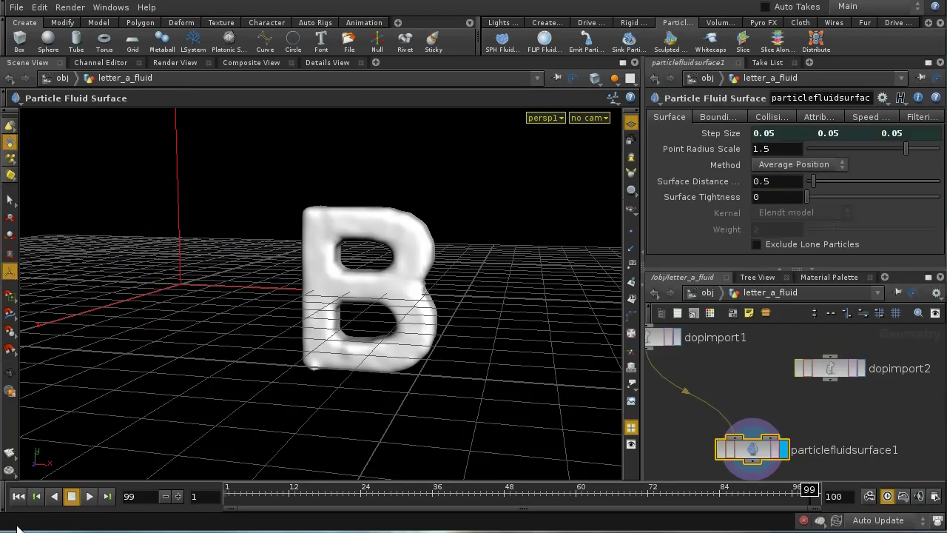
left_click(12, 501)
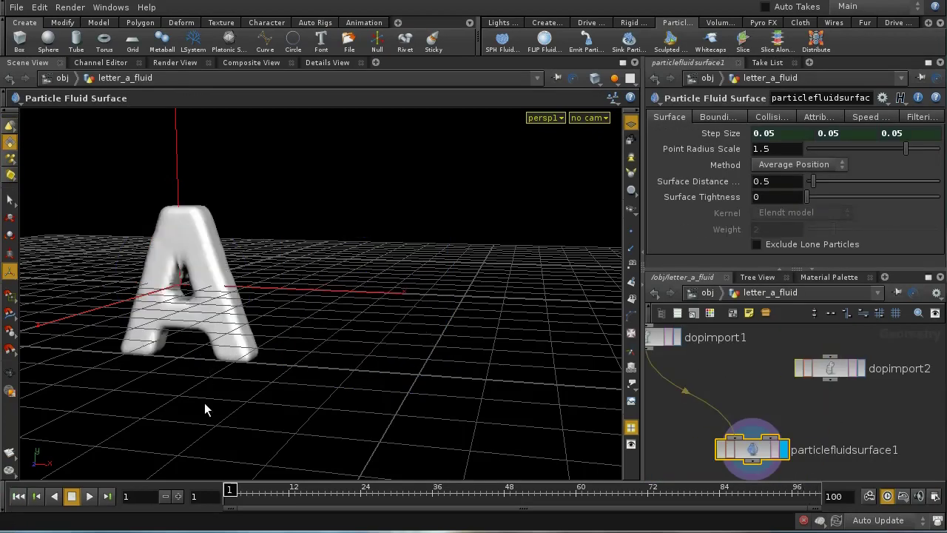
left_click(9, 453)
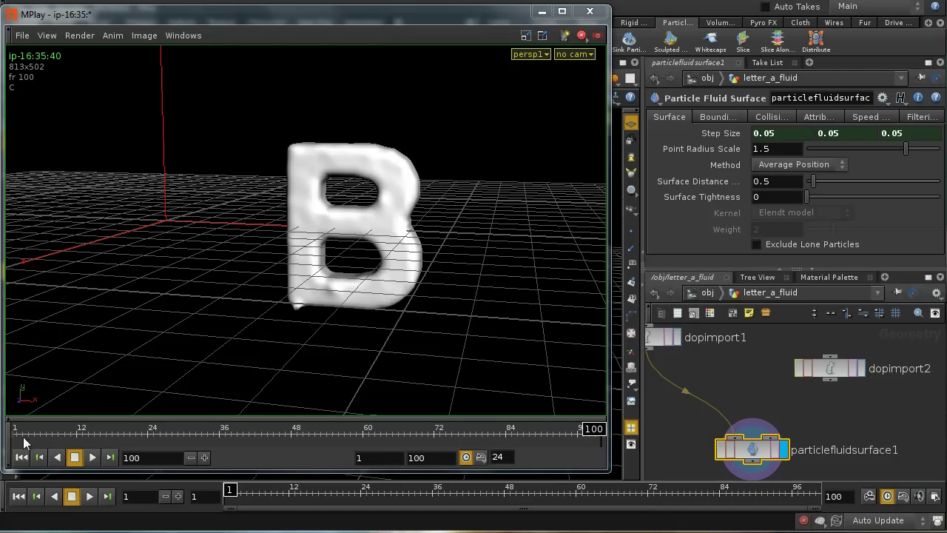
left_click(87, 459)
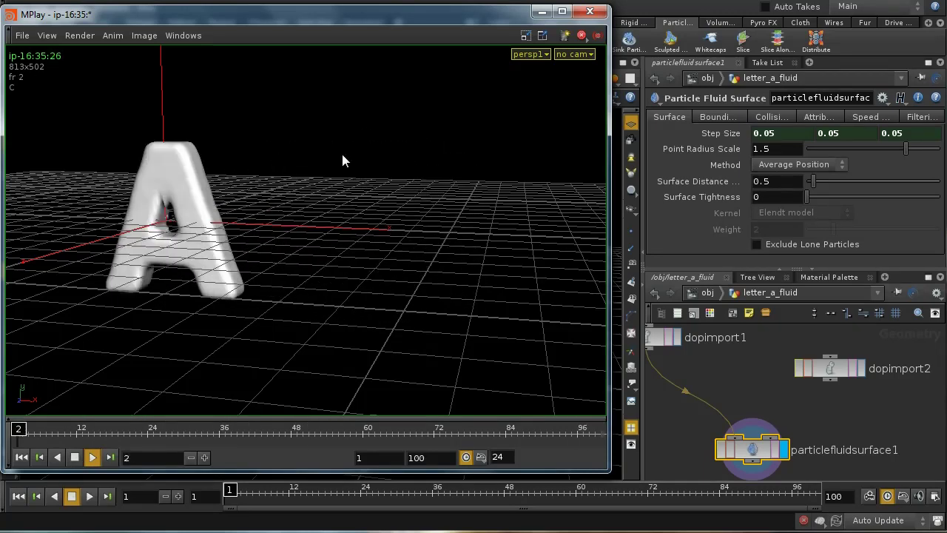
left_click(74, 457)
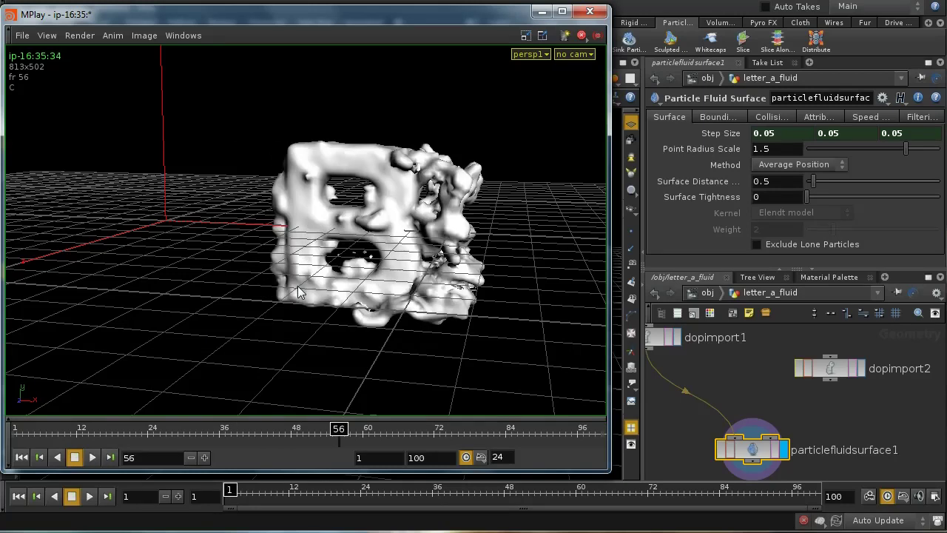
left_click(590, 11)
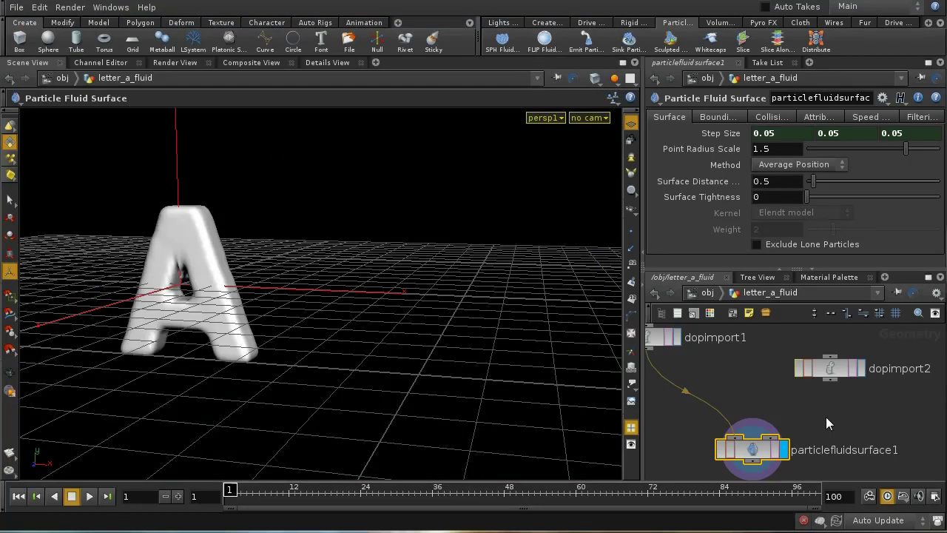
Uncheck Keep Particles Apart in flipsolver1's Particle Motion settings.
middle_click_drag(826, 418, 875, 405)
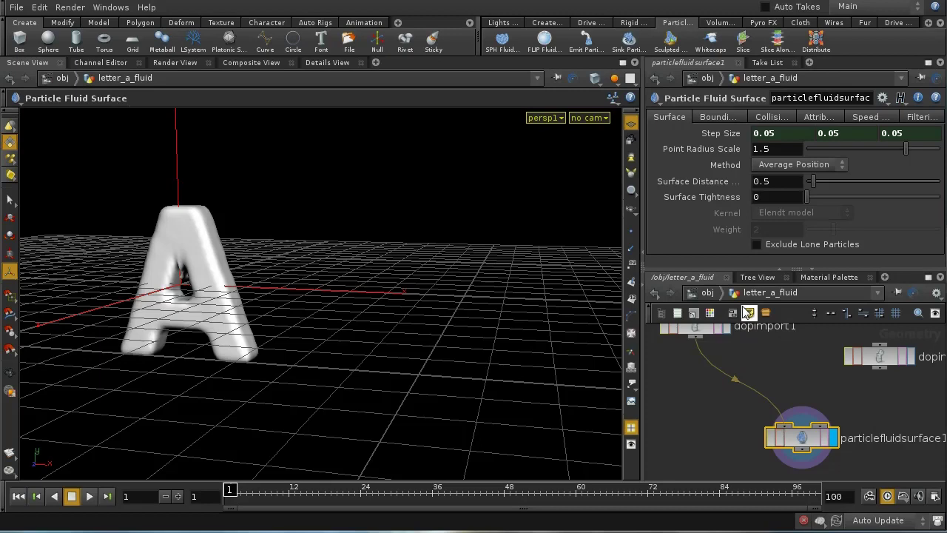
key("u")
middle_click_drag(803, 427, 842, 369)
double_click(799, 436)
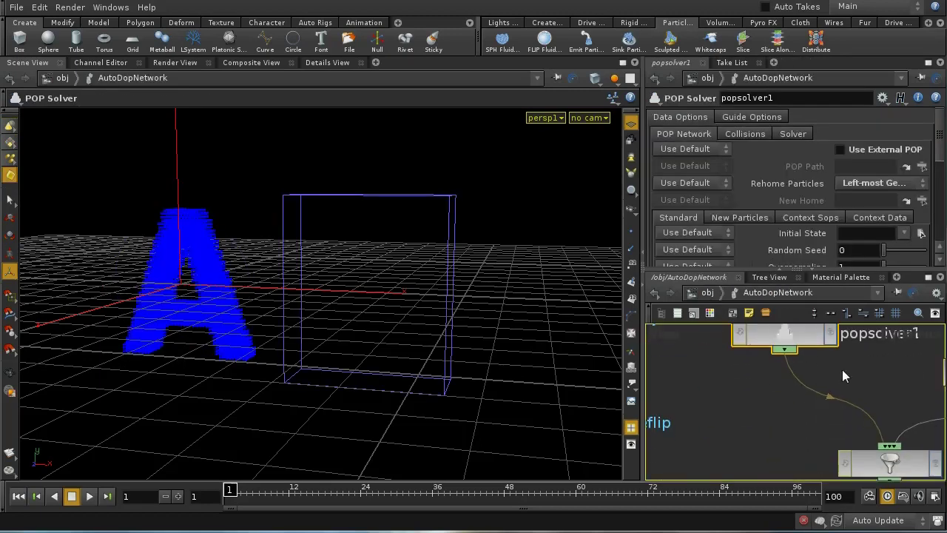
middle_click_drag(778, 408, 836, 329)
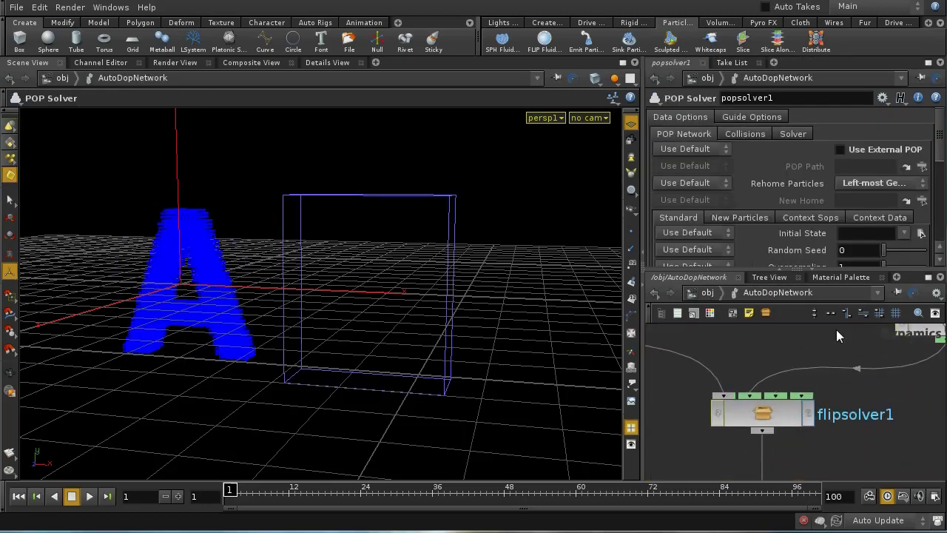
left_click(780, 410)
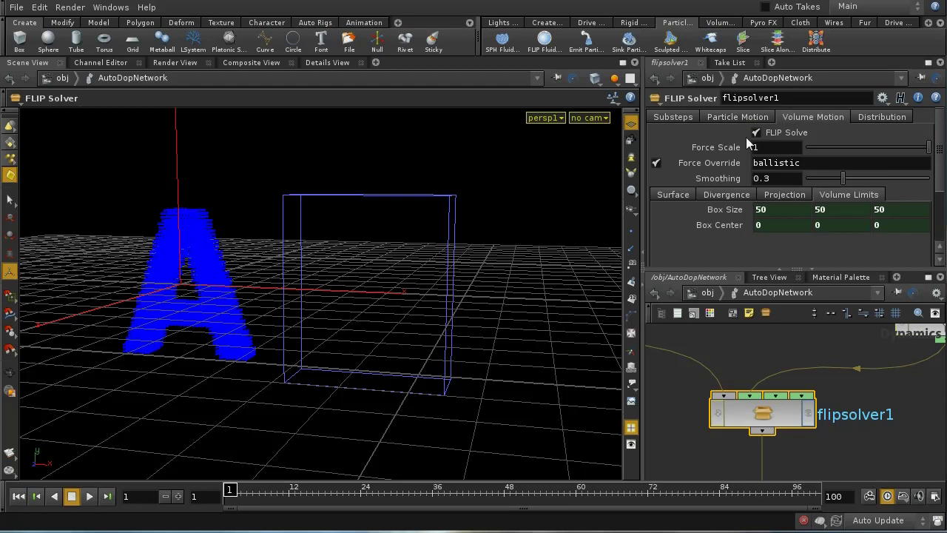
left_click(738, 119)
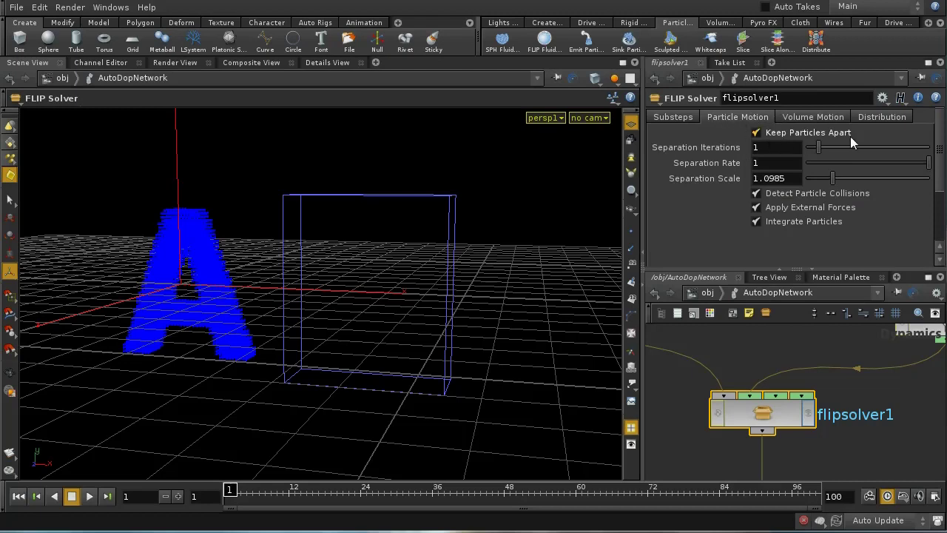
left_click(757, 133)
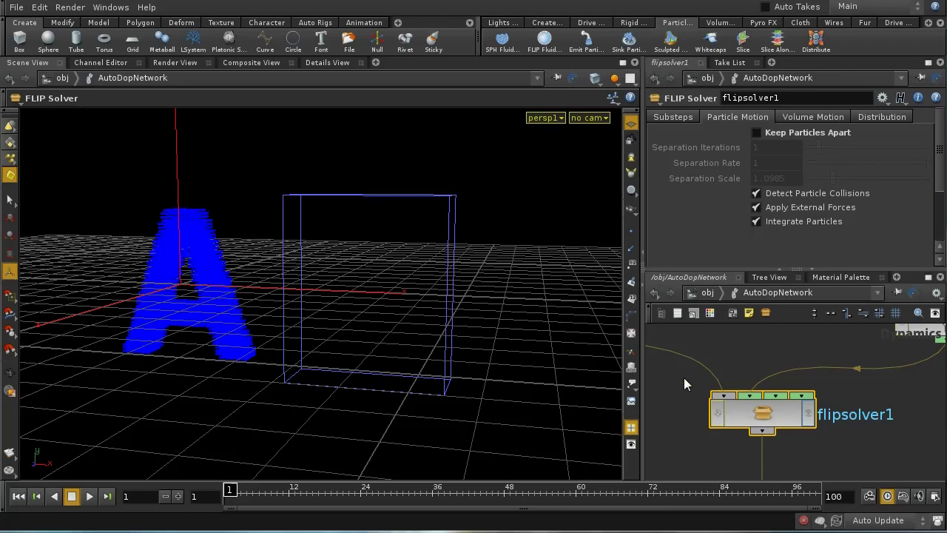
Play the simulation, then rewind it to frame 1.
middle_click_drag(701, 450, 727, 450)
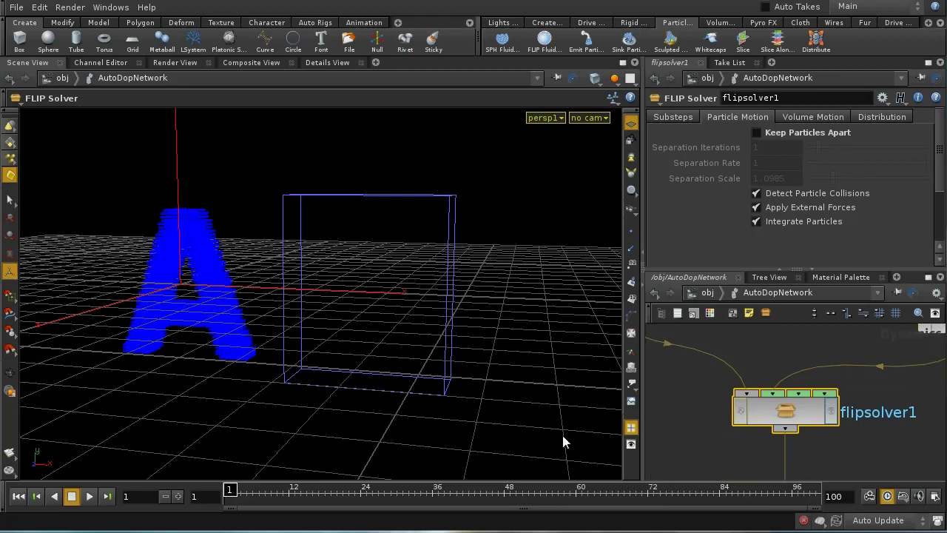
left_click(90, 500)
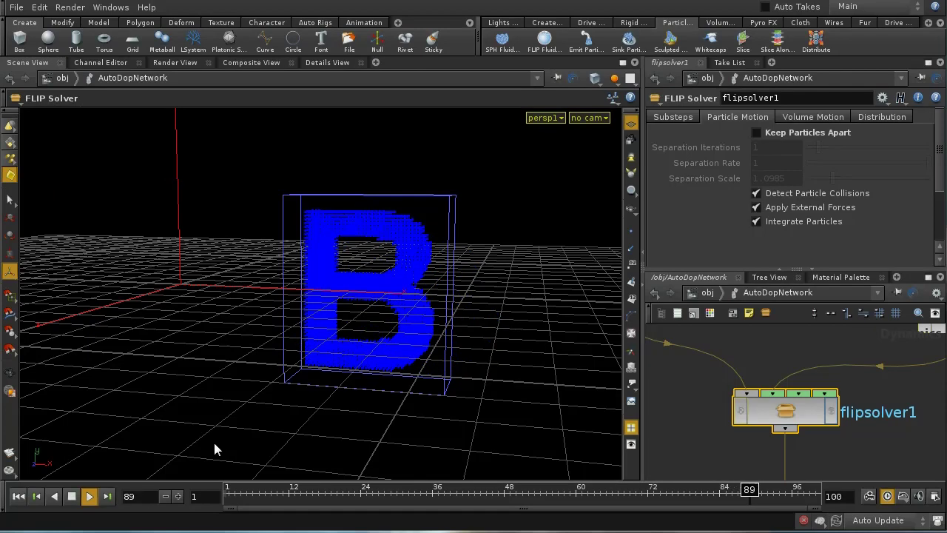
left_click(18, 496)
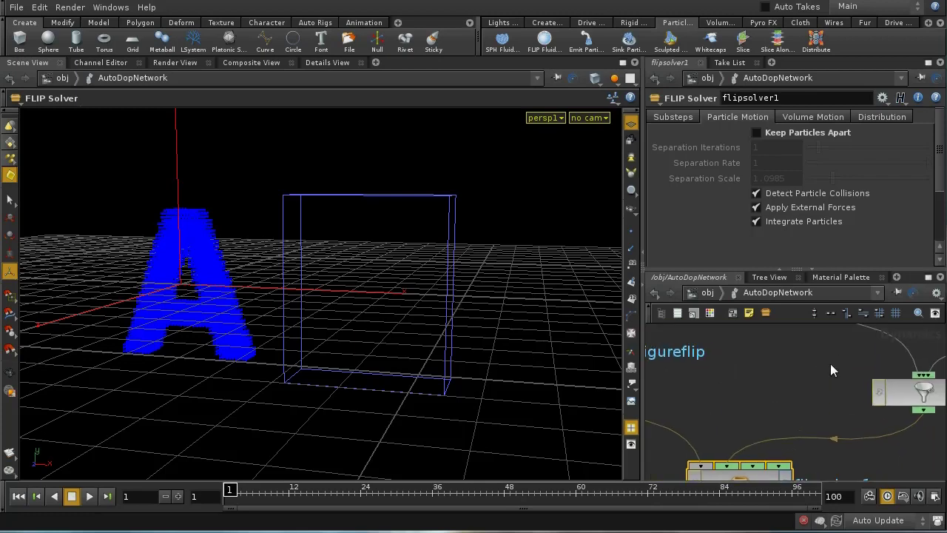
Add a Drag node below attribute_set_ballistic inside popsolver1.
middle_click_drag(830, 363, 888, 365)
double_click(879, 358)
middle_click_drag(871, 421, 864, 377)
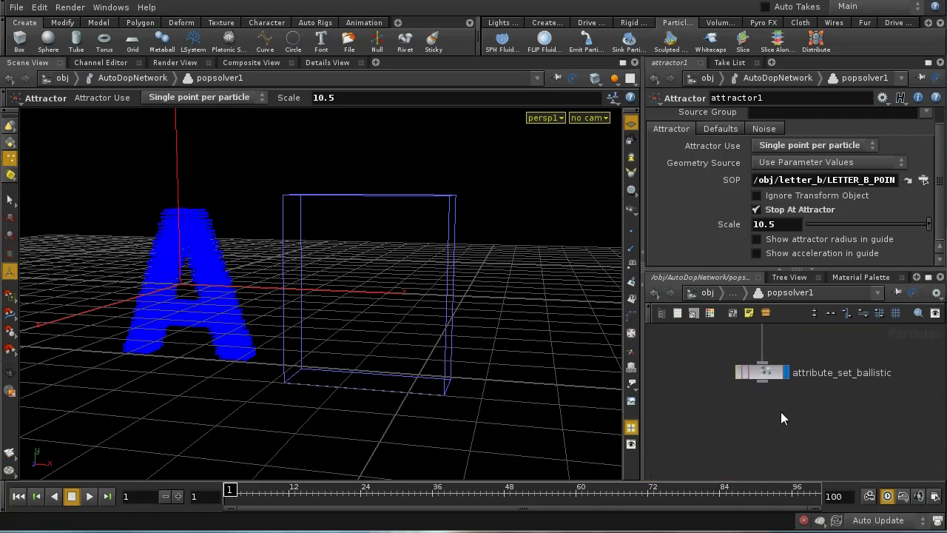
key("Tab")
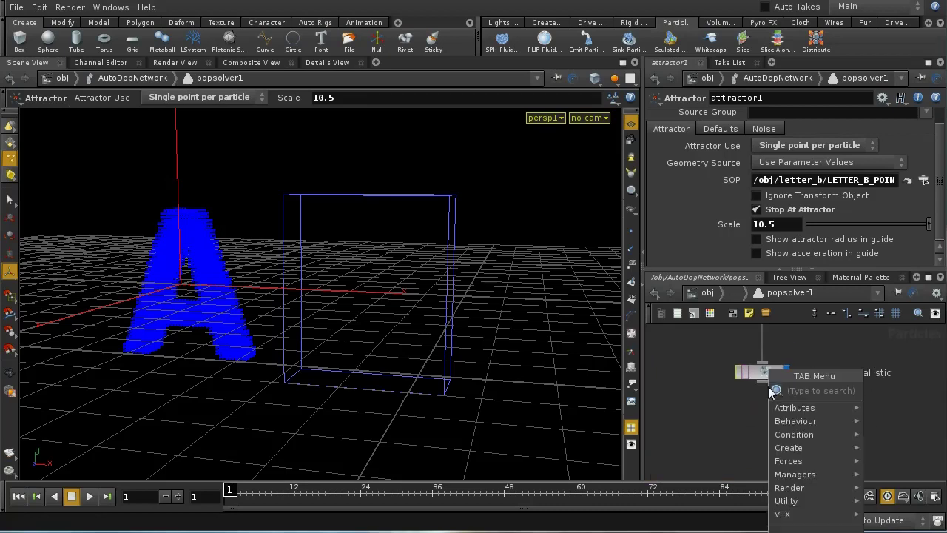
type("Drag")
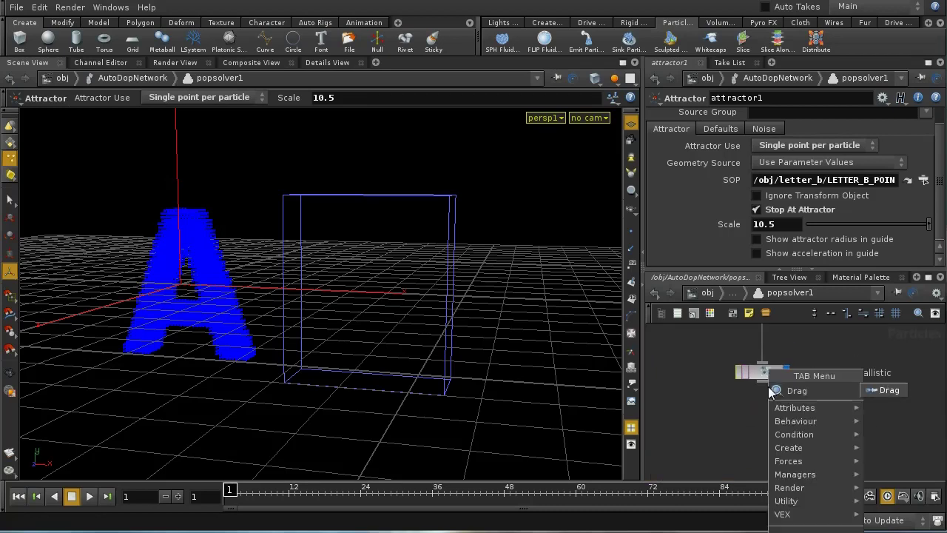
left_click(895, 390)
left_click(763, 427)
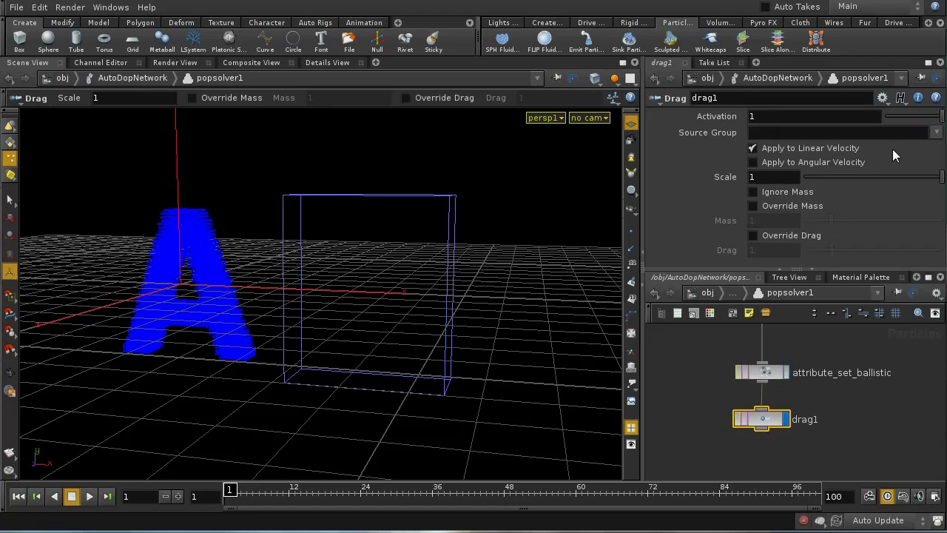
Limit drag1 to in_letter_bounds with Ignore Mass and Override Drag 1, then test-play and rewind.
left_click(936, 132)
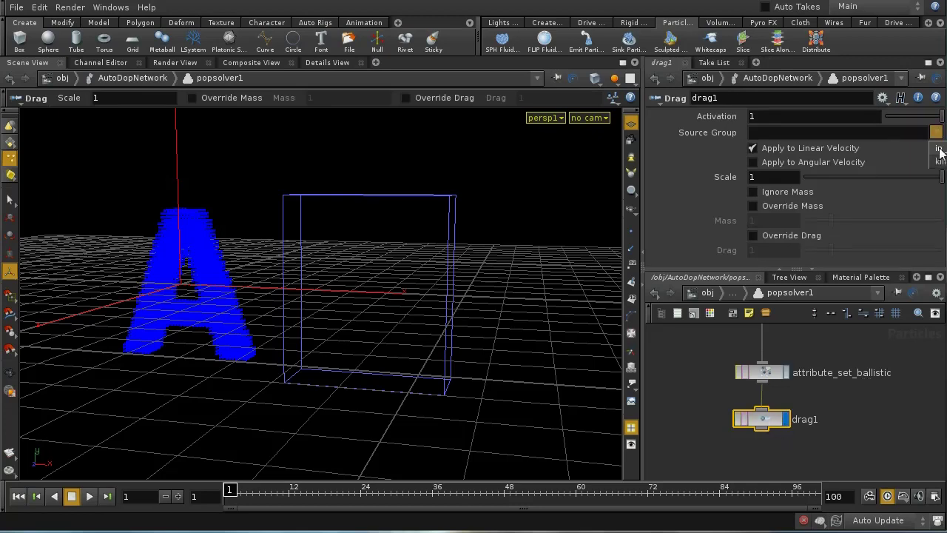
left_click(937, 144)
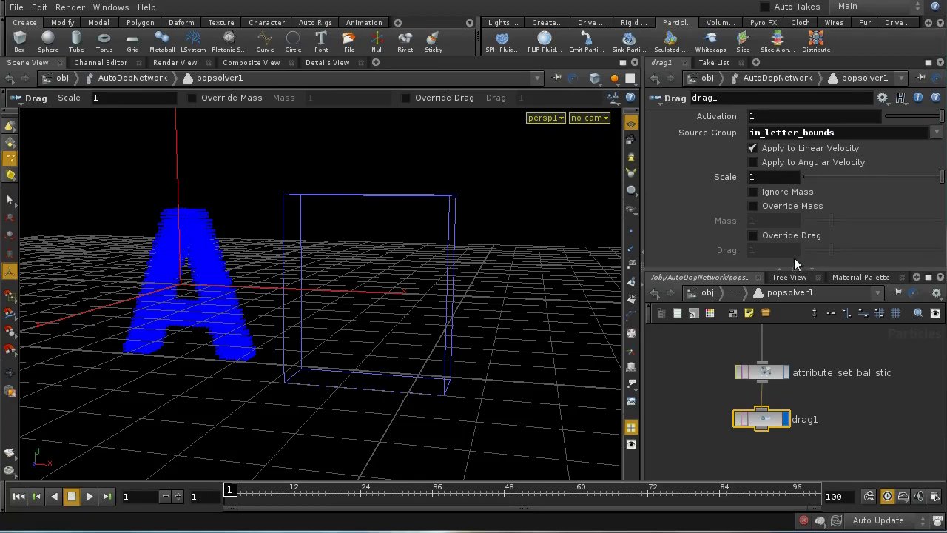
left_click(760, 190)
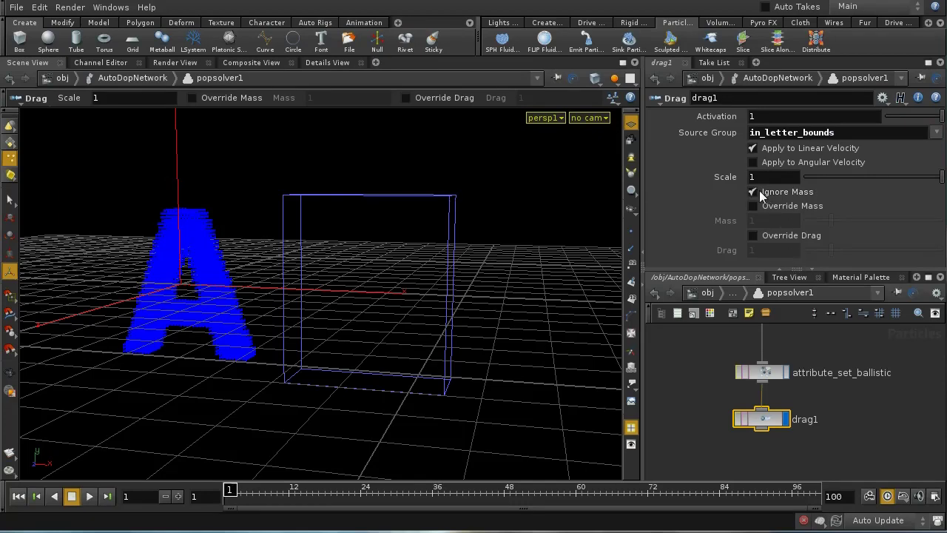
left_click(754, 234)
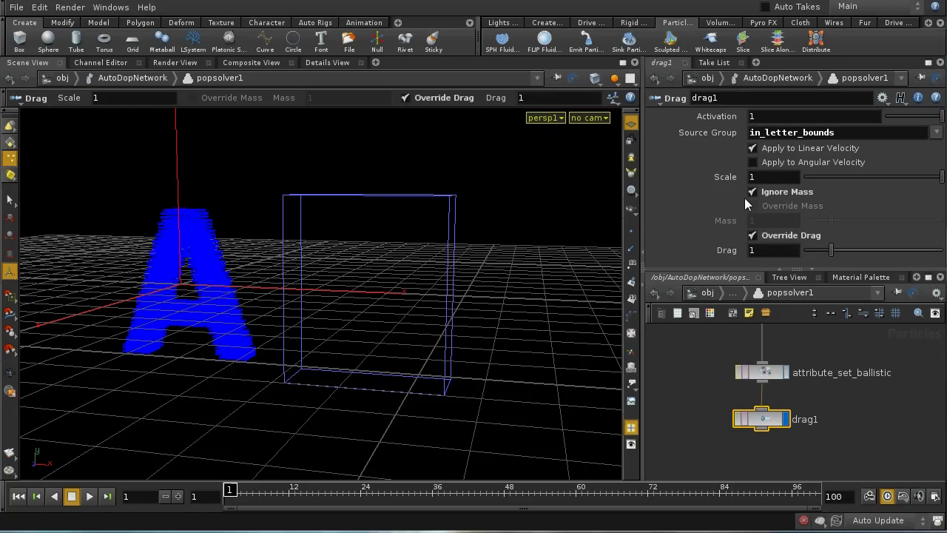
left_click(89, 497)
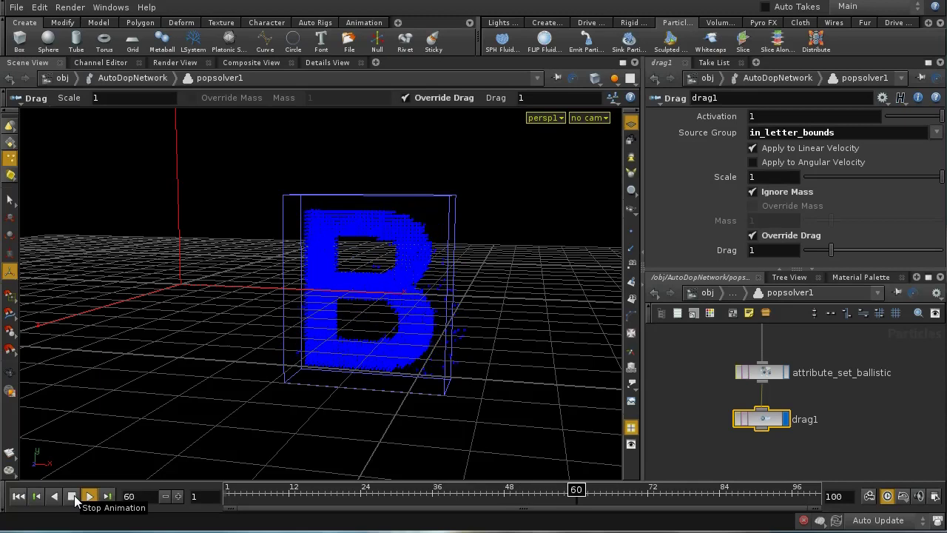
left_click(73, 497)
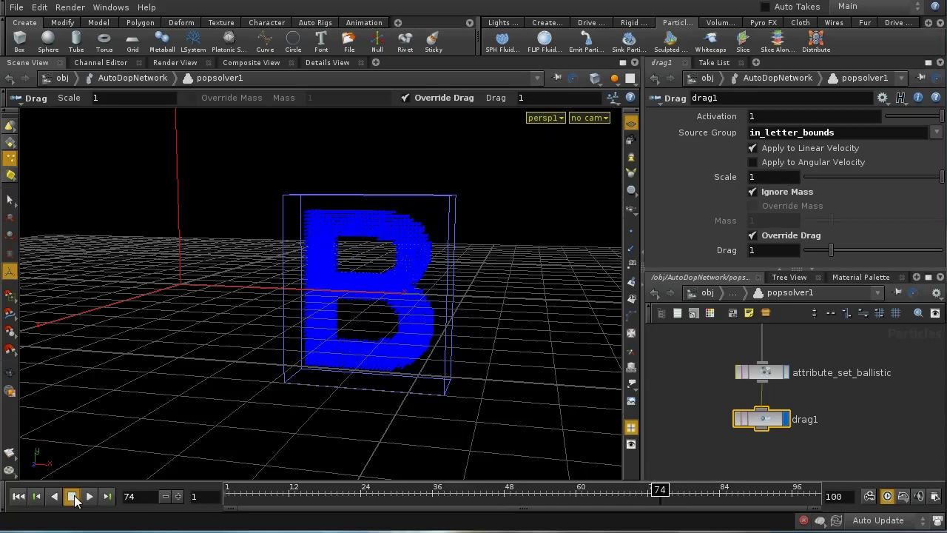
left_click(19, 497)
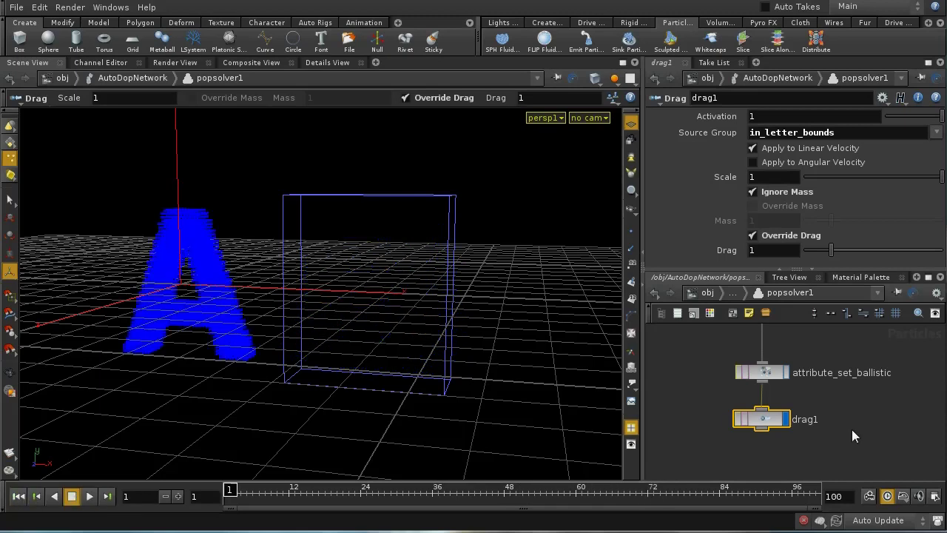
Render a flipbook of the particles from attractor1 and return to /obj.
scroll(831, 375, "up", 4)
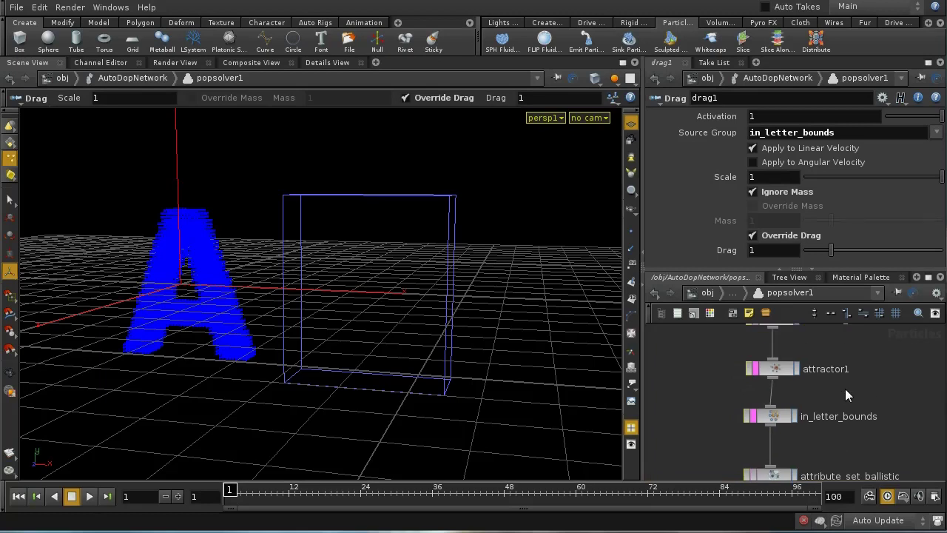
scroll(845, 388, "up", 2)
left_click(781, 403)
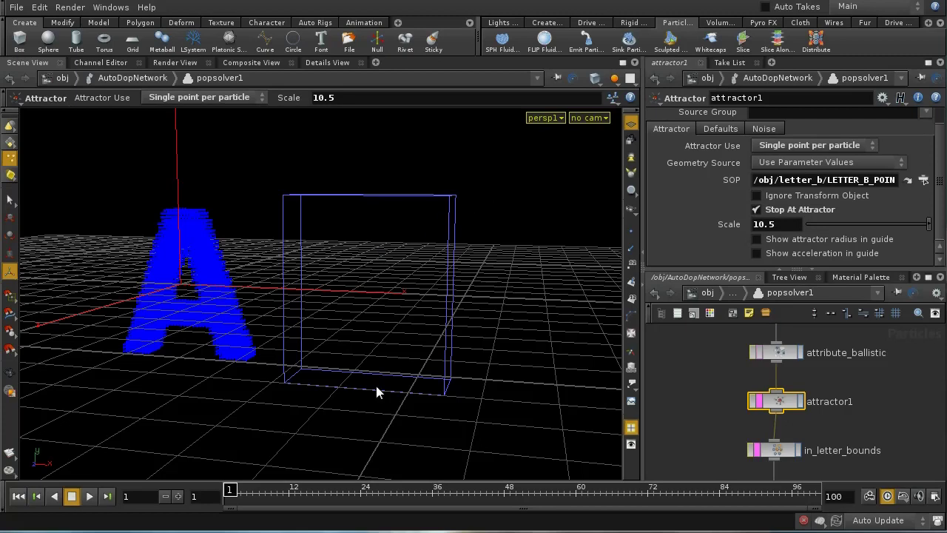
left_click(9, 456)
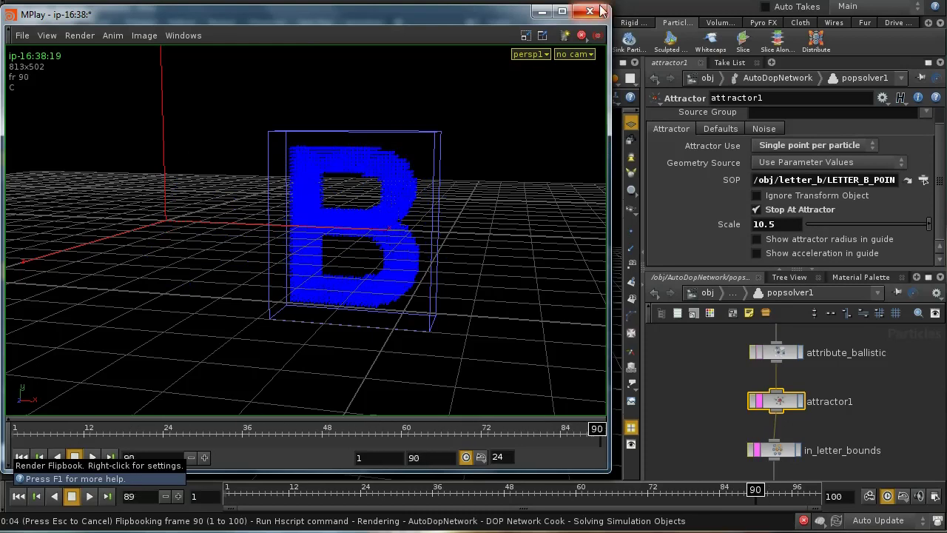
left_click(698, 297)
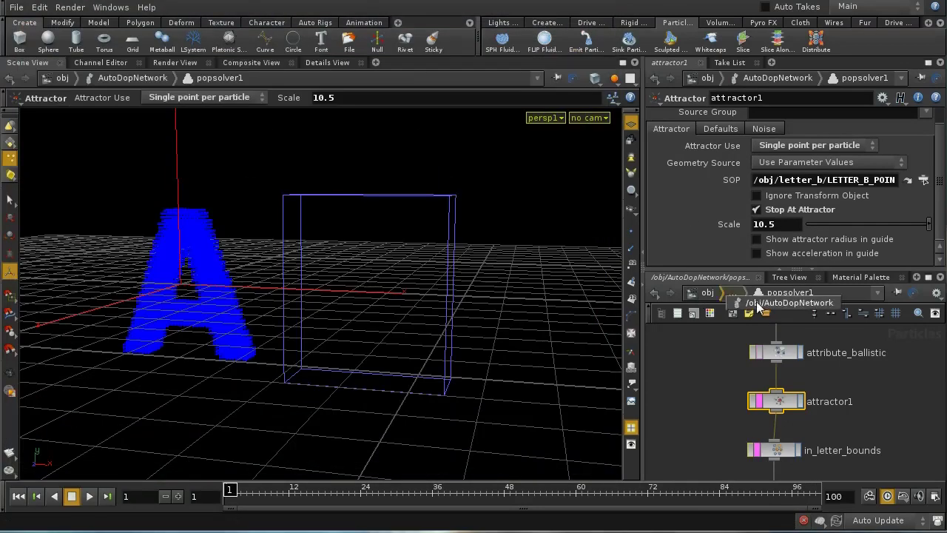
left_click(733, 294)
left_click(720, 296)
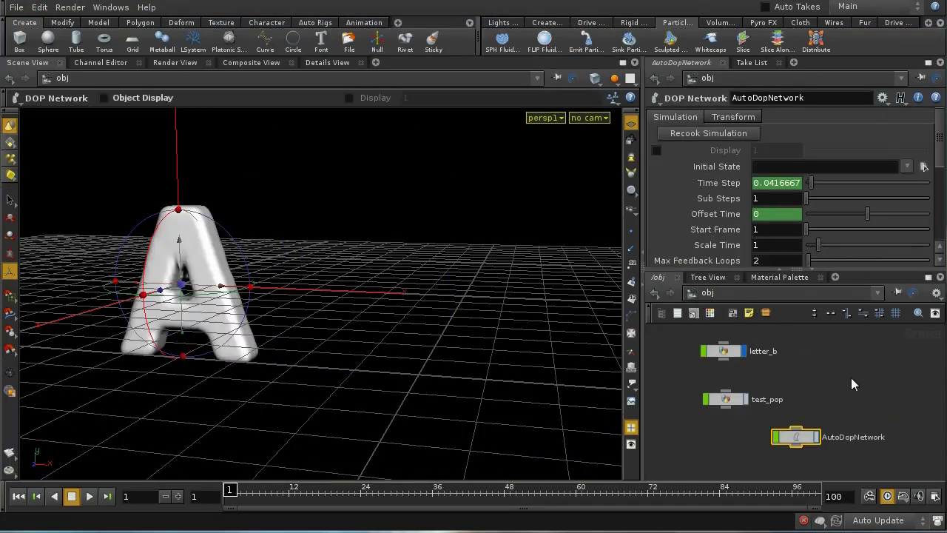
Flipbook letter_a_fluid's meshed surface, play and stop it, then rewind MPlay to frame 1.
middle_click_drag(851, 383, 799, 455)
double_click(777, 375)
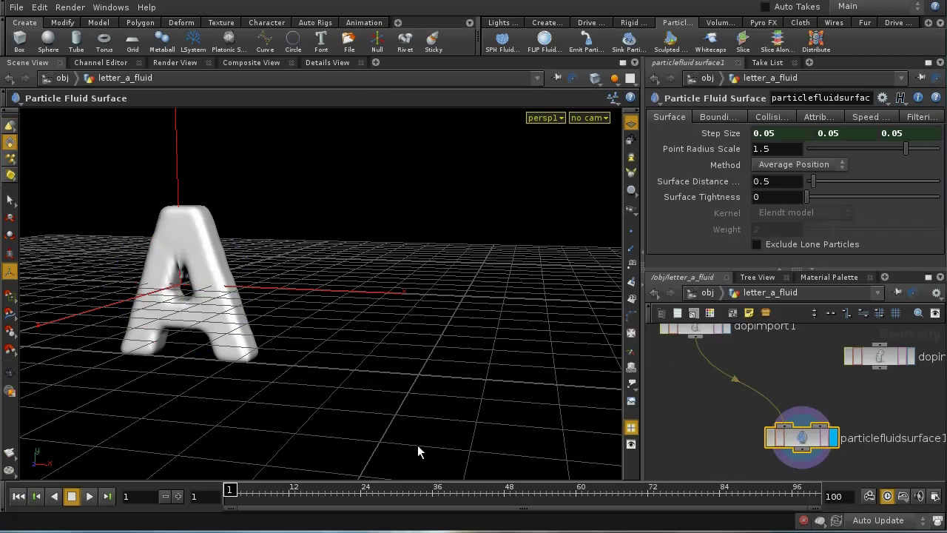
left_click(10, 455)
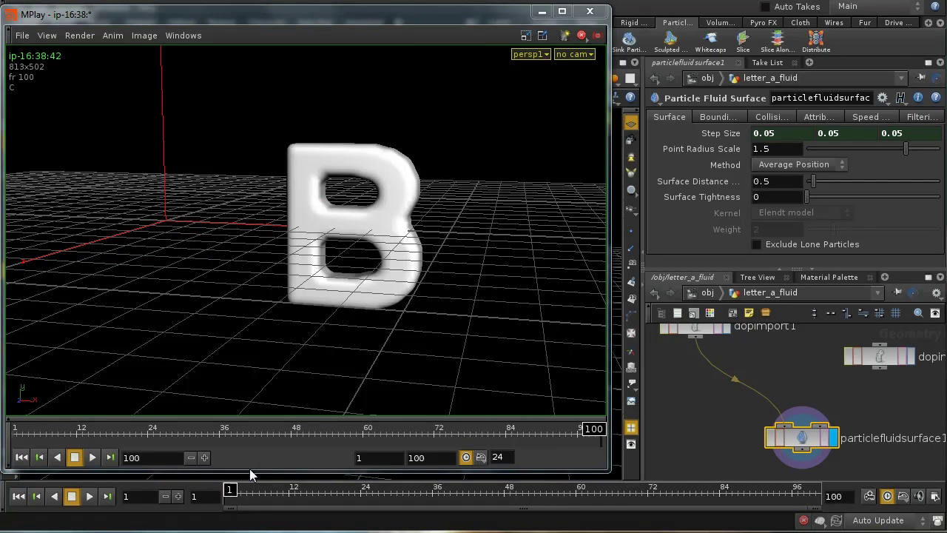
left_click(90, 459)
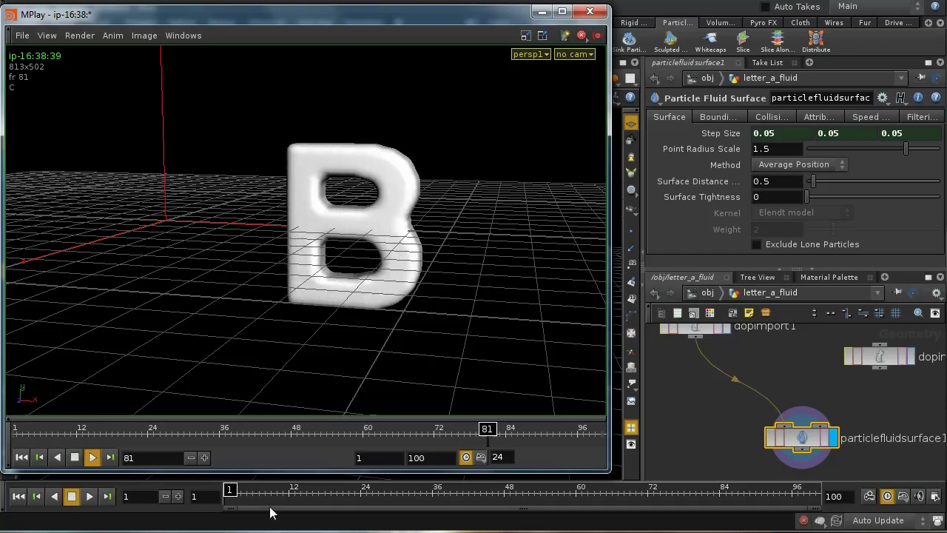
left_click(75, 458)
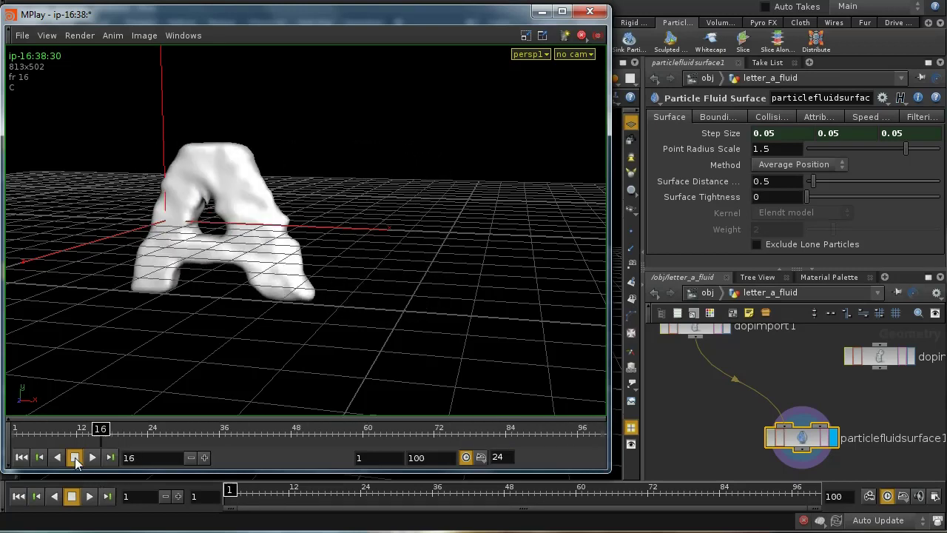
left_click(21, 457)
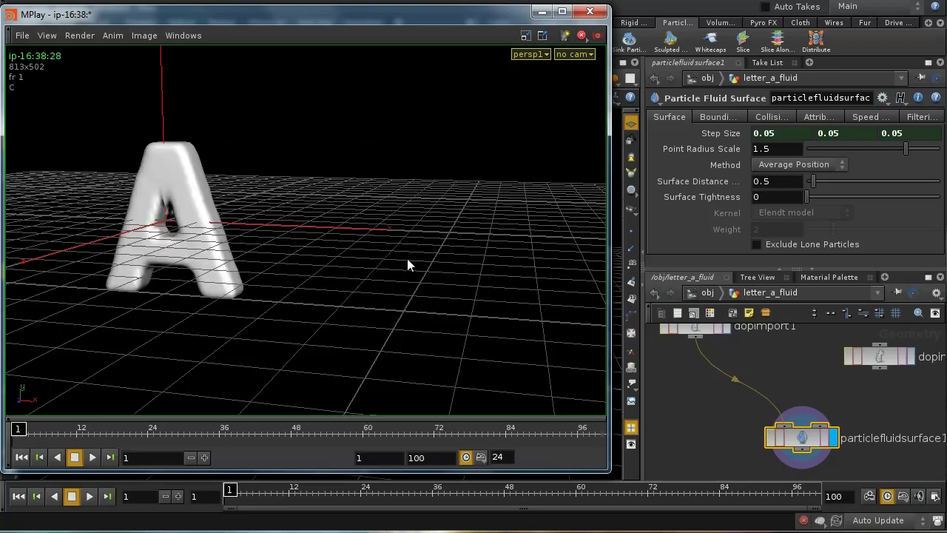